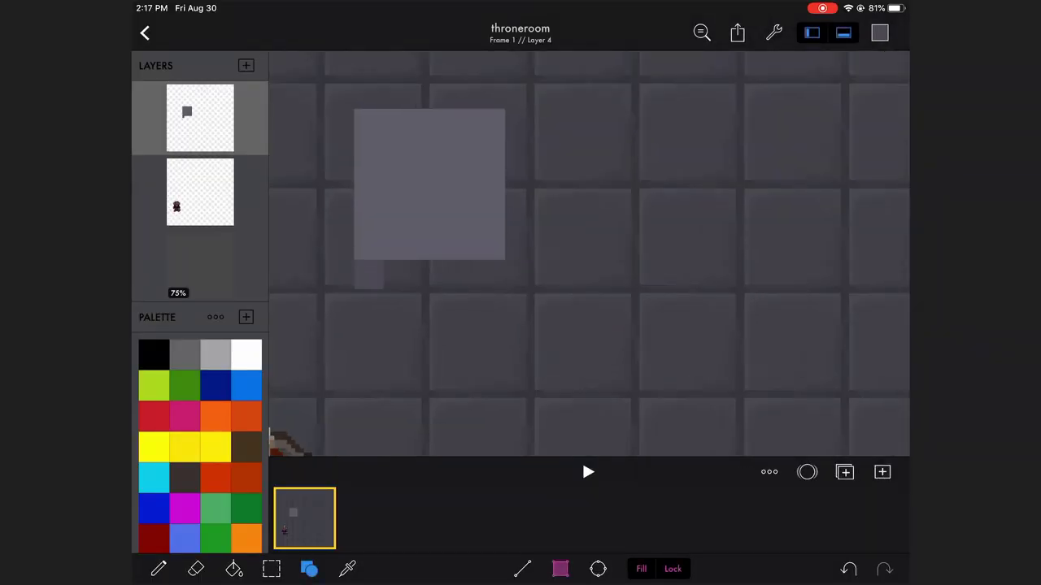
Step: Extend the grey strip under the window and draw dark lines down its left and right edges
drag(354, 262, 504, 288)
click(195, 569)
key(ctrl+z)
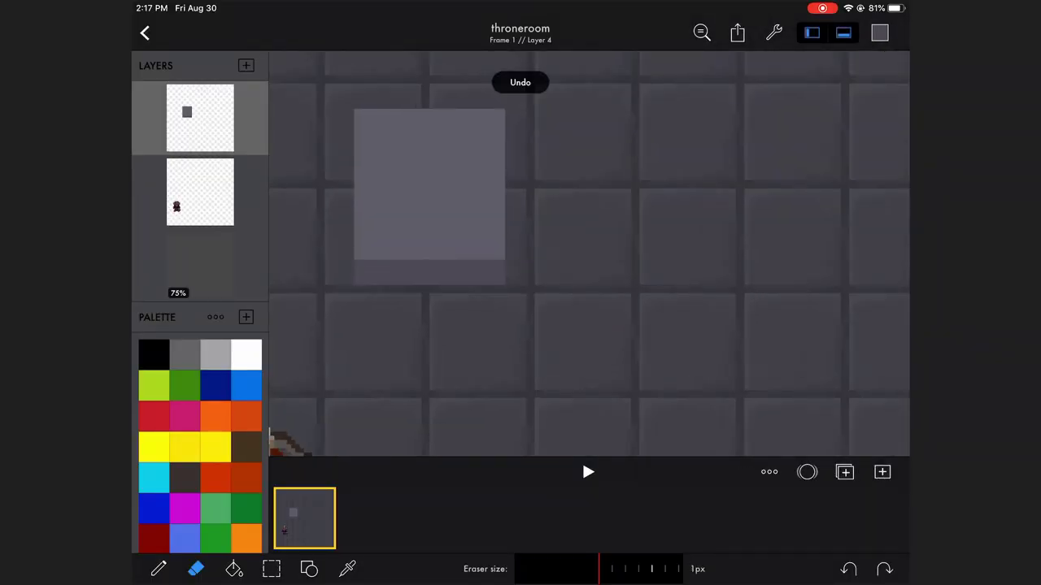
scroll(588, 253, down, 3)
click(880, 32)
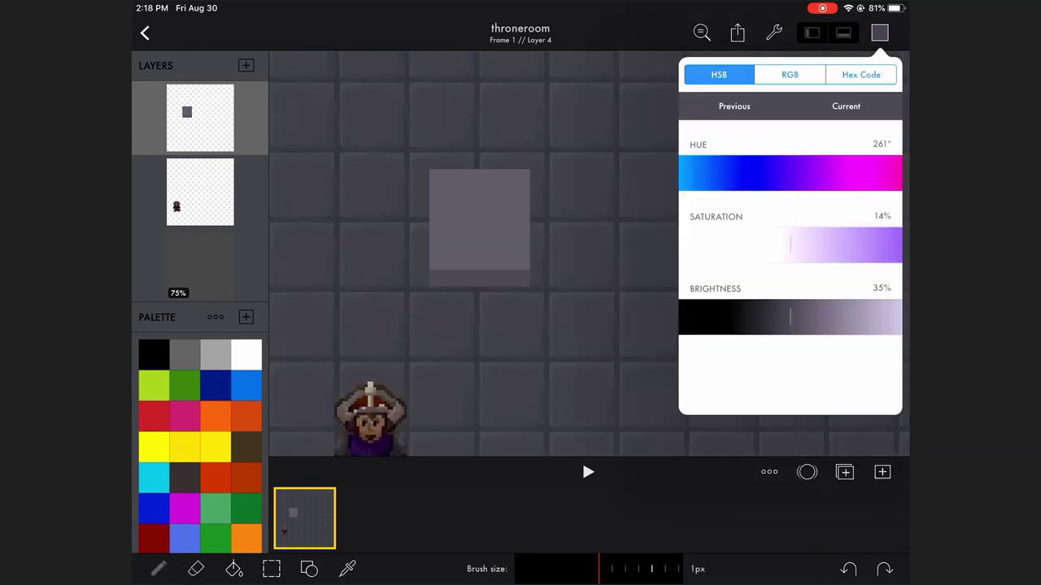
click(158, 568)
scroll(521, 244, up, 2)
drag(392, 190, 391, 306)
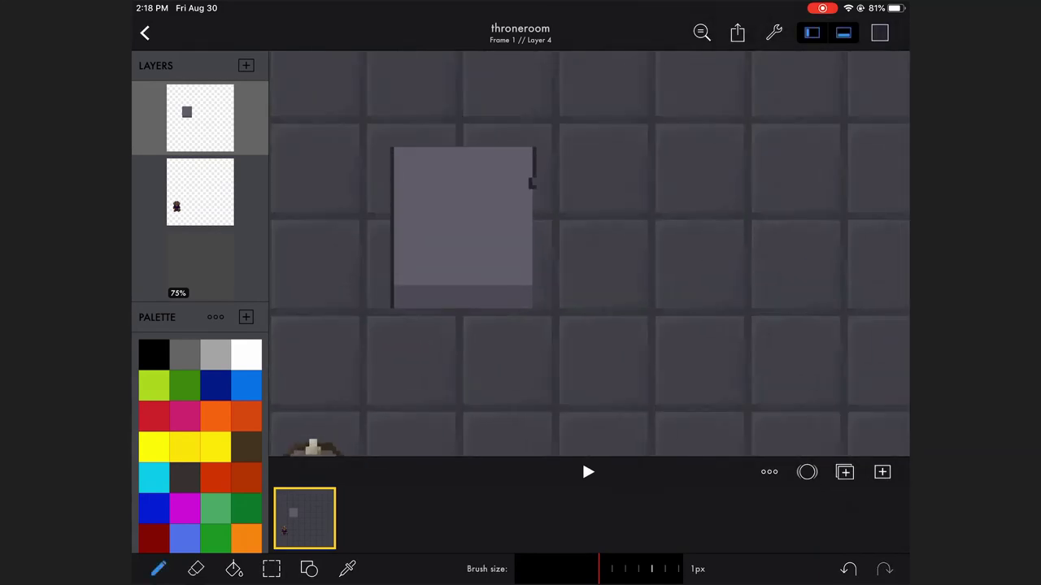
key(ctrl+z)
drag(534, 148, 534, 306)
click(196, 568)
key(ctrl+z)
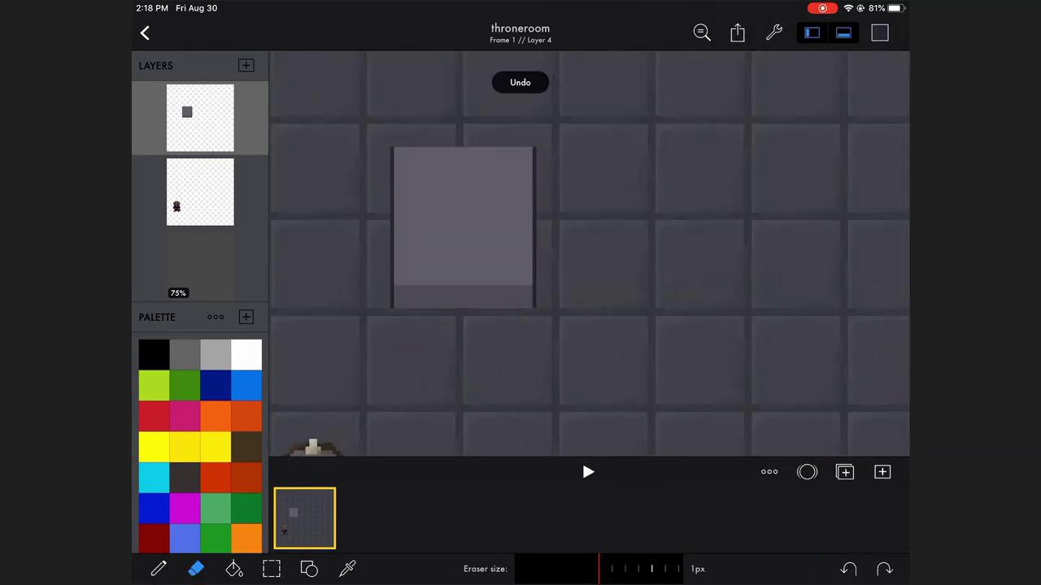
click(159, 569)
Step: Sample a colour from the canvas and lighten it for the window's bottom strip
click(880, 33)
click(880, 32)
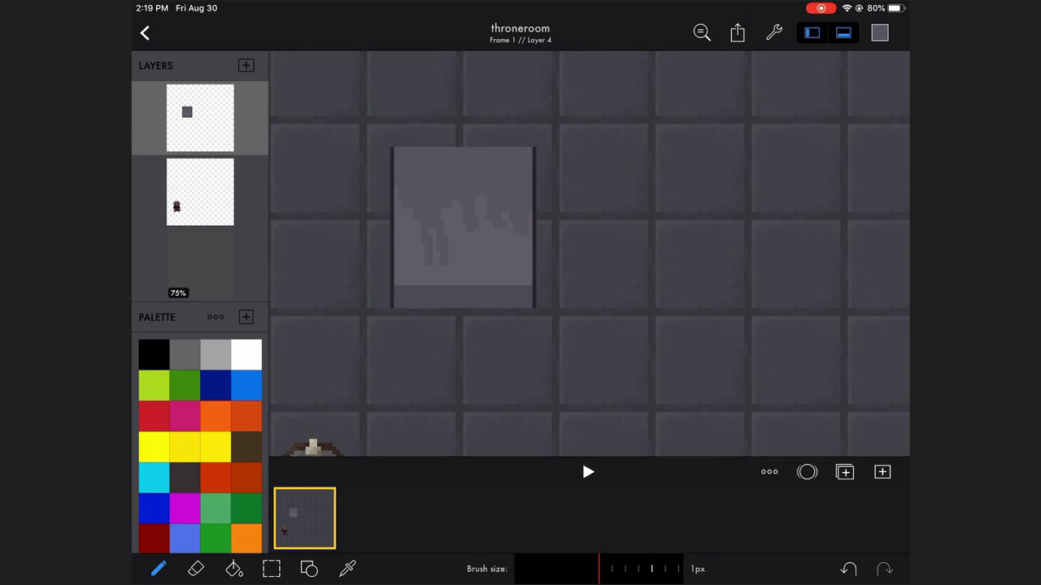
click(880, 33)
click(880, 33)
click(407, 128)
click(880, 32)
click(879, 32)
click(879, 32)
click(880, 32)
click(880, 32)
click(880, 33)
key(ctrl+z)
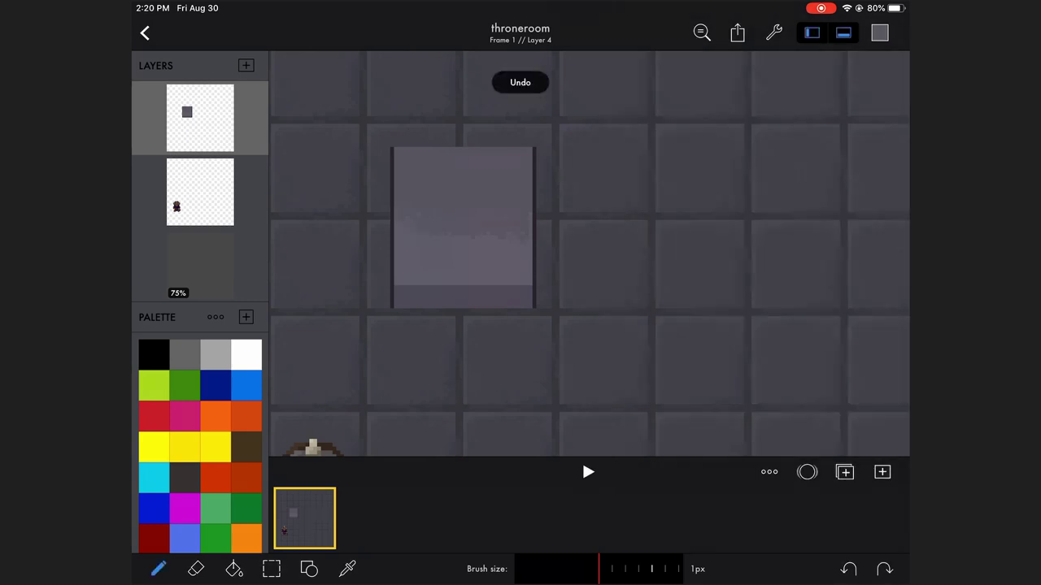
click(880, 33)
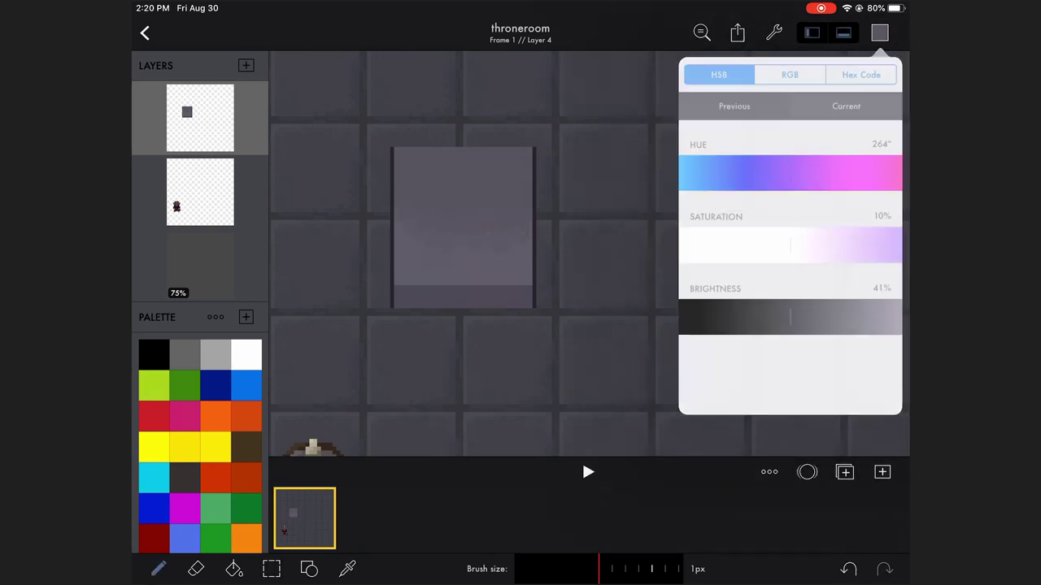
click(879, 33)
scroll(588, 254, up, 2)
scroll(588, 253, down, 2)
click(880, 32)
Step: Draw a light pixel strip along the window's bottom edge
click(880, 33)
drag(433, 224, 498, 234)
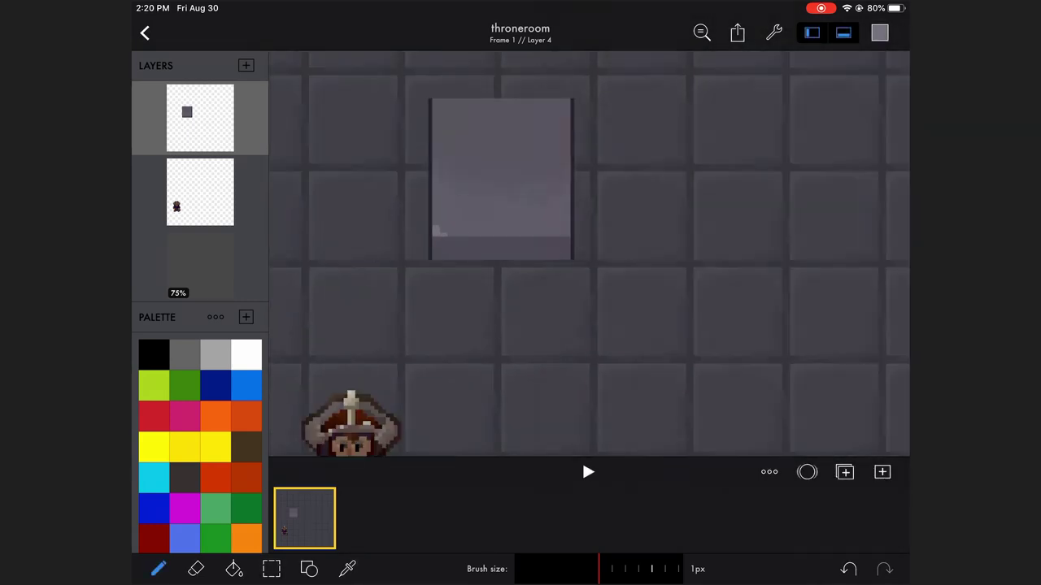
click(880, 32)
click(879, 33)
click(879, 33)
click(880, 33)
click(879, 32)
click(880, 33)
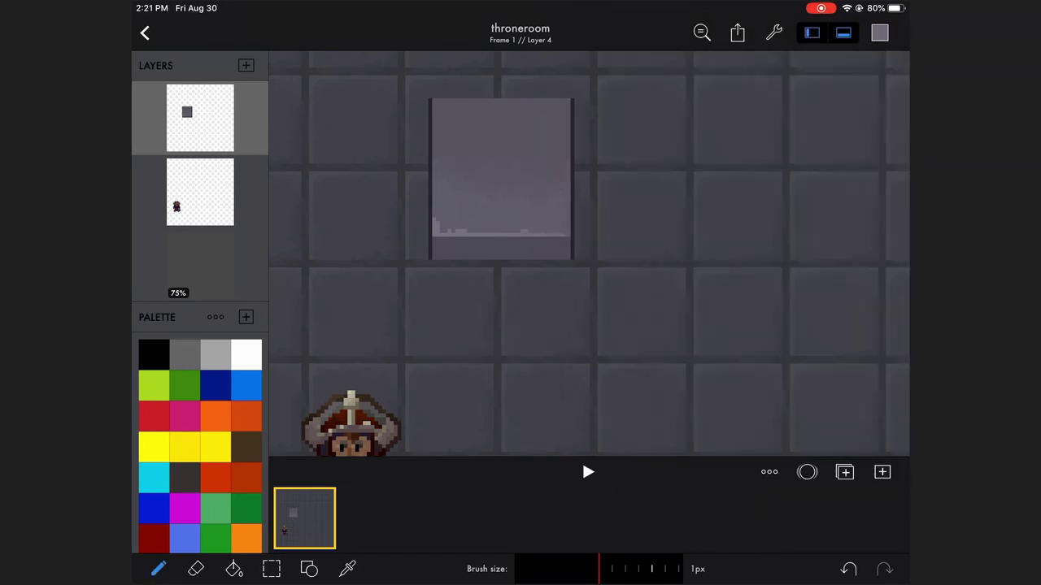
click(880, 33)
click(880, 33)
click(880, 32)
click(879, 32)
click(880, 32)
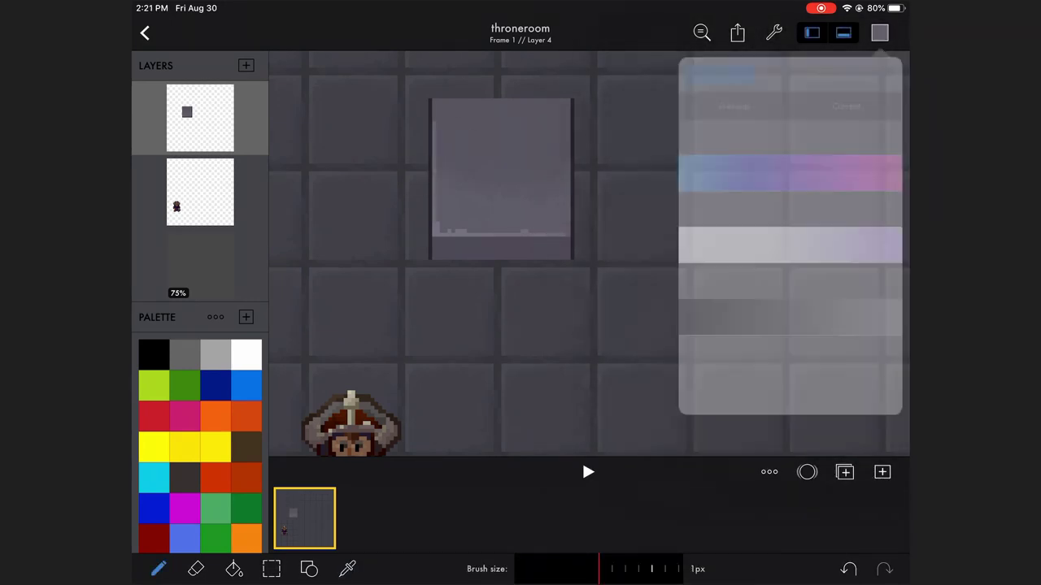
click(880, 33)
scroll(589, 254, down, 3)
scroll(588, 254, up, 3)
scroll(588, 254, up, 1)
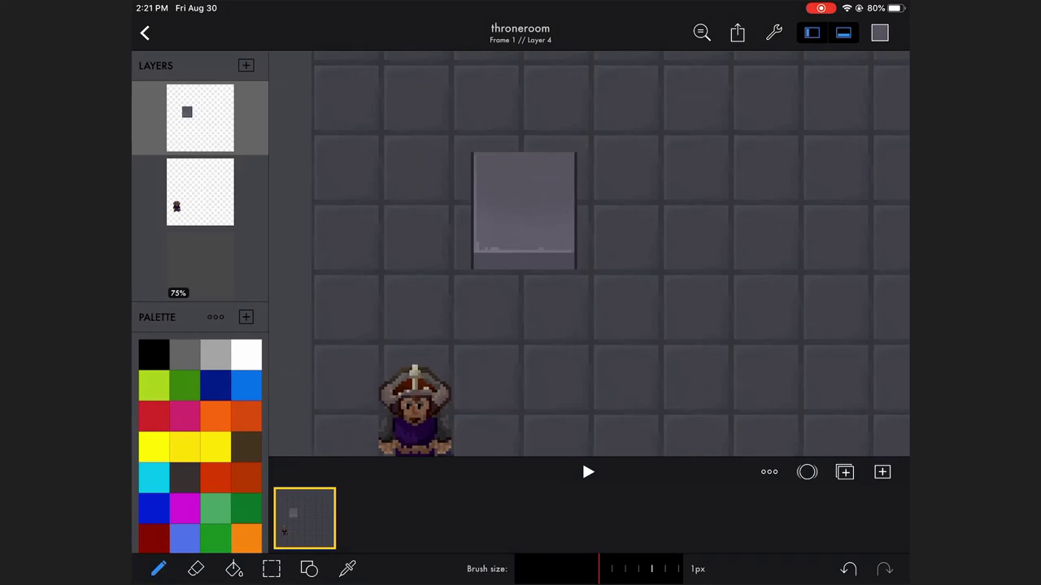
scroll(589, 253, up, 2)
click(880, 33)
click(880, 32)
scroll(588, 253, down, 3)
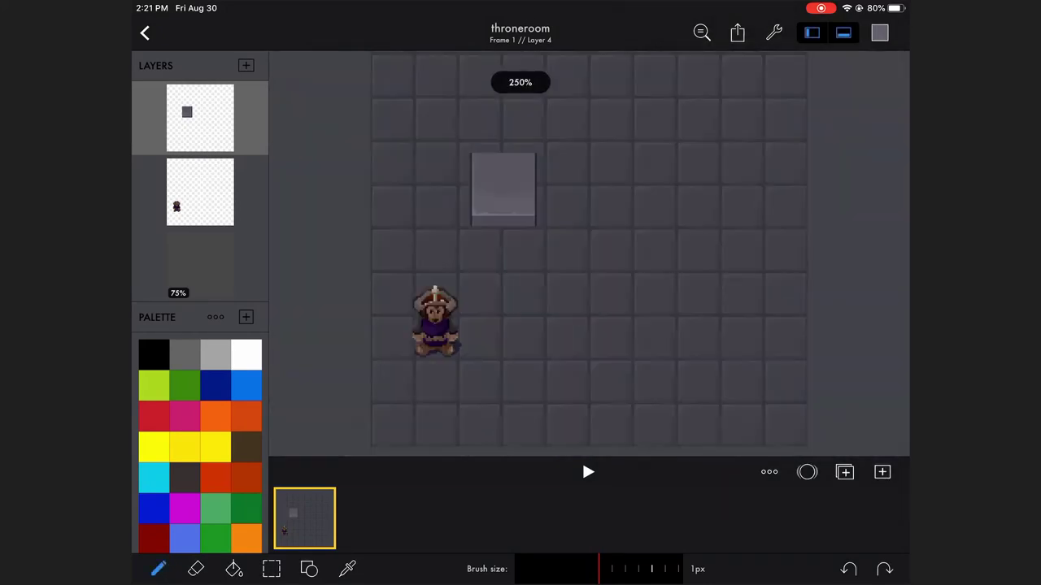
Step: Paste and place copies of the window to form a row of four, then add an empty layer
click(245, 65)
key(ctrl+v)
key(Return)
key(ctrl+v)
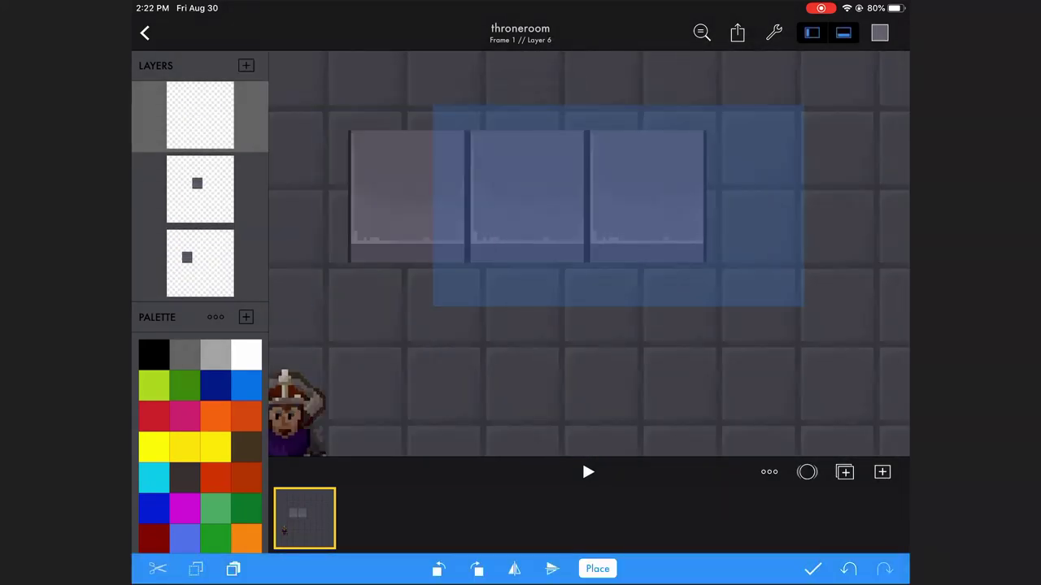
key(Return)
scroll(589, 253, down, 2)
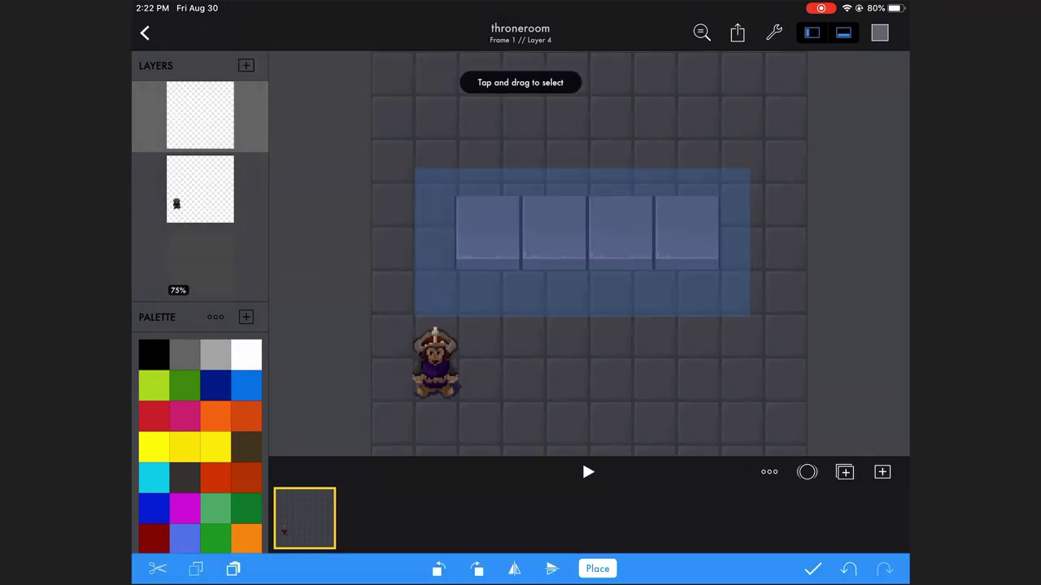
scroll(589, 253, down, 1)
scroll(589, 254, down, 2)
scroll(588, 254, up, 3)
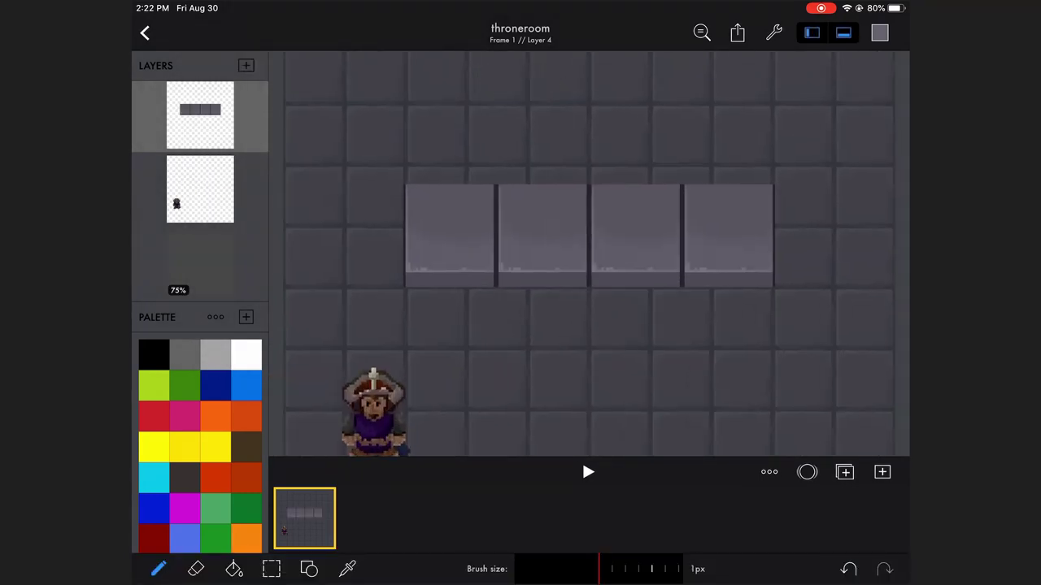
key(ctrl+v)
key(Return)
scroll(589, 254, up, 2)
click(245, 66)
click(879, 32)
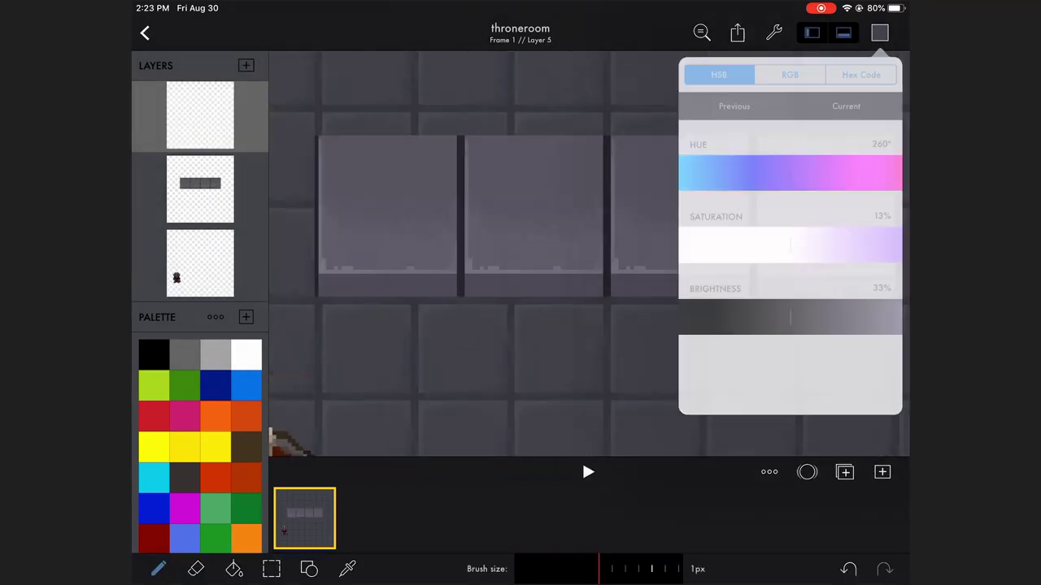
click(879, 33)
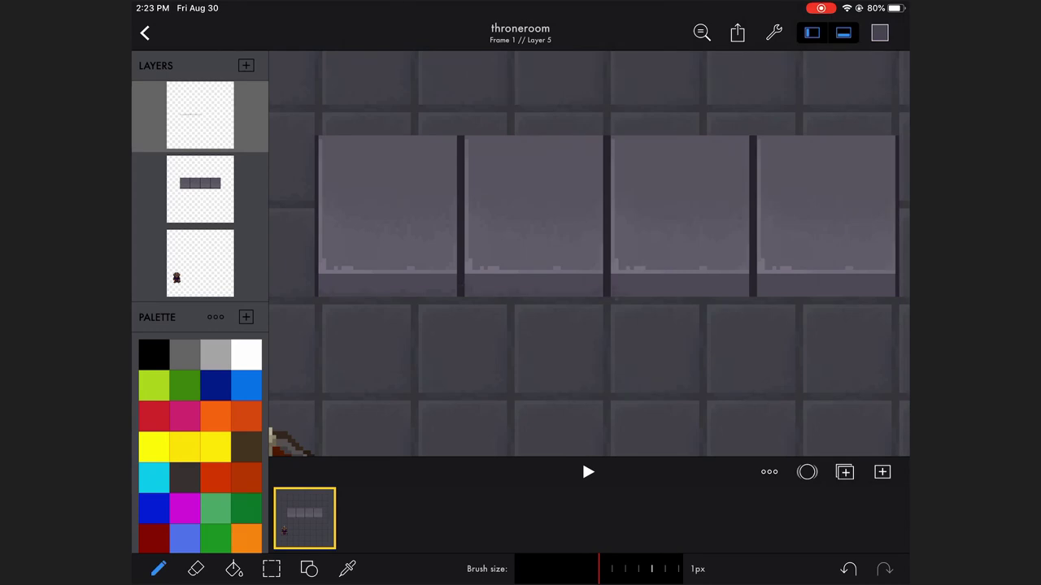
scroll(589, 254, down, 2)
scroll(589, 254, up, 2)
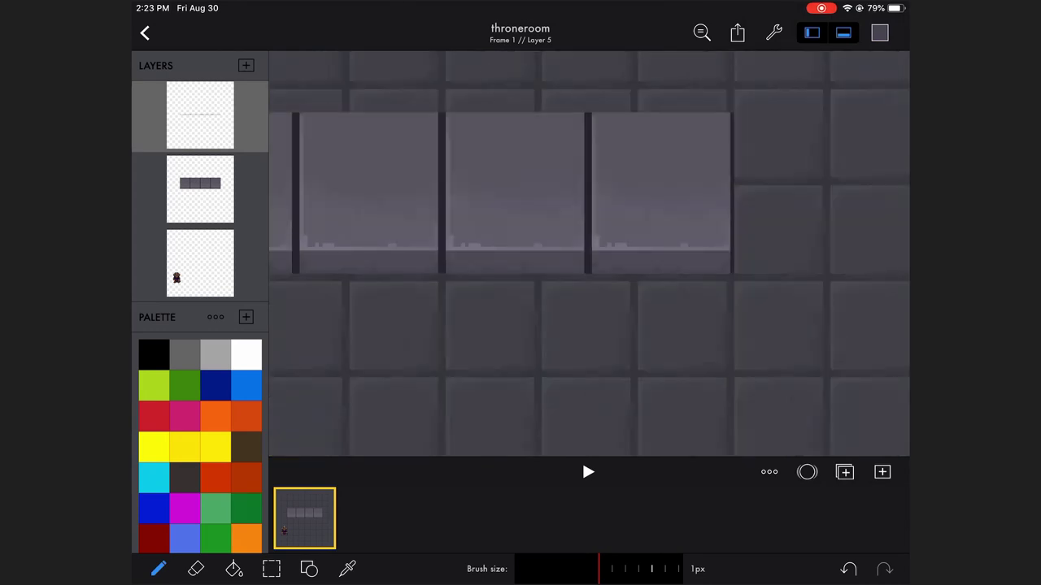
scroll(589, 254, down, 1)
click(879, 33)
click(848, 569)
click(879, 32)
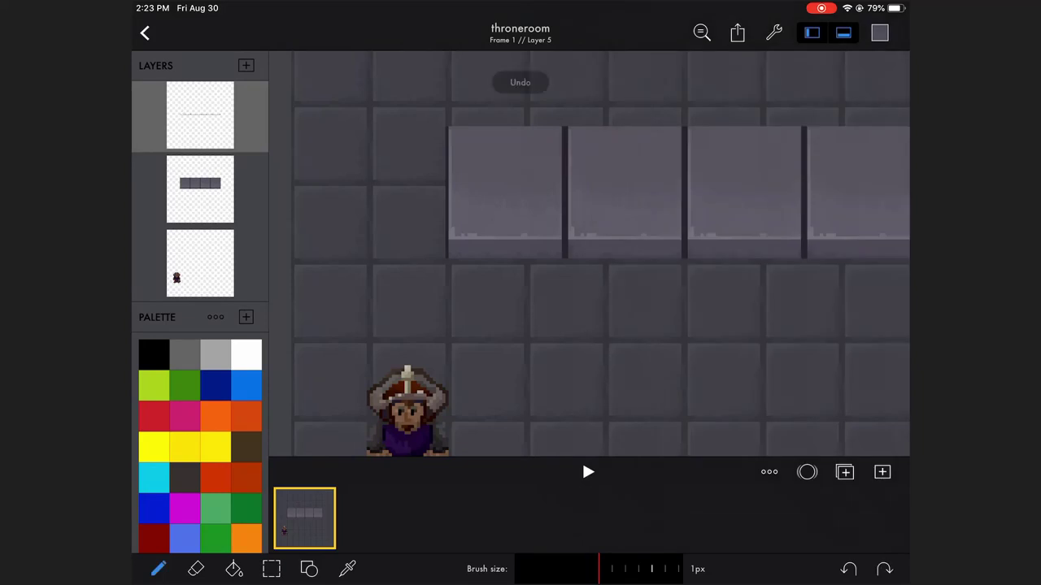
scroll(589, 254, down, 2)
click(879, 33)
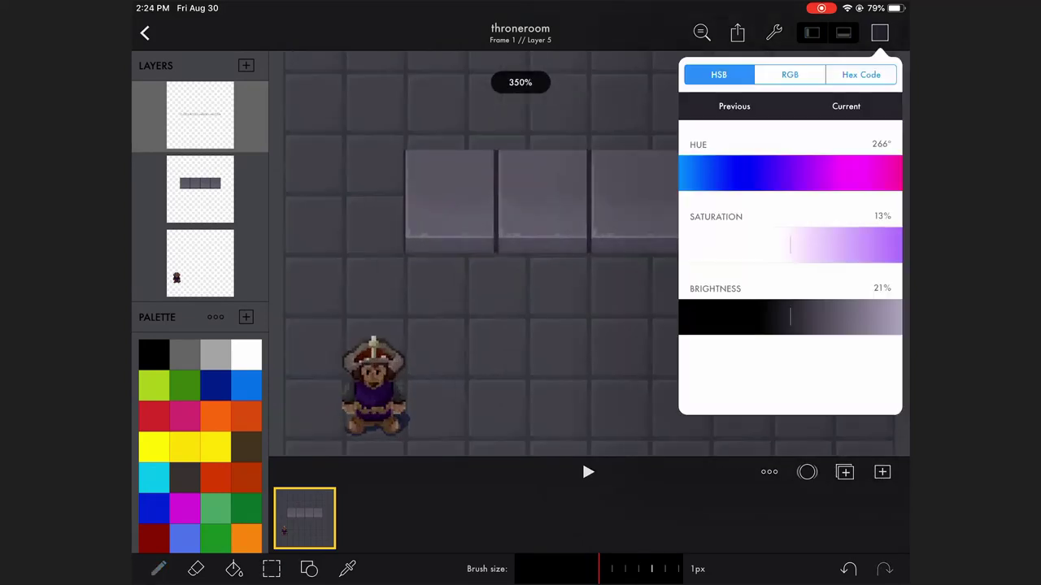
click(879, 33)
scroll(588, 253, up, 2)
scroll(589, 253, down, 1)
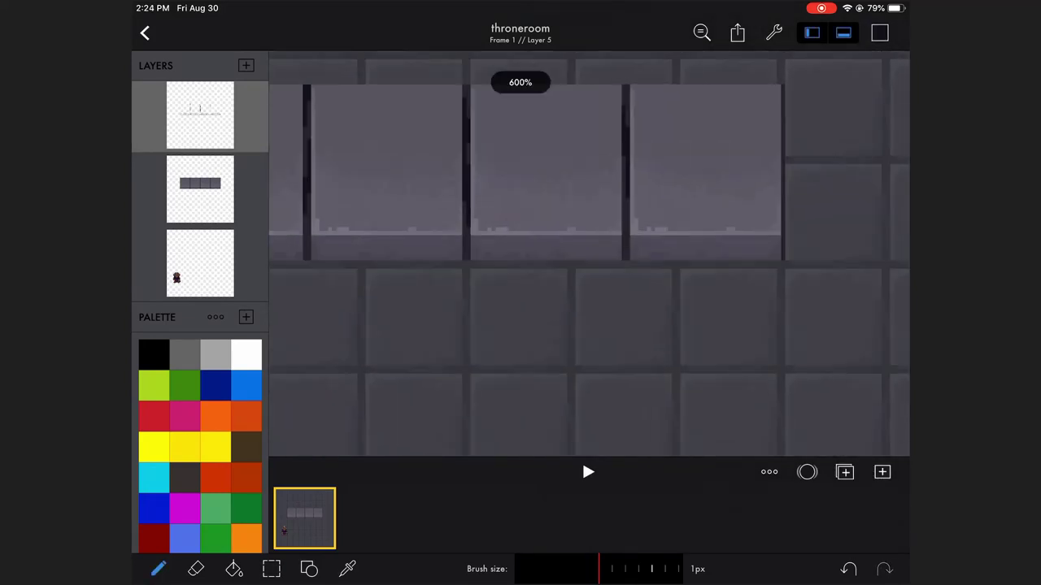
scroll(589, 253, down, 3)
click(196, 569)
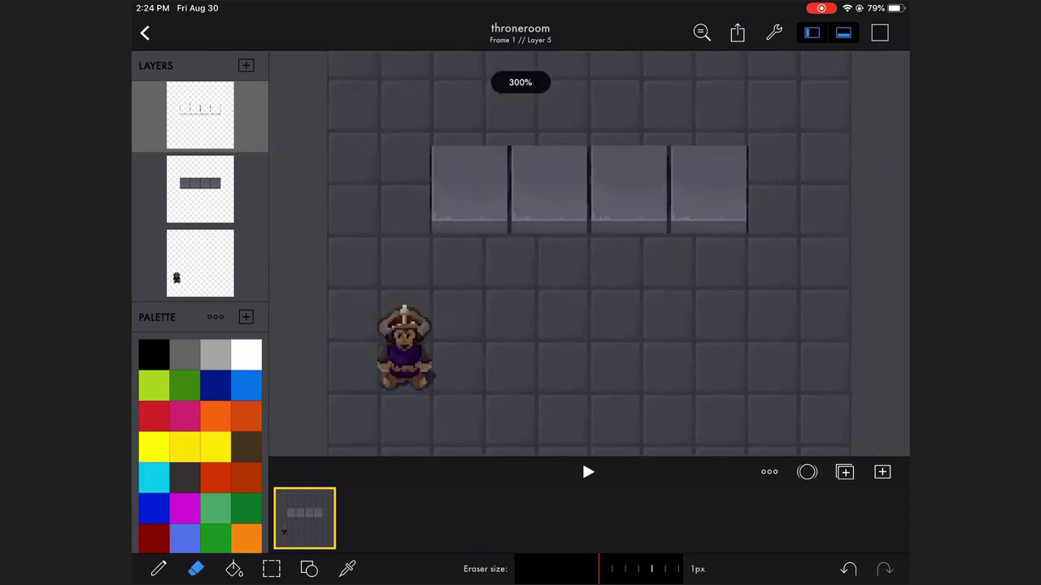
scroll(589, 254, up, 3)
click(246, 65)
click(158, 570)
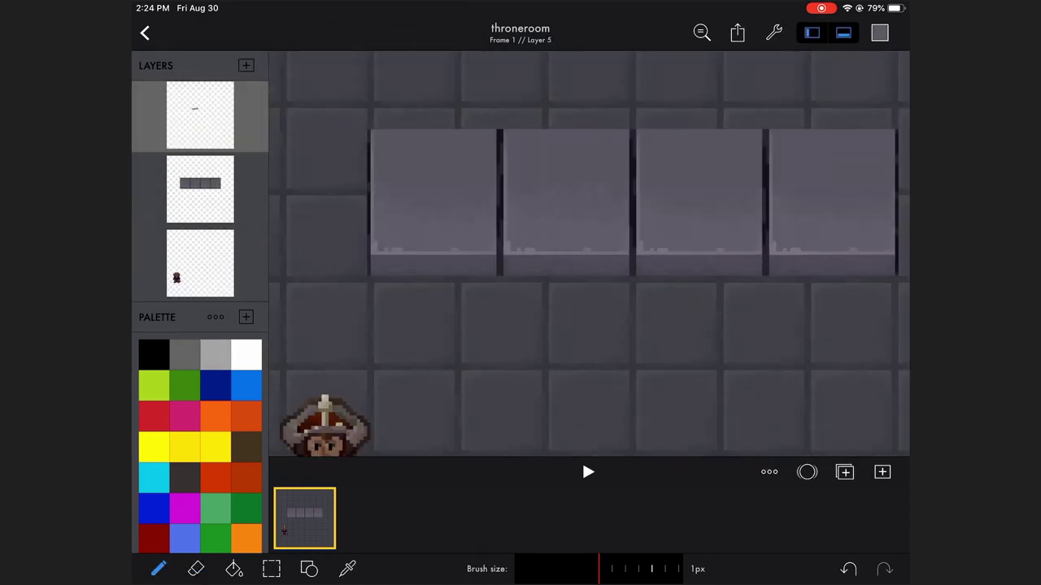
scroll(588, 254, down, 1)
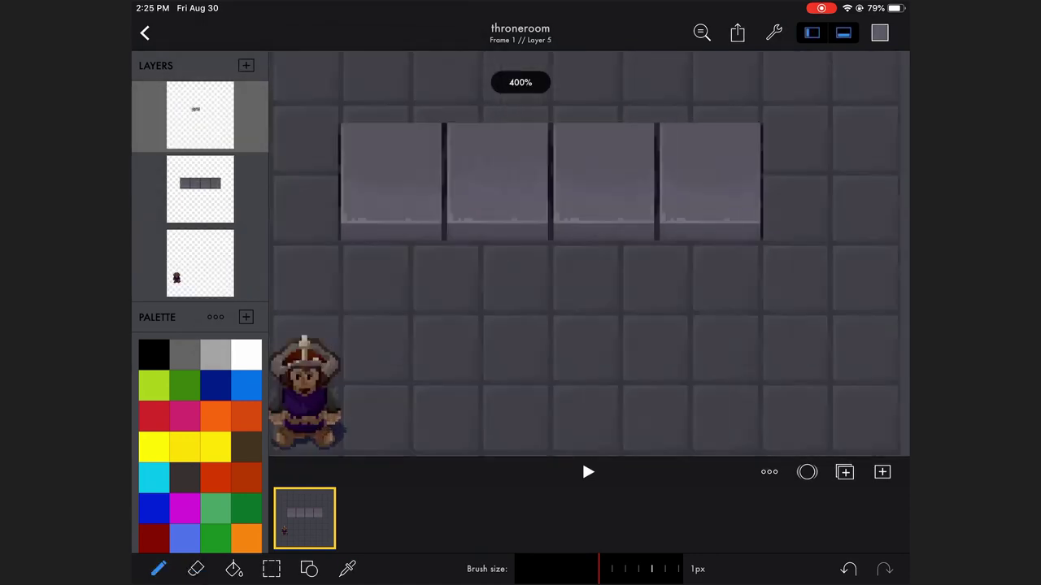
click(581, 116)
click(880, 32)
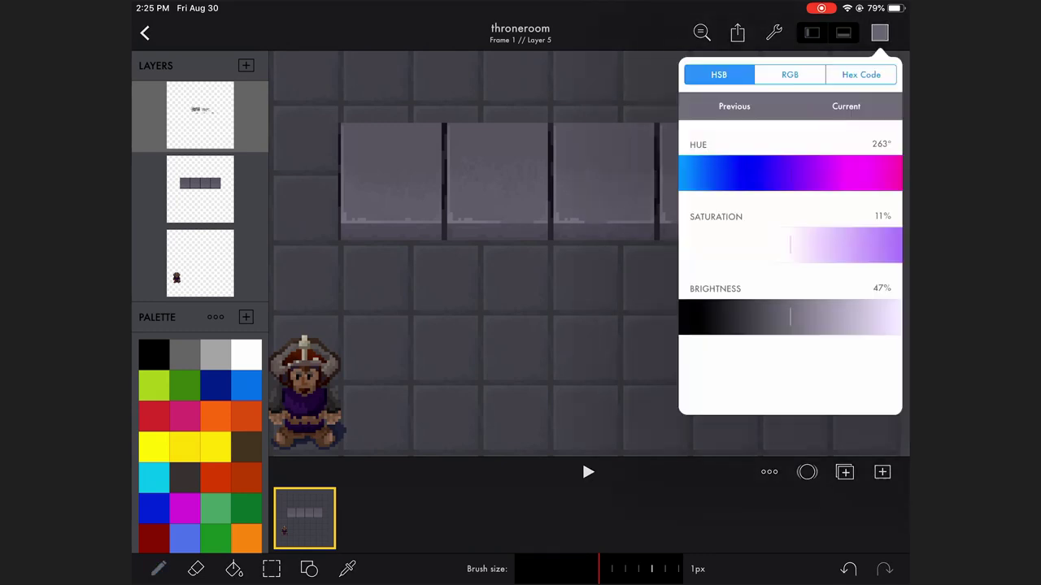
click(880, 33)
scroll(589, 253, down, 3)
click(196, 569)
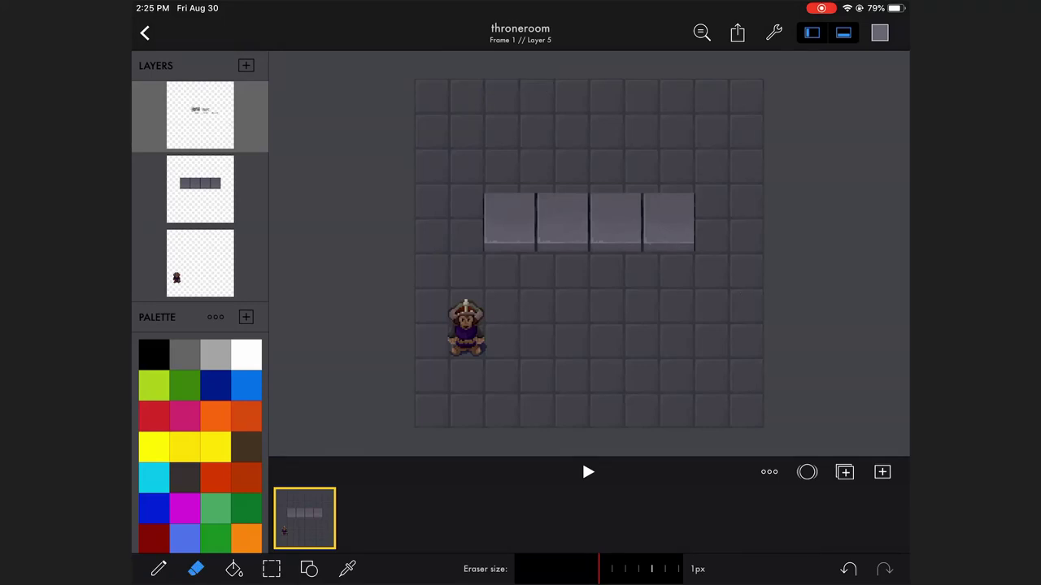
scroll(589, 254, up, 3)
scroll(588, 254, up, 2)
click(245, 65)
key(Escape)
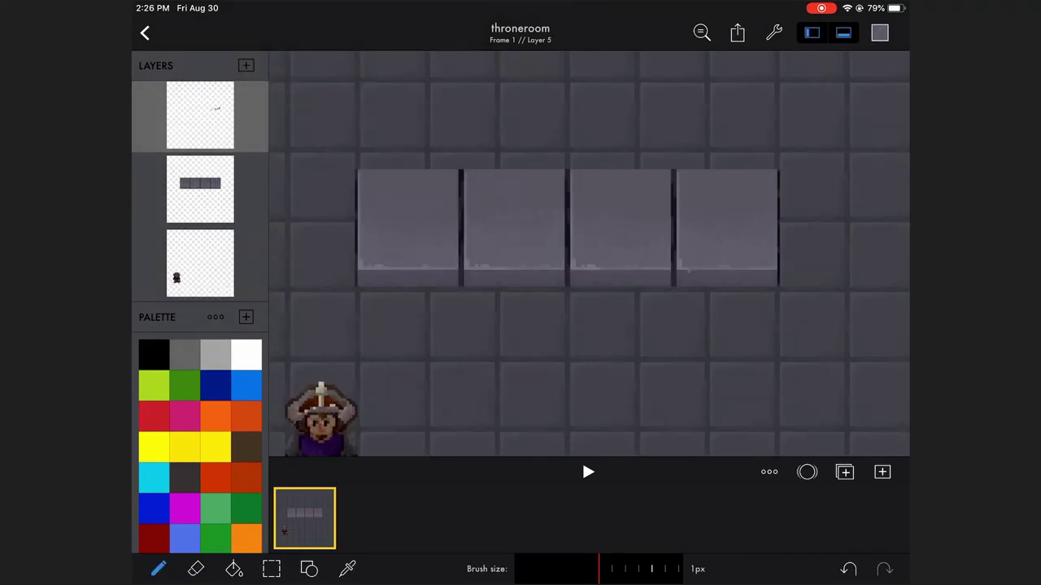
key(Delete)
scroll(589, 254, down, 2)
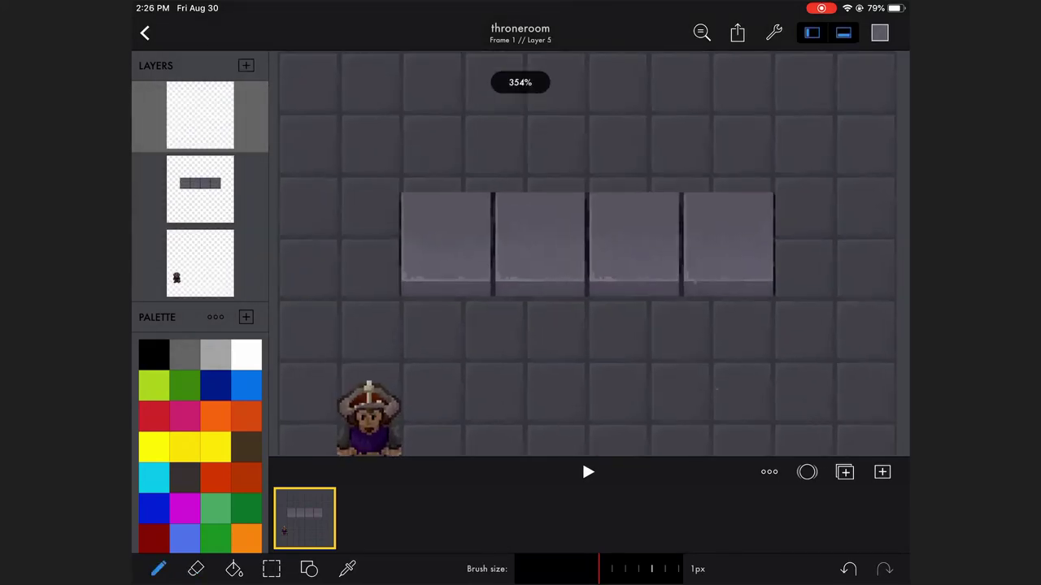
scroll(589, 254, up, 2)
click(309, 569)
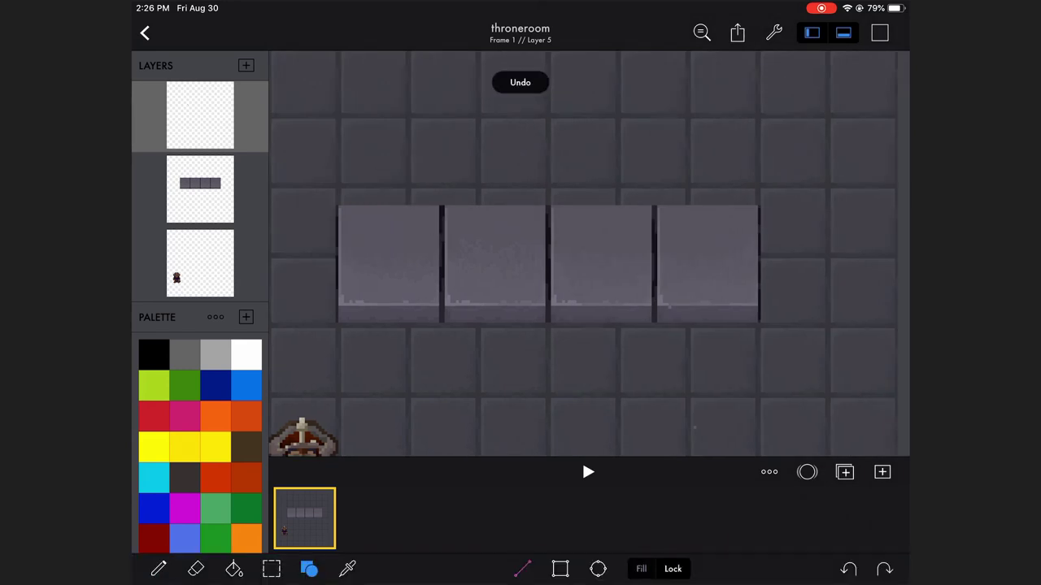
Step: Draw a diagonal step line across the first wall block, undoing stray lines
drag(389, 177, 460, 254)
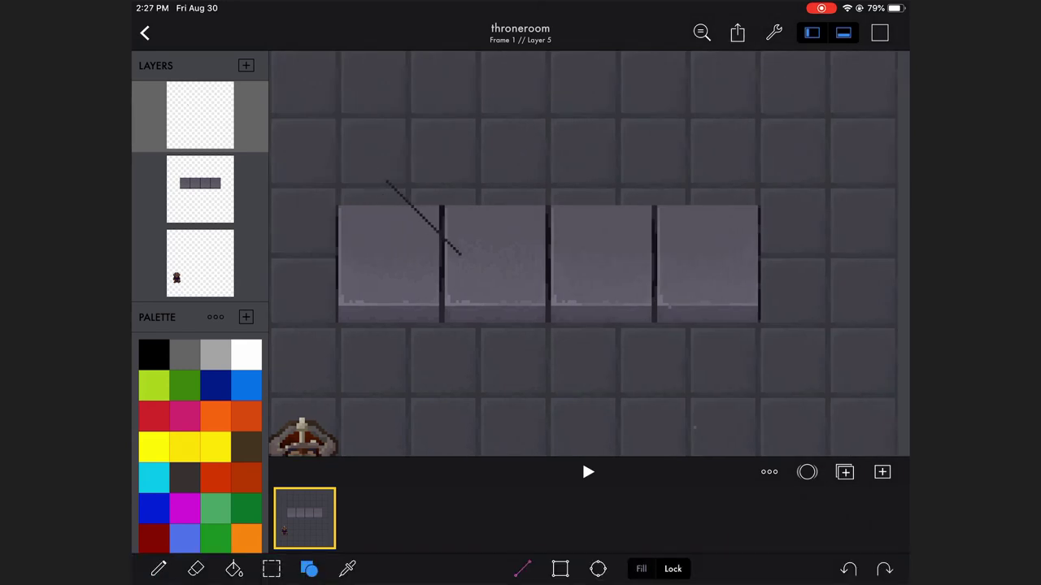
key(ctrl+z)
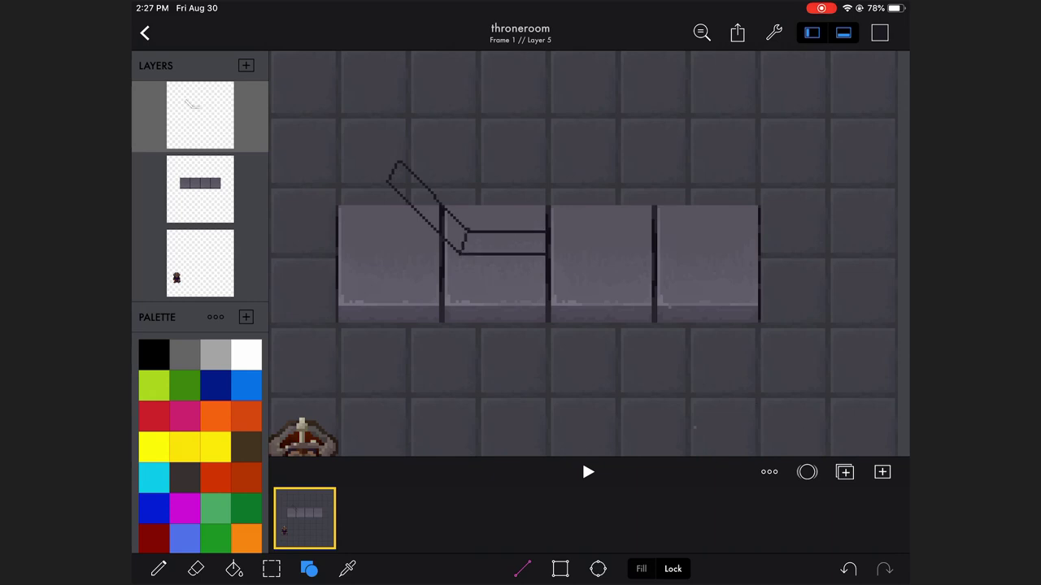
key(ctrl+z)
scroll(588, 254, down, 2)
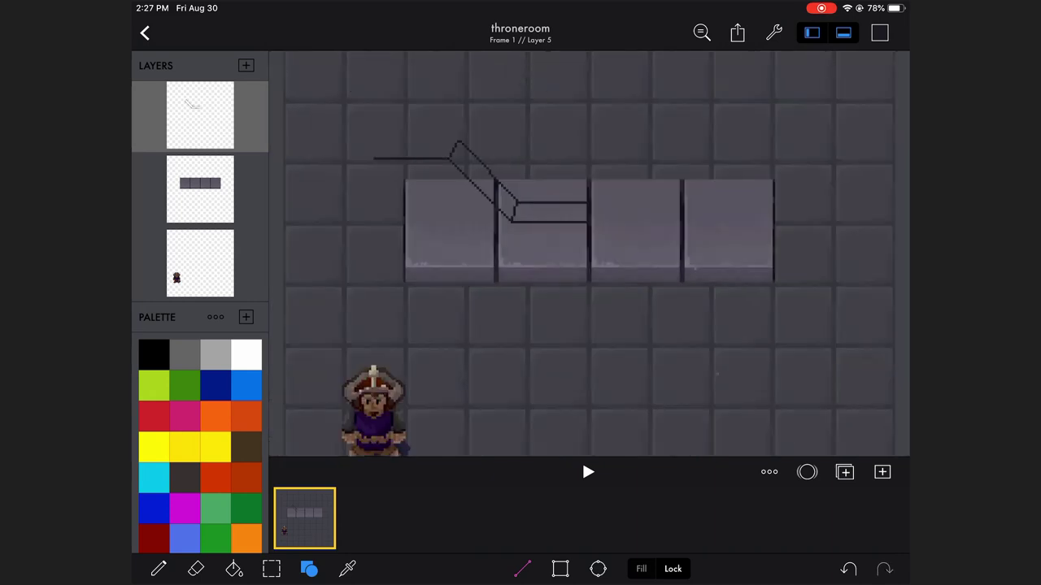
scroll(589, 254, down, 2)
Step: Duplicate the outline layer, flip the copy horizontally and move it to the right side
click(200, 116)
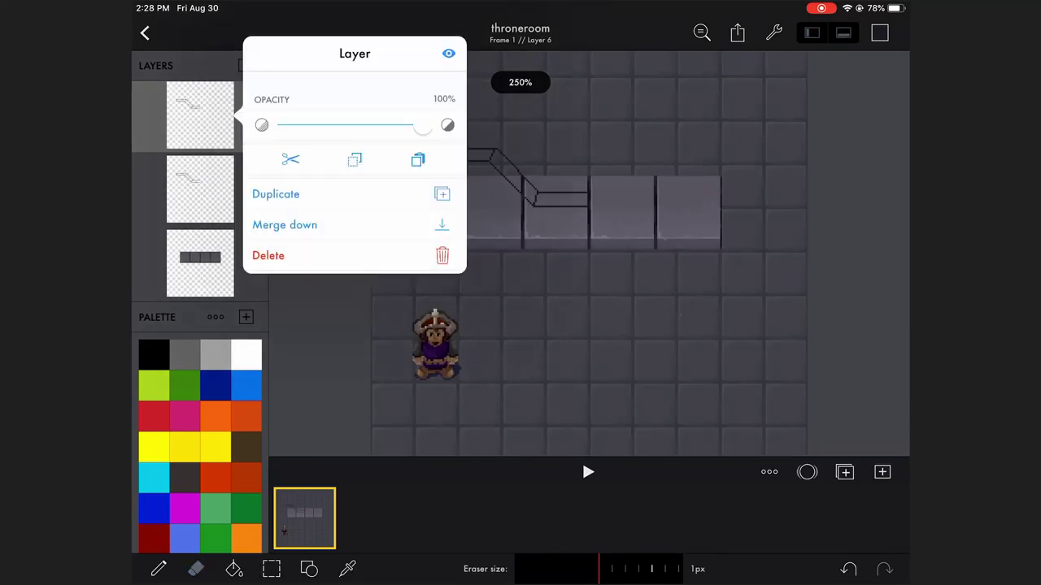
click(274, 193)
click(514, 569)
drag(607, 191, 659, 191)
click(812, 569)
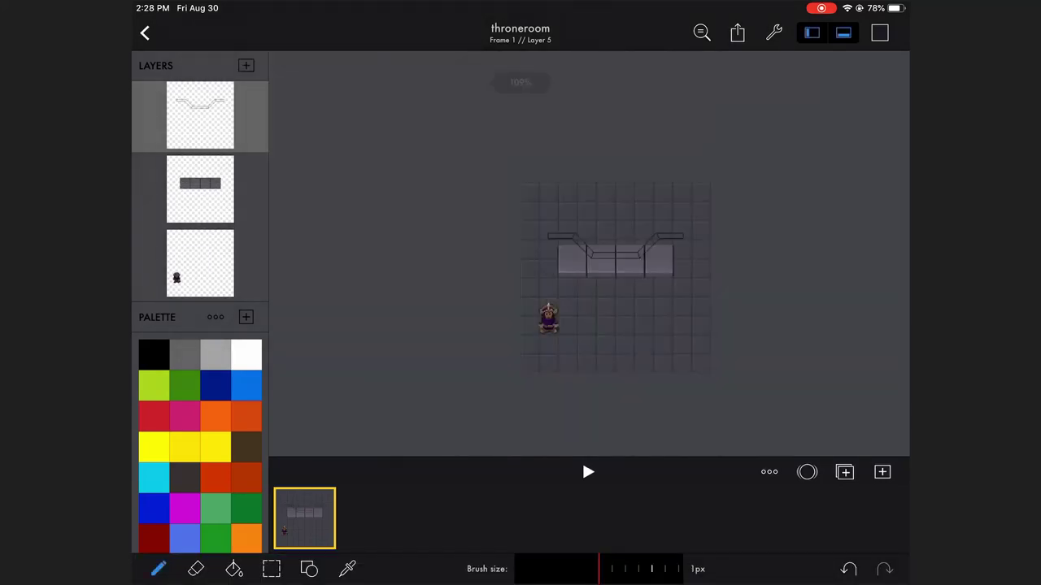
scroll(589, 254, up, 2)
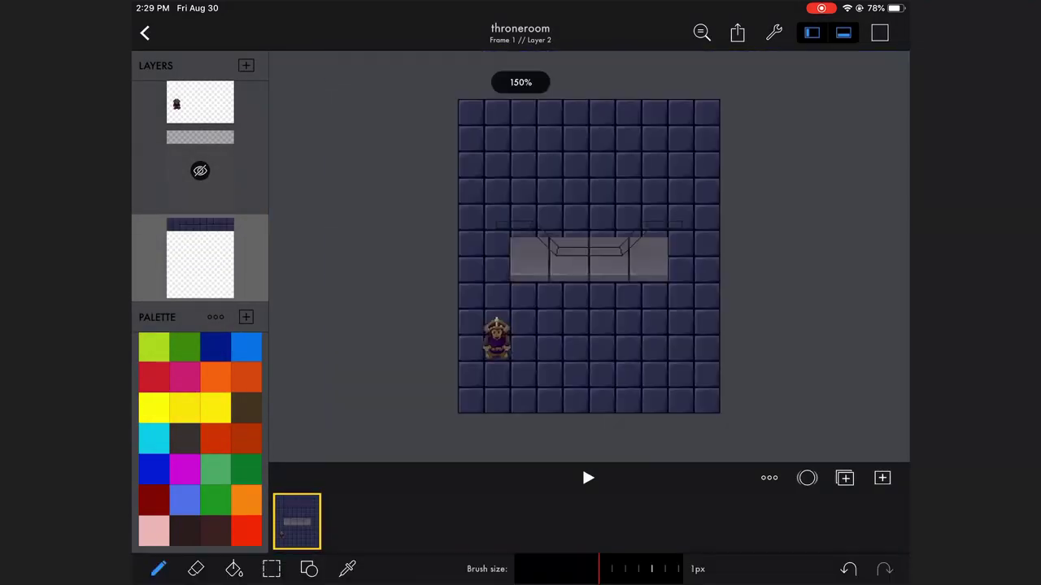
Step: Show the grey overlay layer and lower its opacity to about 75%
click(200, 171)
click(448, 69)
click(234, 570)
click(200, 170)
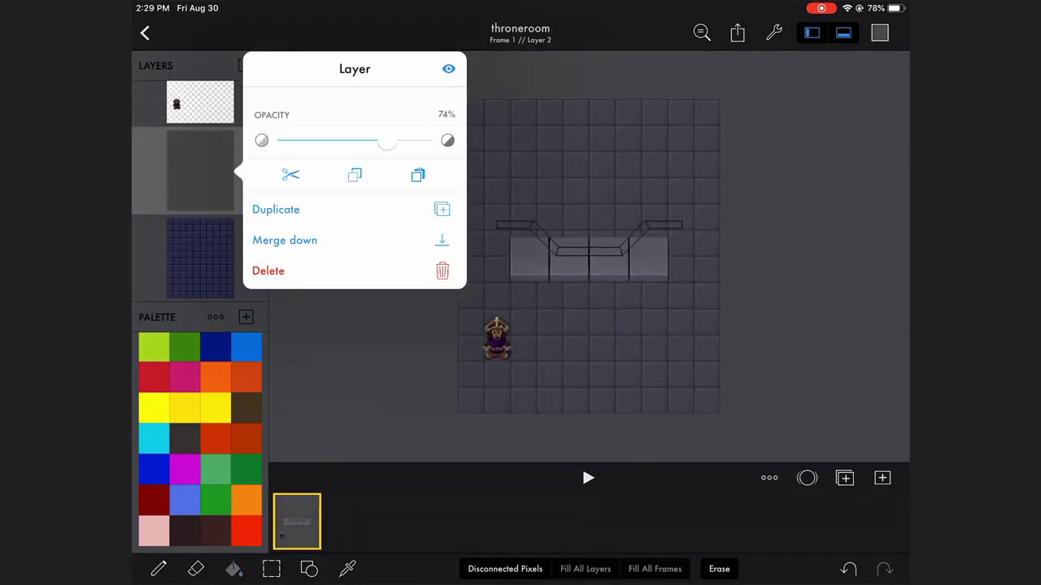
scroll(588, 256, up, 3)
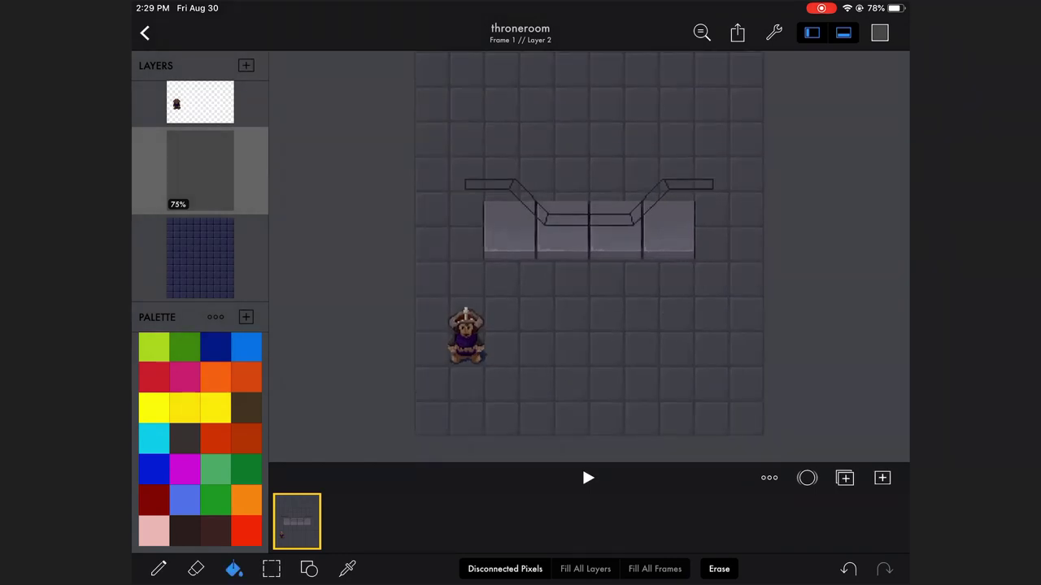
click(158, 569)
scroll(200, 191, up, 2)
Step: Add a new layer and draw a vertical line above the left steps
click(200, 113)
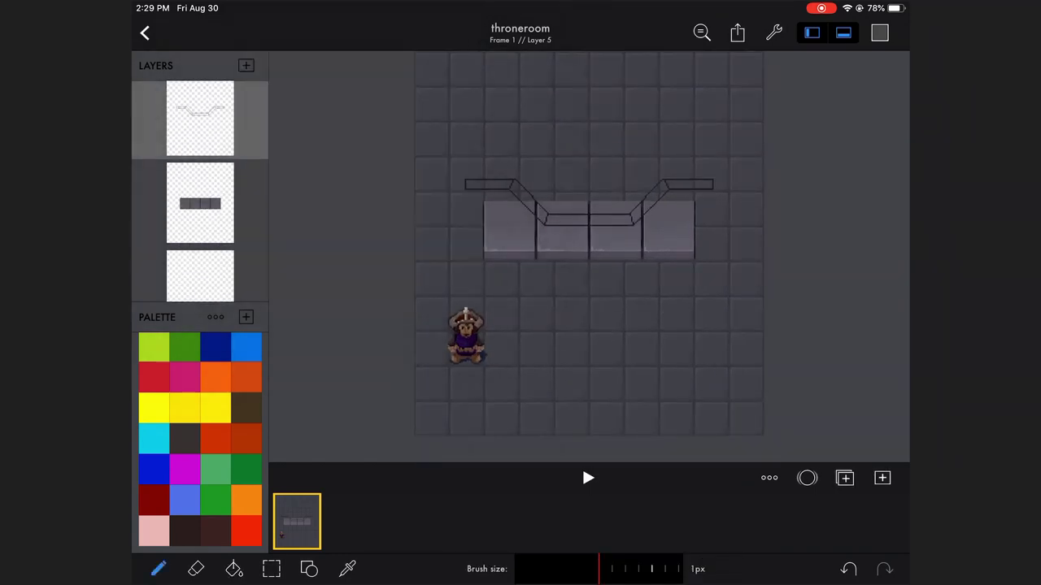
scroll(589, 256, up, 2)
scroll(588, 256, up, 1)
click(309, 569)
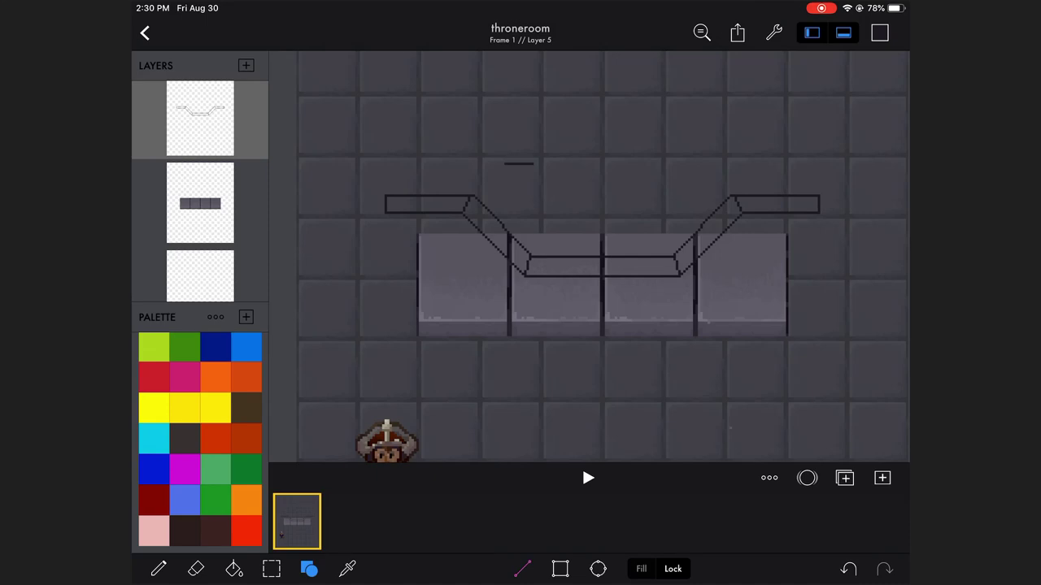
key(ctrl+z)
click(245, 65)
drag(507, 154, 508, 231)
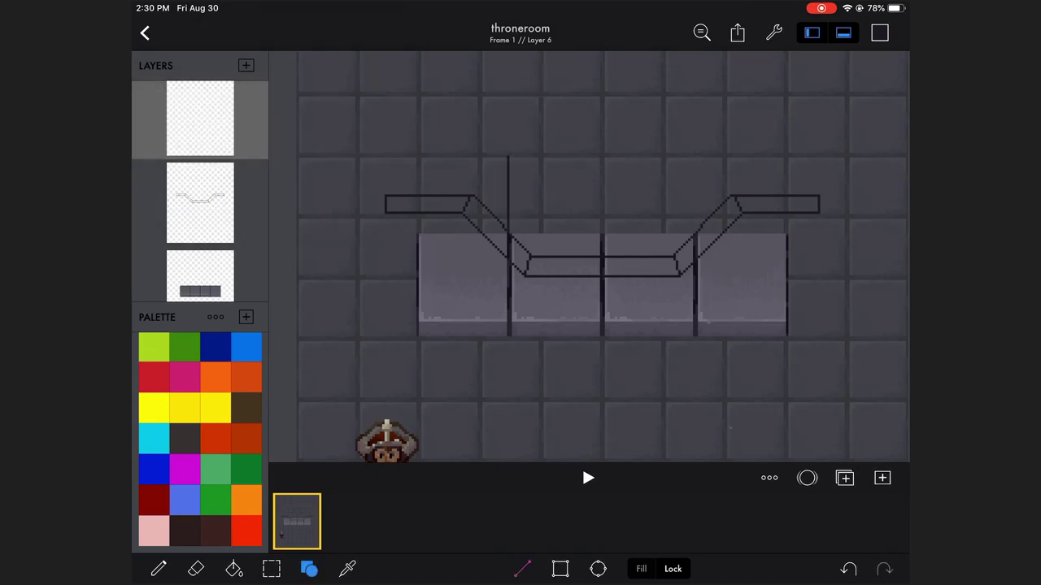
key(ctrl+z)
Step: Cut away the top box's vertical sides and the ends of its top line
click(272, 569)
drag(497, 138, 507, 262)
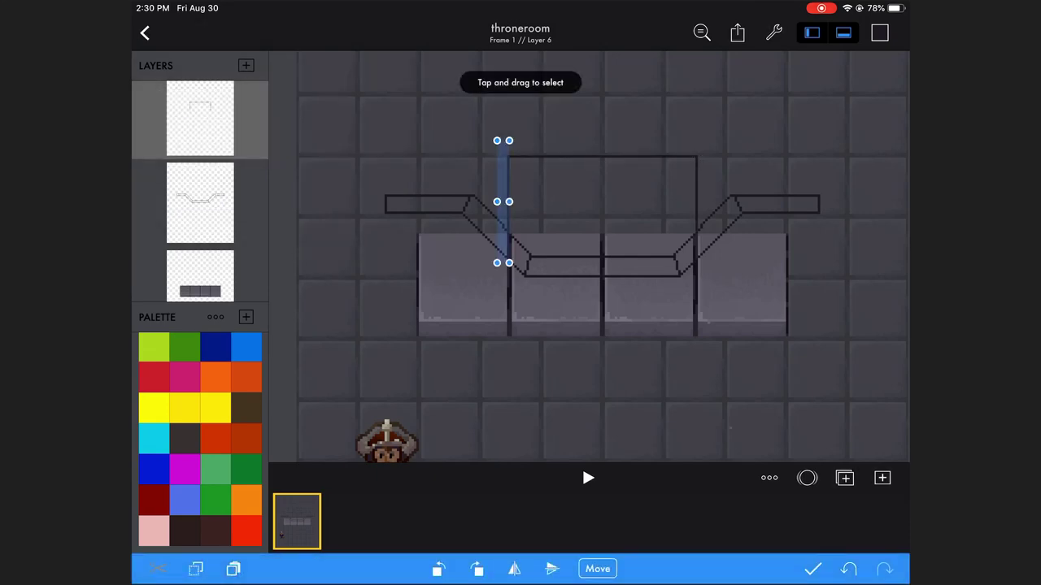
drag(696, 132, 724, 277)
key(ctrl+x)
click(159, 569)
scroll(589, 257, down, 1)
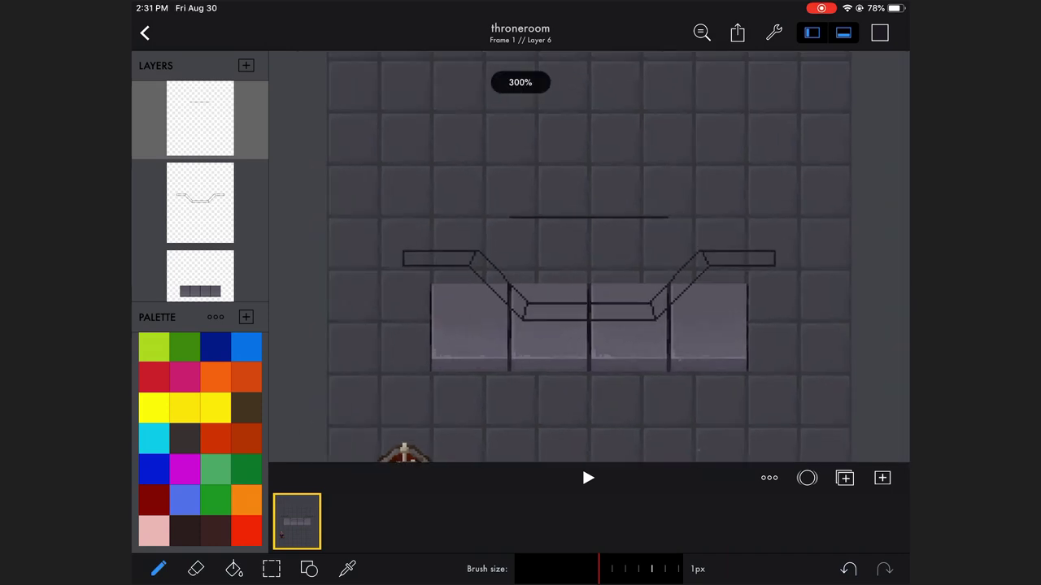
scroll(588, 256, up, 1)
click(271, 569)
drag(471, 182, 530, 256)
key(ctrl+x)
drag(646, 179, 709, 254)
key(ctrl+x)
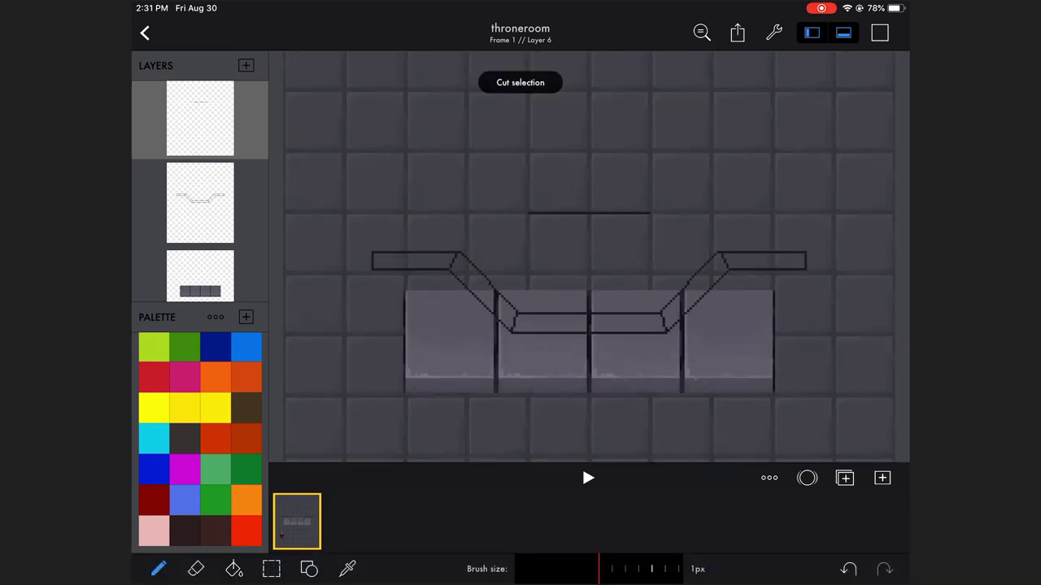
key(ctrl+z)
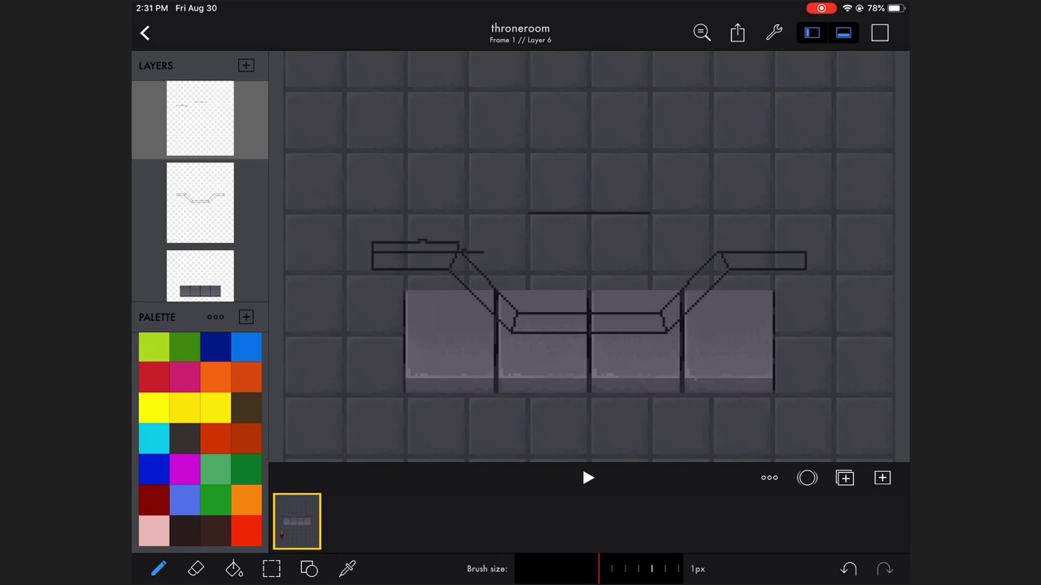
Step: Extend the left pillar stroke upward and draw the arch curve bending right from its top
drag(488, 208, 487, 161)
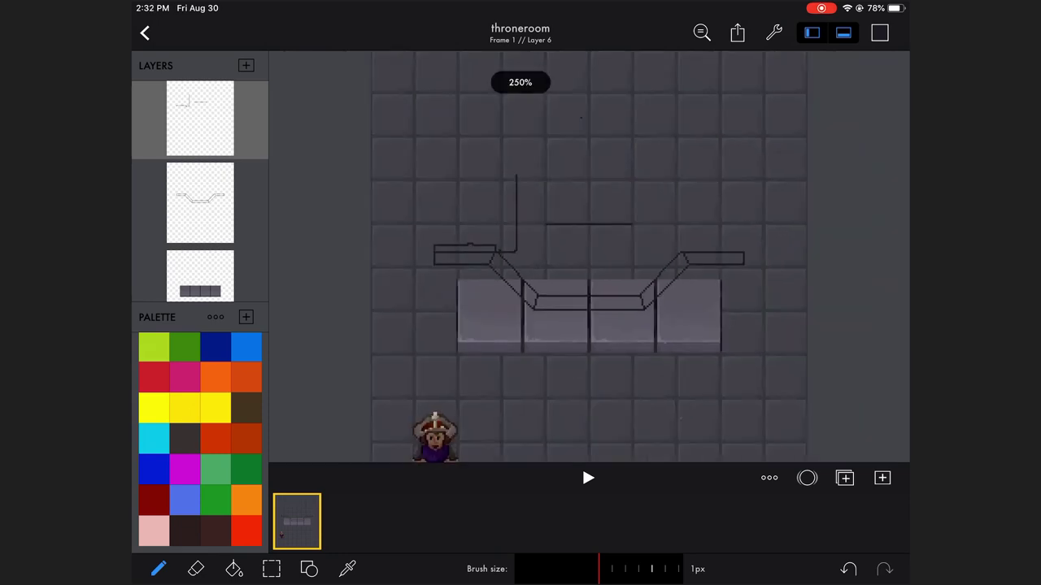
scroll(589, 256, down, 1)
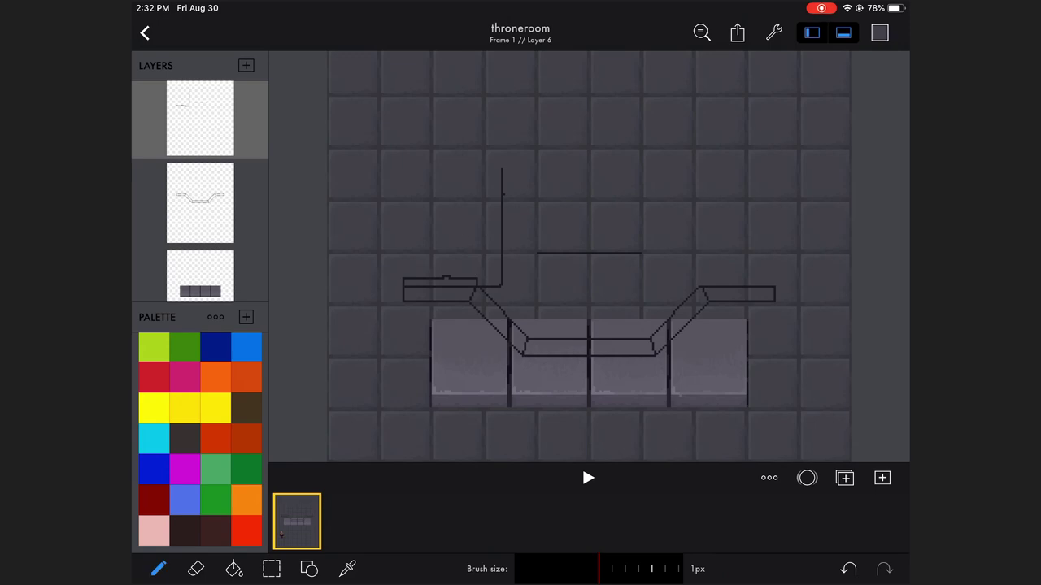
mouse_move(481, 164)
mouse_down()
mouse_move(482, 280)
mouse_move(524, 260)
mouse_up()
key(ctrl+z)
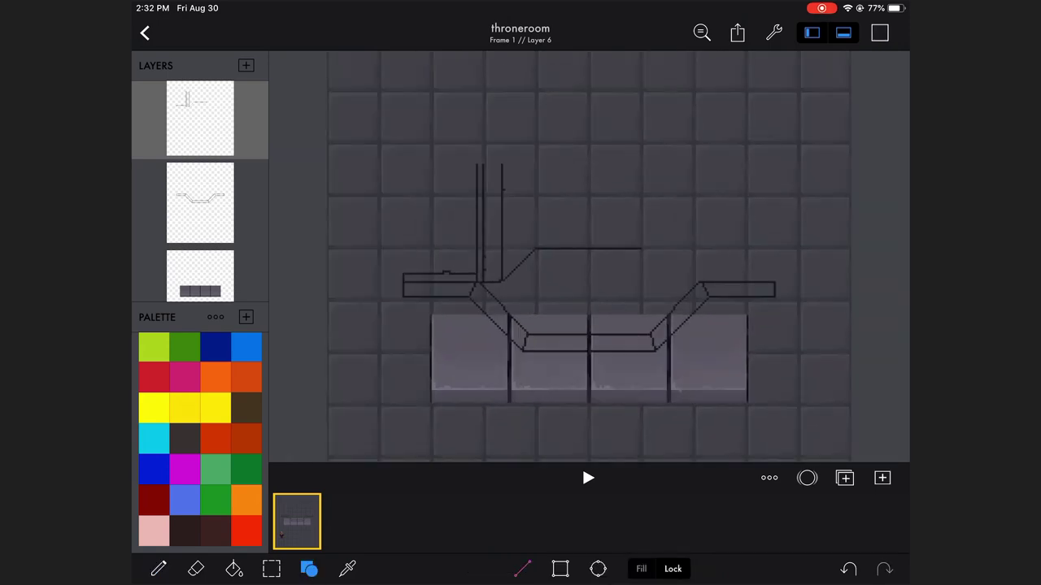
scroll(589, 256, up, 1)
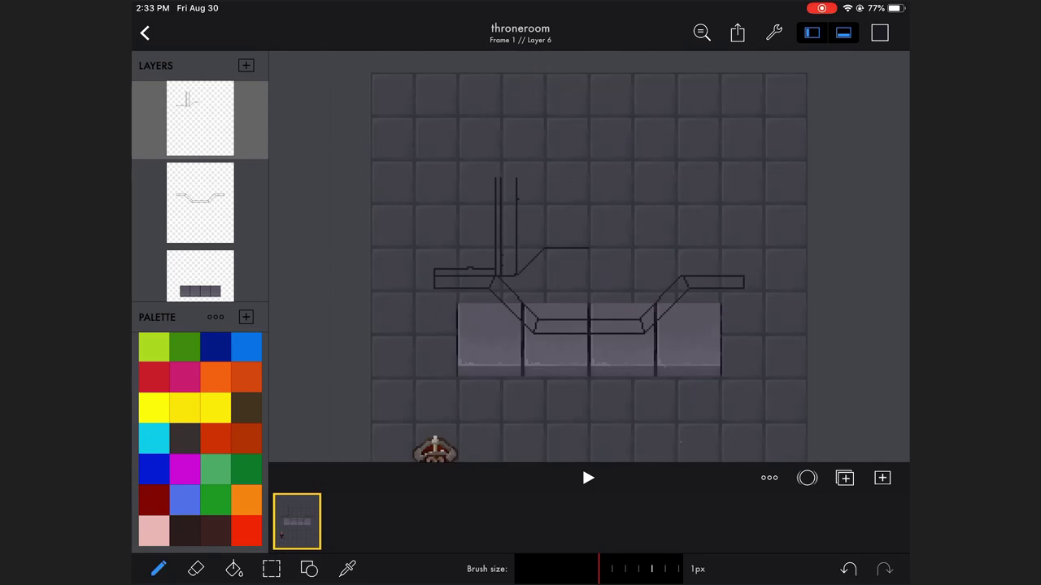
scroll(589, 256, up, 1)
scroll(589, 256, up, 1)
drag(460, 248, 576, 193)
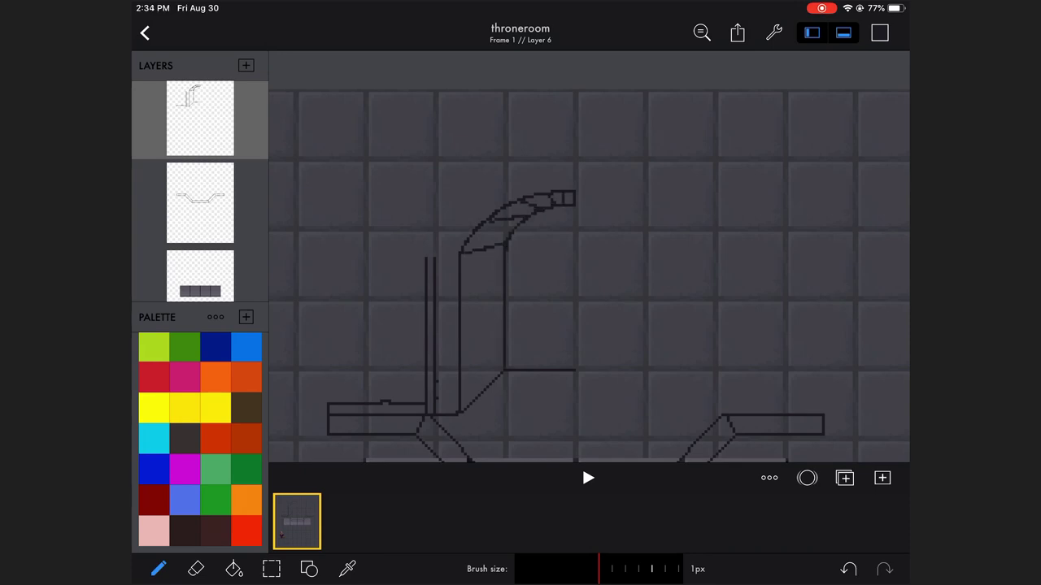
Step: Touch up the arch with pencil and eraser, removing stray pixels at its top end
scroll(589, 256, down, 1)
scroll(589, 256, up, 1)
click(195, 568)
click(158, 569)
scroll(427, 154, up, 1)
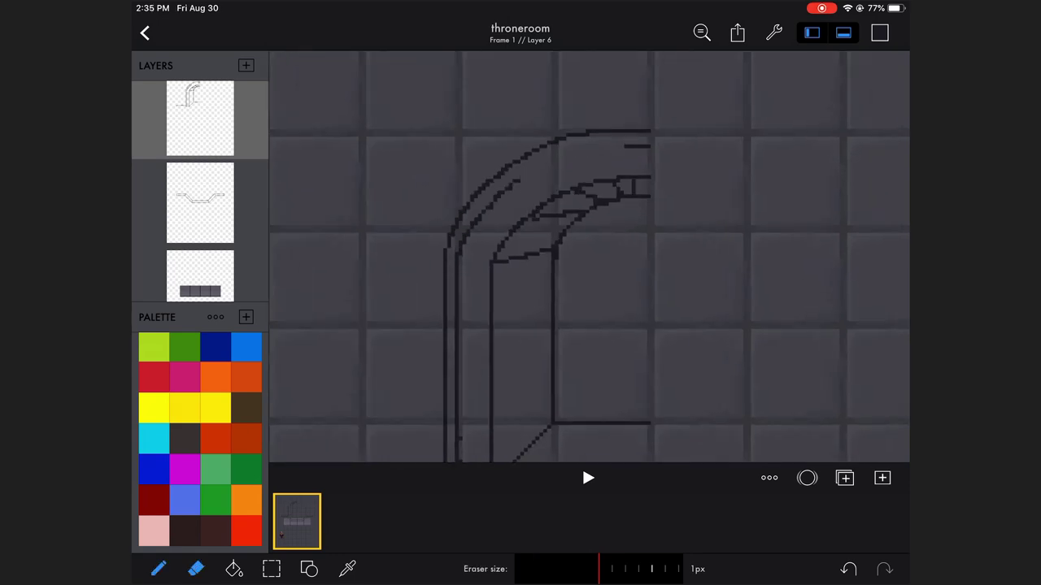
scroll(589, 256, down, 1)
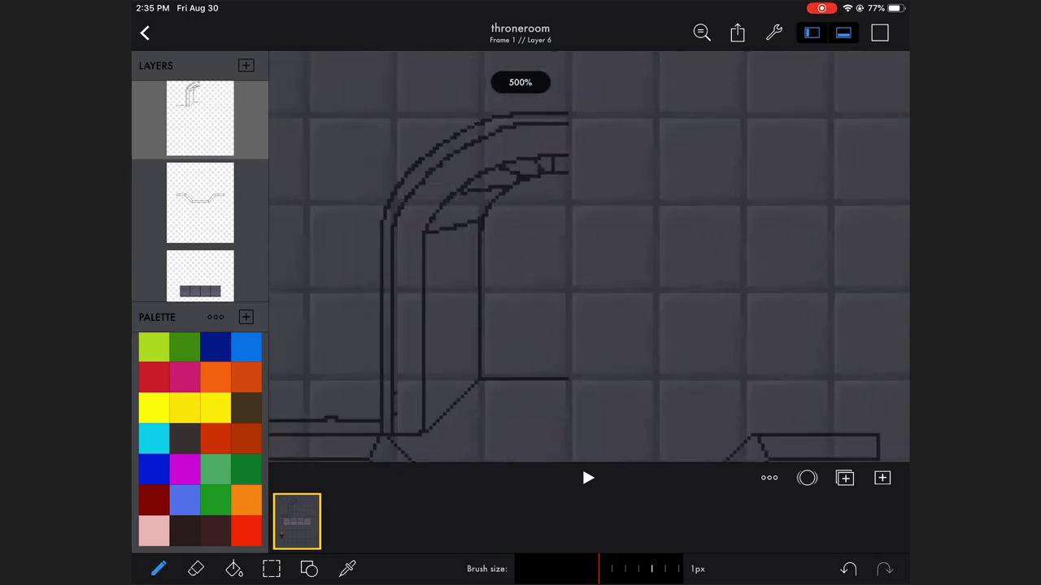
click(195, 568)
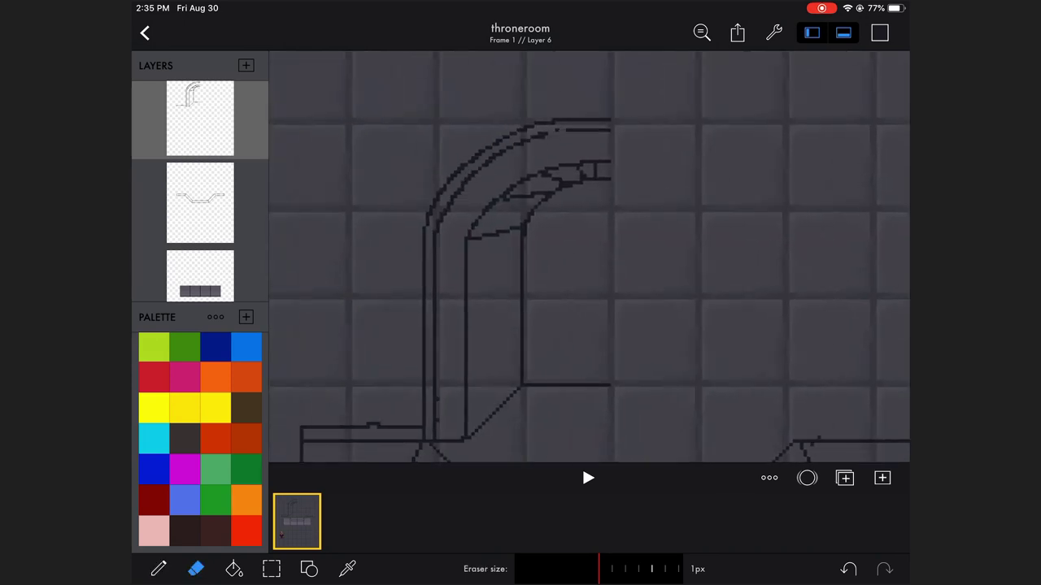
click(848, 568)
click(195, 568)
drag(538, 122, 556, 134)
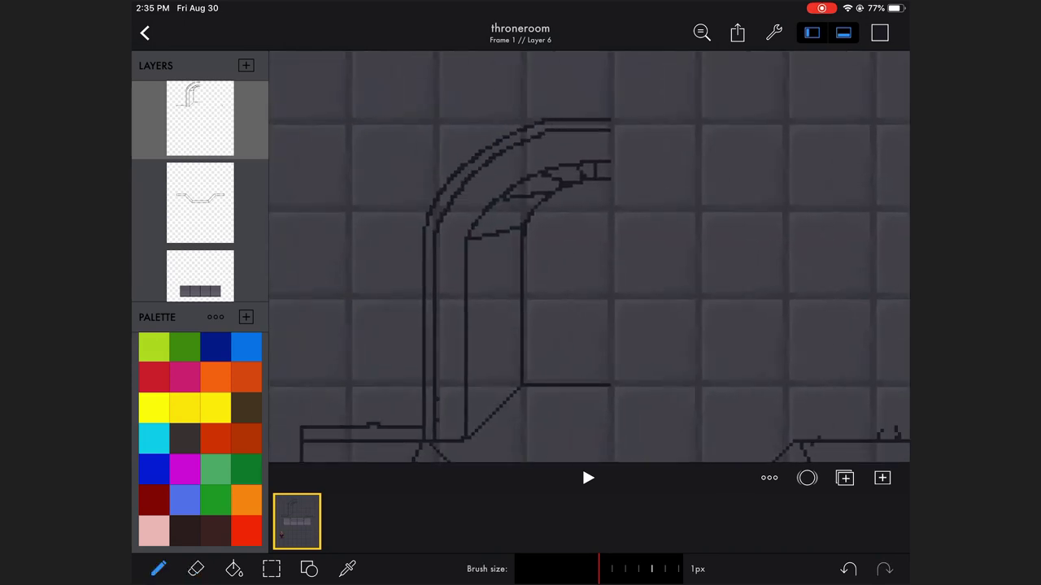
scroll(589, 257, down, 1)
scroll(589, 256, up, 1)
click(272, 568)
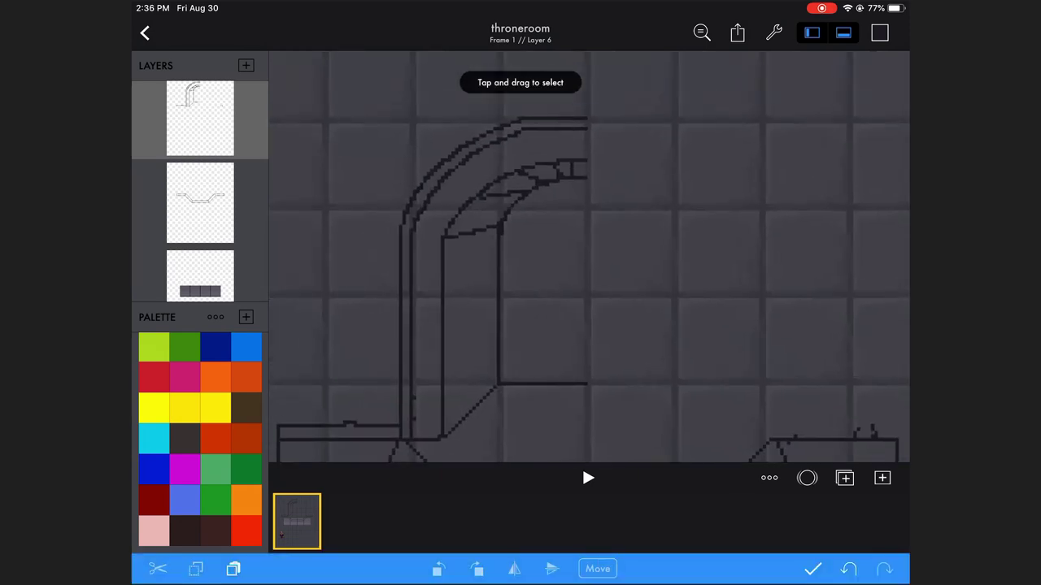
click(813, 568)
scroll(589, 256, down, 1)
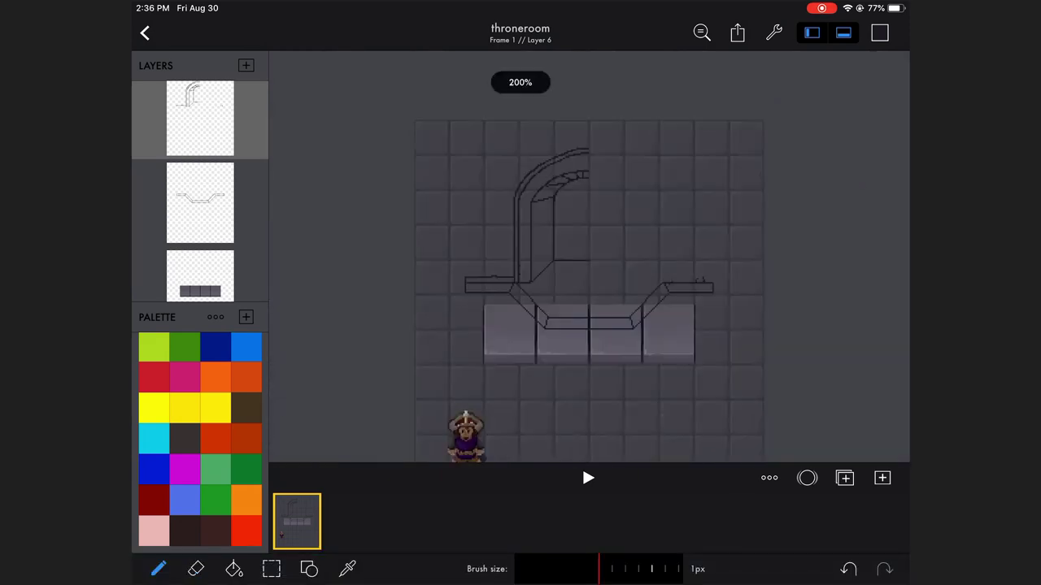
Step: On a new layer, flip the left arch half and move it right, then view the canvas size
click(246, 65)
click(272, 569)
drag(383, 81, 529, 314)
click(514, 568)
drag(456, 197, 655, 241)
click(813, 568)
scroll(589, 256, down, 1)
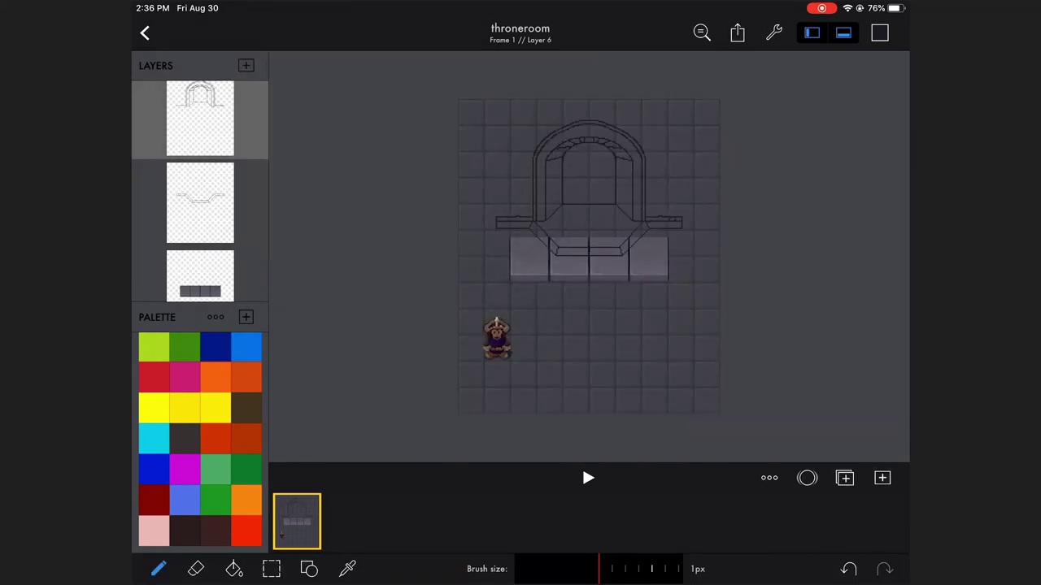
click(773, 32)
click(773, 203)
Step: Widen the throneroom canvas to 450 by 300 px
mouse_move(622, 214)
mouse_down()
mouse_move(743, 103)
mouse_move(786, 106)
mouse_move(766, 109)
mouse_up()
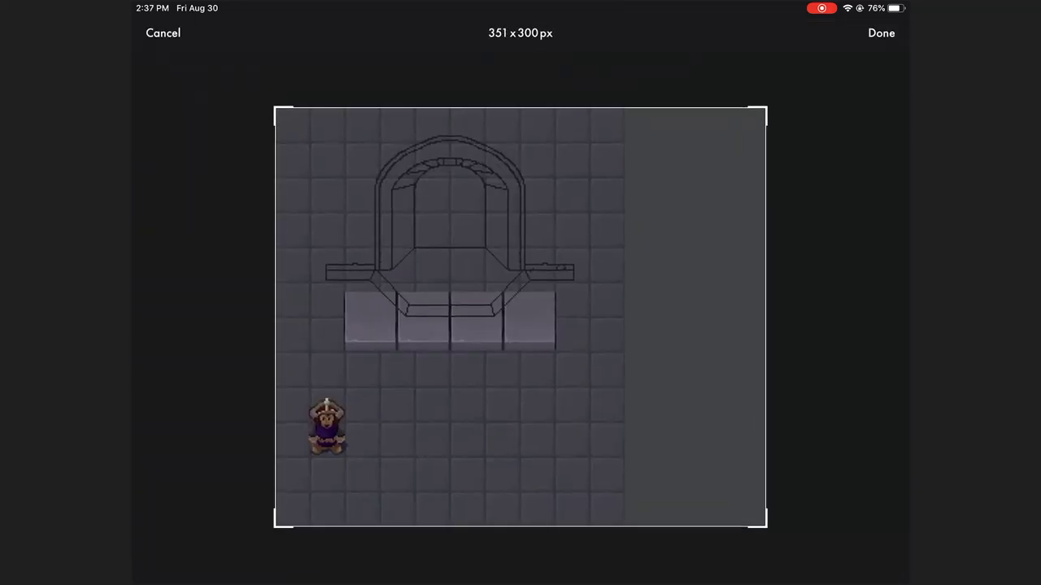
click(881, 32)
click(764, 139)
scroll(521, 293, up, 5)
scroll(521, 293, up, 3)
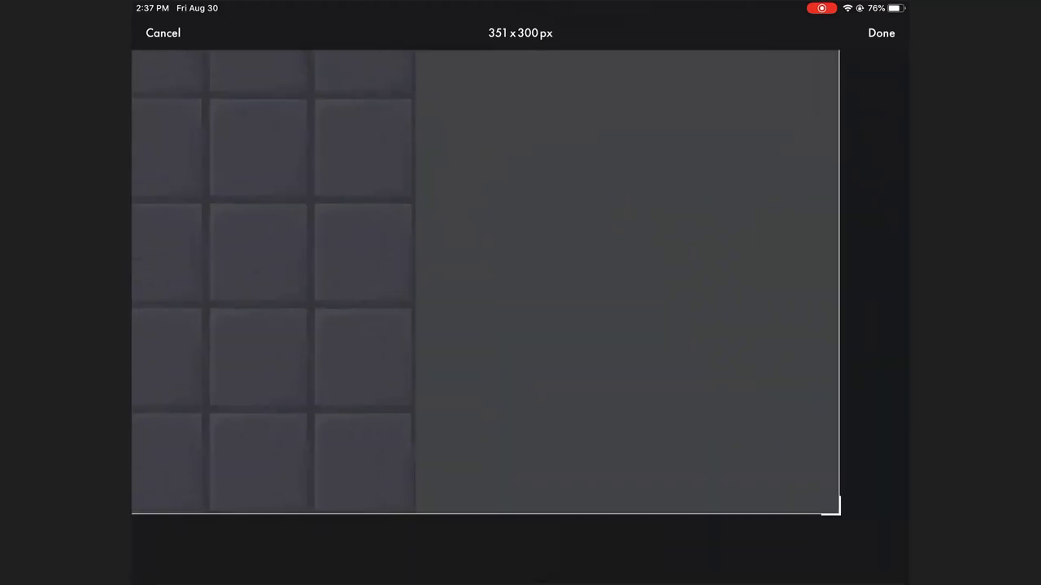
scroll(521, 293, down, 5)
scroll(520, 317, down, 2)
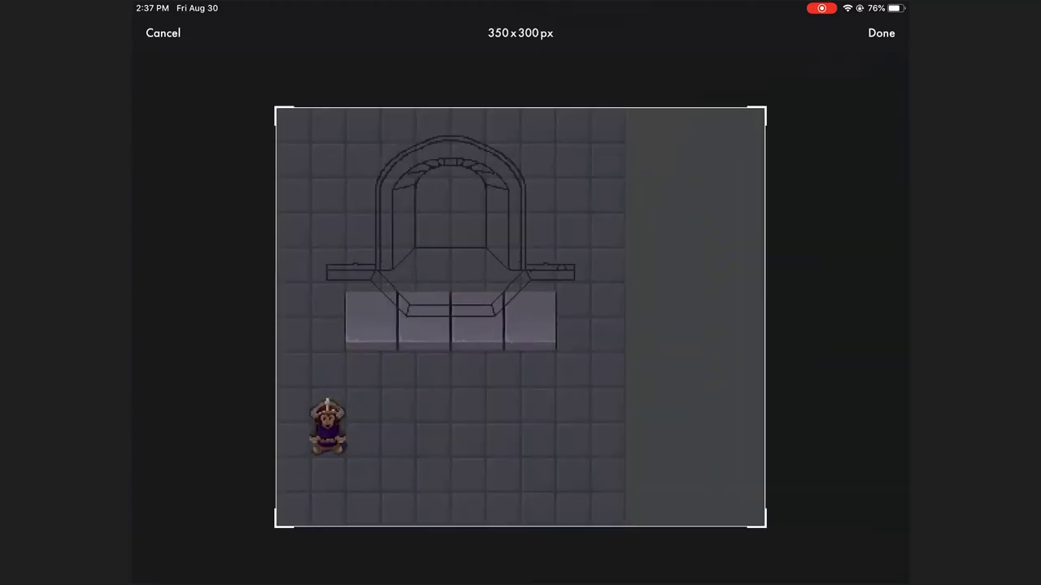
drag(766, 317, 834, 317)
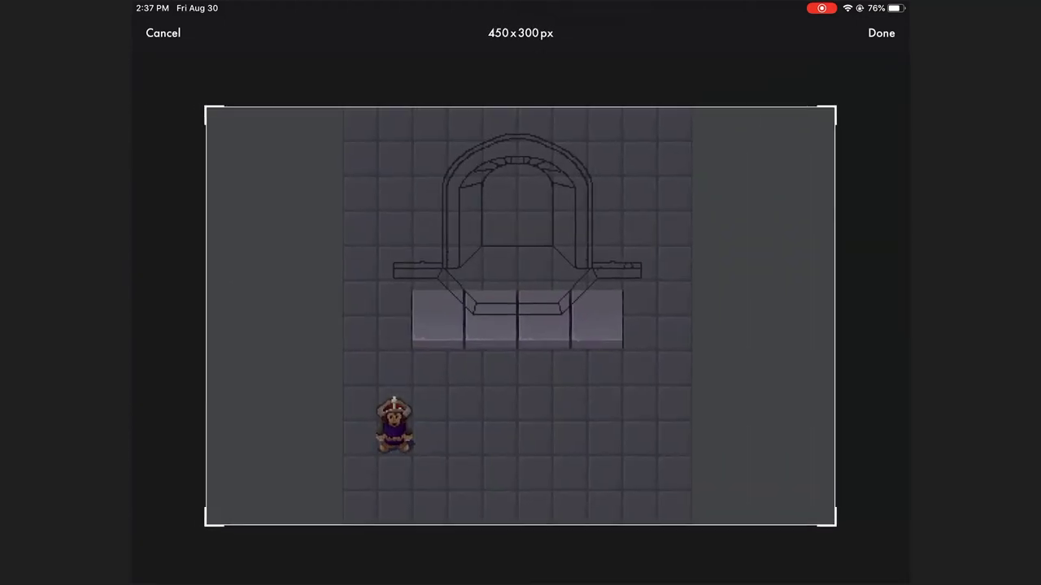
click(881, 33)
scroll(585, 260, up, 3)
scroll(585, 260, down, 3)
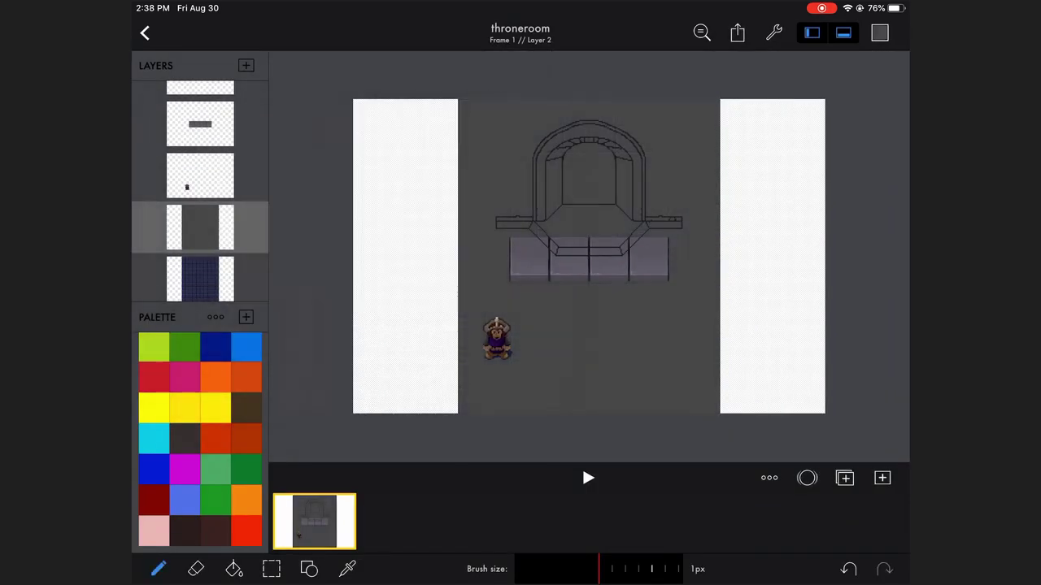
Step: Extend the back wall by moving a left-half selection across to the new right side
click(200, 227)
click(200, 276)
click(272, 569)
drag(317, 75, 552, 460)
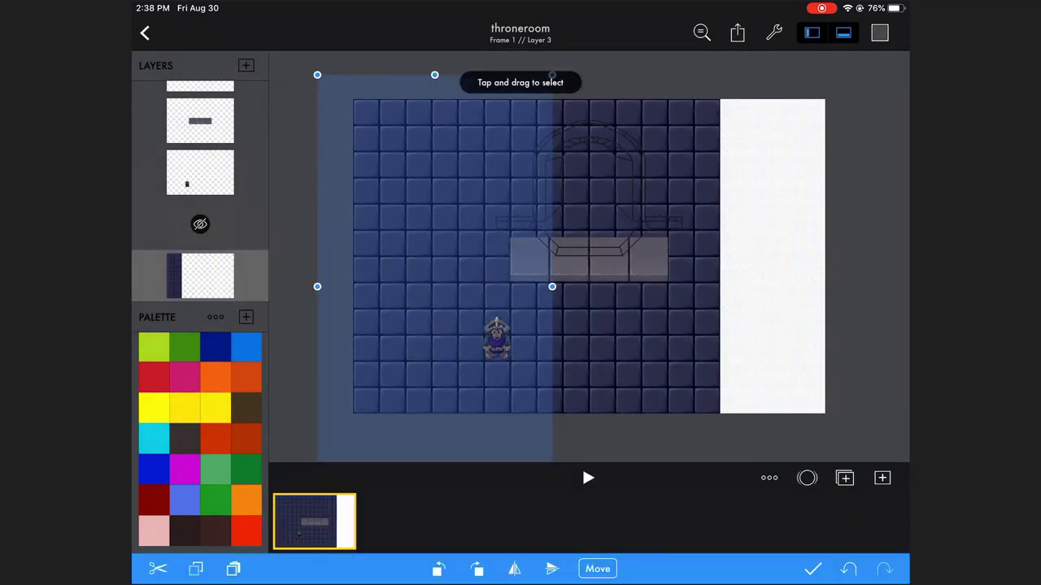
drag(435, 268, 801, 269)
click(812, 569)
Step: Enlarge the canvas height to about 450 by 402 px
click(200, 222)
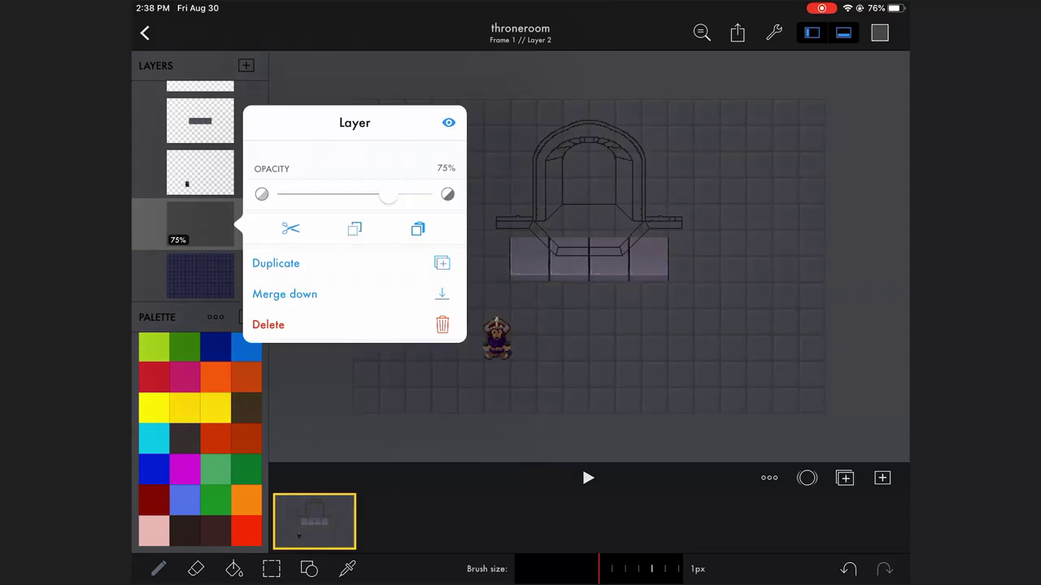
scroll(585, 260, up, 3)
scroll(586, 260, down, 3)
click(774, 32)
click(773, 33)
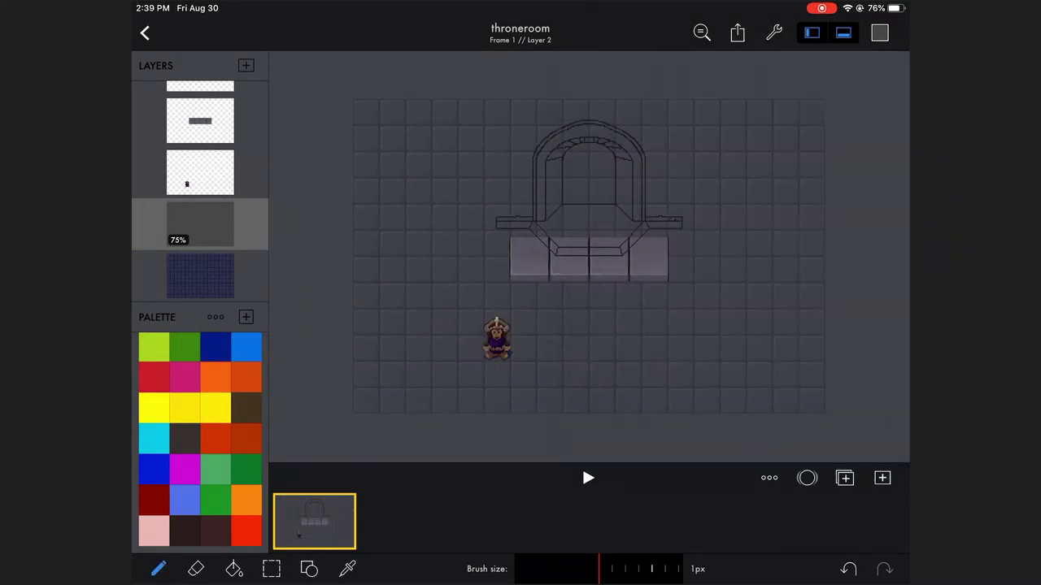
click(773, 33)
click(720, 139)
mouse_move(520, 170)
mouse_down()
mouse_move(520, 155)
mouse_move(520, 178)
mouse_up()
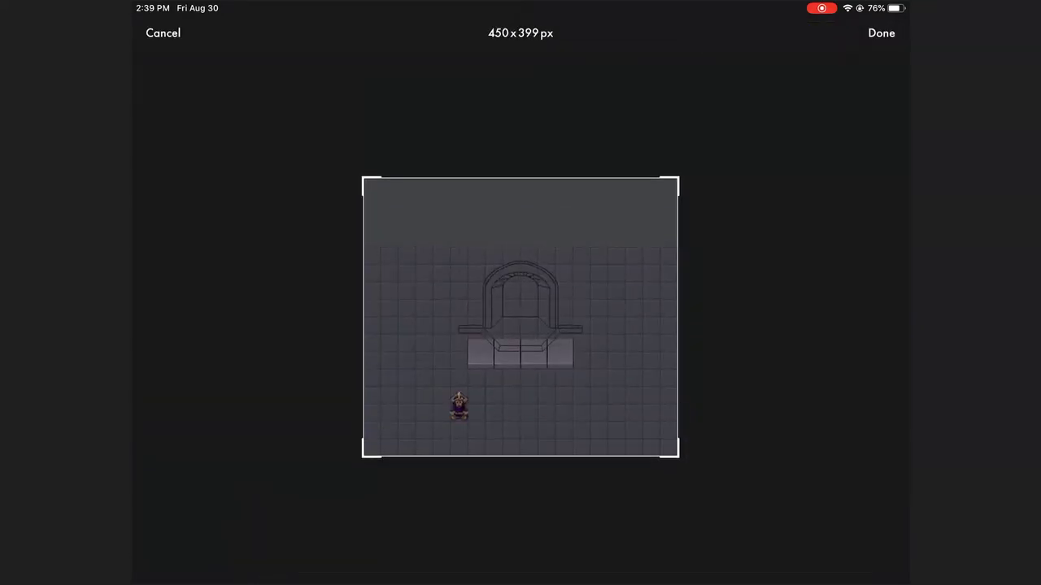
drag(678, 457, 678, 457)
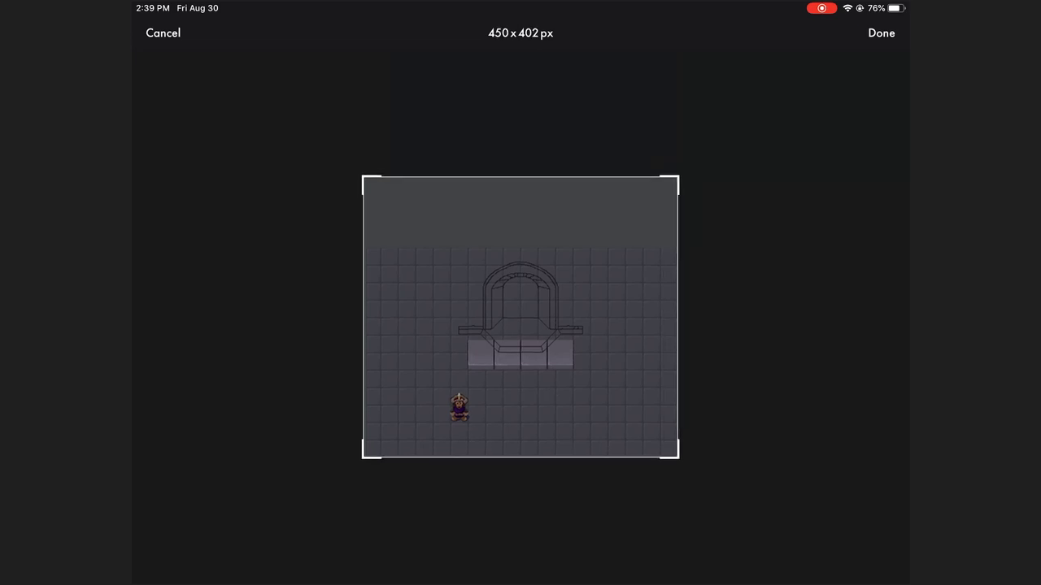
drag(363, 317, 364, 317)
click(881, 32)
Step: Extend the canvas upward further to about 450 by 446 px
click(232, 566)
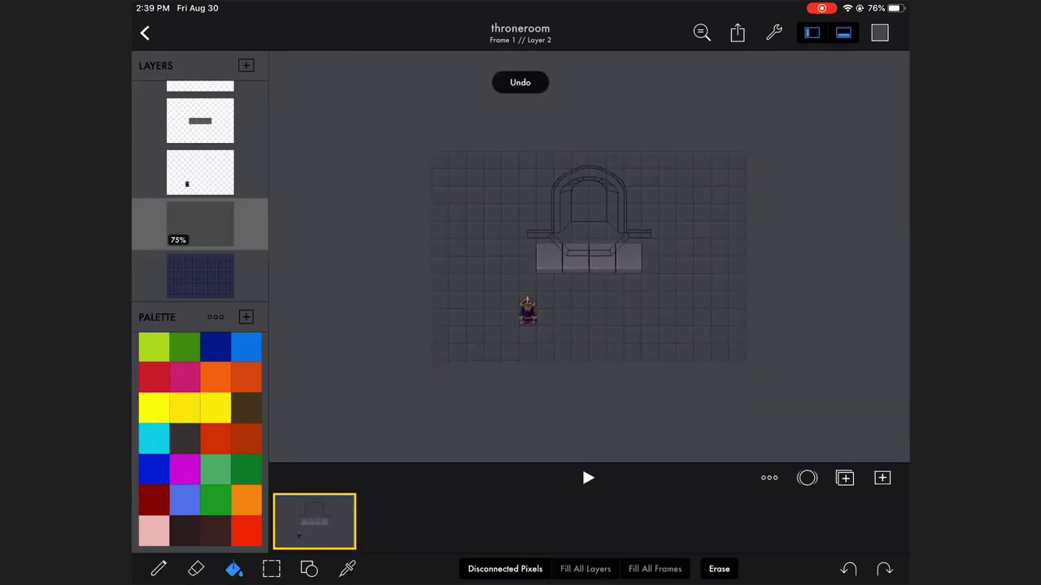
click(773, 33)
click(721, 139)
drag(521, 127, 520, 107)
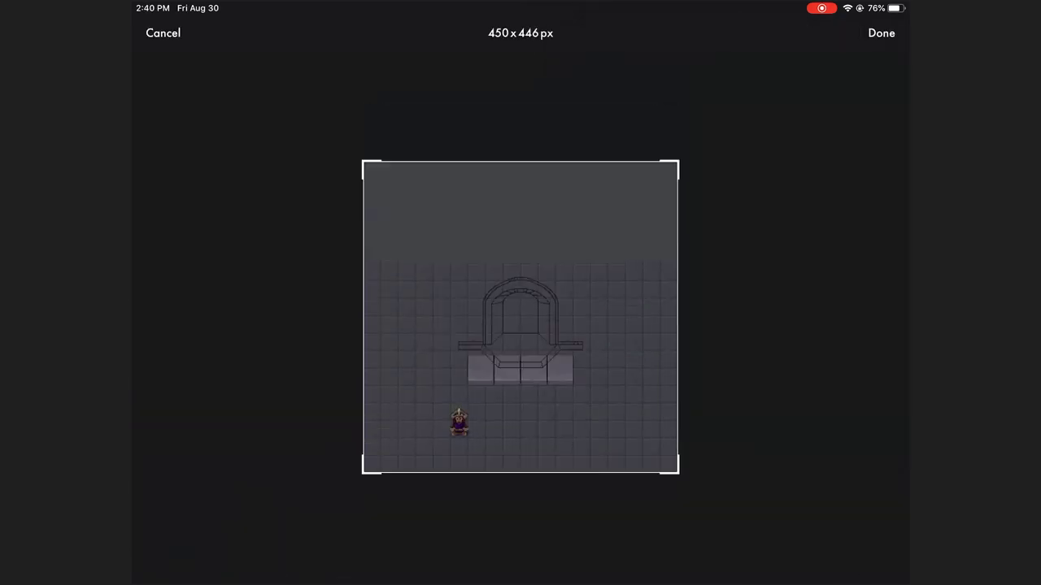
drag(678, 317, 675, 317)
click(882, 32)
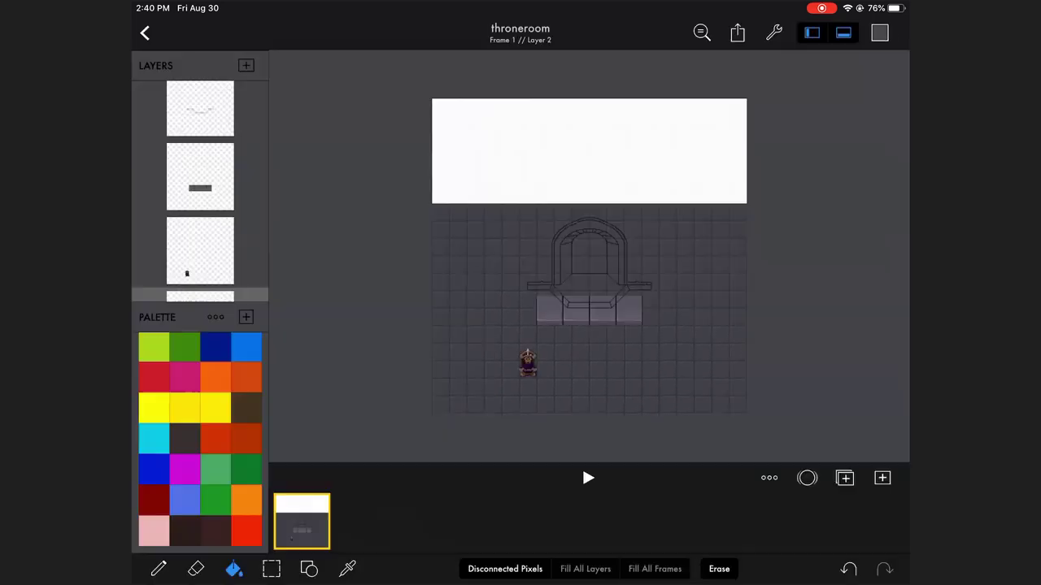
Step: Select an area of the back wall, then reopen the throneroom artwork from the gallery
click(200, 265)
click(272, 567)
drag(384, 51, 829, 246)
click(200, 265)
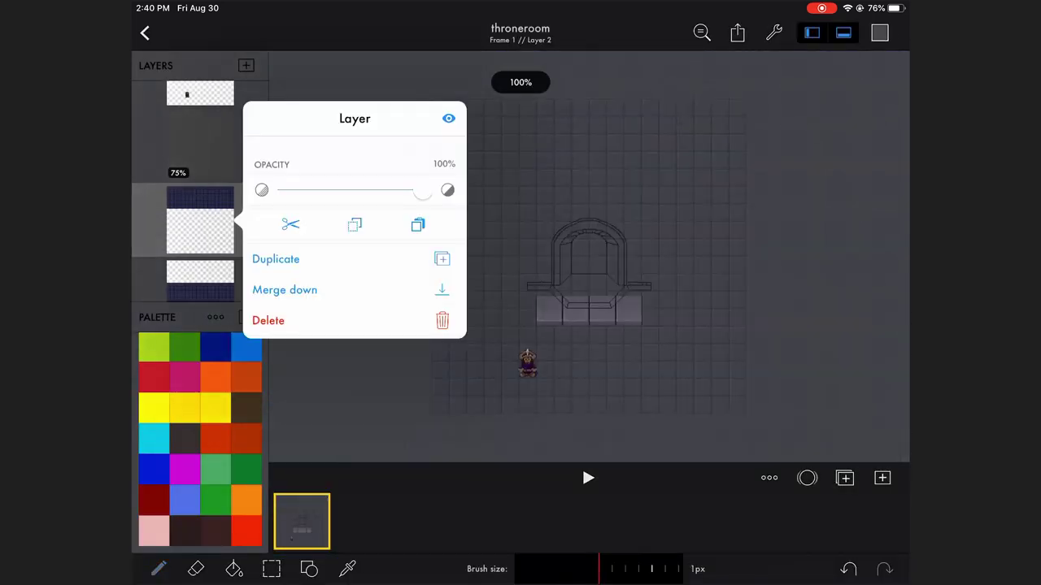
click(145, 33)
click(741, 365)
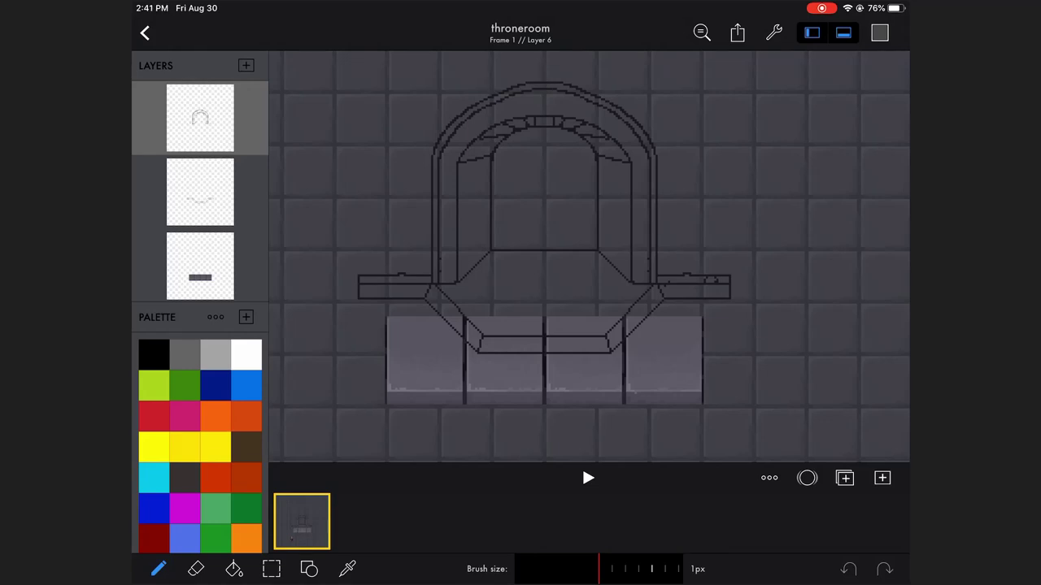
Step: Undo the last change and make the throne layer (Layer 4) active
key(ctrl+z)
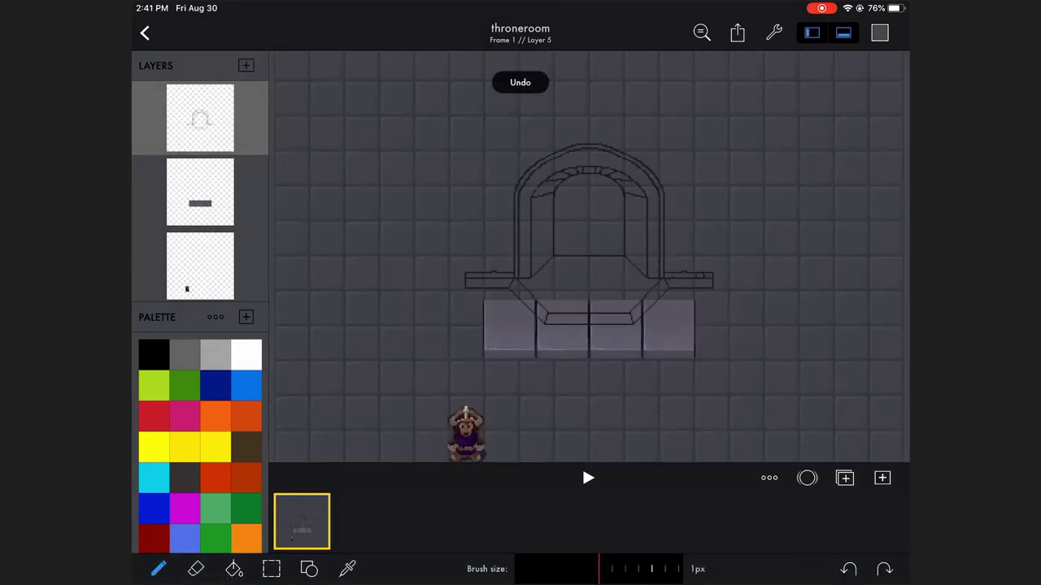
click(200, 192)
click(196, 569)
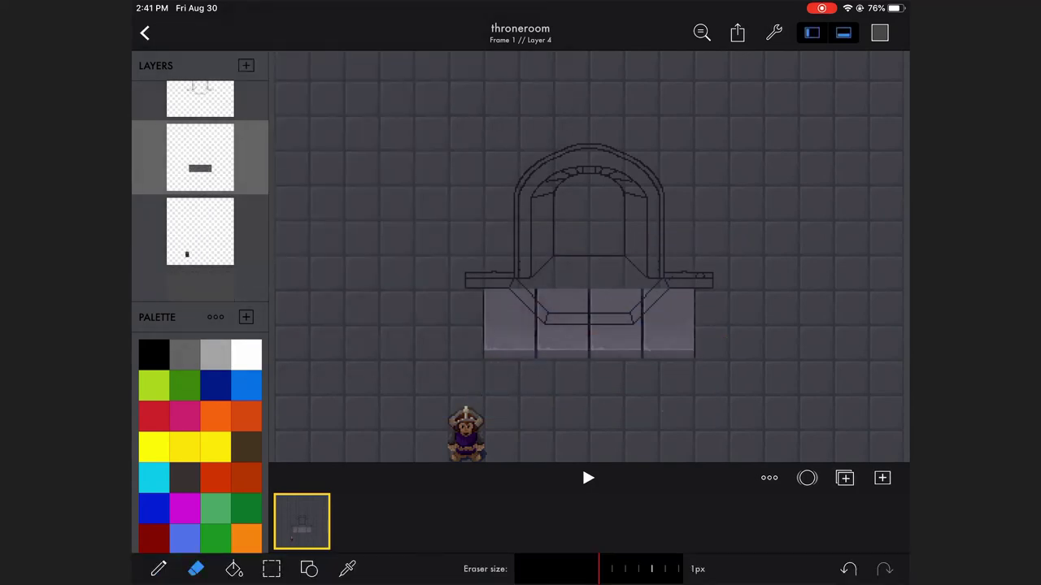
scroll(588, 253, up, 3)
click(158, 570)
click(553, 203)
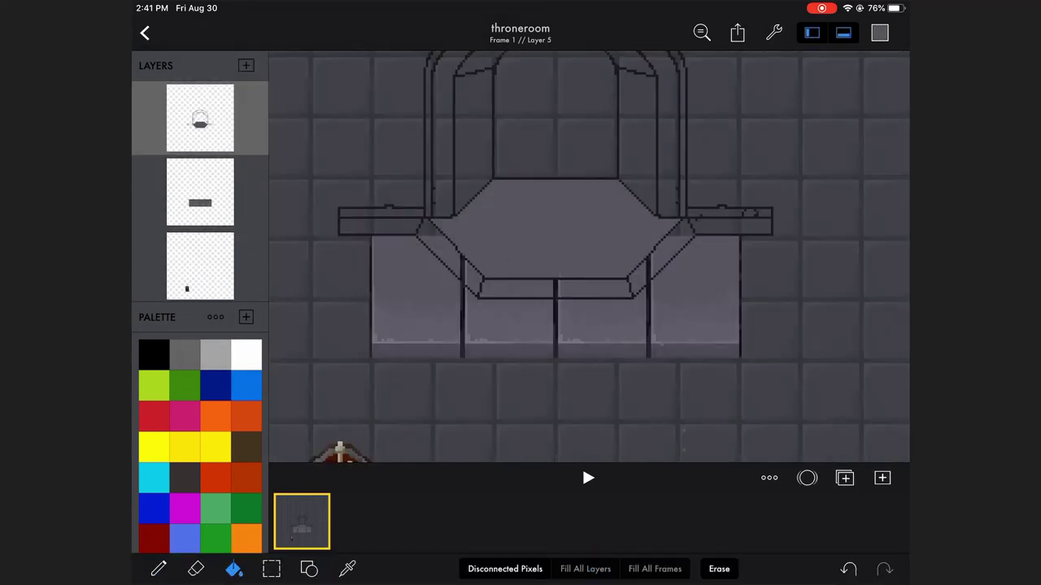
Step: Fill the throne seat and armrests light grey and the slanted edges dark grey
click(449, 259)
click(661, 259)
click(382, 226)
click(880, 33)
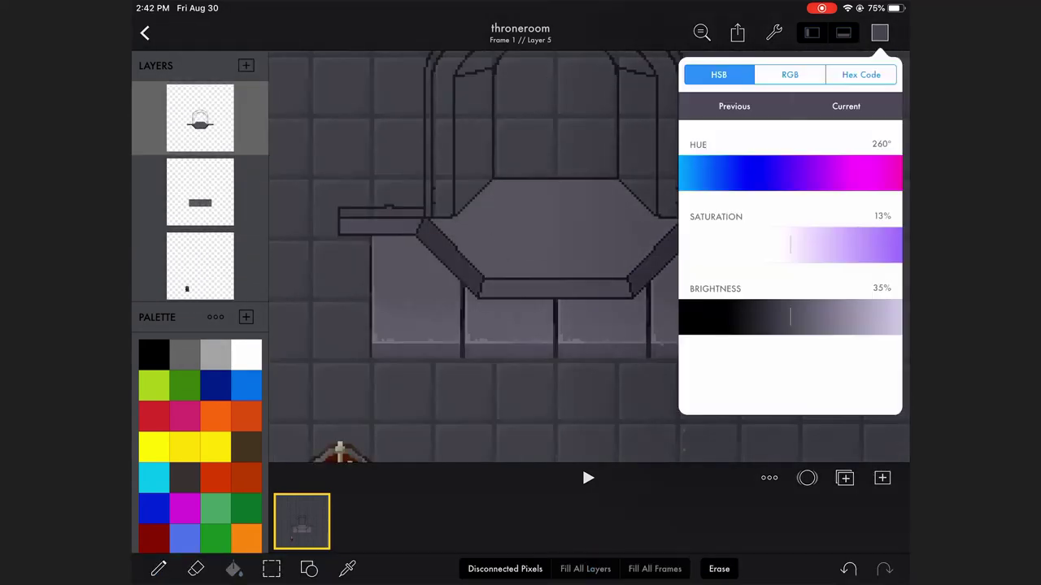
click(880, 33)
click(716, 211)
scroll(590, 256, down, 3)
Step: Fill the arch opening above the throne solid black
click(880, 32)
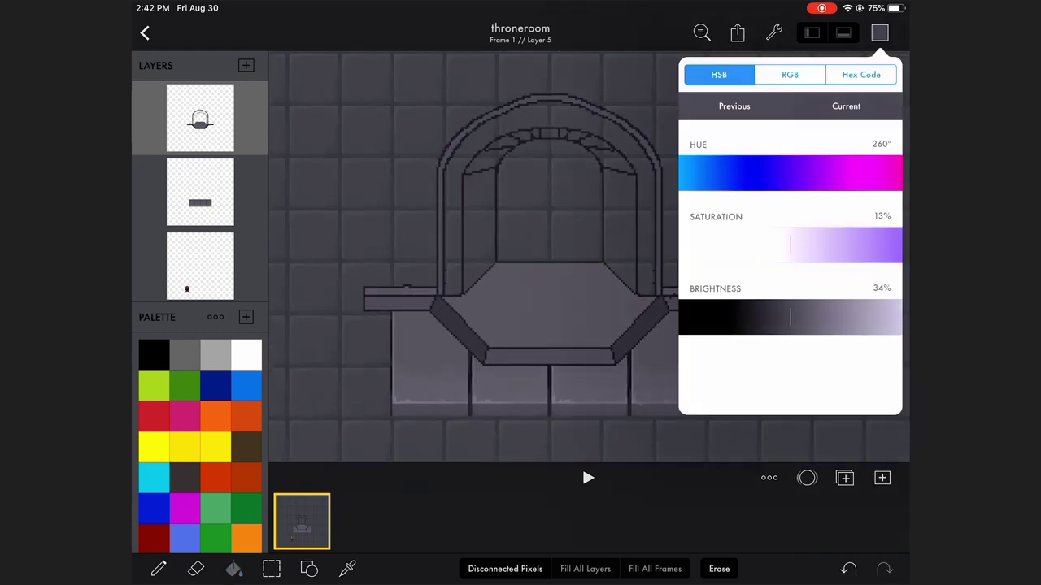
click(879, 32)
click(880, 33)
click(880, 32)
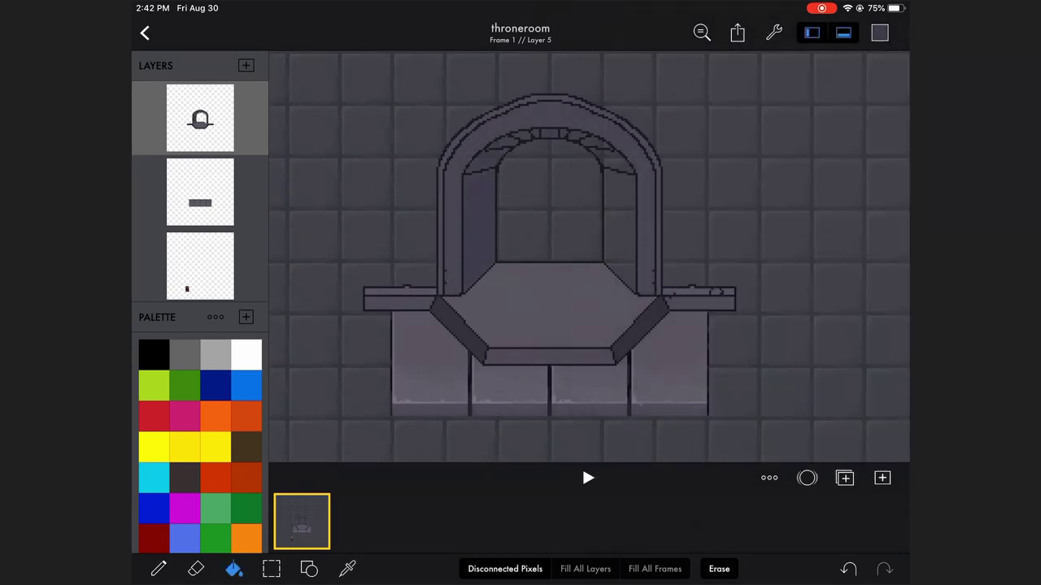
click(879, 32)
click(880, 33)
click(549, 212)
scroll(590, 256, down, 3)
scroll(589, 256, up, 2)
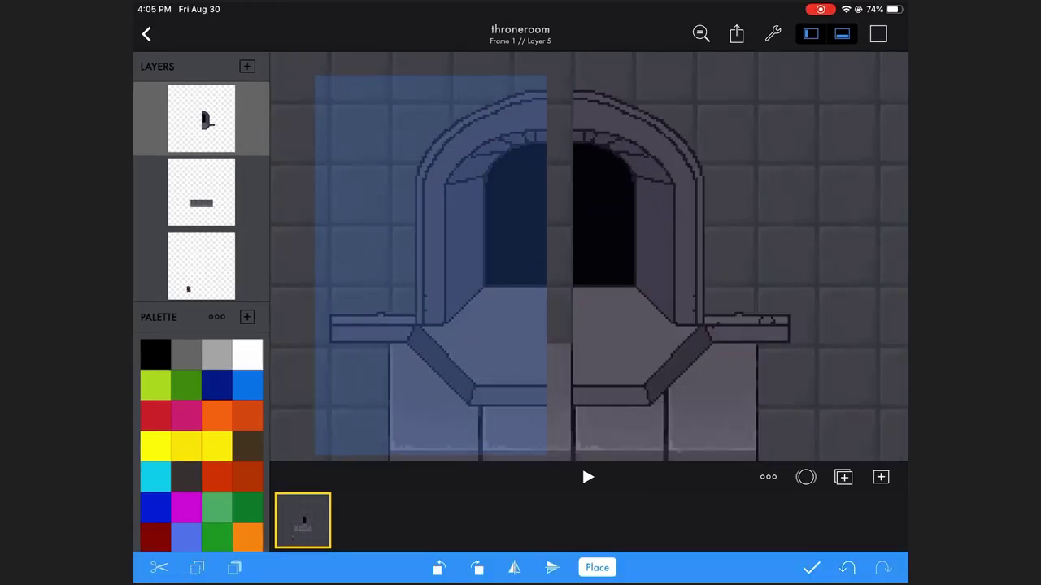
Step: Place the mirrored throne half and shift the arch's right half about 33 px right
click(597, 567)
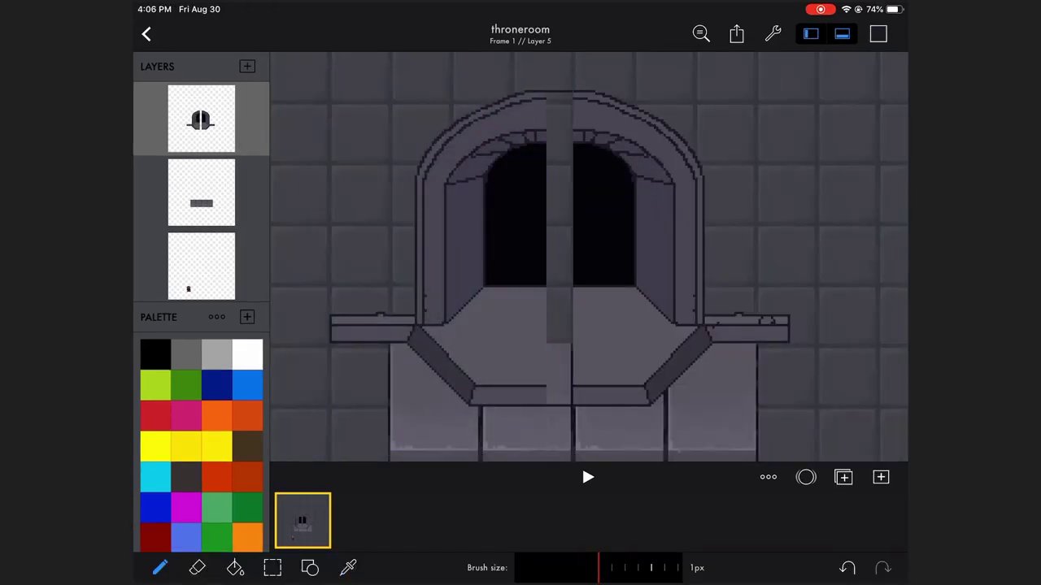
click(273, 568)
drag(574, 70, 906, 432)
mouse_move(732, 244)
mouse_down()
mouse_move(759, 244)
mouse_move(734, 252)
mouse_up()
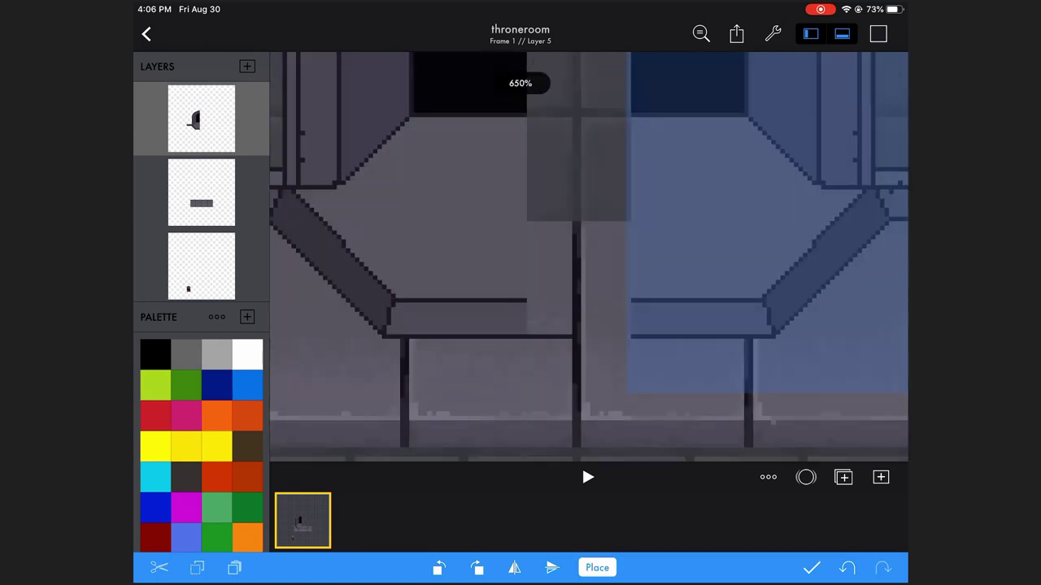
click(597, 567)
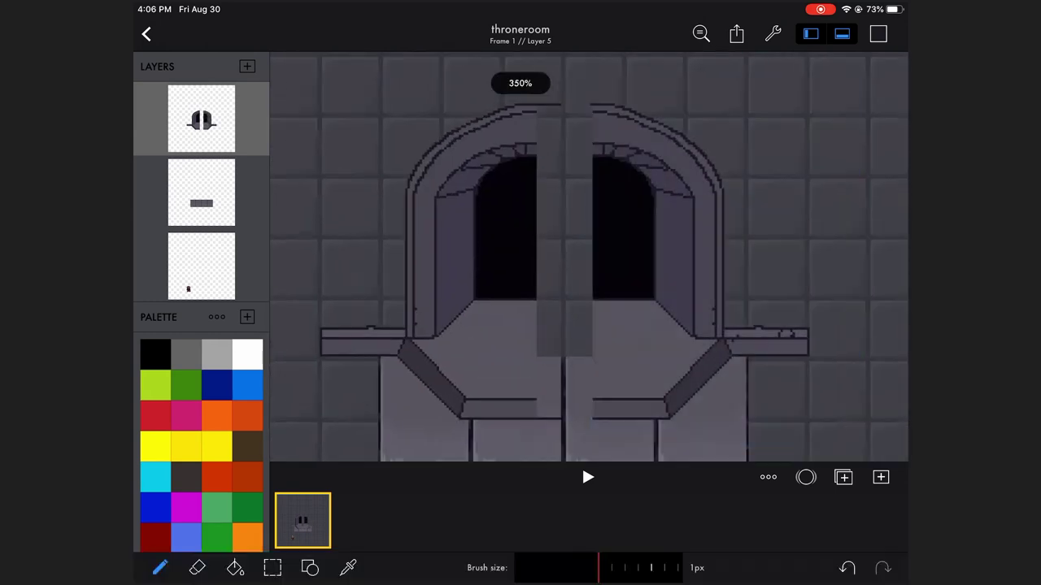
click(272, 568)
drag(575, 95, 826, 456)
click(597, 567)
Step: Fill the centre floor strip and the gap between the doorway halves black
scroll(533, 260, up, 3)
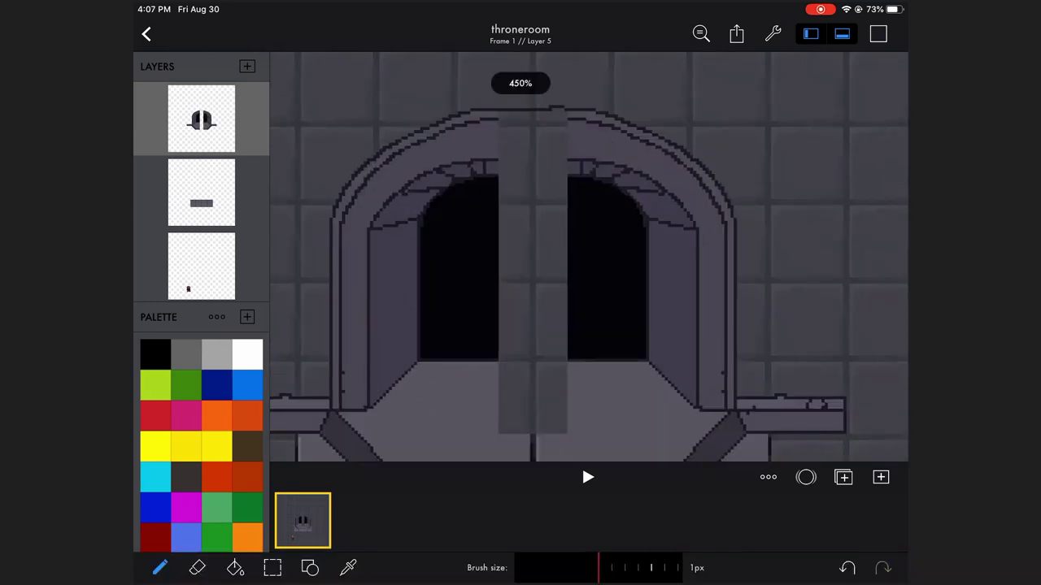
click(310, 568)
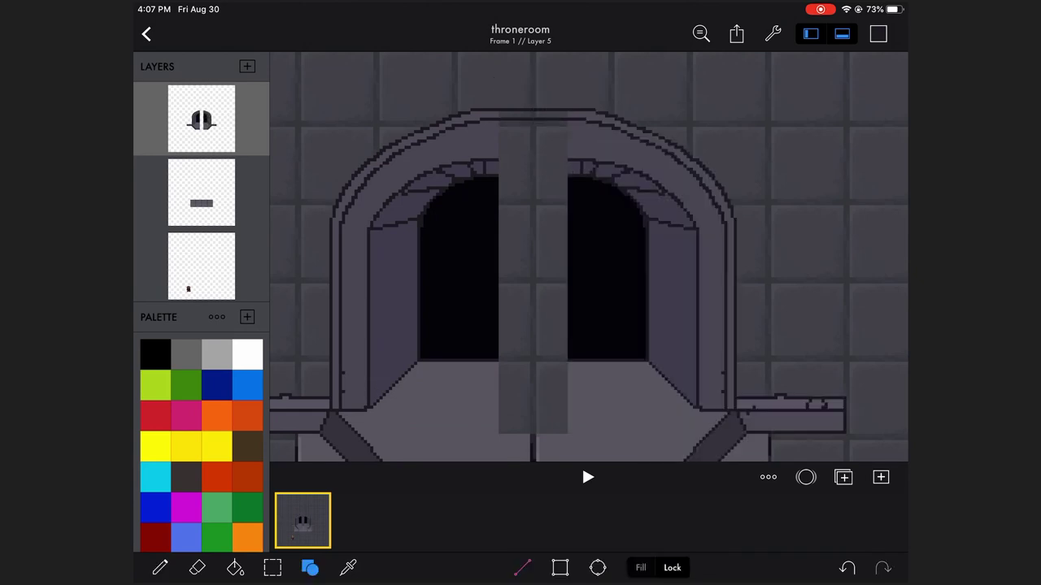
click(883, 568)
drag(588, 358, 588, 244)
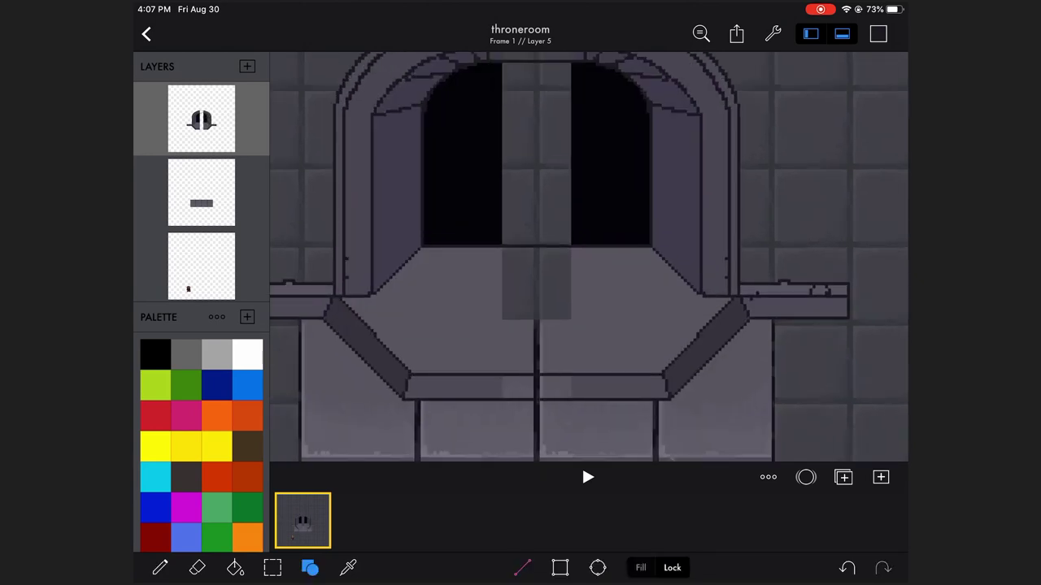
click(235, 568)
click(537, 309)
click(537, 155)
scroll(589, 256, down, 2)
scroll(589, 257, down, 2)
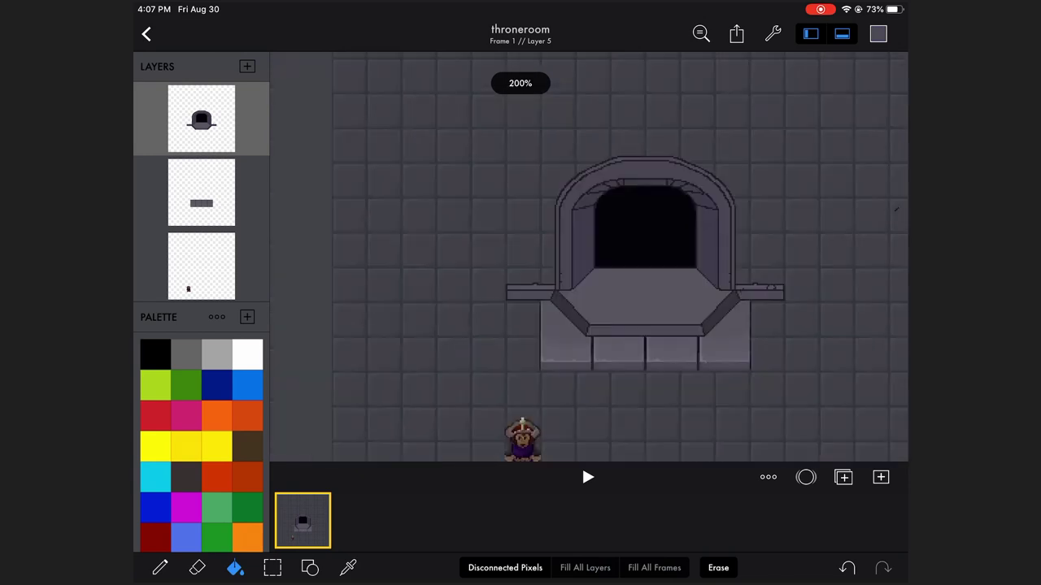
scroll(589, 257, up, 2)
Step: Sample the dark outline colour and redraw the line along the arch top, undoing stray strokes
scroll(589, 256, up, 1)
click(159, 568)
click(310, 568)
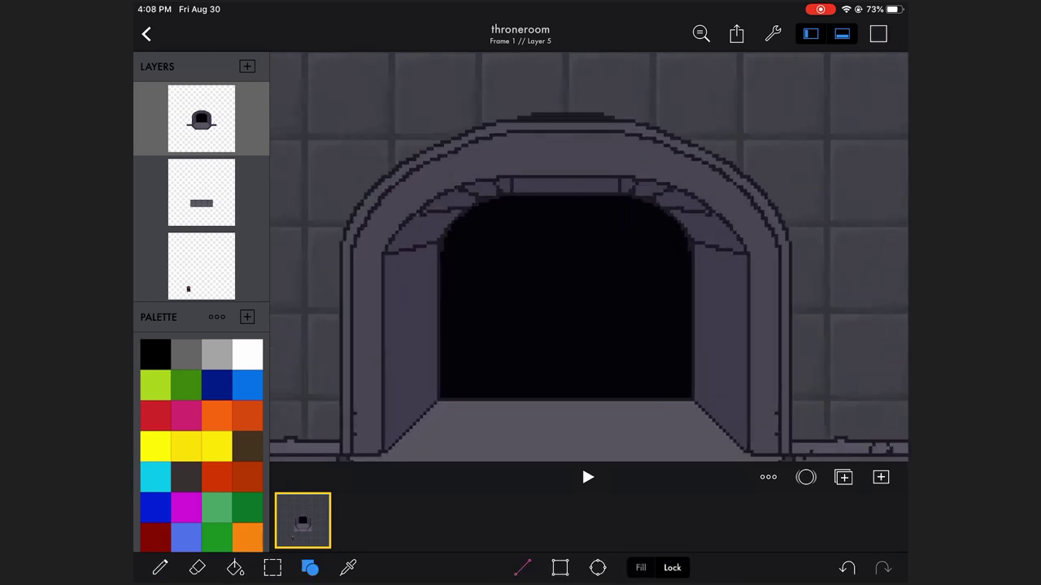
click(847, 568)
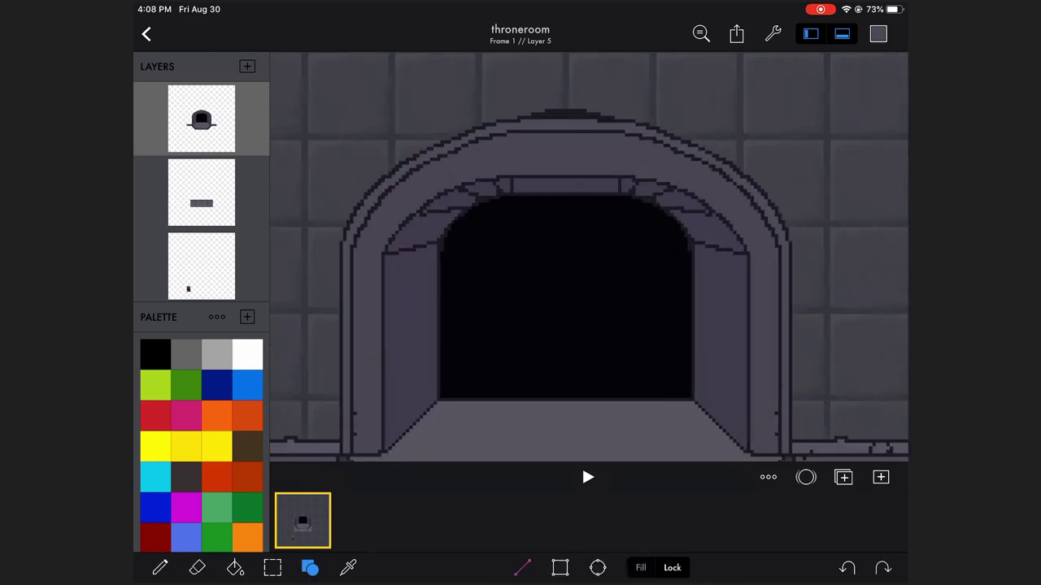
click(532, 128)
drag(524, 127, 594, 127)
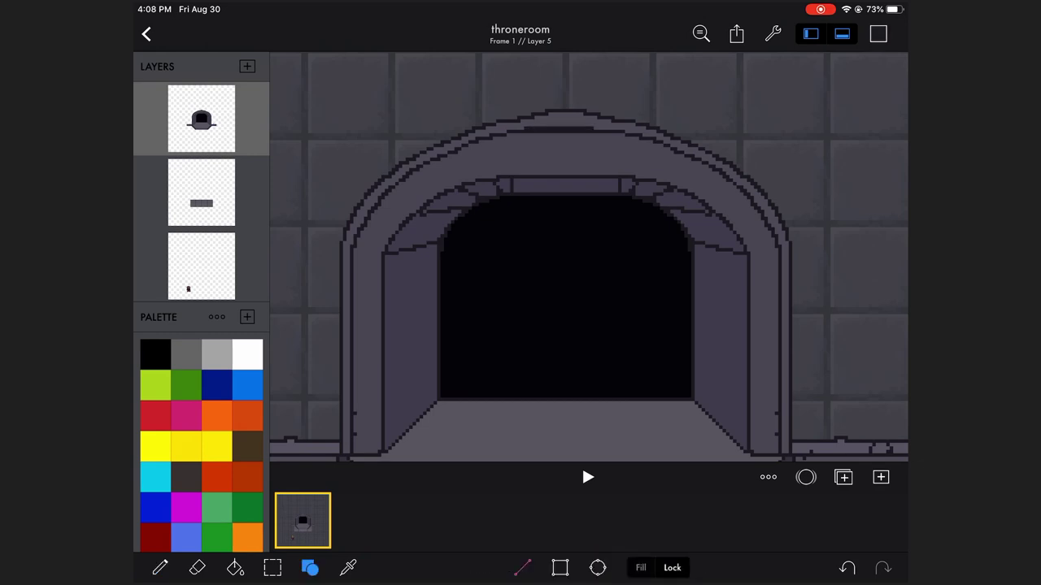
drag(569, 243, 569, 248)
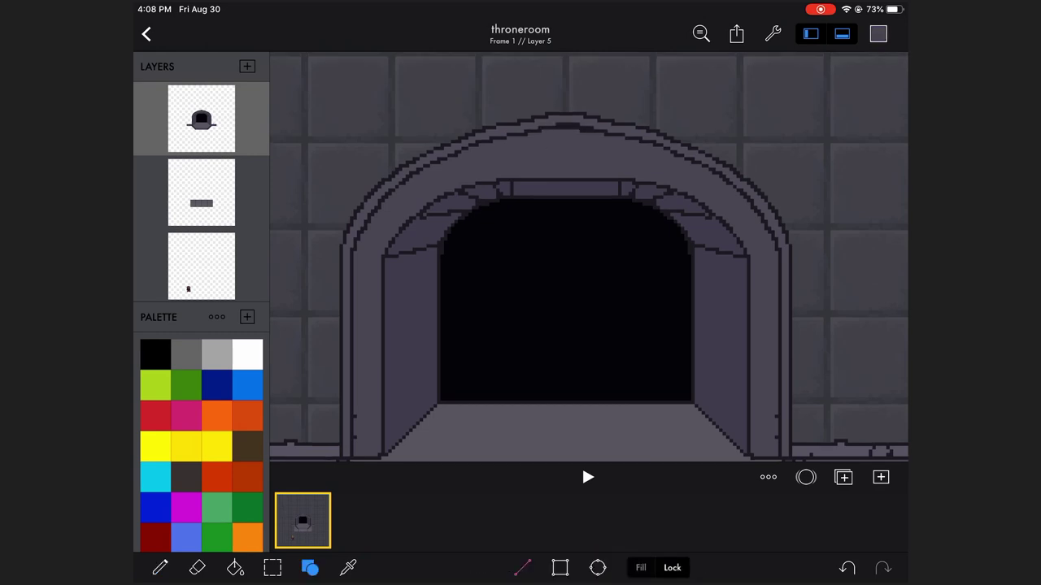
click(159, 568)
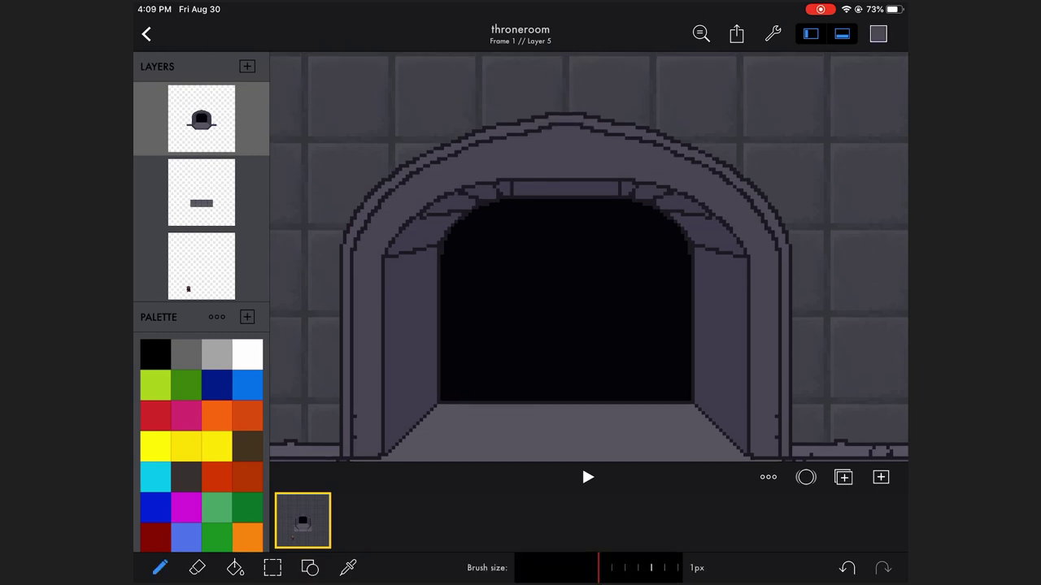
scroll(589, 257, down, 1)
click(309, 567)
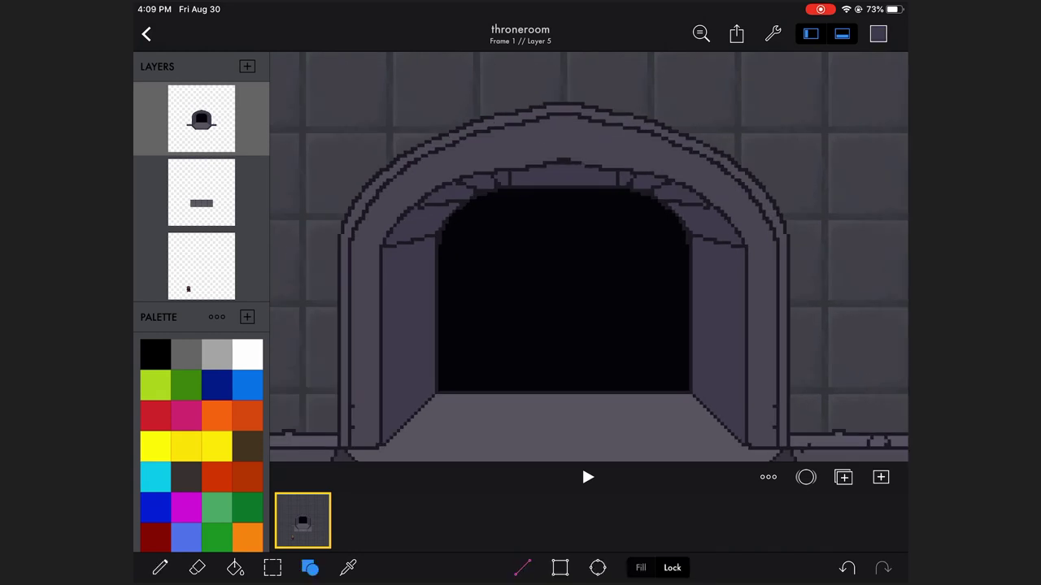
scroll(588, 257, down, 3)
scroll(589, 257, up, 2)
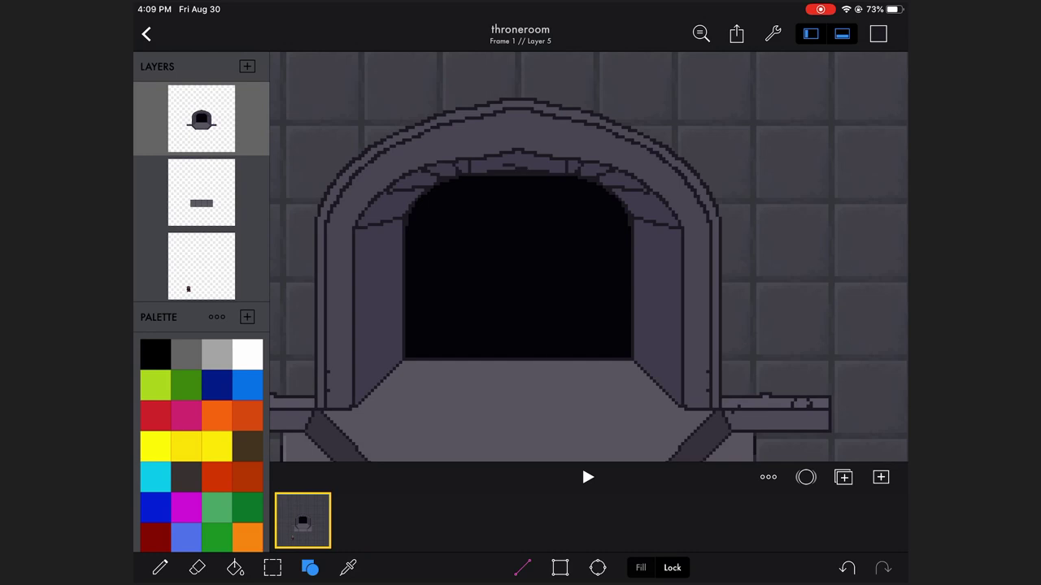
key(ctrl+z)
key(ctrl+z)
Step: Set the current drawing colour to a dark red
click(348, 568)
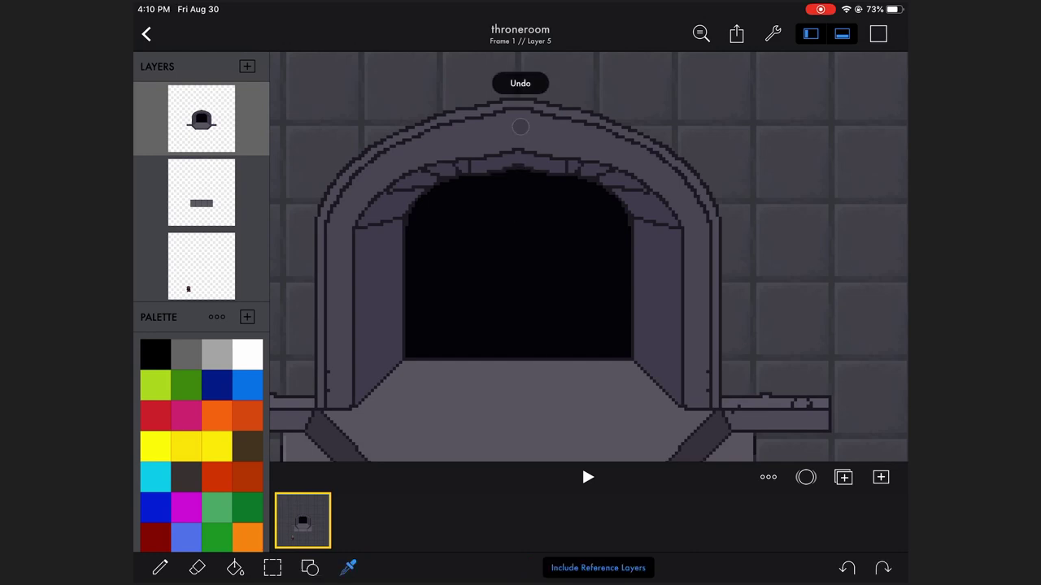
click(160, 568)
scroll(589, 256, down, 3)
scroll(589, 257, up, 3)
click(878, 33)
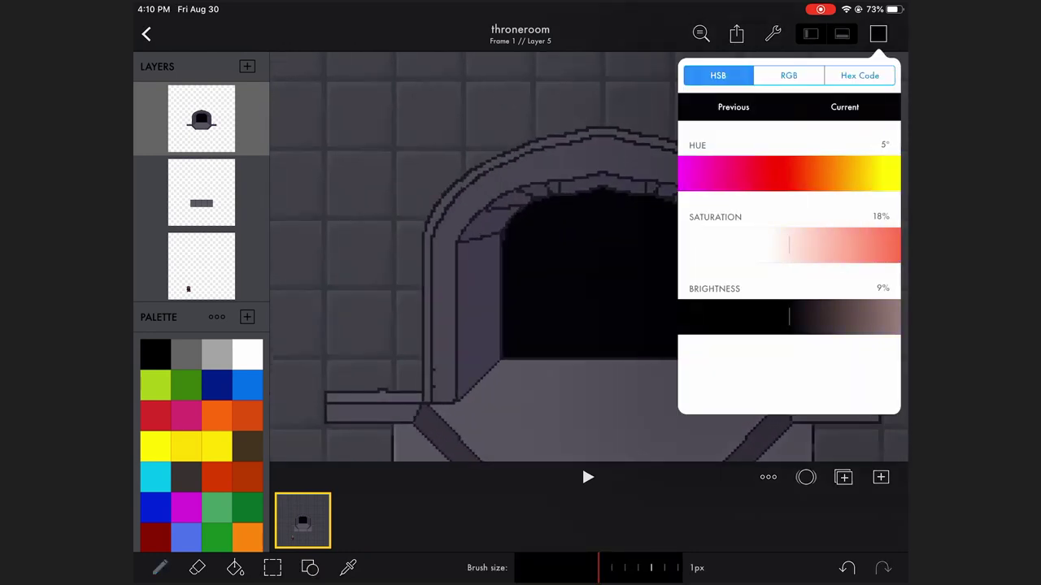
drag(708, 246, 863, 245)
drag(699, 317, 761, 317)
drag(683, 172, 899, 172)
click(878, 34)
Step: Remove a misplaced red rectangle from the doorway and add a new layer for the curtain
click(309, 568)
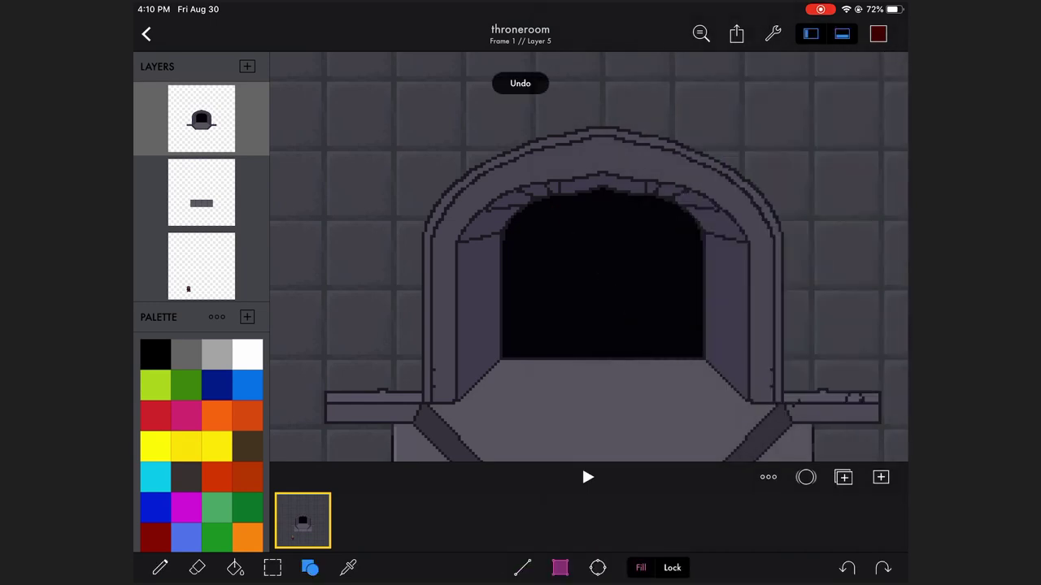
mouse_move(549, 206)
mouse_down()
mouse_move(650, 351)
mouse_move(634, 288)
mouse_move(667, 358)
mouse_up()
click(848, 567)
click(247, 66)
key(ctrl+z)
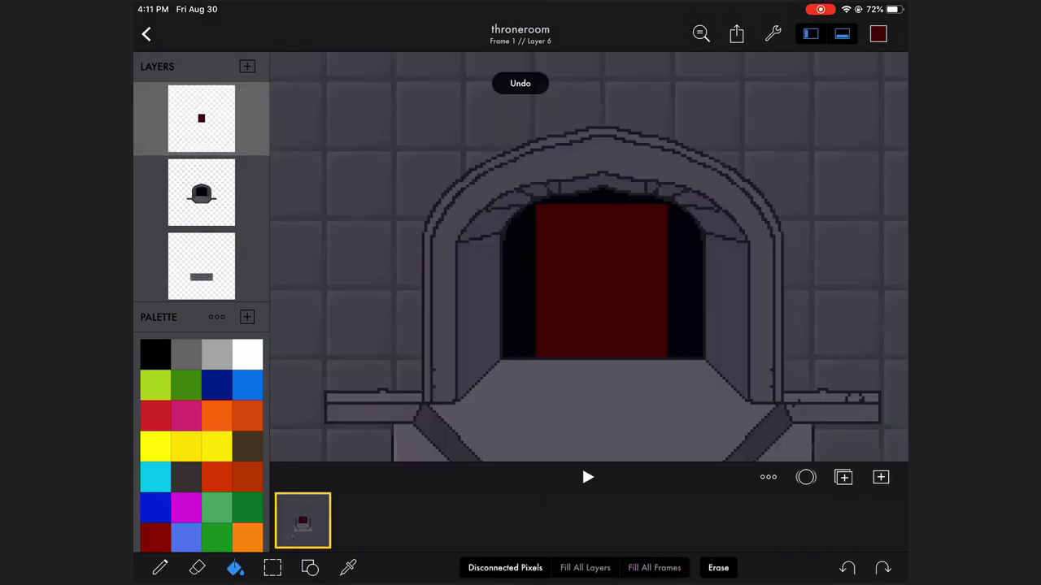
Step: Draw the curtain's curved left edge and fill its left half red
click(159, 567)
scroll(589, 257, up, 1)
click(483, 379)
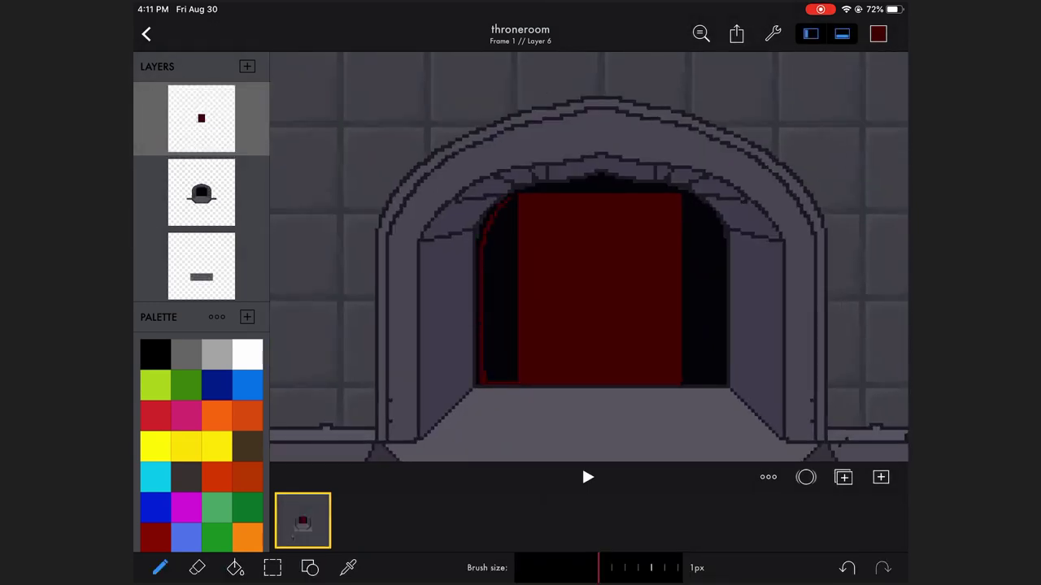
click(235, 568)
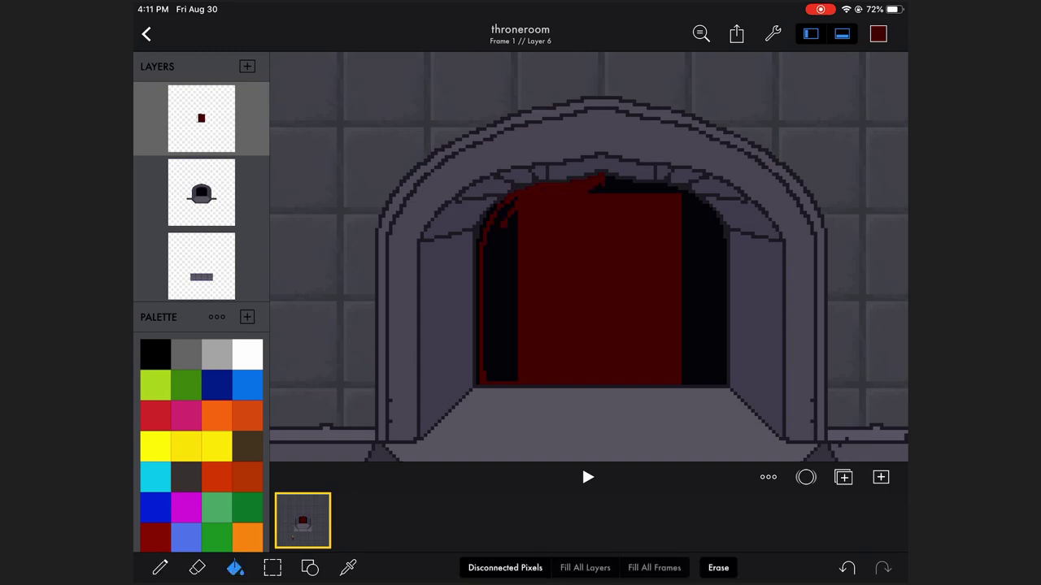
click(497, 292)
Step: Copy the left curtain half, flip it, and place it over the doorway's right side
click(160, 567)
click(273, 567)
drag(420, 156, 602, 444)
click(196, 568)
click(513, 568)
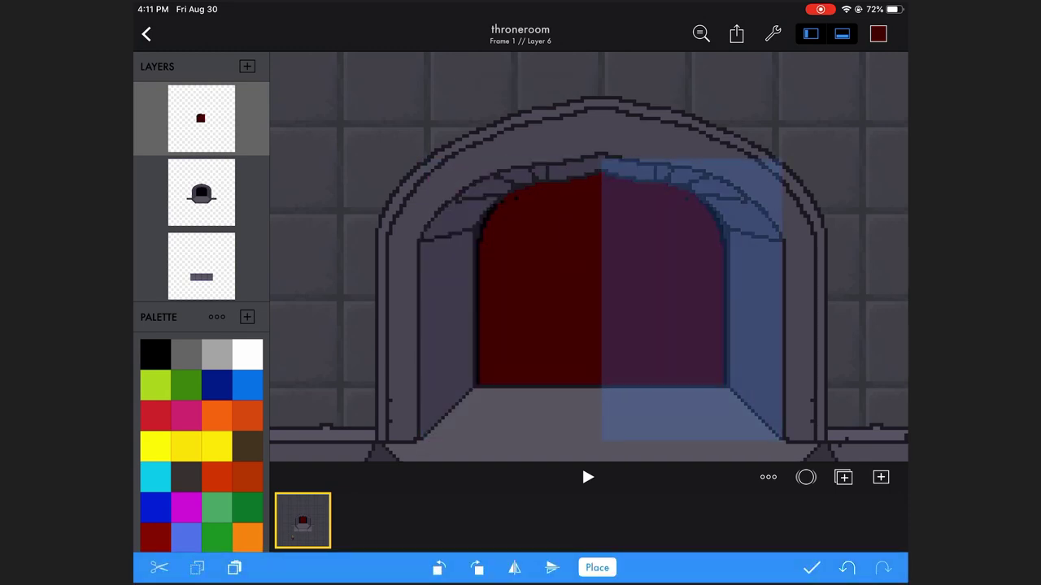
click(597, 568)
Step: Check the drawing colour and prepare the line tool for the curtain's centre seam
scroll(589, 257, down, 1)
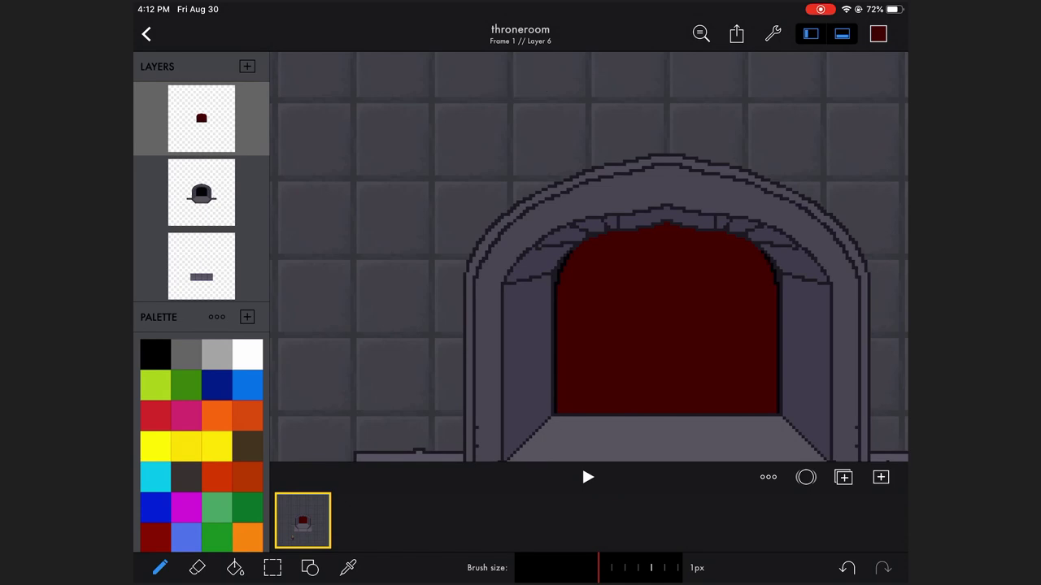
scroll(589, 257, down, 2)
click(878, 34)
click(235, 568)
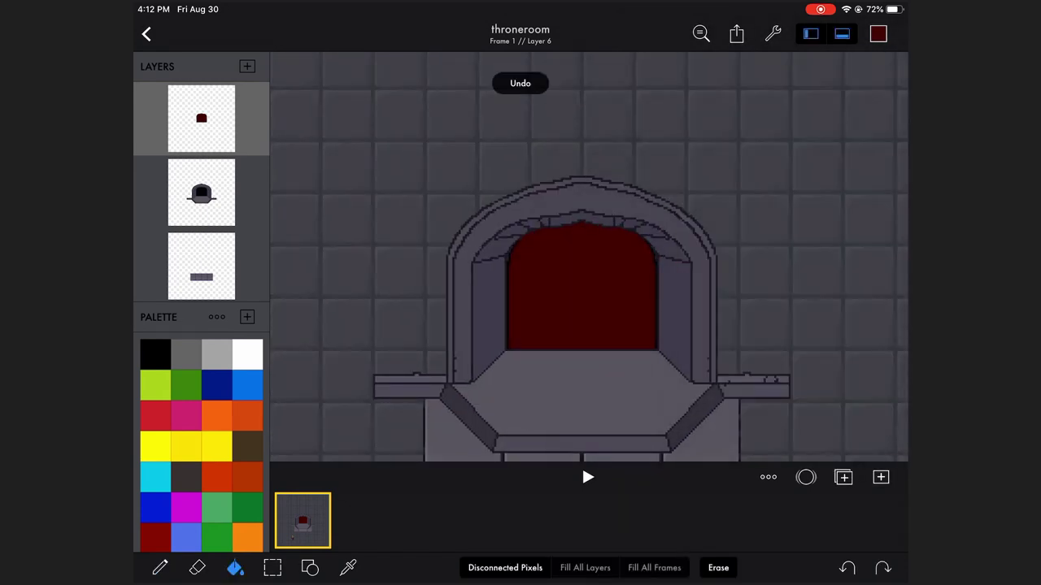
scroll(588, 257, up, 1)
click(878, 33)
Step: Try a dark straight line down the curtain centre, then undo the two strokes
click(310, 568)
drag(527, 209, 527, 395)
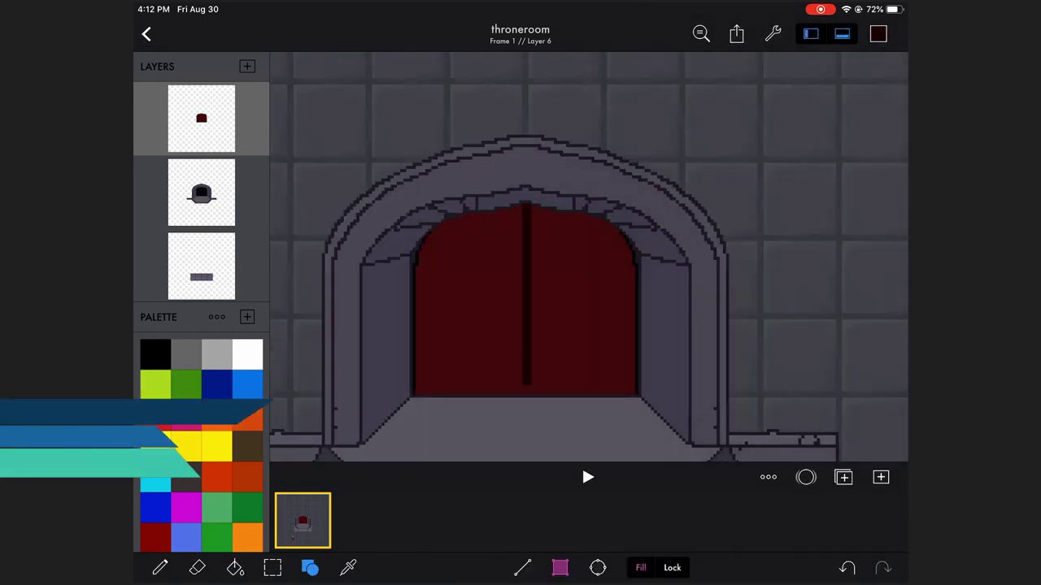
scroll(588, 257, down, 2)
scroll(589, 257, up, 2)
scroll(589, 257, up, 1)
click(878, 33)
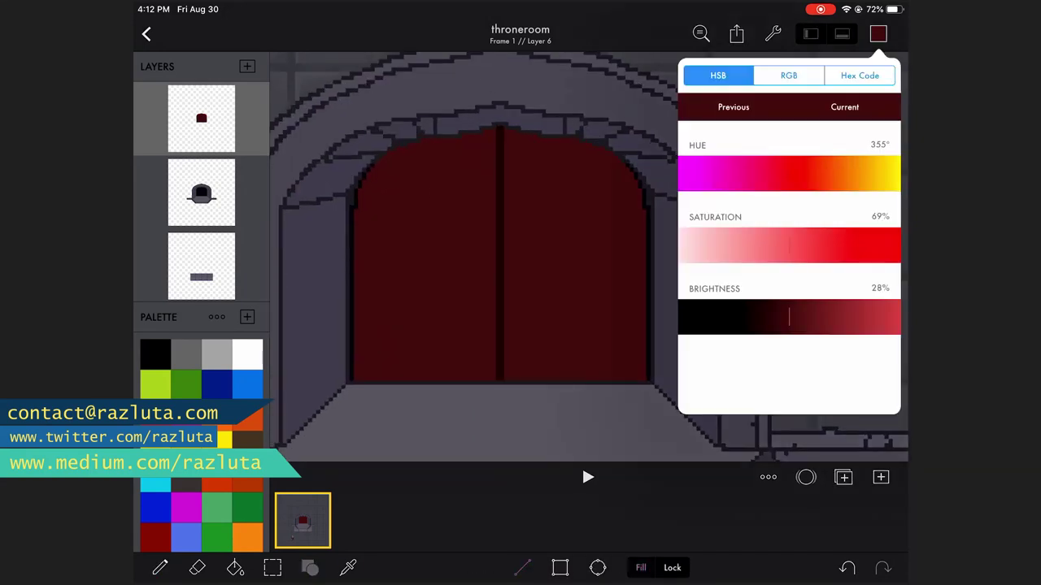
click(469, 233)
key(ctrl+z)
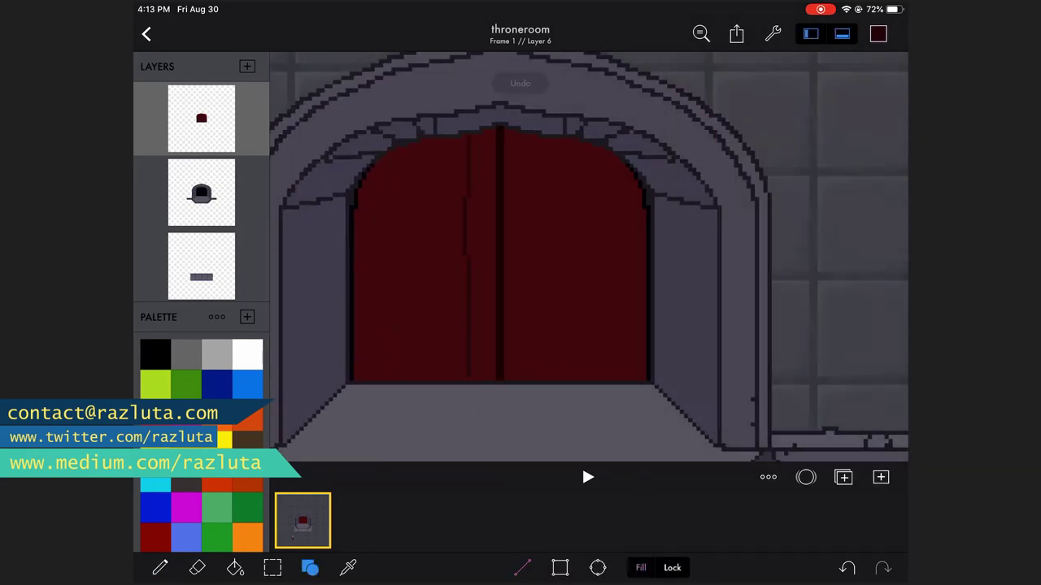
key(ctrl+z)
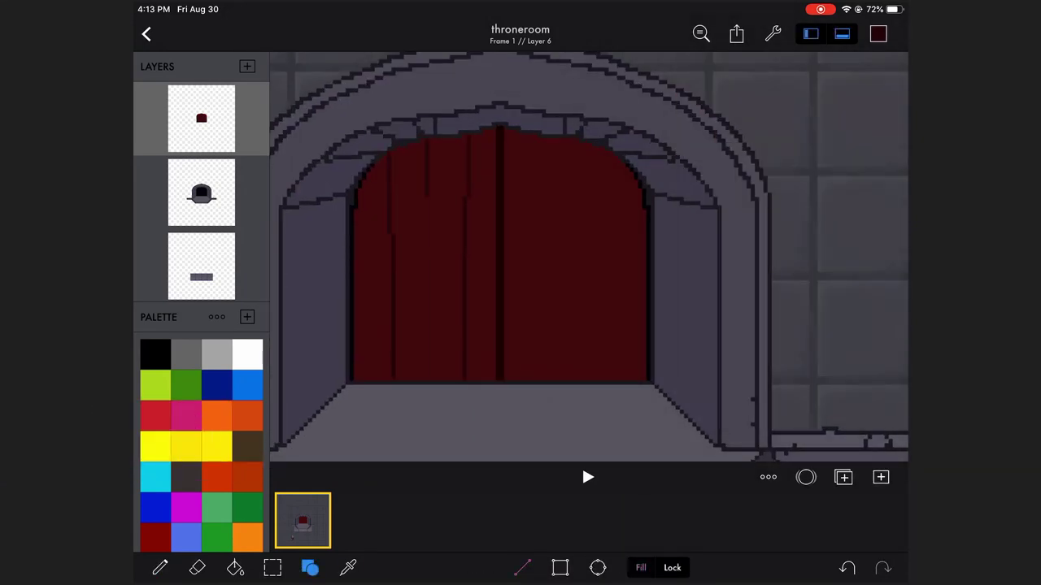
Step: Pencil two dark 1px vertical fold lines onto the red curtain
click(197, 567)
click(159, 567)
scroll(589, 257, down, 3)
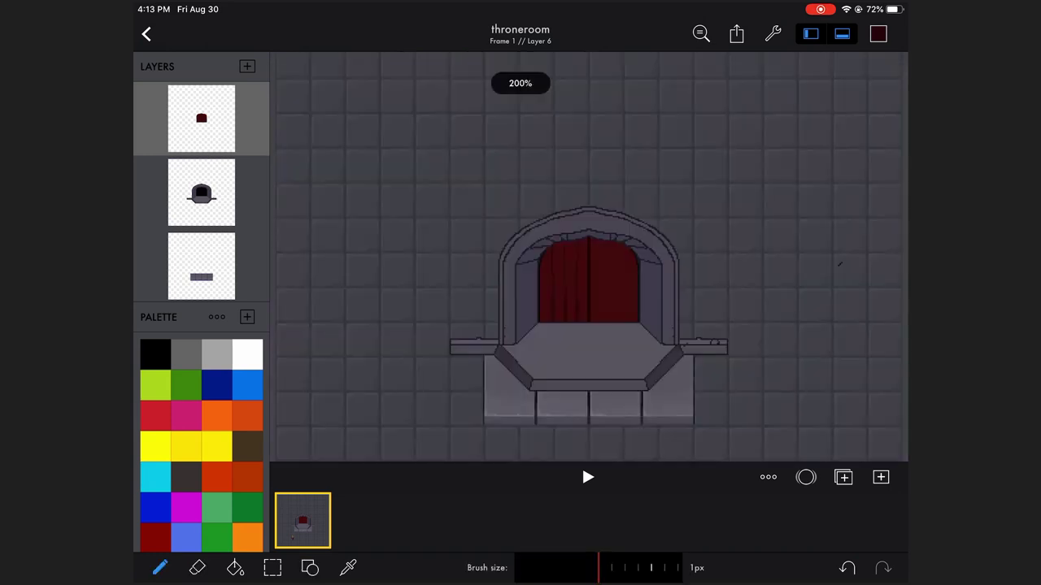
scroll(589, 257, down, 2)
scroll(589, 257, up, 5)
scroll(589, 257, up, 1)
scroll(589, 257, down, 2)
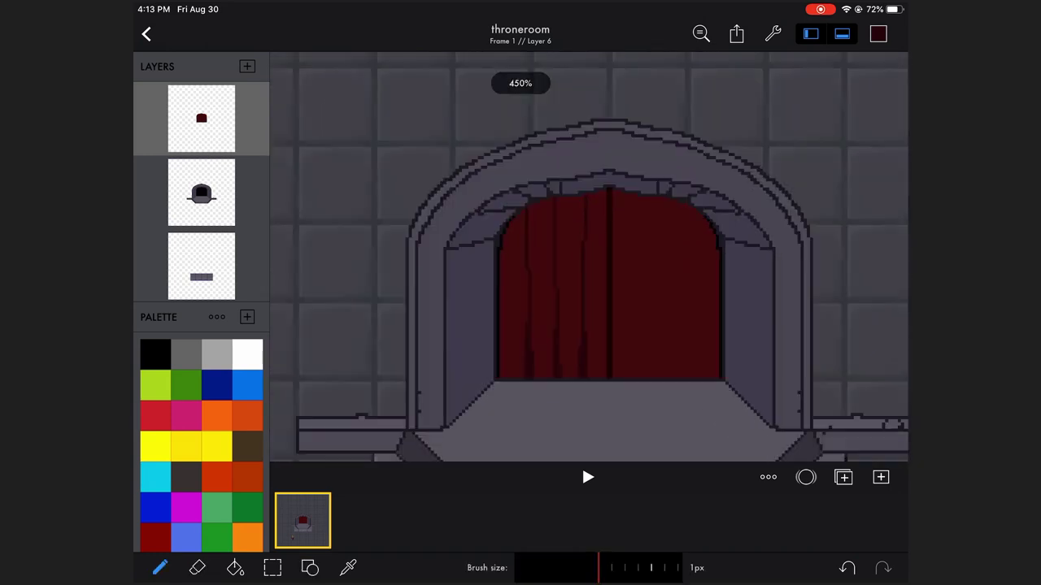
scroll(589, 257, up, 2)
drag(626, 156, 627, 265)
drag(631, 296, 631, 390)
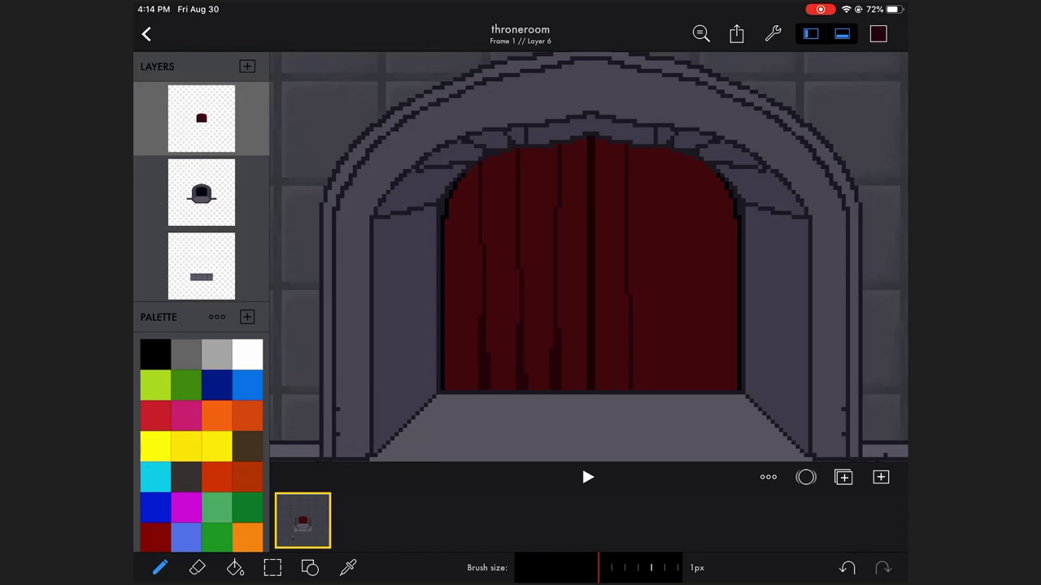
Step: Add a straight dark fold line down the curtain, touching up with eraser and pencil
click(310, 567)
drag(672, 166, 668, 364)
click(196, 567)
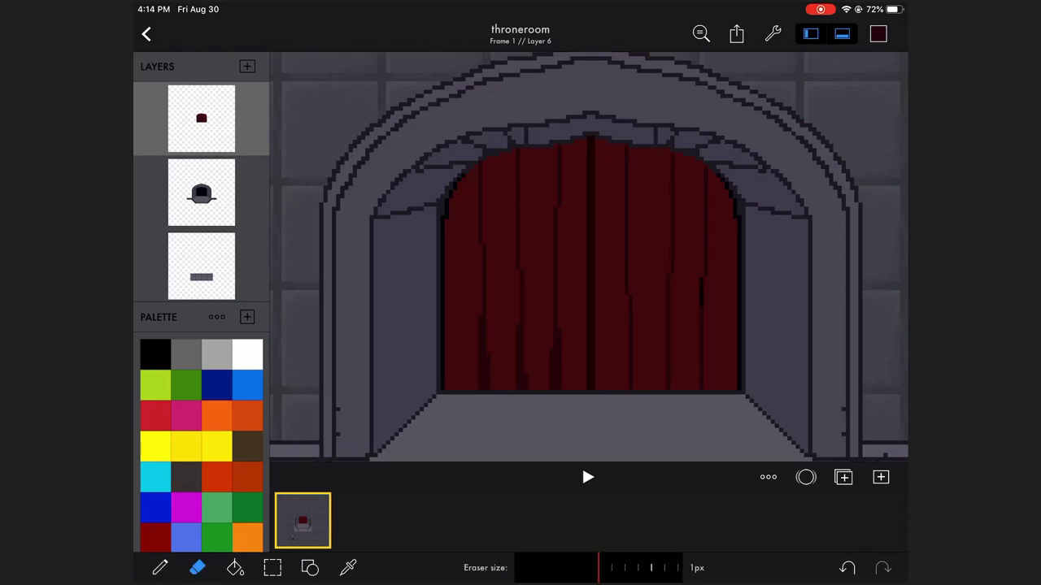
click(159, 567)
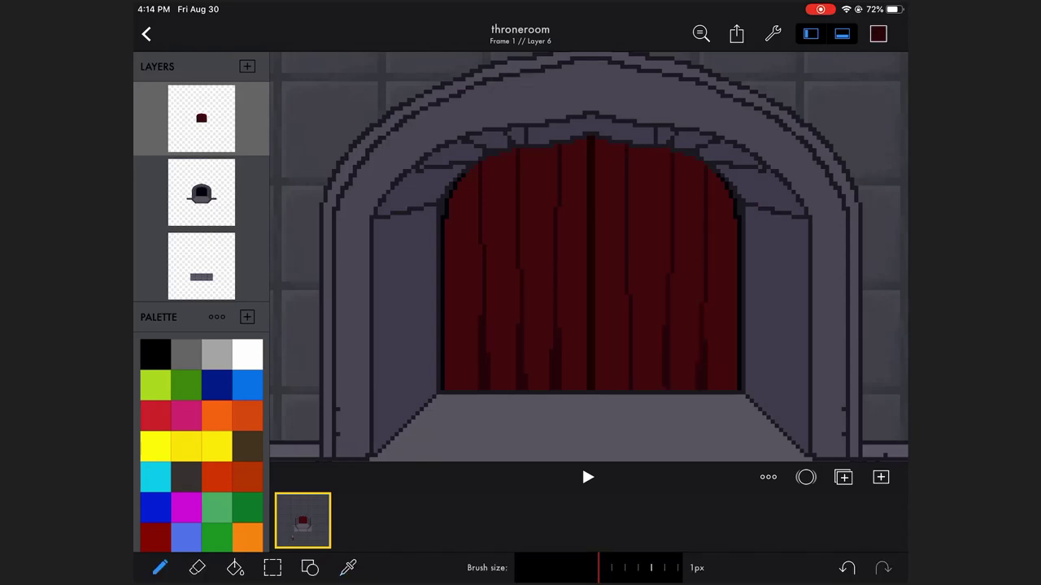
scroll(589, 257, down, 2)
scroll(589, 257, up, 2)
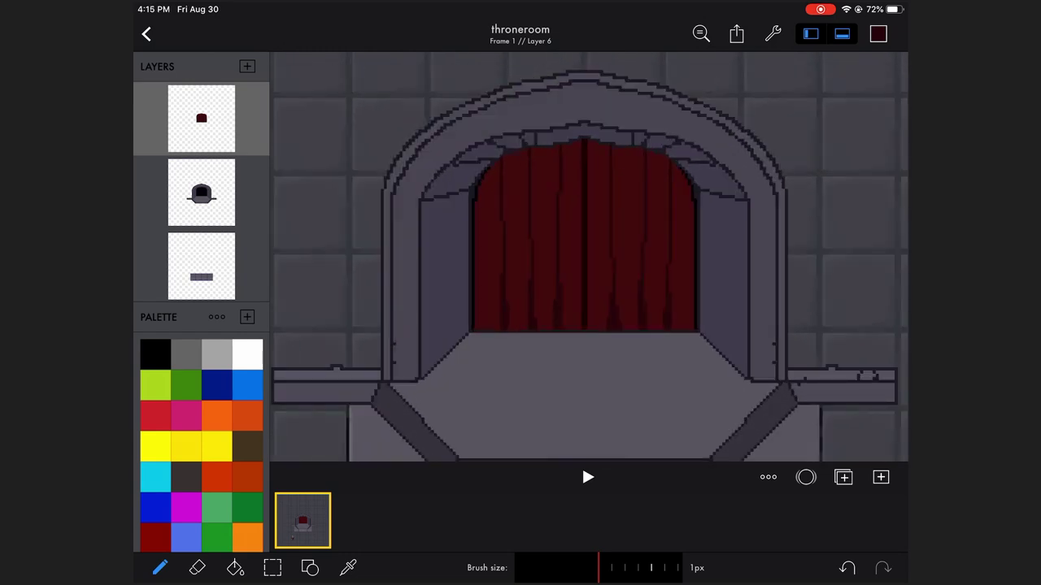
scroll(589, 257, down, 1)
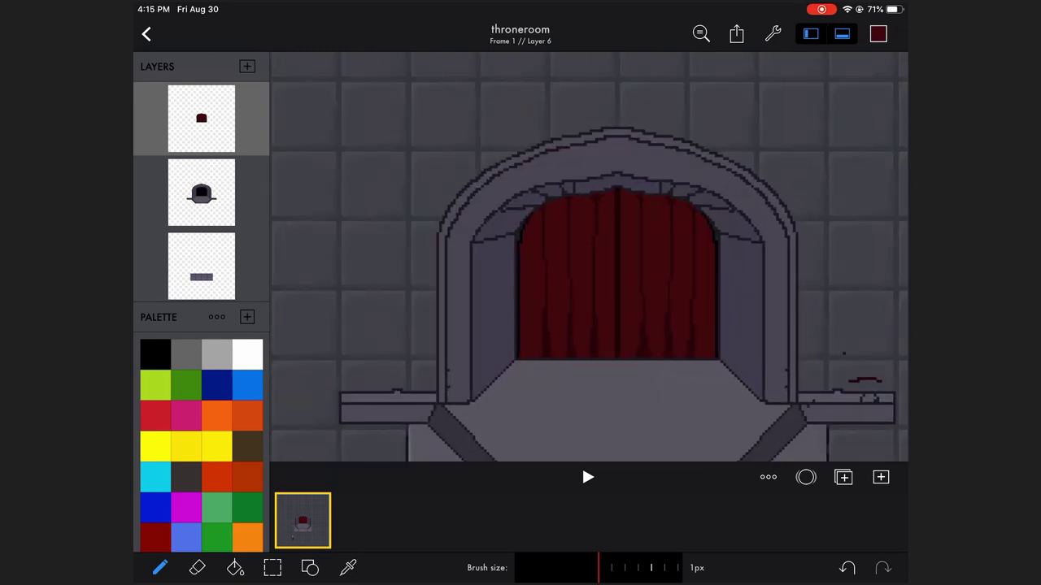
scroll(589, 257, down, 1)
scroll(589, 257, down, 2)
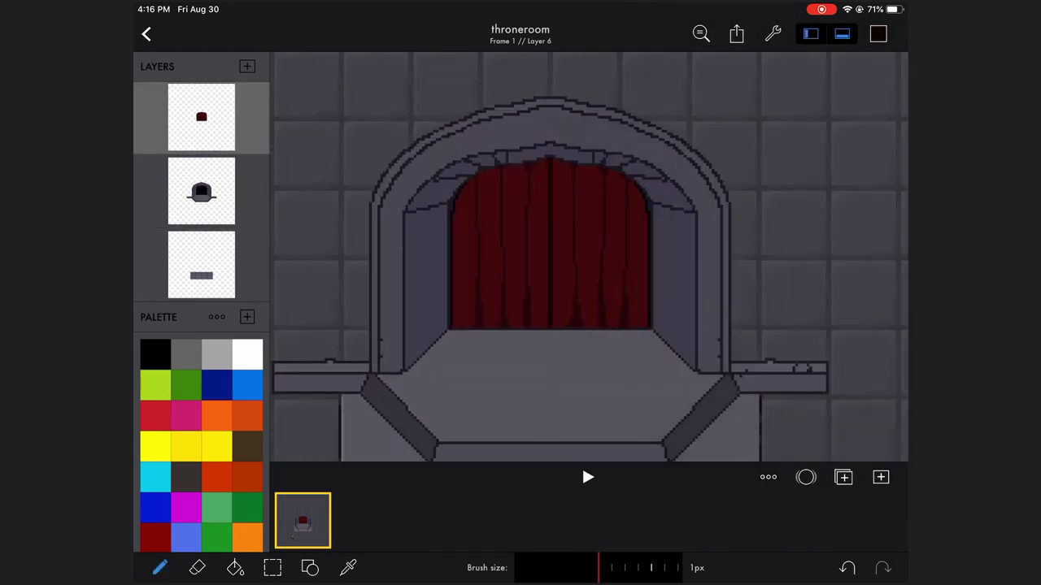
Step: Place a dark pixel at the curtain top, undo it, and recheck the dark red colour
click(878, 34)
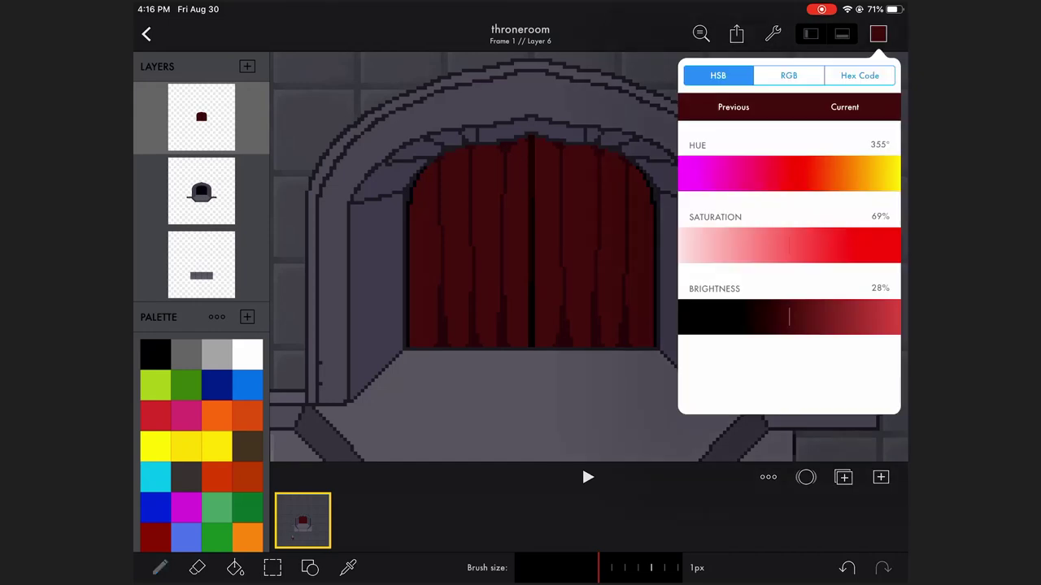
click(878, 34)
click(520, 83)
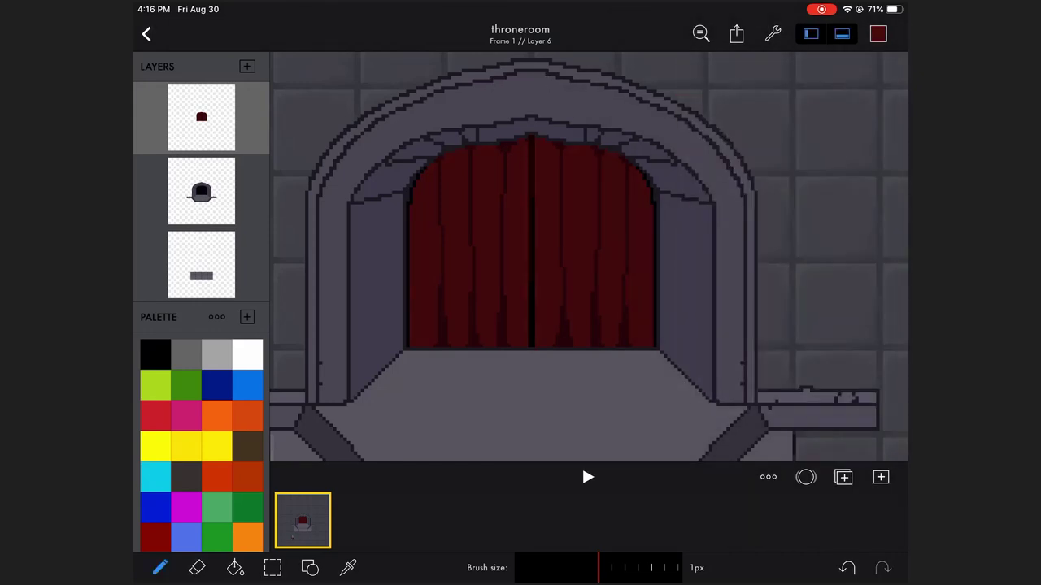
key(ctrl+z)
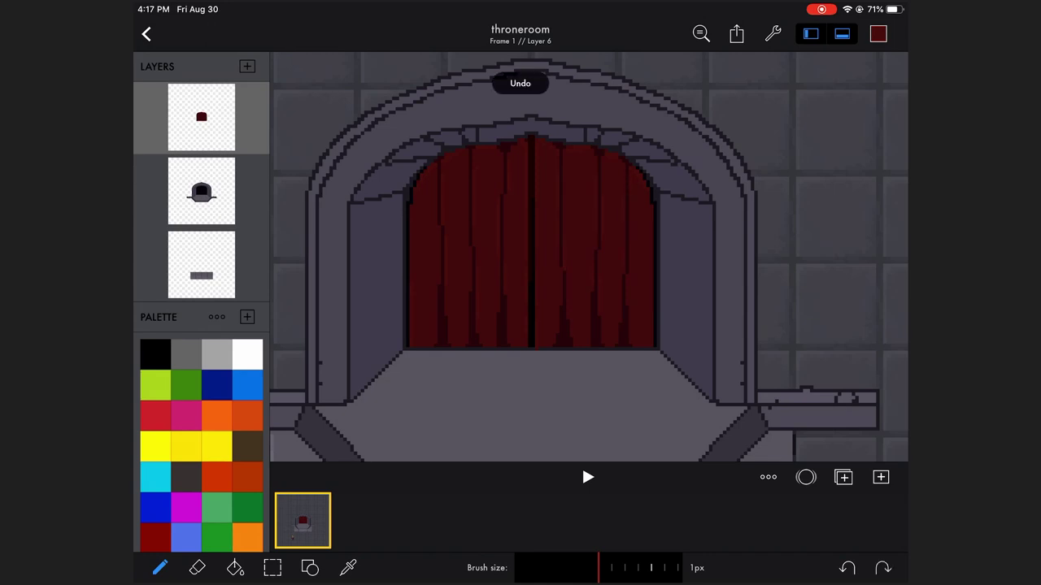
scroll(588, 257, down, 5)
scroll(588, 257, up, 3)
scroll(588, 257, up, 4)
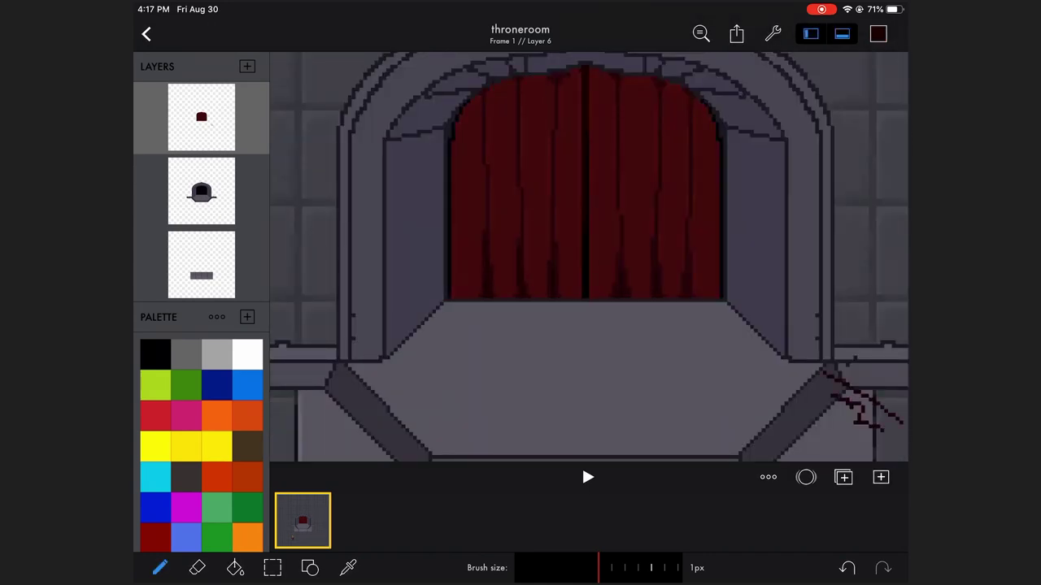
scroll(589, 257, down, 2)
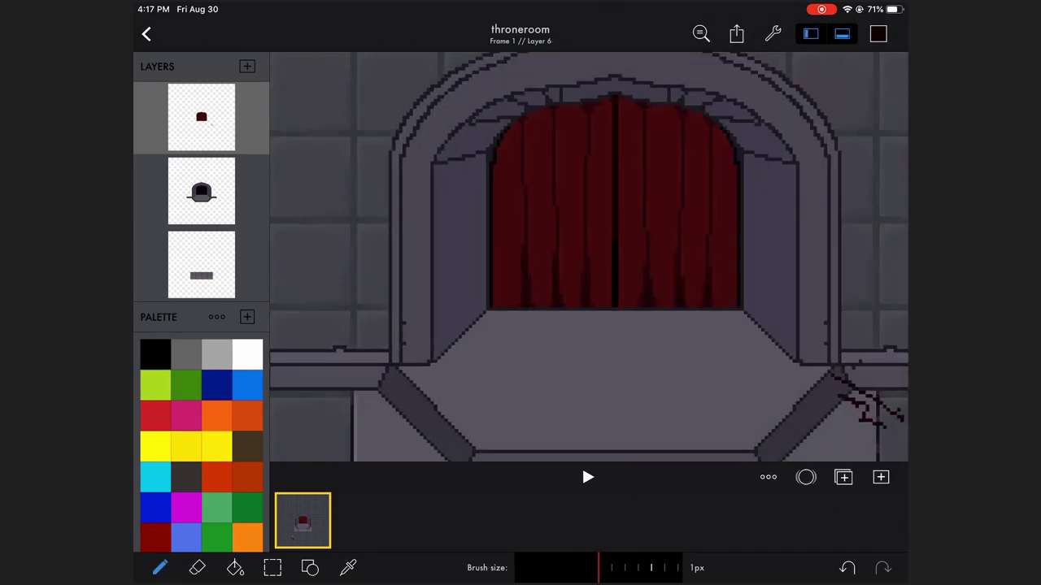
scroll(589, 257, down, 2)
click(878, 33)
click(879, 33)
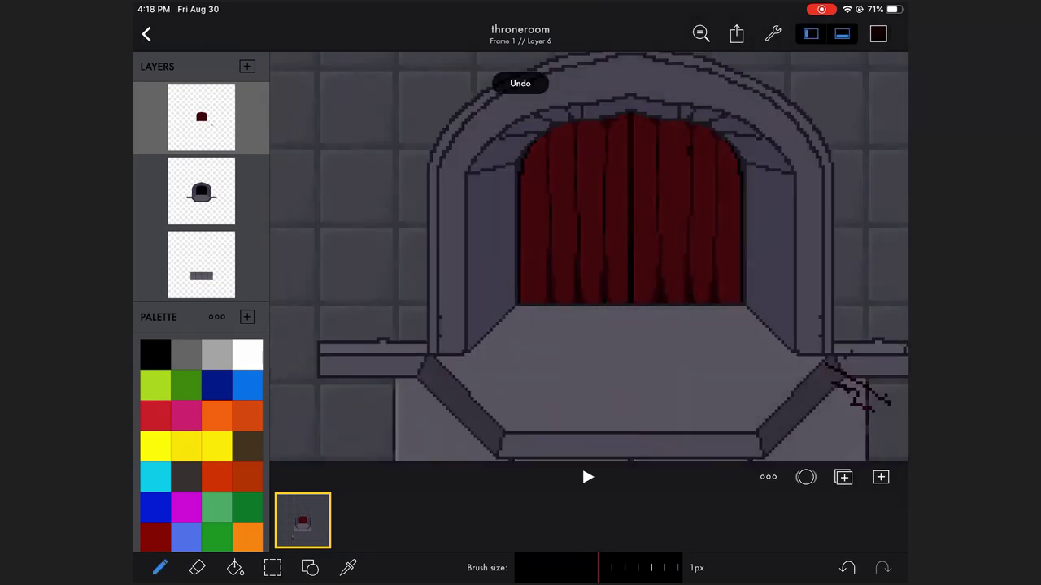
Step: Add a new empty pixel layer for the beam
scroll(589, 257, down, 5)
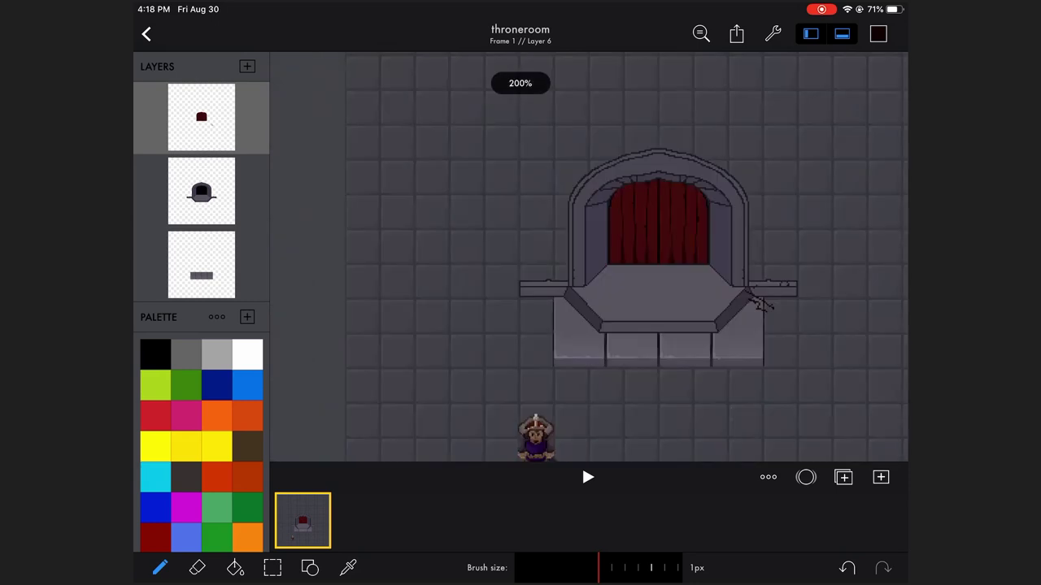
scroll(589, 257, up, 3)
key(ctrl+x)
scroll(589, 257, down, 2)
scroll(588, 257, up, 2)
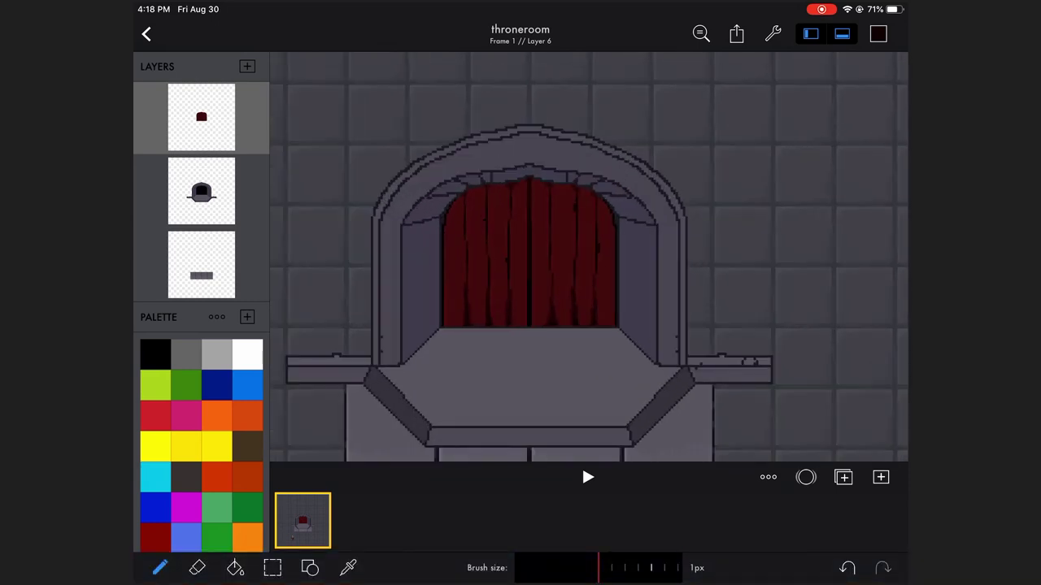
scroll(589, 257, down, 5)
scroll(589, 257, up, 3)
scroll(589, 257, up, 2)
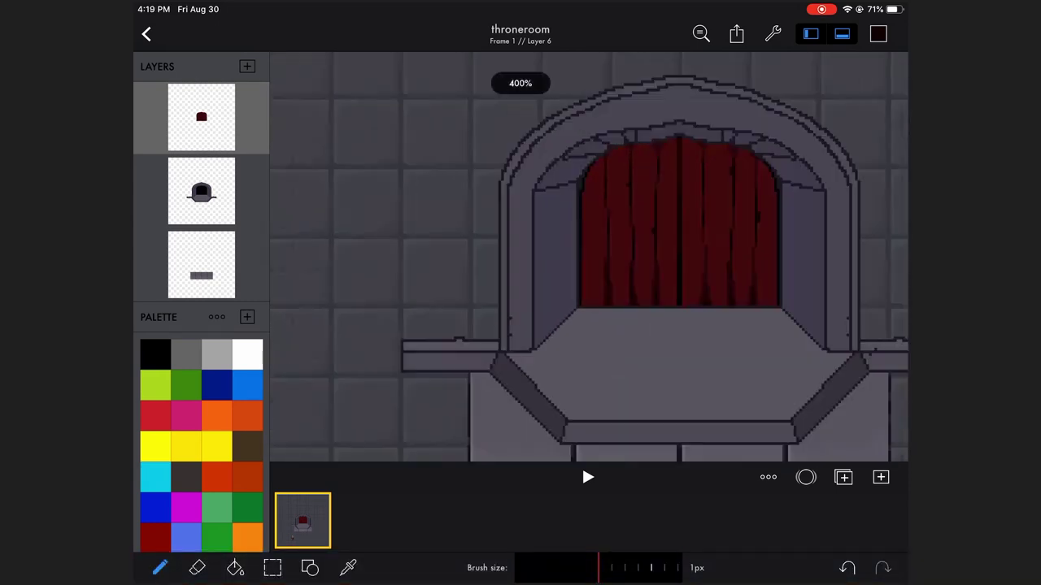
scroll(589, 257, up, 1)
click(248, 65)
click(197, 107)
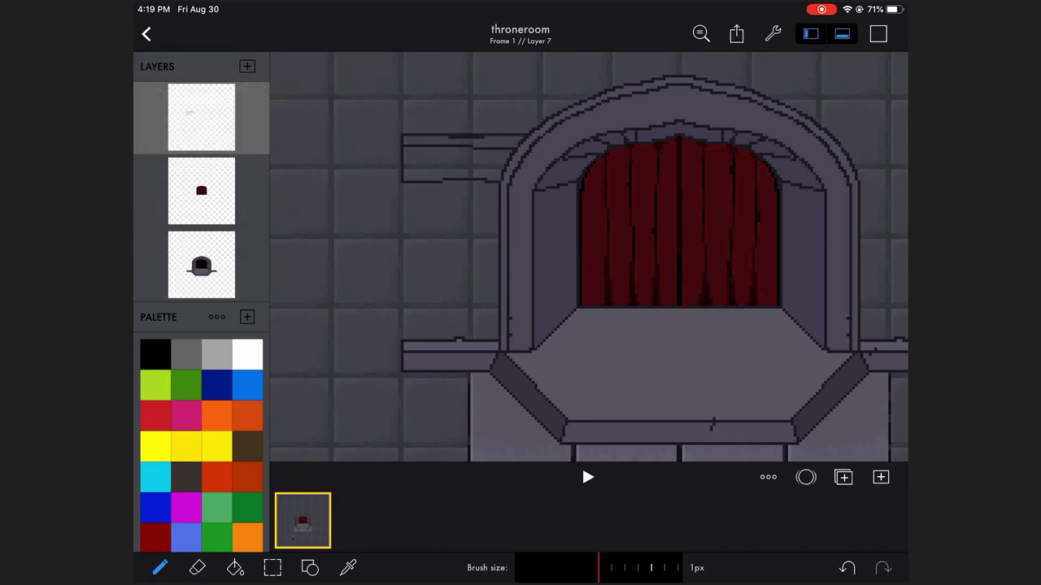
Step: Tidy the left beam beside the arch top using undo and the eraser
click(884, 568)
click(196, 568)
scroll(588, 257, down, 2)
click(160, 567)
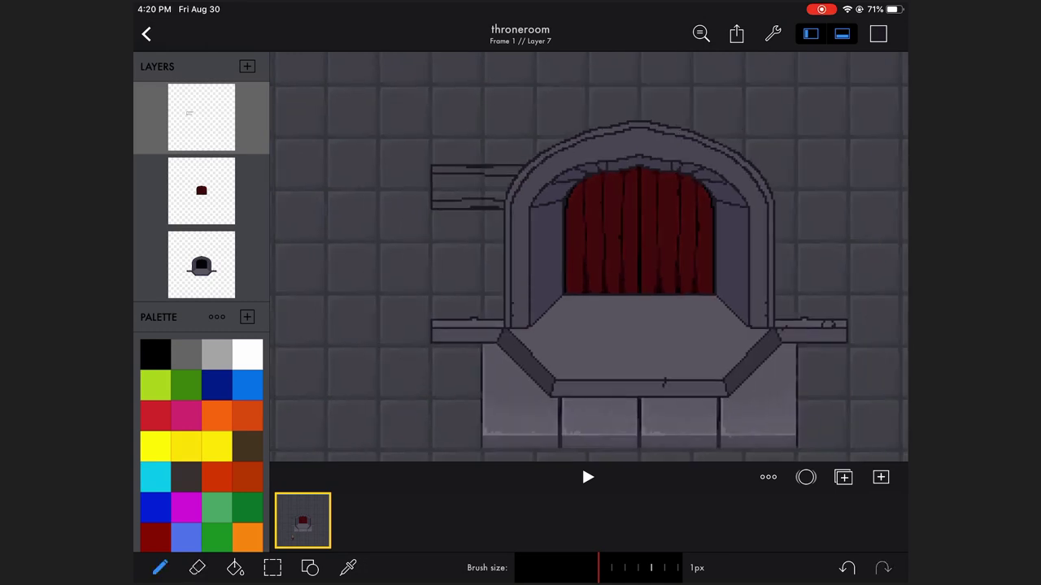
scroll(589, 257, down, 3)
scroll(589, 257, up, 1)
scroll(589, 257, up, 1)
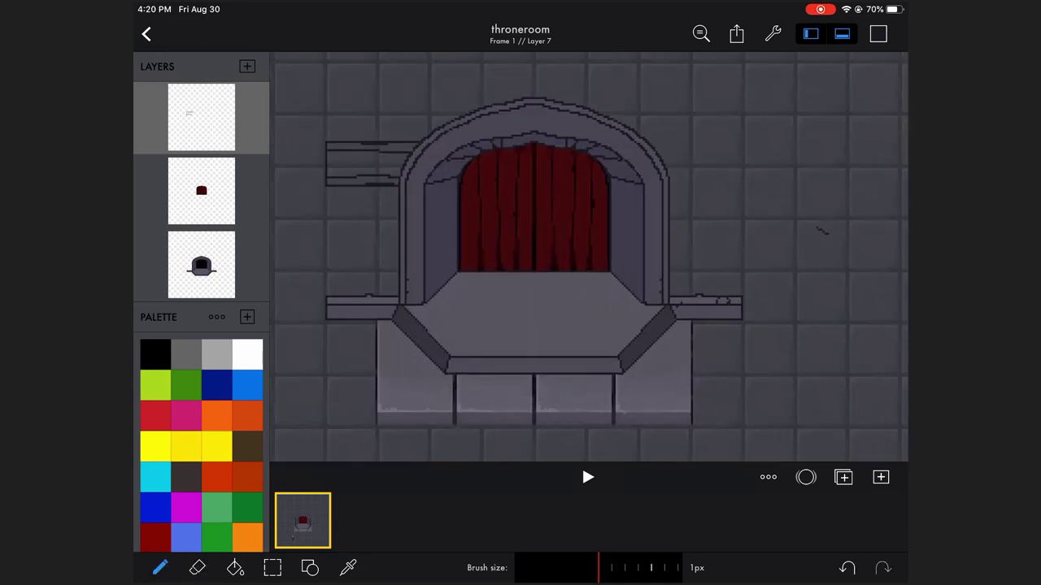
Step: Copy the left beam to a new layer, flip it horizontally, and place it right of the arch
click(273, 568)
drag(309, 93, 430, 256)
click(234, 568)
click(513, 567)
mouse_move(671, 187)
mouse_down()
mouse_move(490, 187)
mouse_move(667, 187)
mouse_up()
click(812, 567)
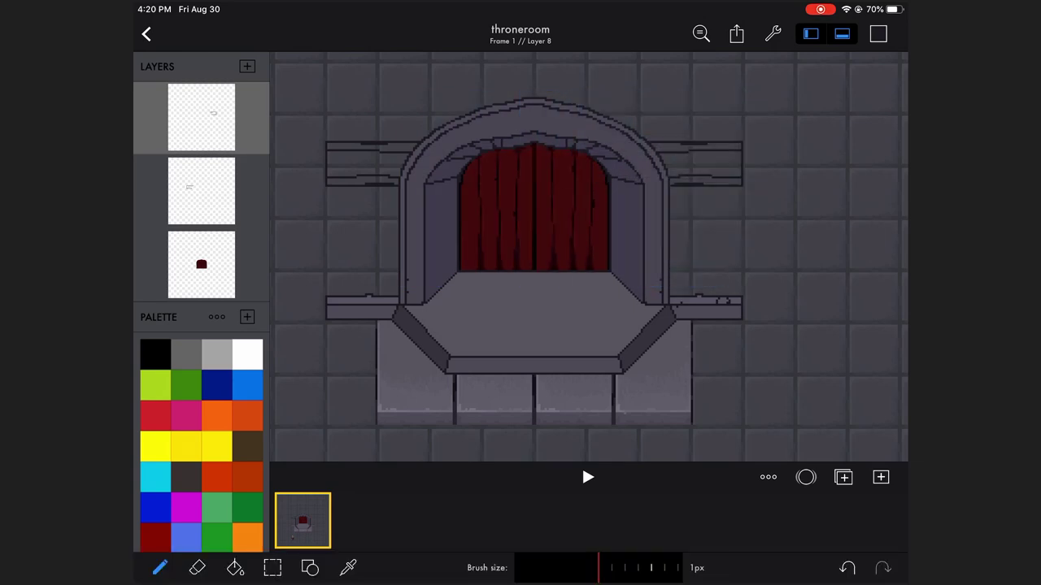
scroll(588, 257, down, 2)
Step: Select the curtain layer with the fill tool and check the drawing colour
scroll(589, 257, down, 1)
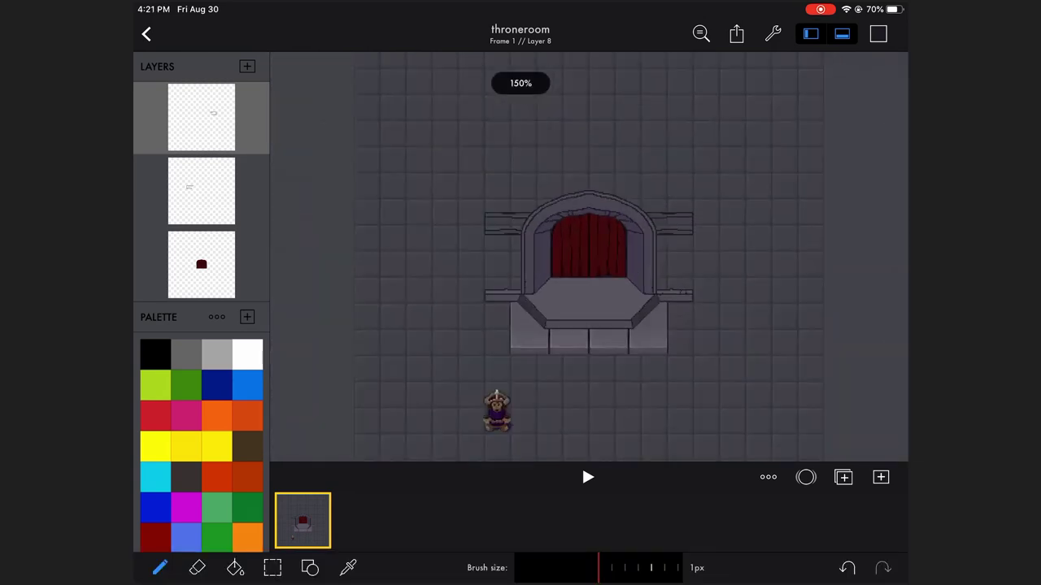
scroll(589, 257, down, 1)
scroll(589, 257, up, 3)
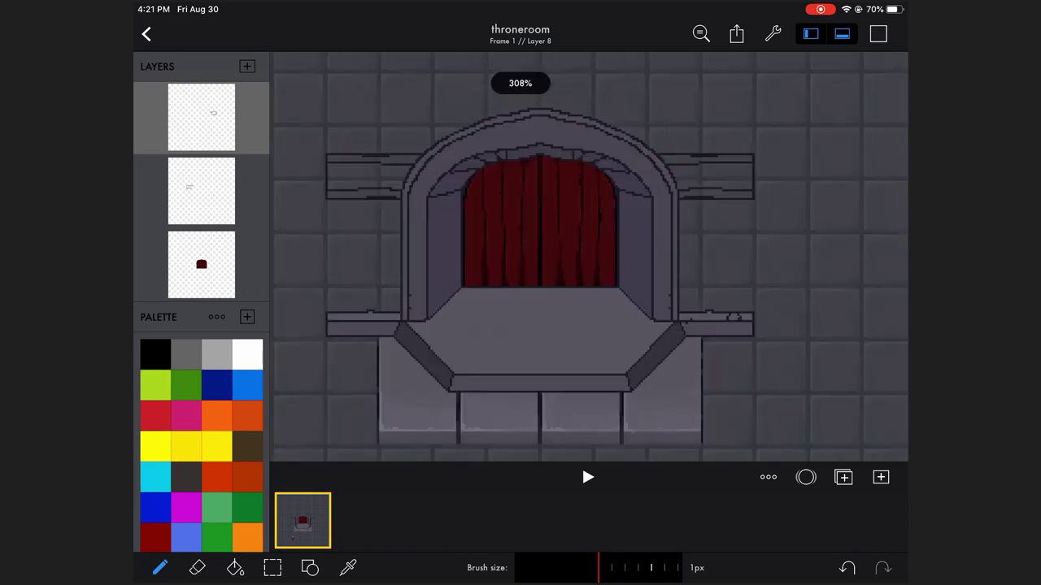
click(201, 264)
click(234, 567)
click(878, 33)
click(878, 34)
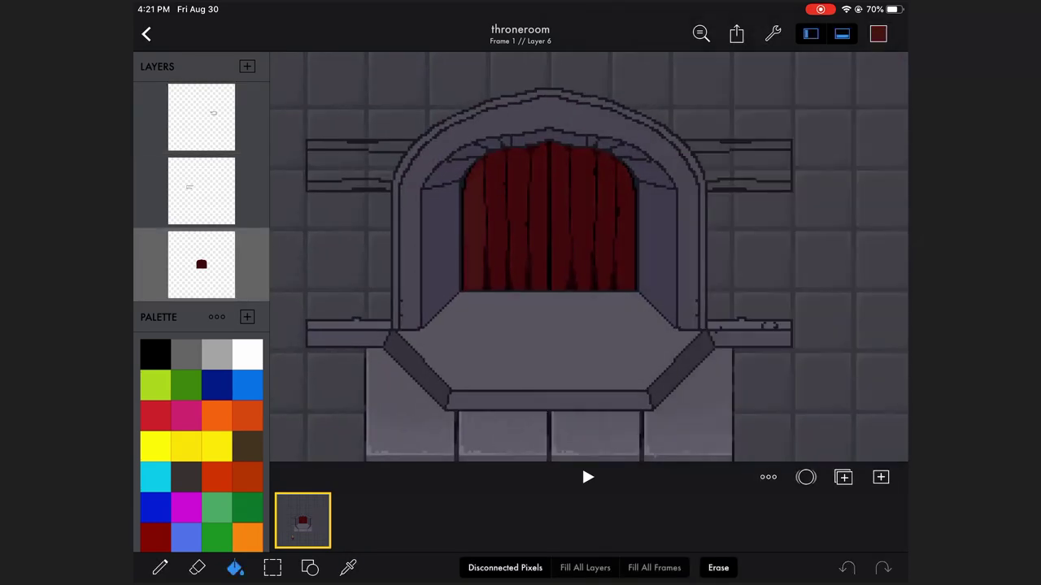
Step: Undo the trial fill on the curtain
click(879, 33)
click(878, 33)
click(879, 34)
click(878, 34)
key(ctrl+z)
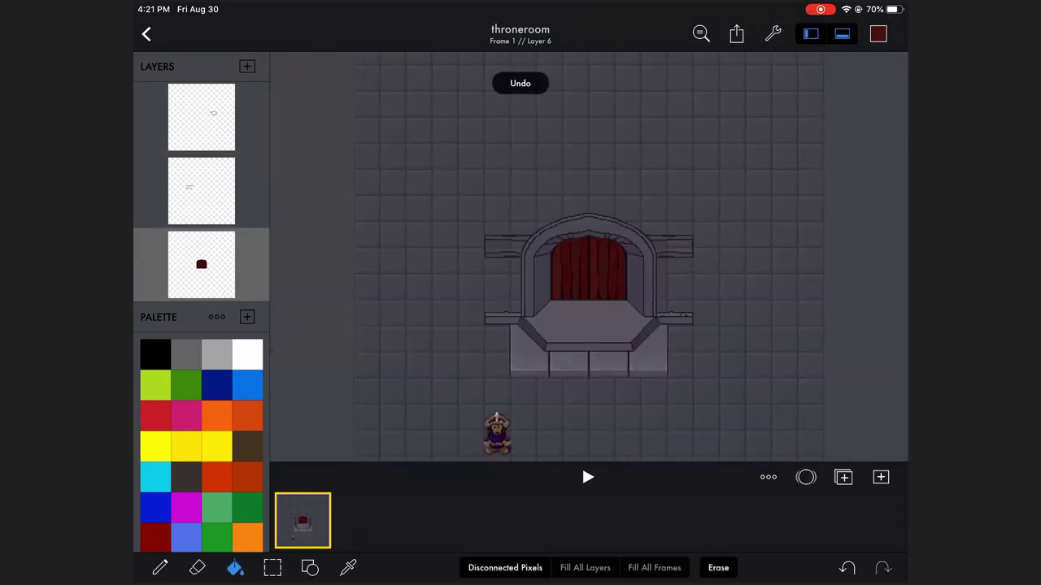
click(878, 33)
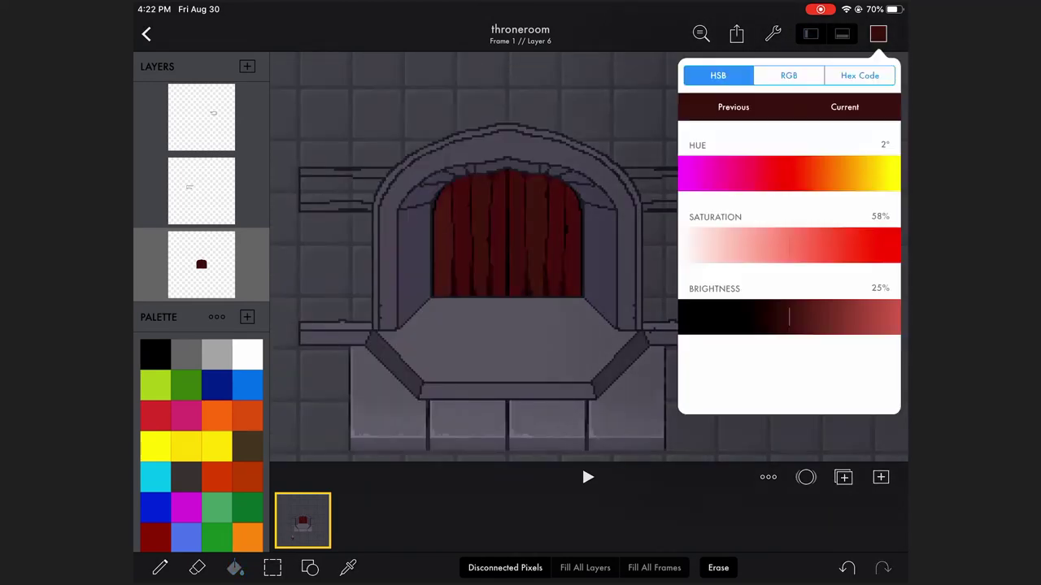
click(879, 34)
click(878, 33)
click(878, 33)
Step: Select the layer holding the grey step blocks
scroll(589, 257, down, 3)
scroll(588, 257, down, 3)
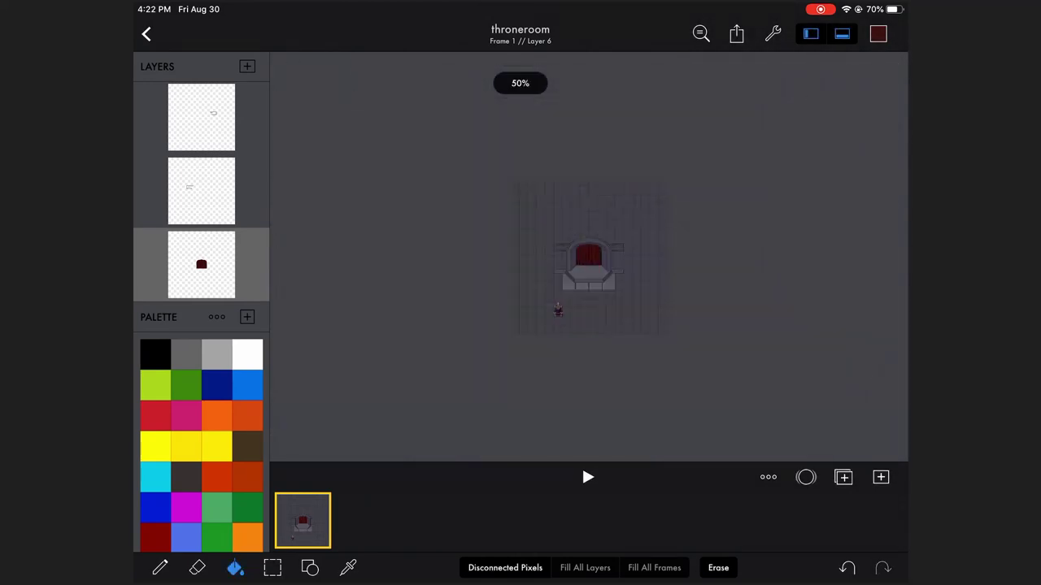
scroll(572, 268, up, 5)
scroll(588, 257, down, 3)
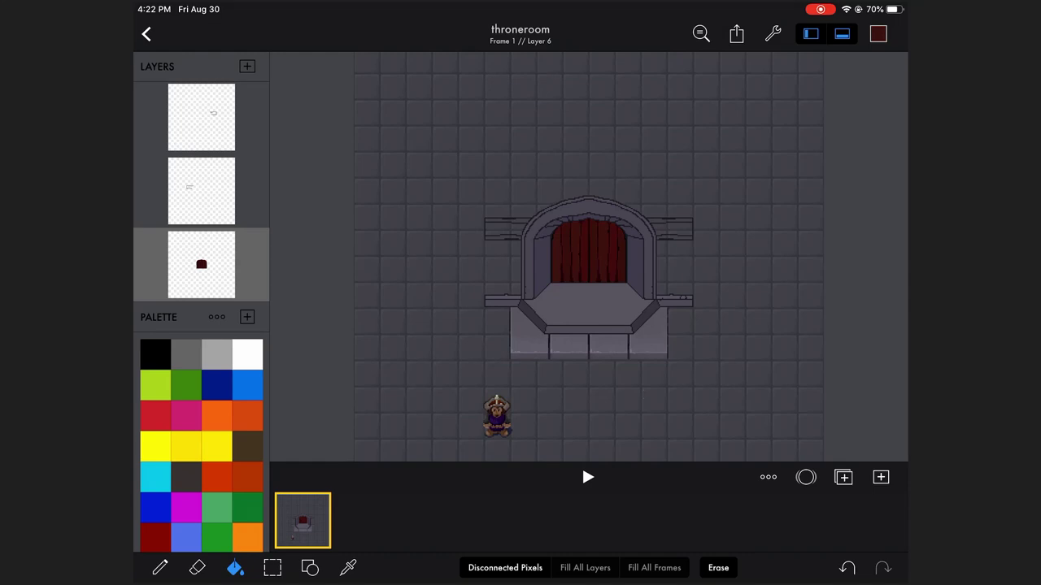
click(201, 180)
scroll(589, 257, up, 2)
Step: Select the step row and move it right so it sits centred under the throne
click(159, 568)
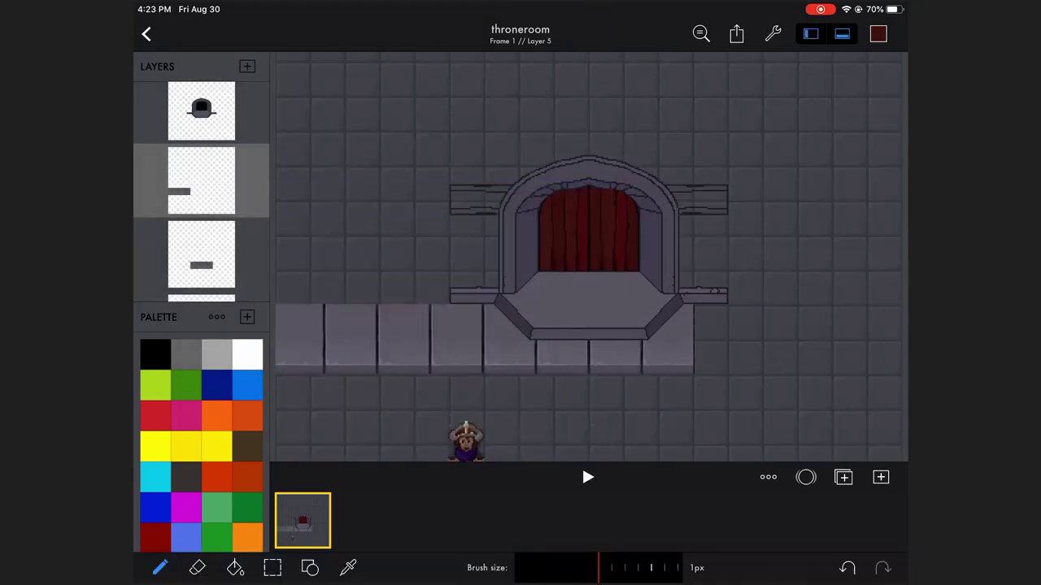
scroll(589, 257, down, 2)
click(272, 567)
drag(275, 268, 323, 413)
click(159, 568)
scroll(588, 257, up, 2)
drag(275, 238, 578, 461)
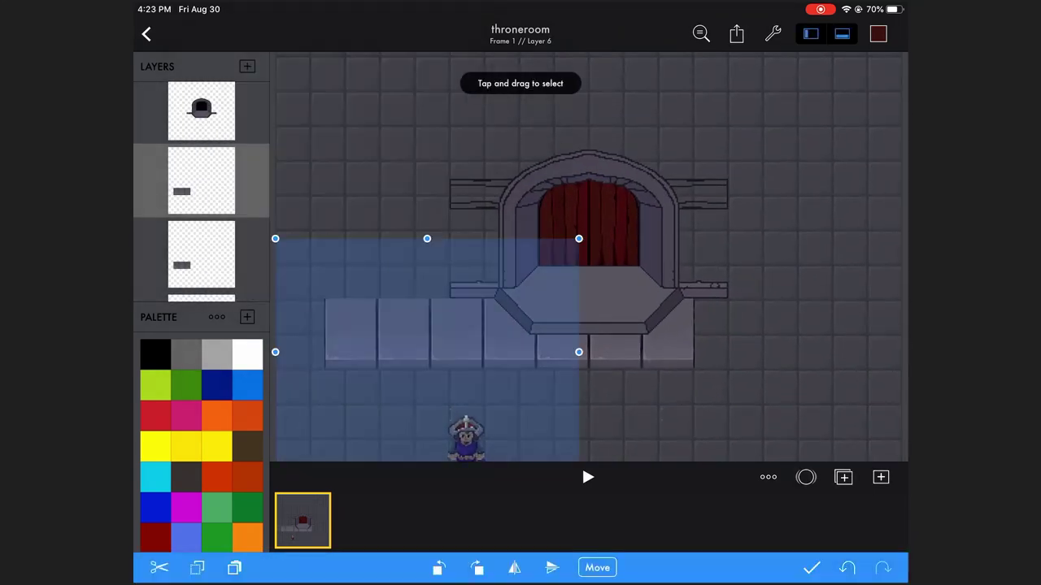
drag(427, 349, 799, 350)
click(812, 568)
Step: Open the 548×455 px canvas size editor and start enlarging the canvas bounds
click(201, 181)
scroll(589, 257, down, 3)
scroll(589, 257, up, 3)
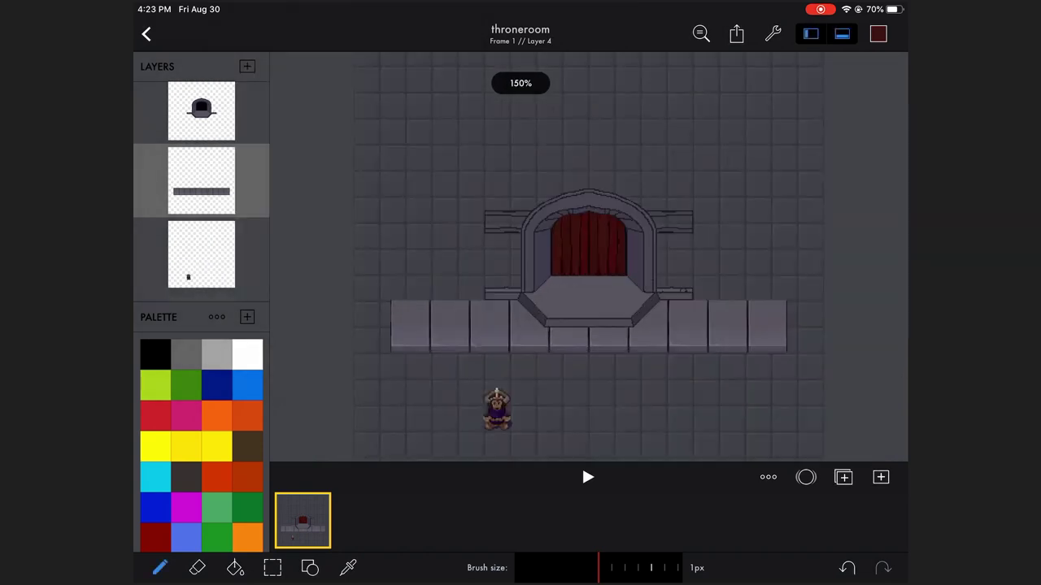
scroll(588, 257, up, 2)
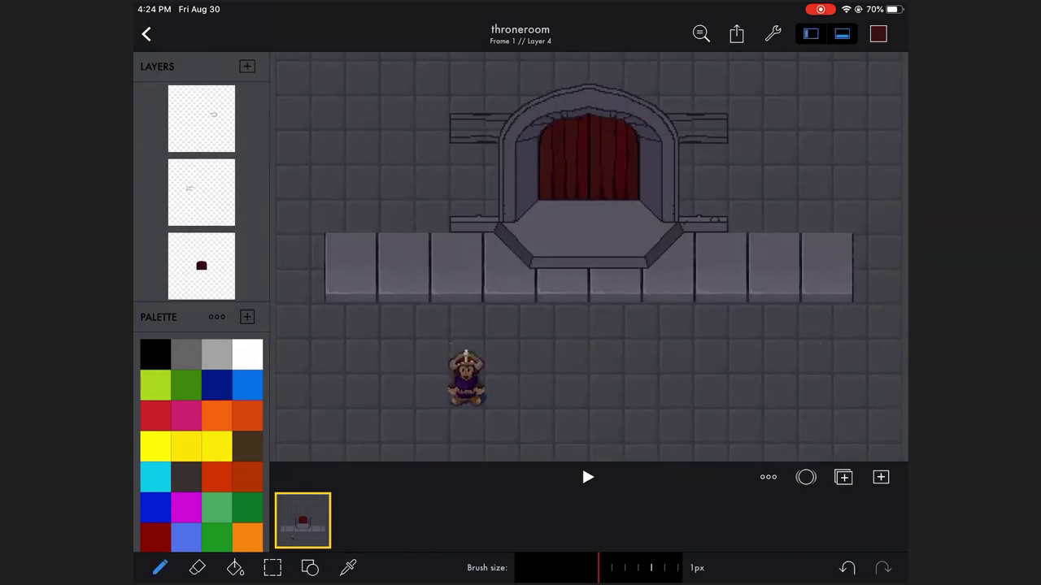
scroll(588, 257, down, 2)
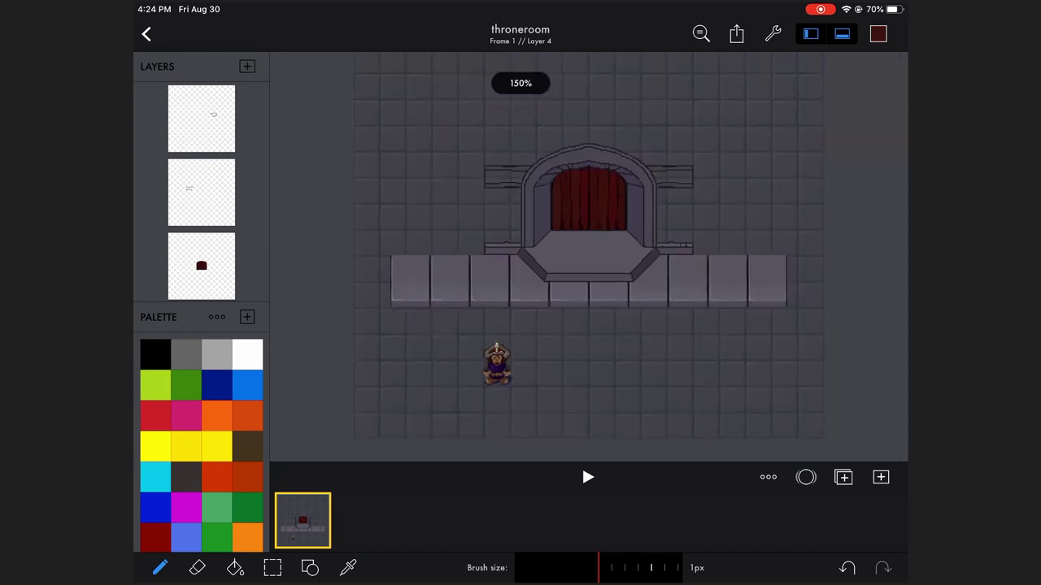
click(772, 34)
click(702, 139)
mouse_move(721, 474)
mouse_down()
mouse_move(698, 446)
mouse_move(718, 474)
mouse_up()
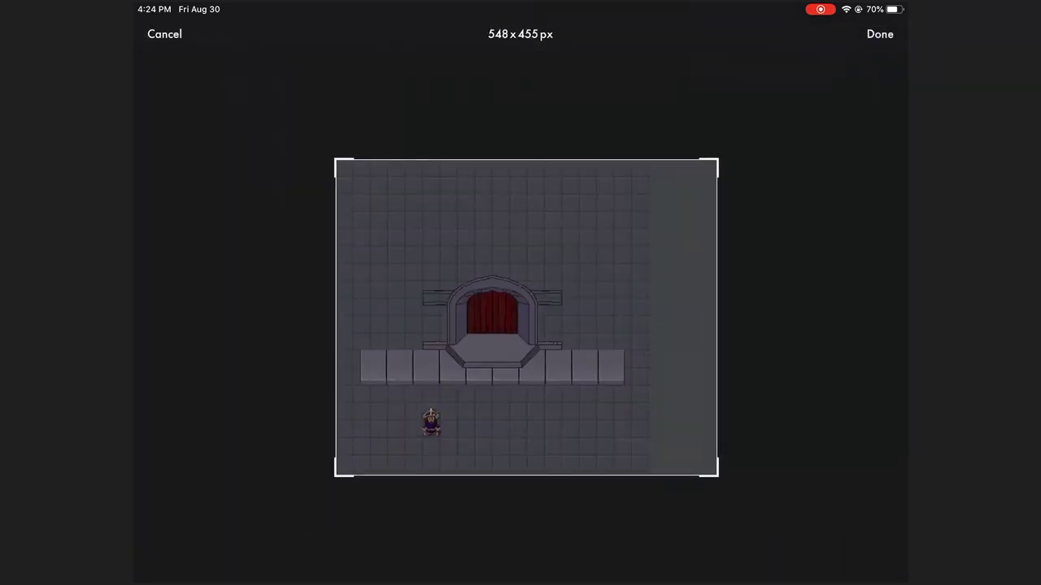
Step: Apply the 550×450 px canvas, then widen it to 650×450 px
click(880, 34)
click(772, 33)
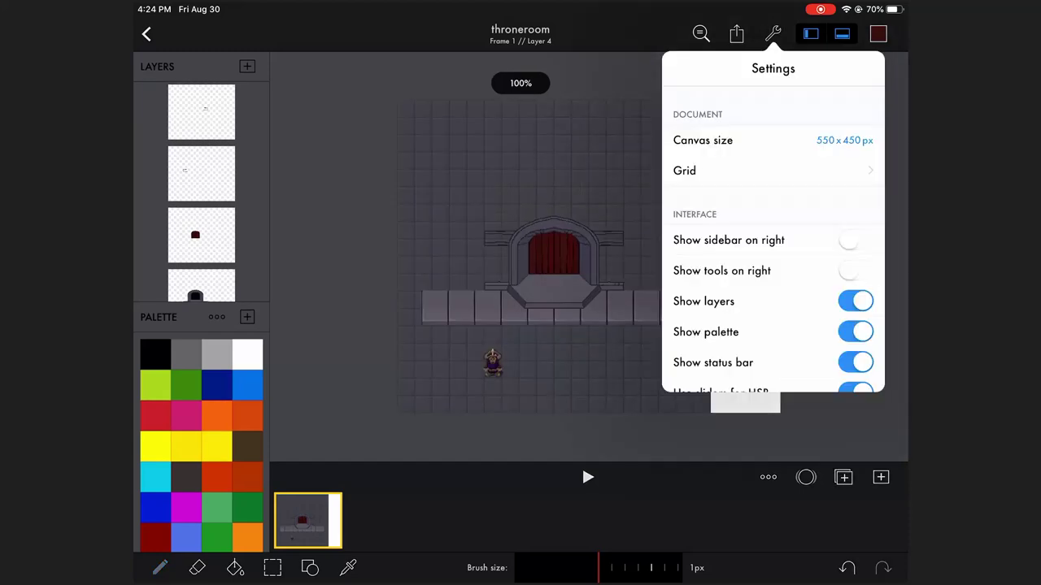
click(702, 139)
drag(265, 476, 293, 475)
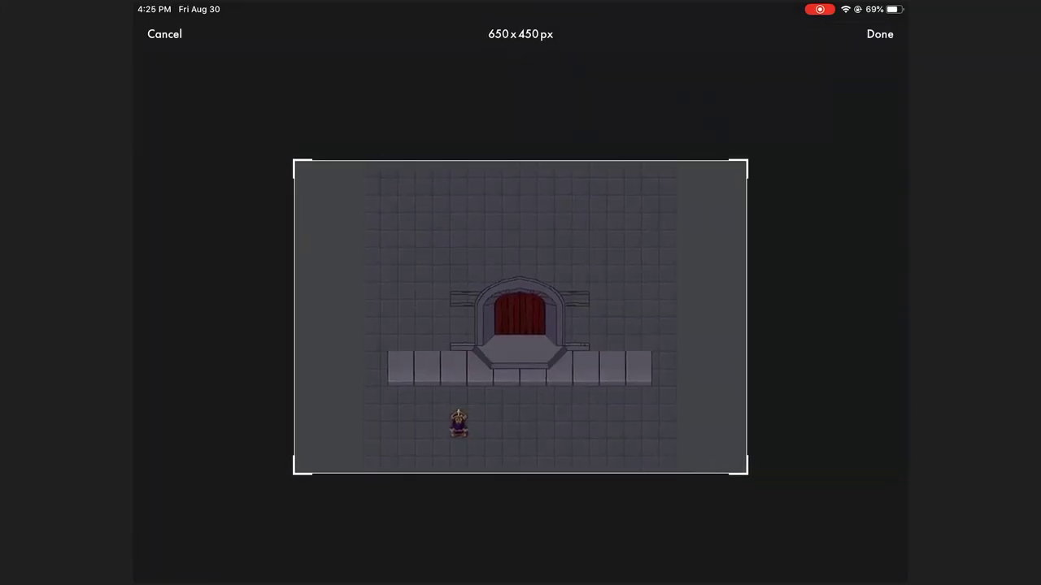
click(880, 34)
Step: Select the grey layer, choose the fill tool, and open the layer's options
click(201, 221)
click(234, 568)
click(397, 257)
Step: Hide the grey backdrop layer and transform the blue tile layer
click(201, 221)
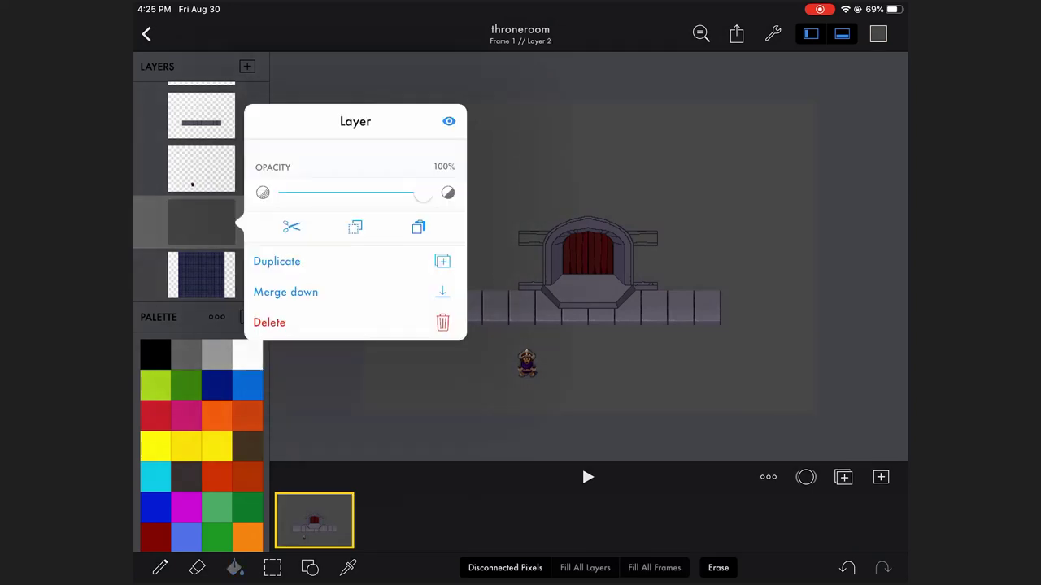
click(448, 118)
click(201, 274)
click(272, 568)
scroll(520, 260, up, 3)
click(596, 568)
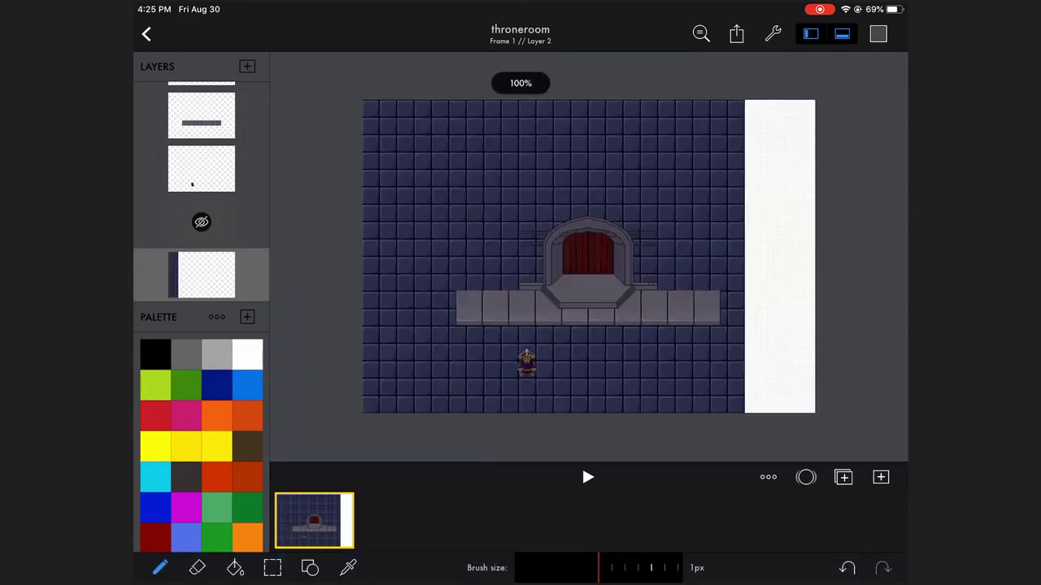
Step: Fine-tune the canvas size and confirm the crop
click(272, 567)
scroll(520, 260, up, 3)
click(597, 568)
scroll(521, 293, down, 3)
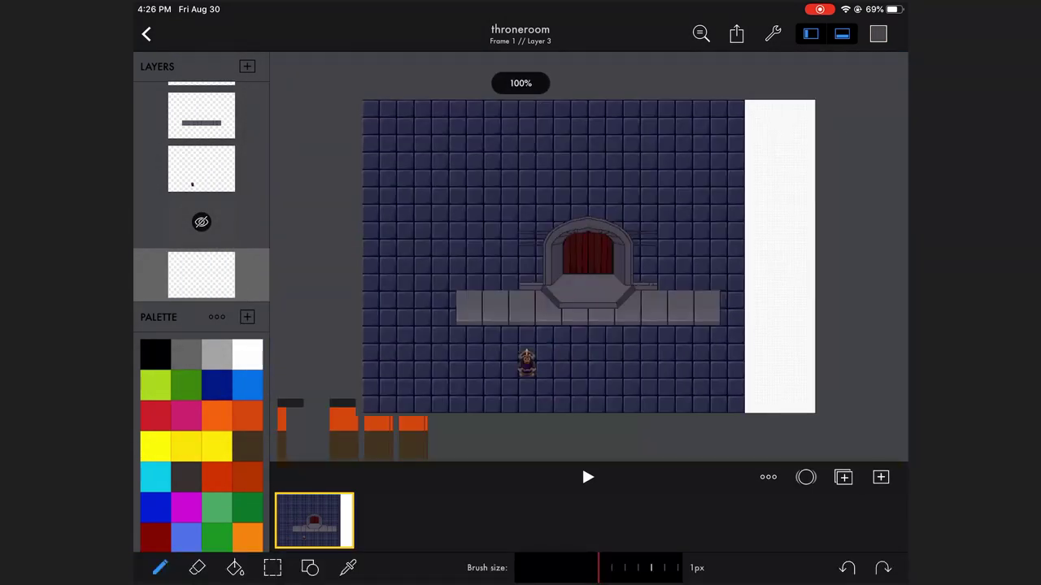
click(878, 33)
drag(748, 477, 748, 472)
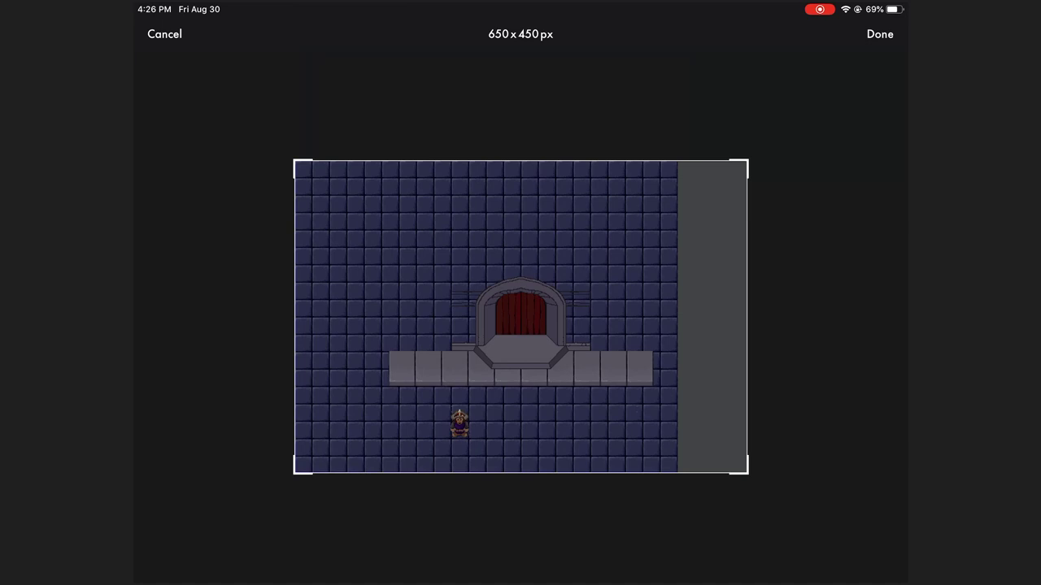
click(880, 33)
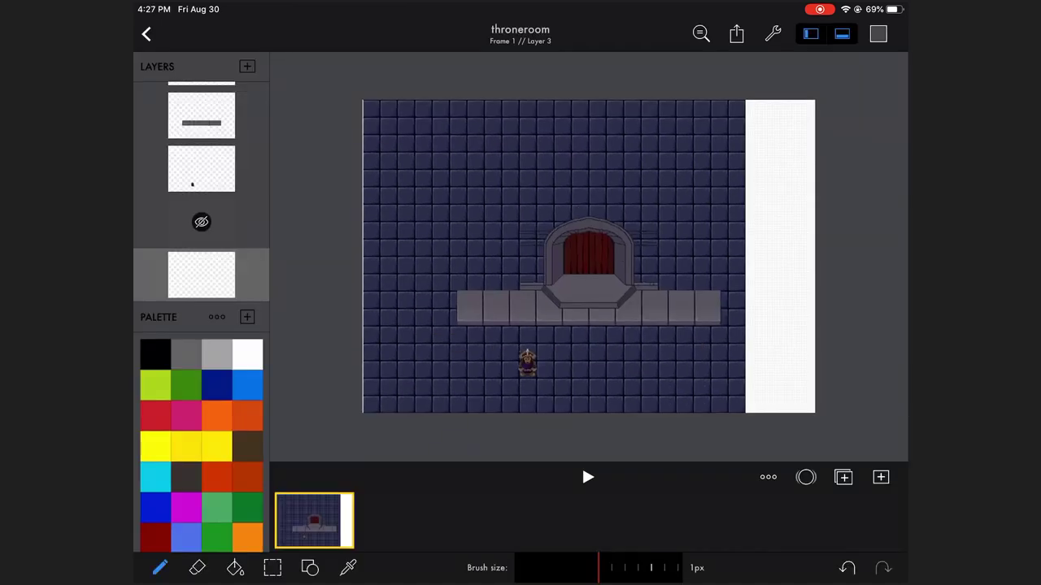
Step: Select and reposition the tiled wall so it spans the full widened canvas
click(271, 566)
drag(276, 57, 495, 460)
click(811, 567)
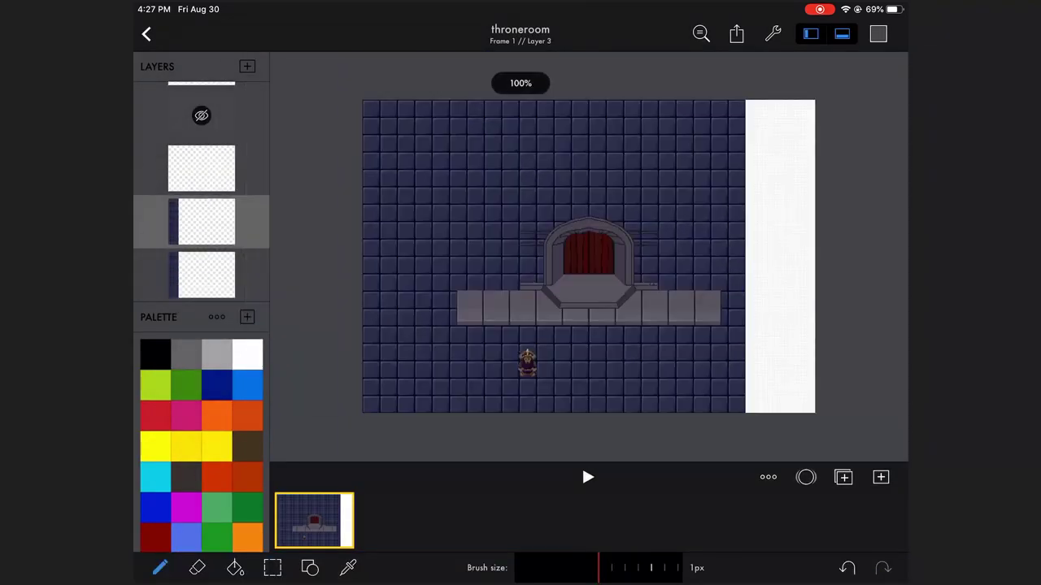
scroll(589, 256, down, 3)
scroll(589, 257, up, 5)
click(811, 567)
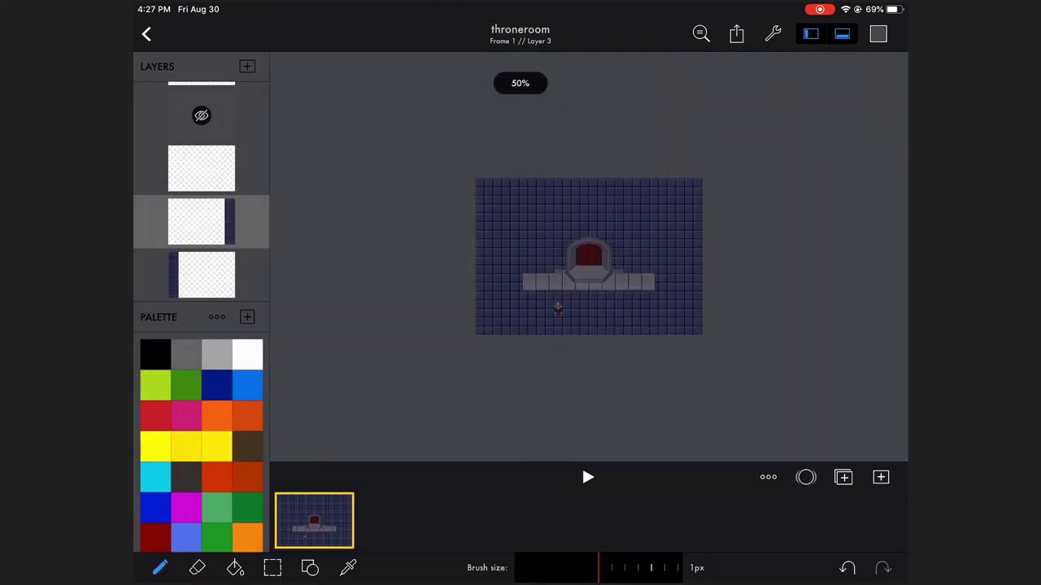
Step: Open the current layer's options to show the 75% grey layer over the blue wall
click(201, 222)
scroll(588, 257, up, 5)
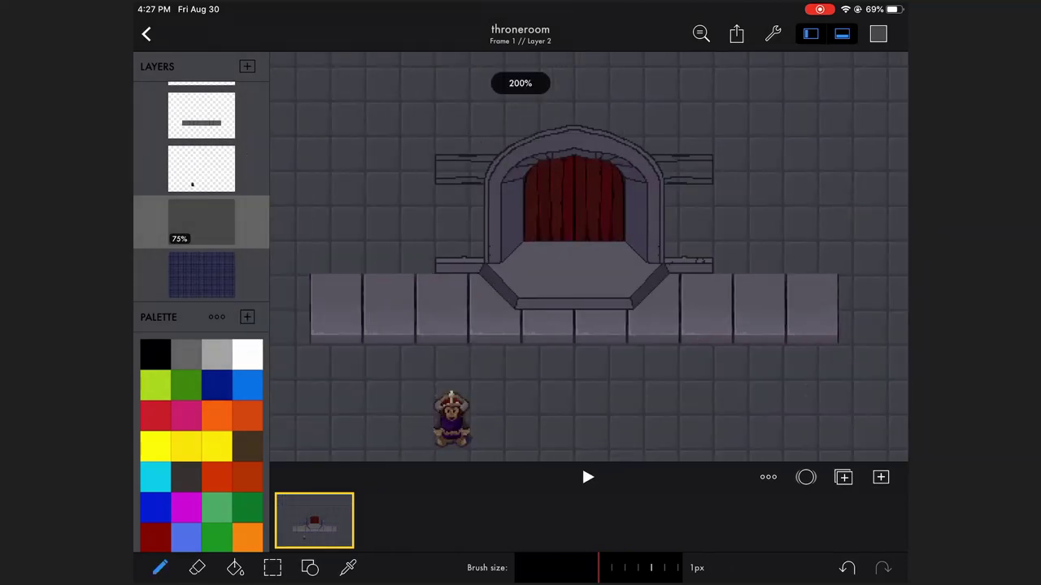
scroll(589, 257, up, 2)
scroll(589, 257, down, 3)
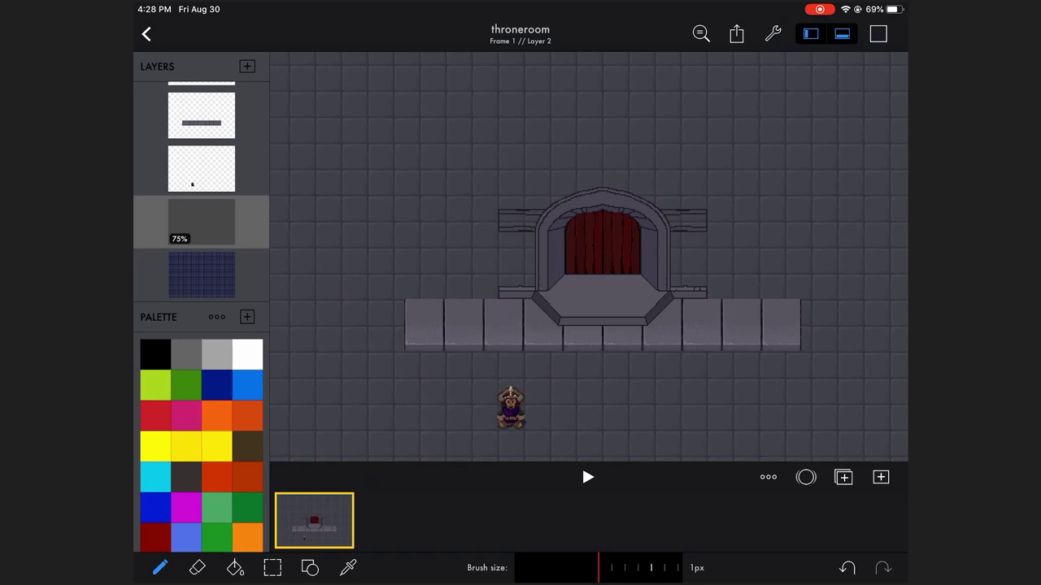
scroll(589, 257, up, 3)
click(310, 568)
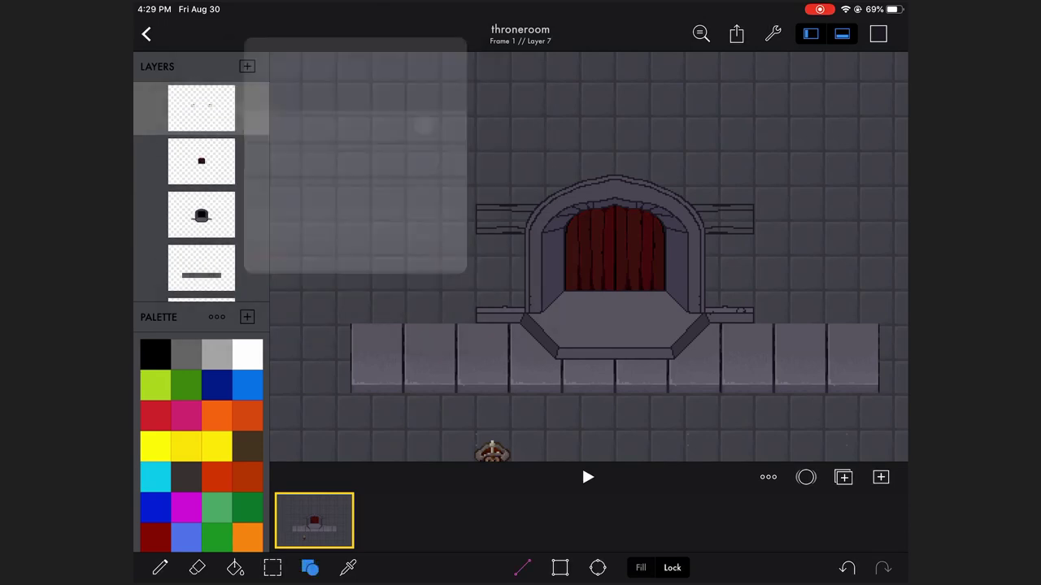
Step: Select the throne arch's layer and sample the grey colour of its side beam
click(200, 162)
scroll(588, 257, up, 1)
click(235, 567)
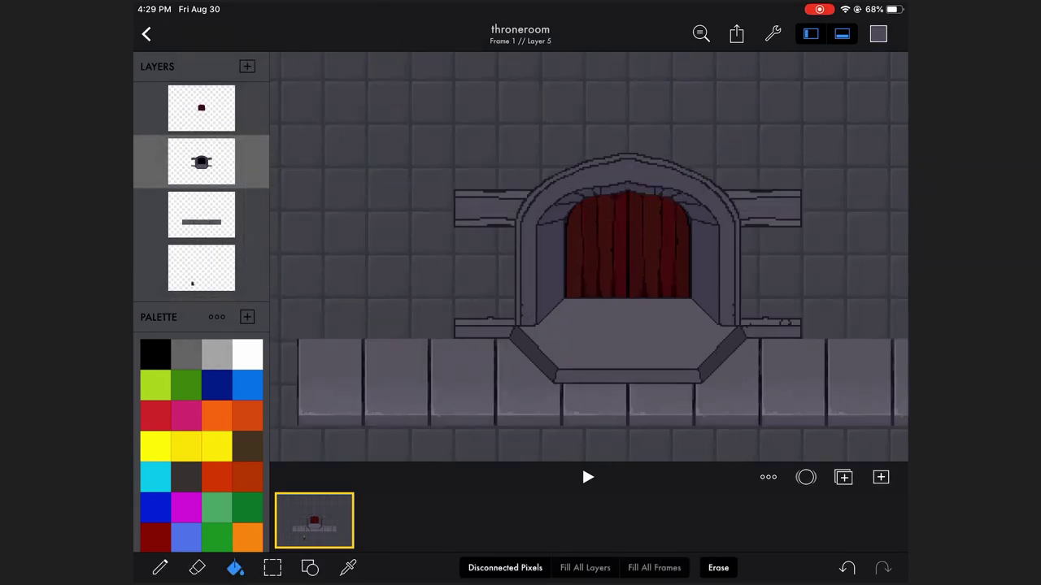
click(159, 568)
scroll(589, 257, up, 2)
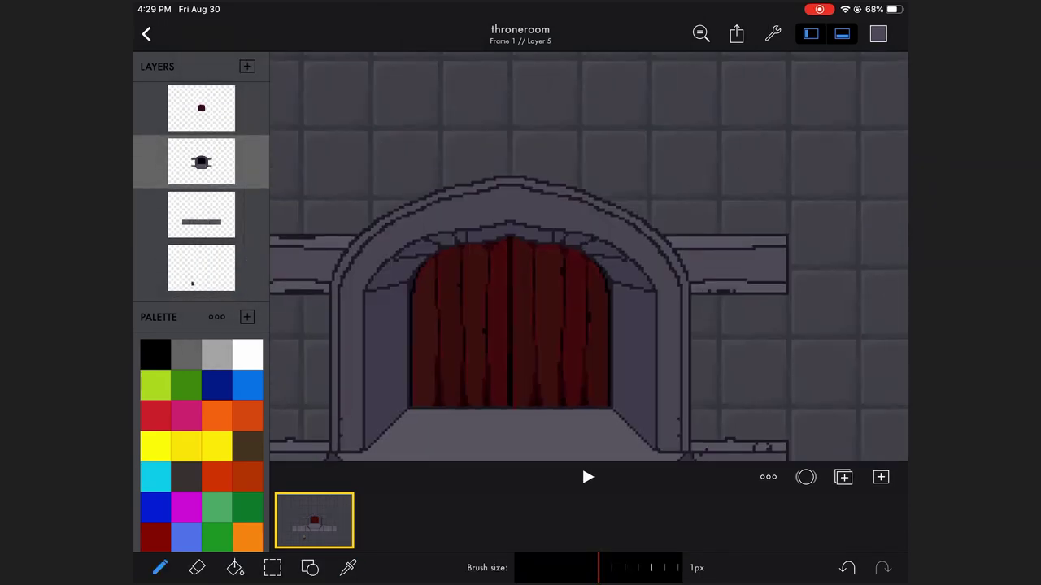
click(697, 209)
click(750, 209)
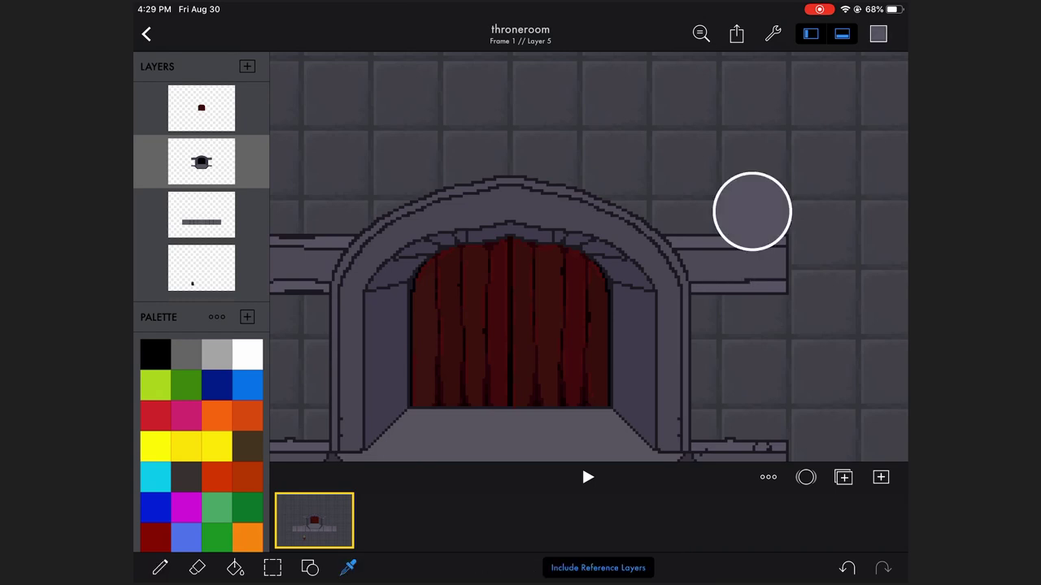
scroll(589, 257, down, 2)
scroll(588, 257, down, 1)
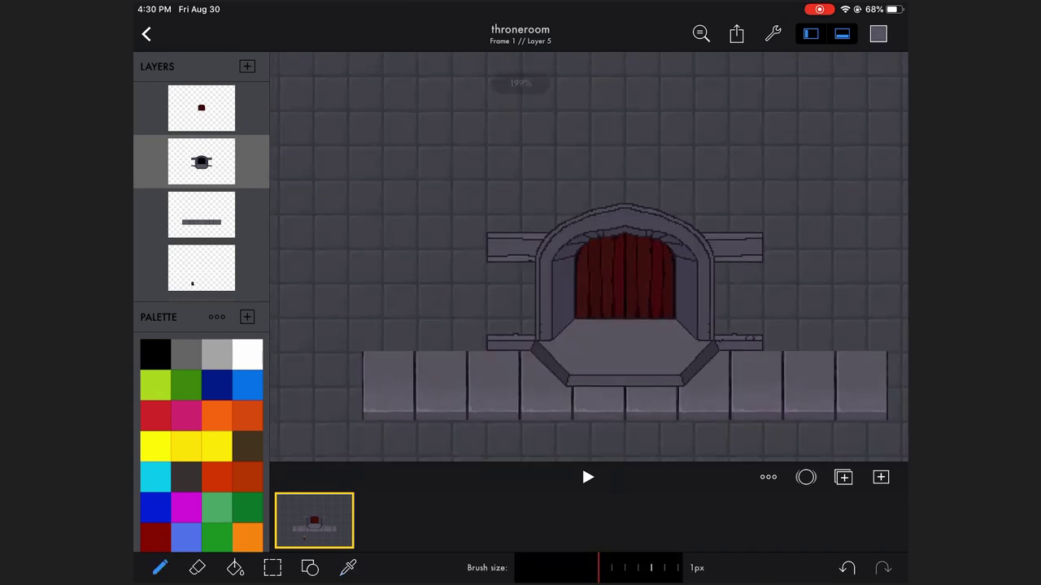
scroll(589, 257, up, 1)
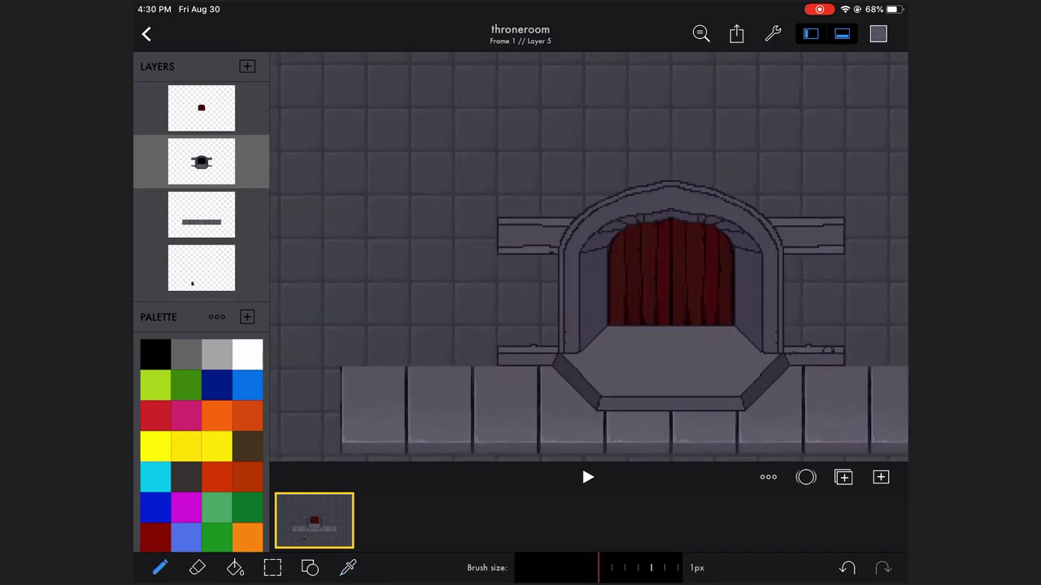
Step: On a new layer, draw a filled circle in the sampled dark outline colour beside the arch
click(309, 567)
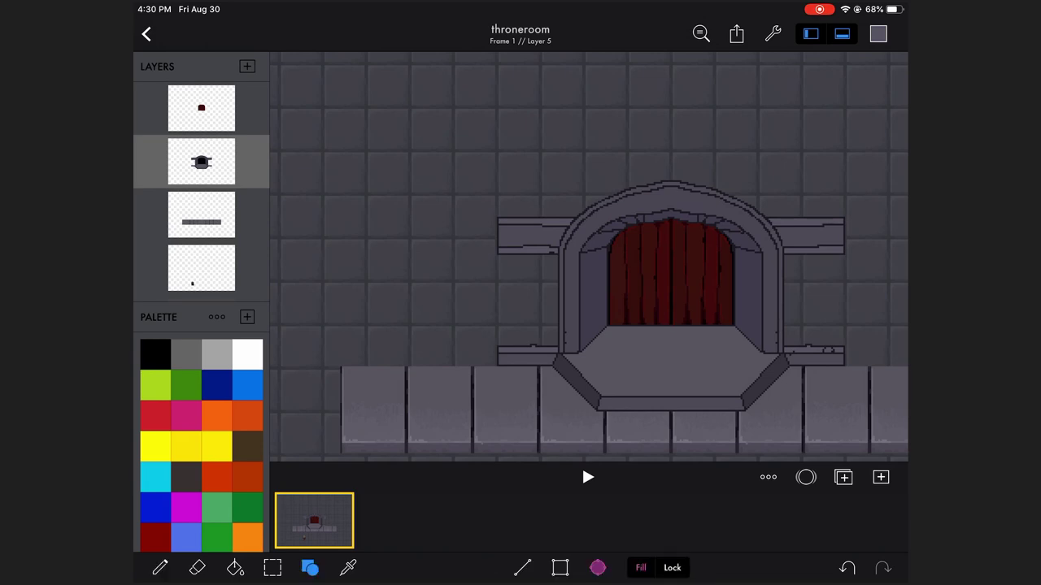
click(247, 65)
click(348, 568)
click(559, 187)
click(476, 357)
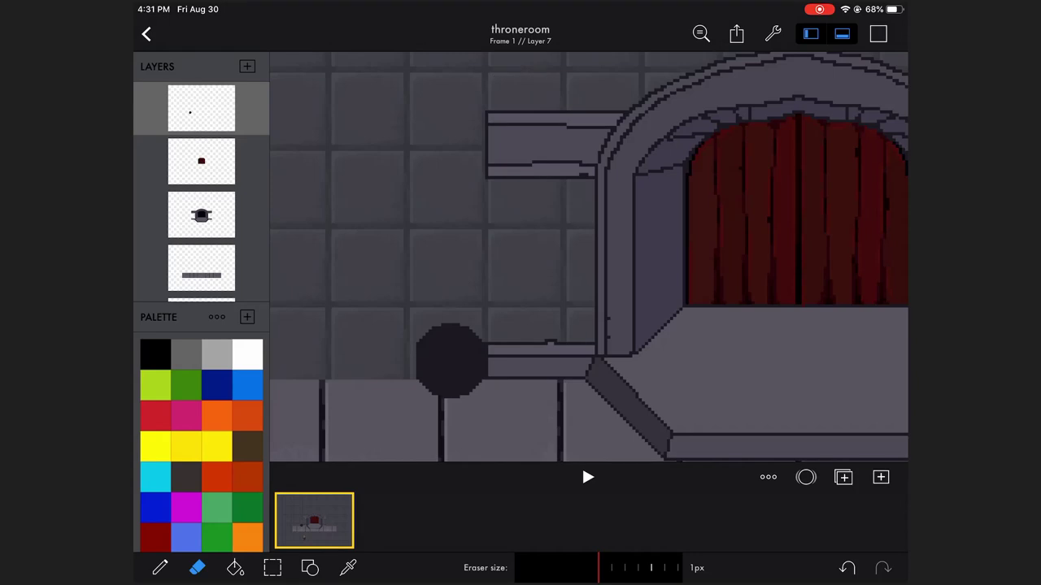
Step: Undo the last circle change, then try and revert a lighter fill of the circle
key(ctrl+z)
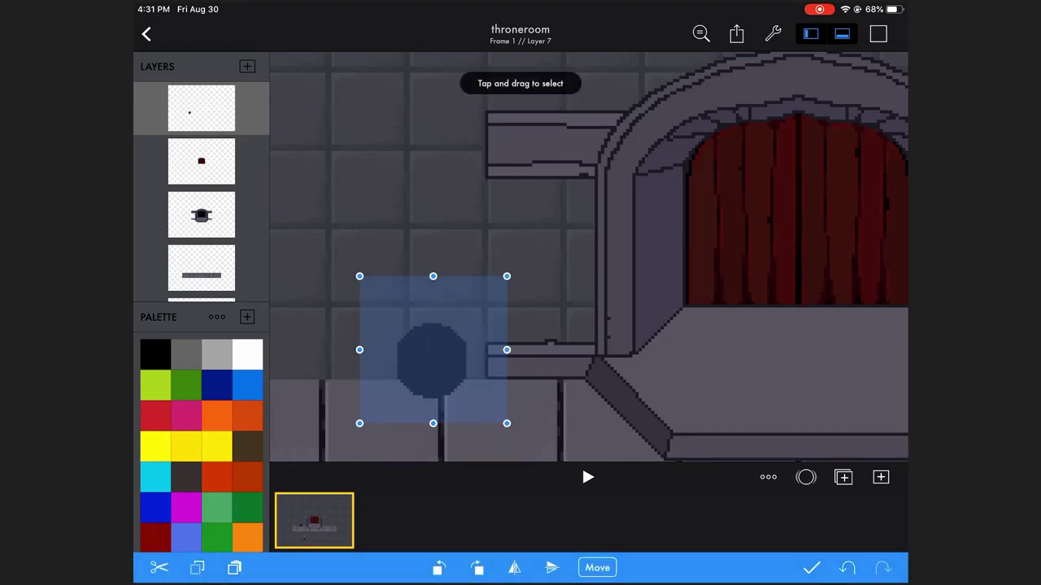
click(159, 568)
scroll(589, 257, down, 3)
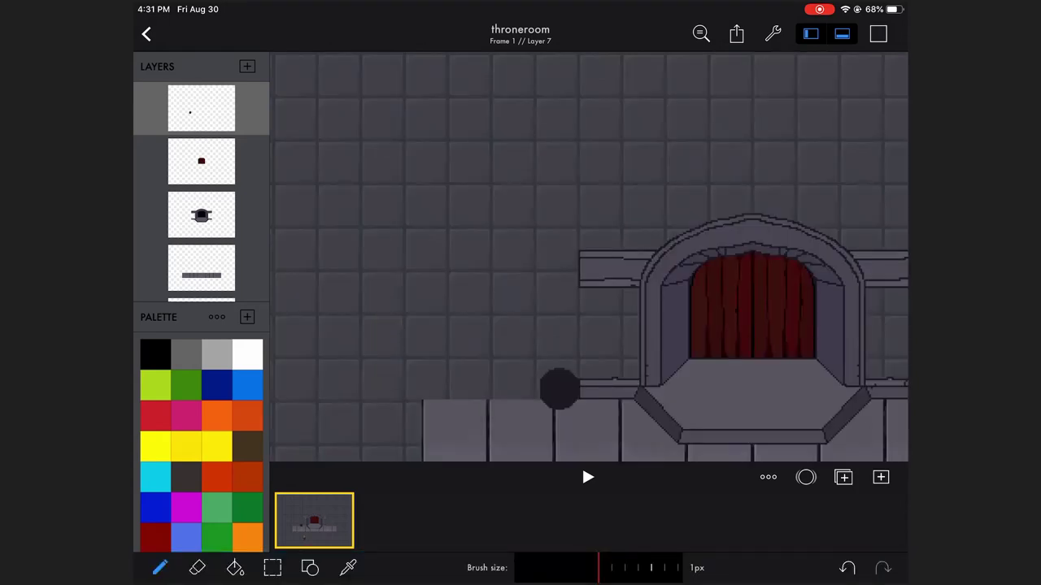
scroll(573, 455, up, 3)
click(235, 568)
click(549, 326)
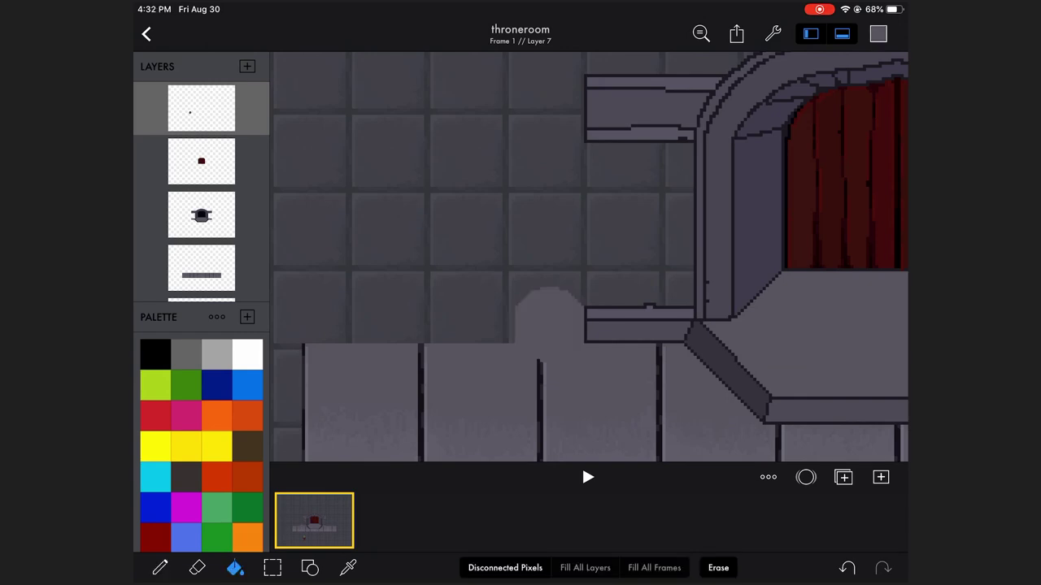
key(ctrl+z)
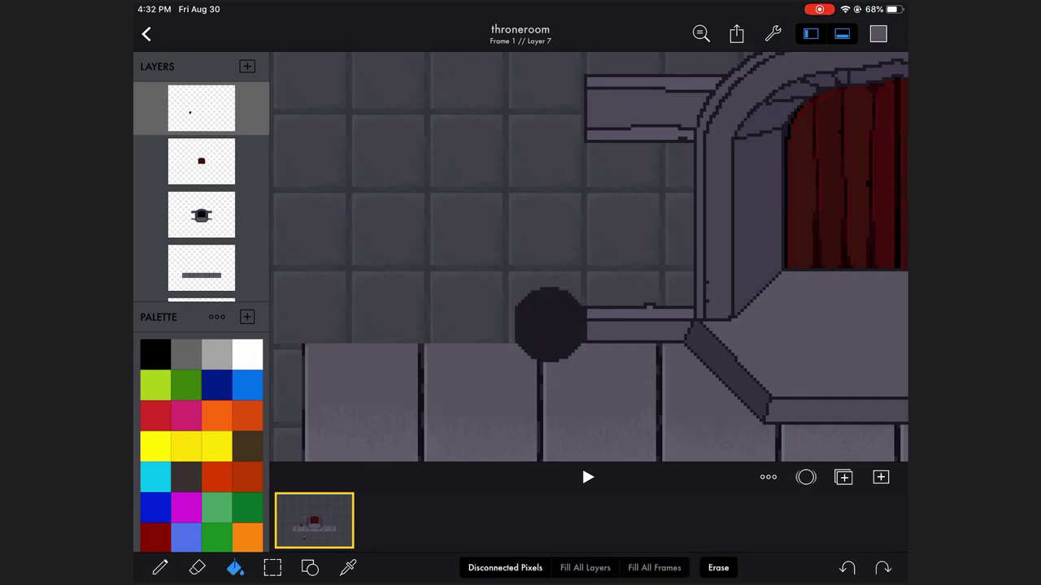
Step: Select the circle with its stem and remove the extra empty layer
click(273, 567)
drag(465, 254, 541, 399)
click(159, 567)
click(248, 65)
click(272, 567)
drag(443, 210, 624, 439)
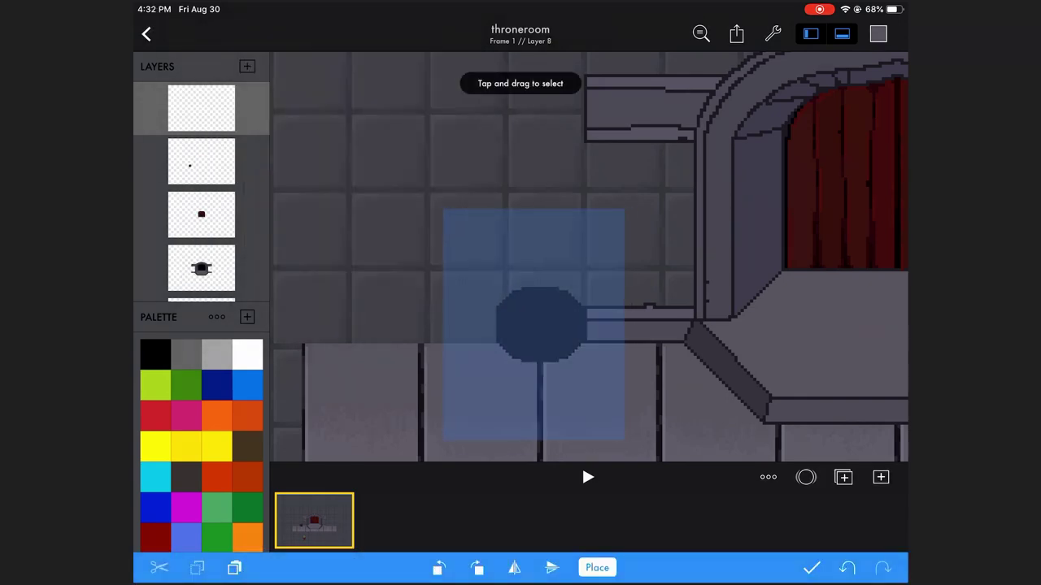
click(811, 568)
click(848, 568)
Step: Undo a stray dark pixel and shift the circle's left half one pixel left
click(159, 568)
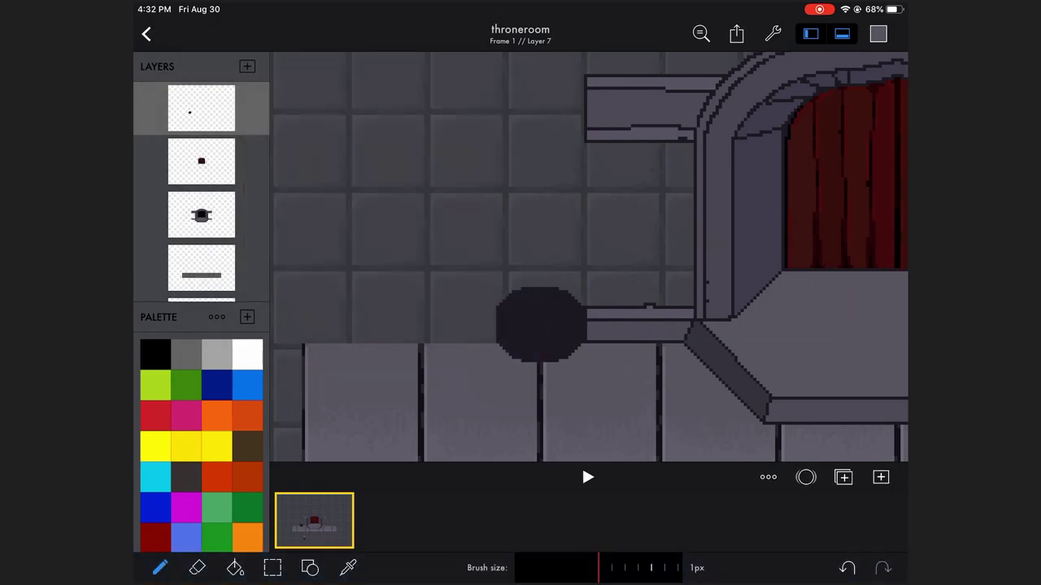
scroll(521, 325, up, 2)
click(197, 567)
key(ctrl+z)
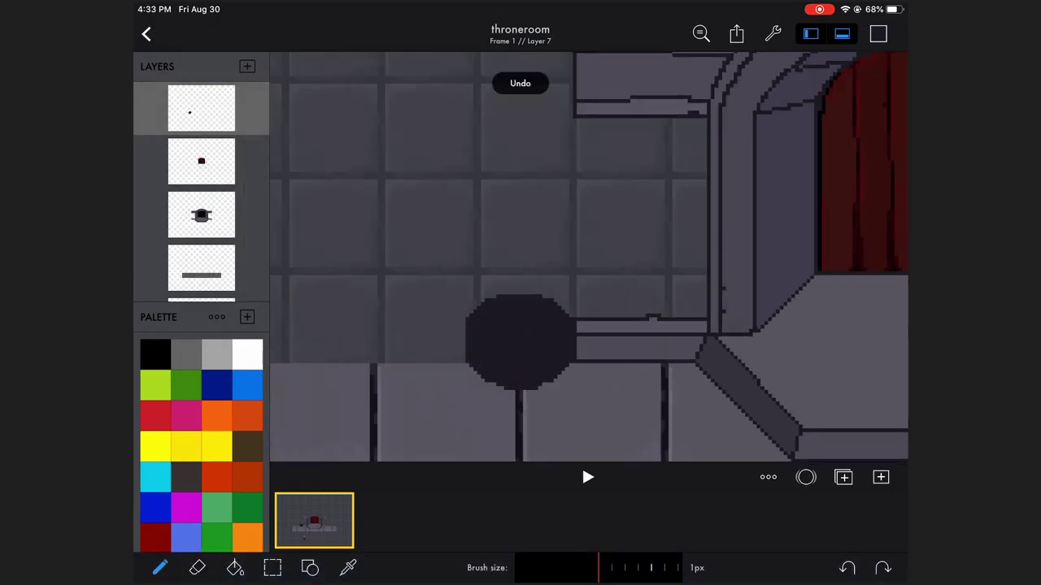
click(272, 567)
drag(444, 256, 515, 429)
drag(480, 342, 476, 342)
click(811, 568)
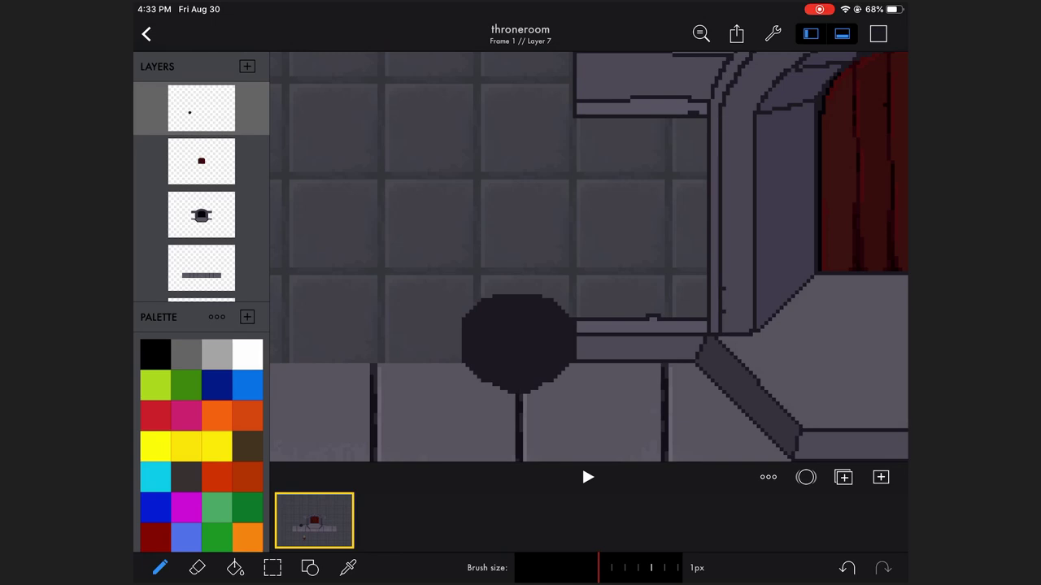
Step: Fill out the circle's top-left edge and lift its top off the base
click(272, 568)
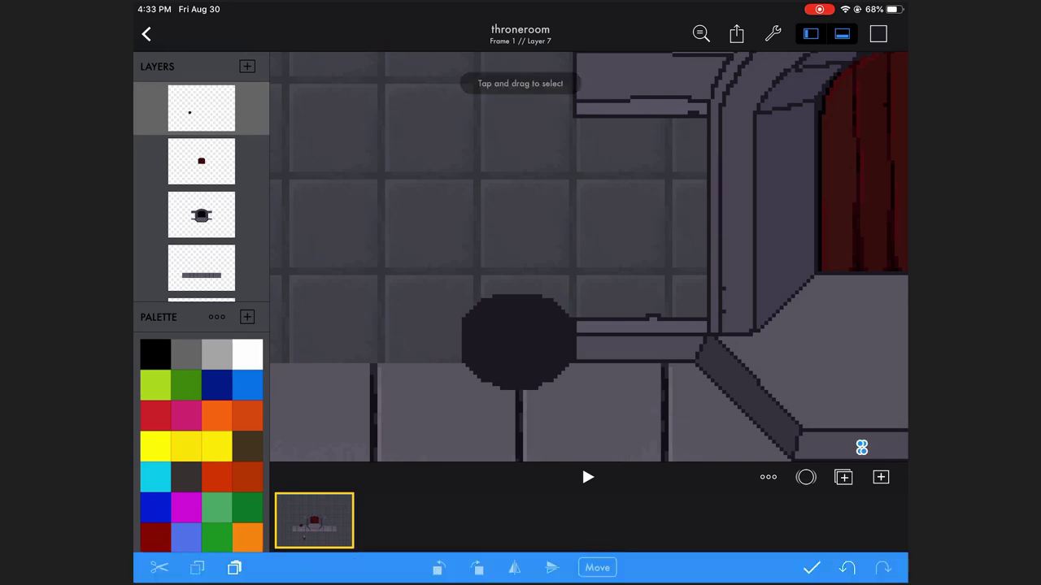
click(812, 568)
drag(465, 299, 478, 311)
click(273, 568)
drag(442, 260, 632, 453)
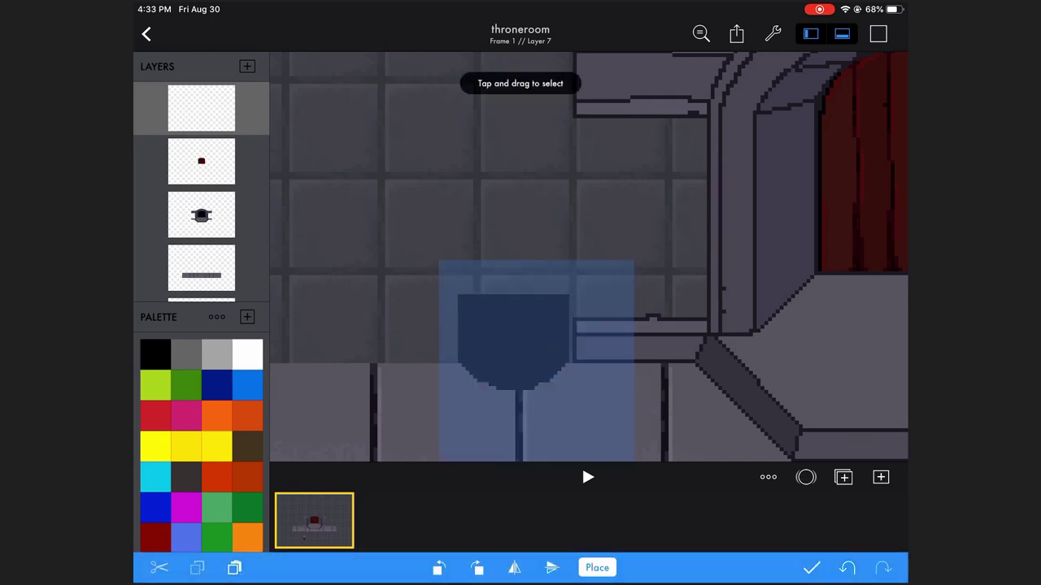
drag(409, 237, 623, 316)
scroll(569, 244, down, 3)
Step: Extend the dark rectangle down to the base and cut out the tall dark pillar shape
scroll(589, 256, down, 2)
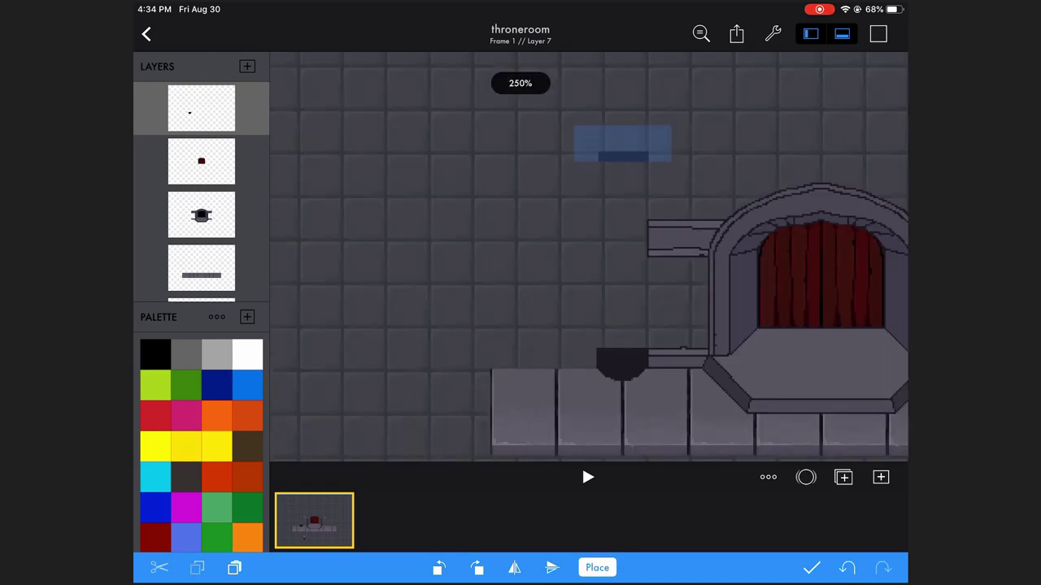
click(811, 568)
drag(622, 198, 622, 348)
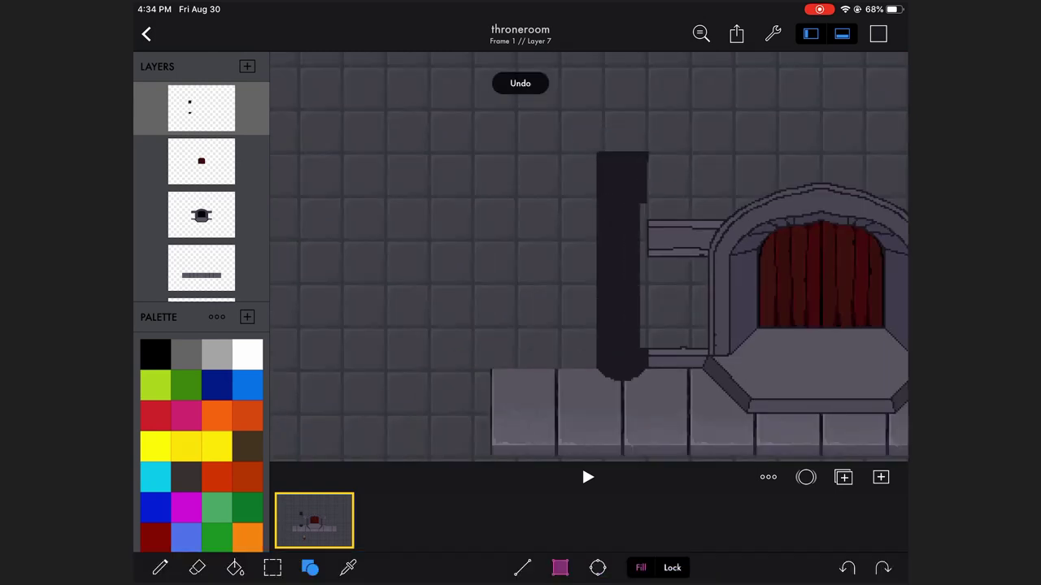
click(272, 567)
drag(648, 119, 695, 403)
click(159, 567)
scroll(588, 256, up, 2)
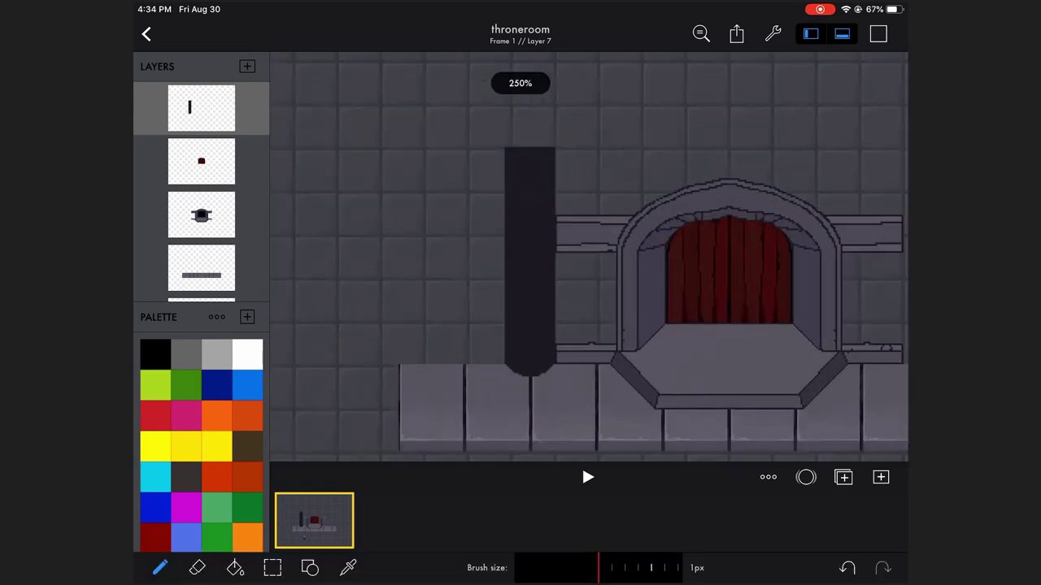
Step: Try filling the pillar with a grey rectangle, then undo it
click(878, 34)
click(309, 567)
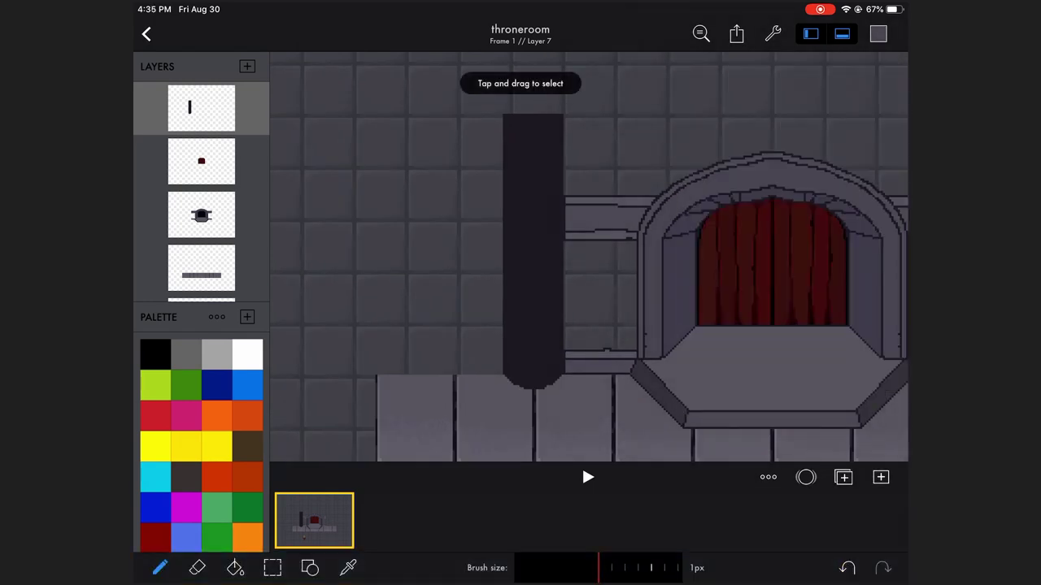
drag(505, 115, 560, 376)
scroll(588, 257, up, 2)
key(ctrl+z)
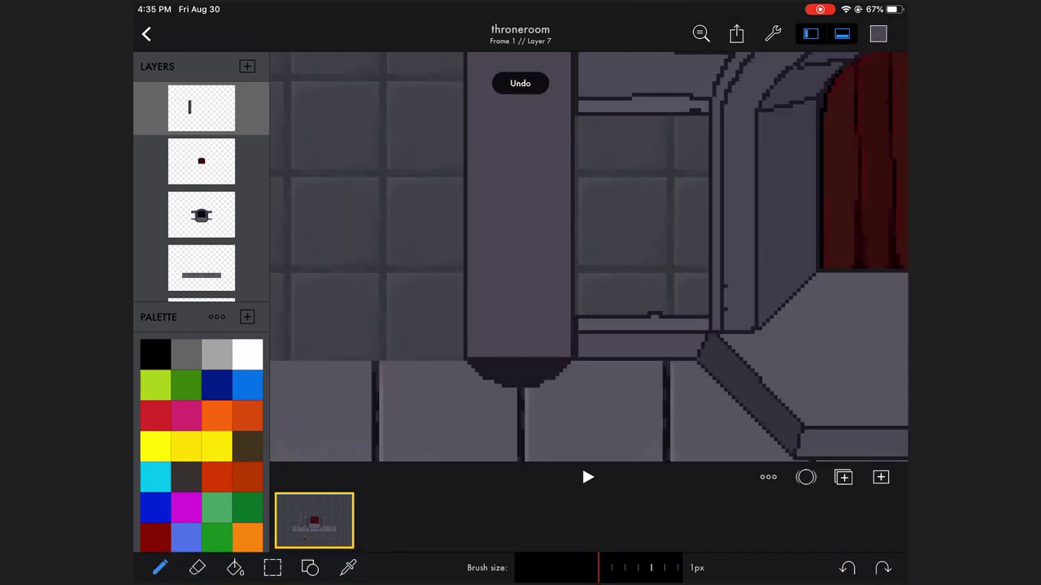
Step: Paste the copied bowl base piece onto a new layer and place it to the left
click(272, 568)
click(234, 568)
drag(291, 203, 443, 305)
click(811, 568)
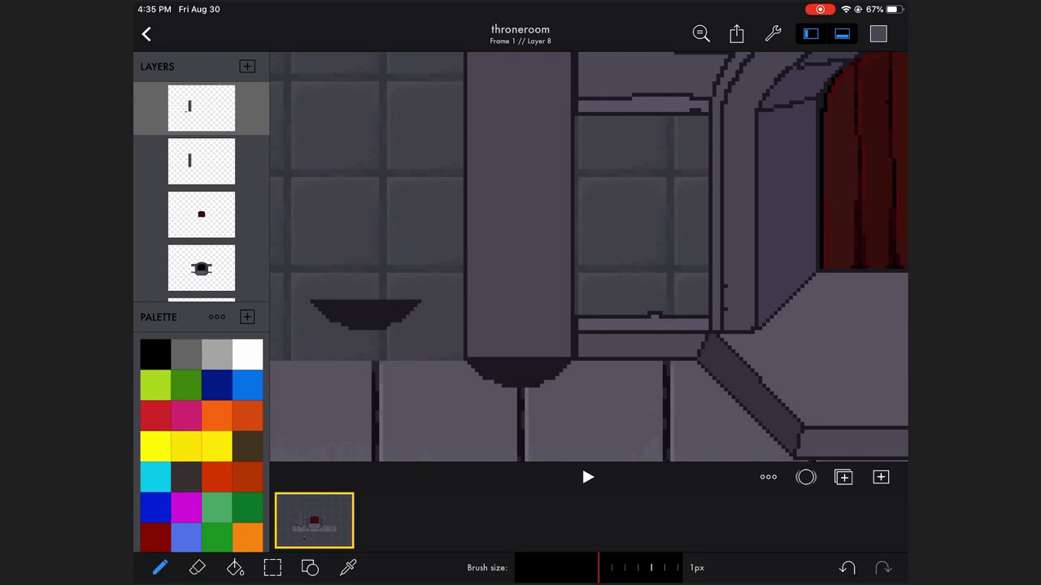
scroll(589, 256, down, 2)
scroll(589, 256, up, 2)
scroll(589, 256, up, 2)
Step: Adjust a selection beside the pillar base and delete the empty top layer
click(273, 568)
drag(577, 333, 767, 461)
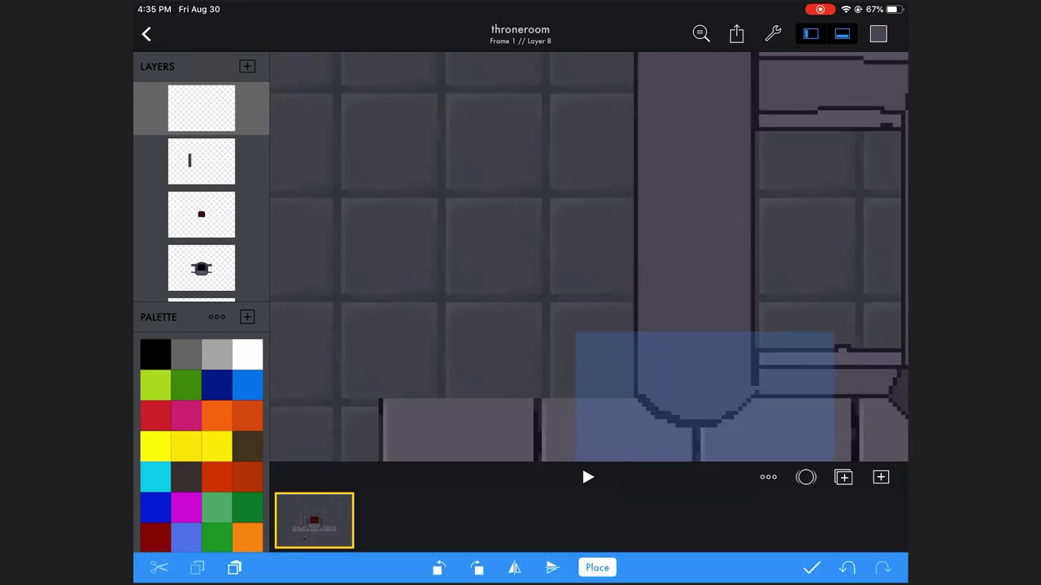
drag(696, 303, 813, 461)
click(811, 568)
click(201, 107)
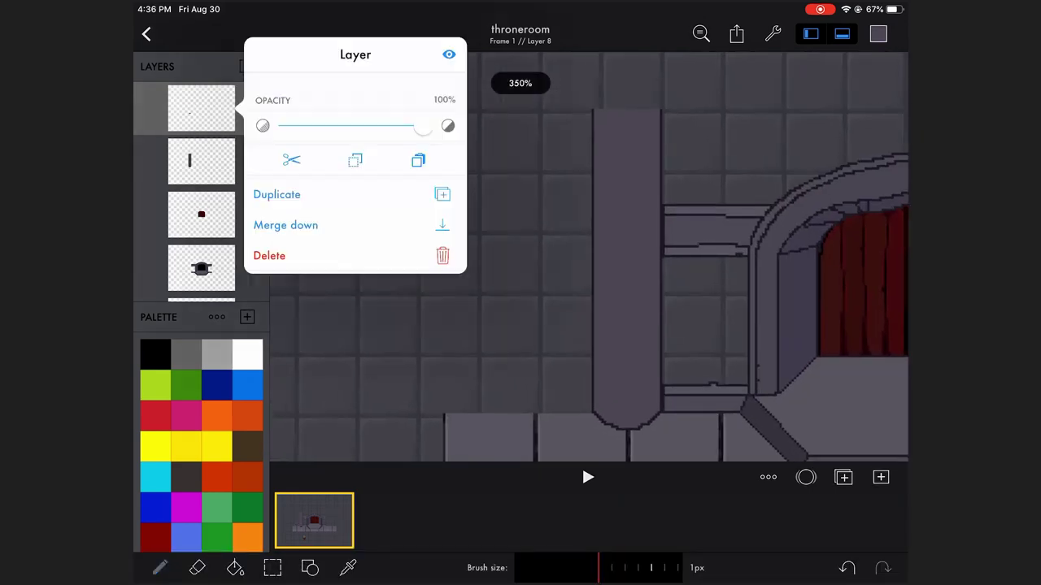
click(270, 256)
Step: Copy the pillar's rounded top and move the copy up onto the pillar's top
click(272, 568)
drag(572, 353, 692, 460)
click(197, 567)
drag(609, 244, 636, 138)
click(811, 567)
scroll(589, 256, down, 1)
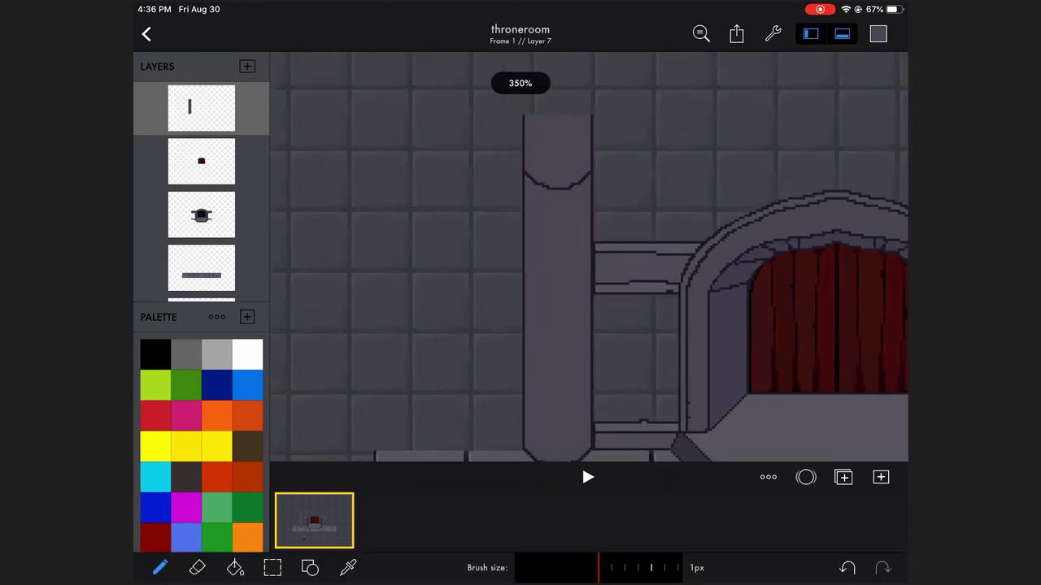
Step: Fill the pillar's top block with a lighter grey and confirm its selection
click(235, 568)
click(557, 146)
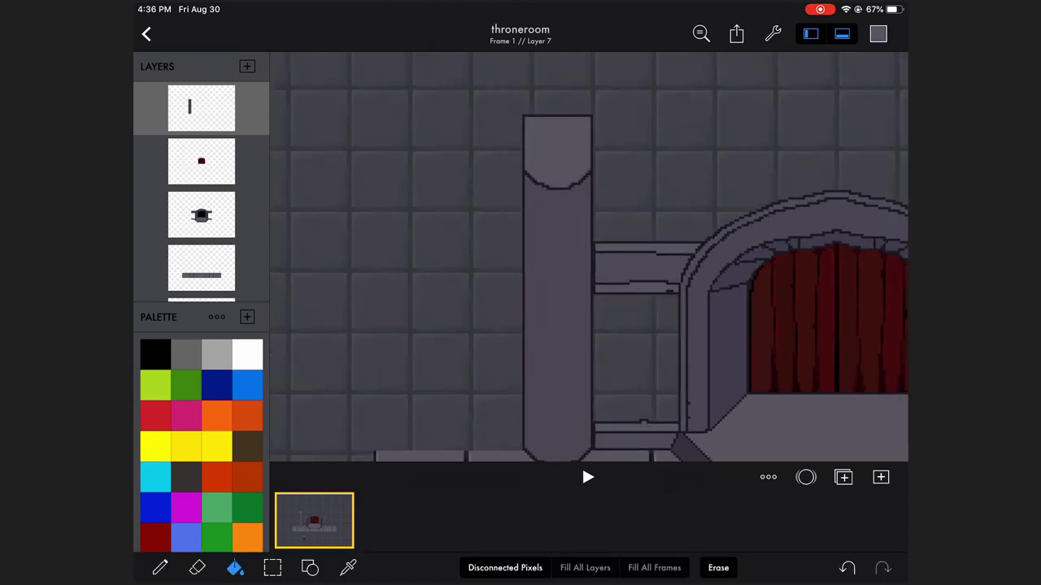
scroll(588, 256, down, 2)
scroll(589, 256, up, 2)
click(272, 568)
drag(429, 128, 527, 184)
click(811, 568)
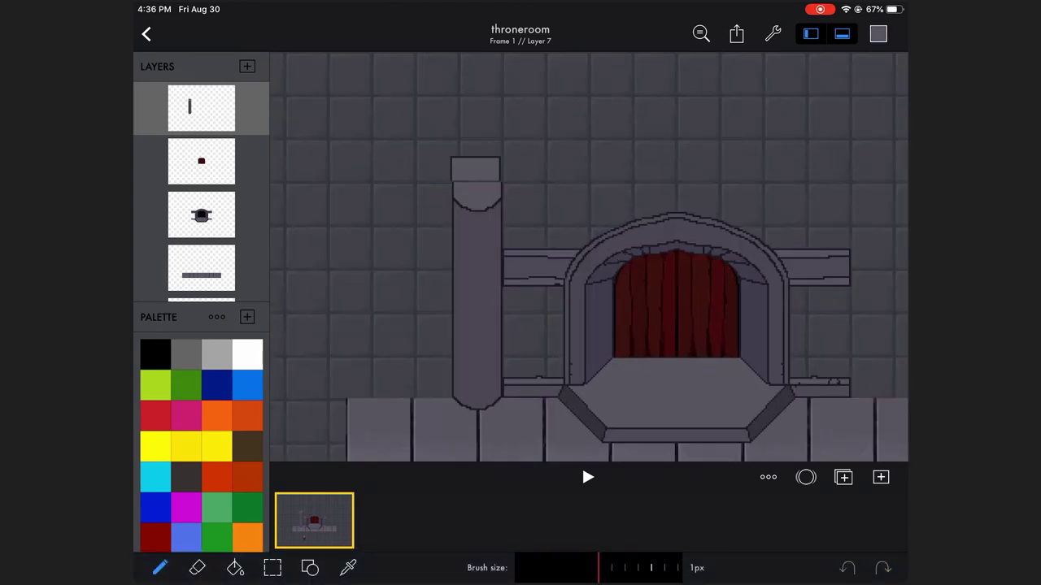
click(273, 567)
click(811, 567)
scroll(589, 256, down, 5)
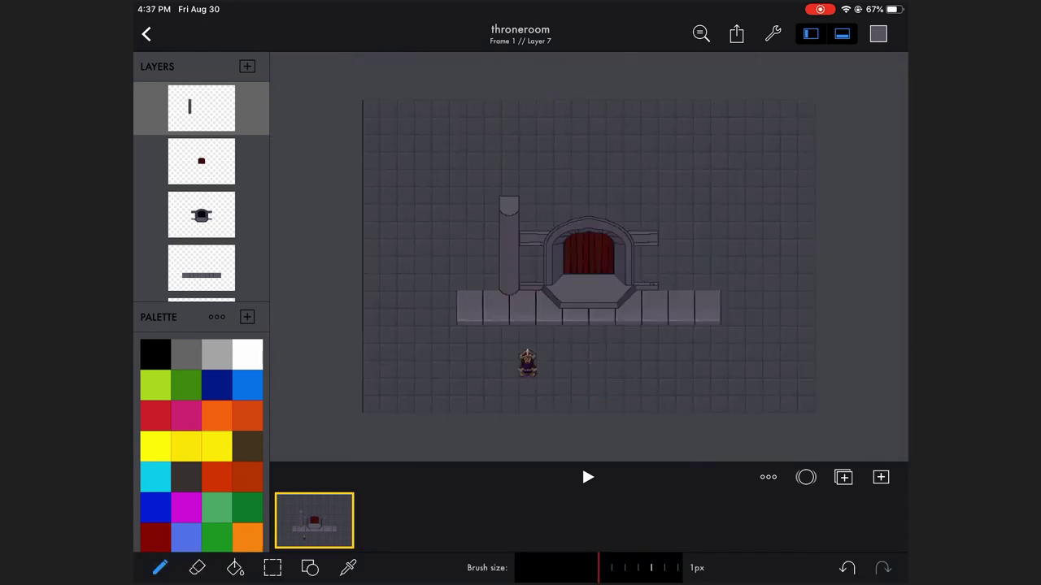
Step: Draw a horizontal line rightward from the left pillar's top, redoing a misplaced first attempt
click(310, 567)
scroll(589, 256, up, 5)
drag(450, 163, 585, 162)
key(ctrl+z)
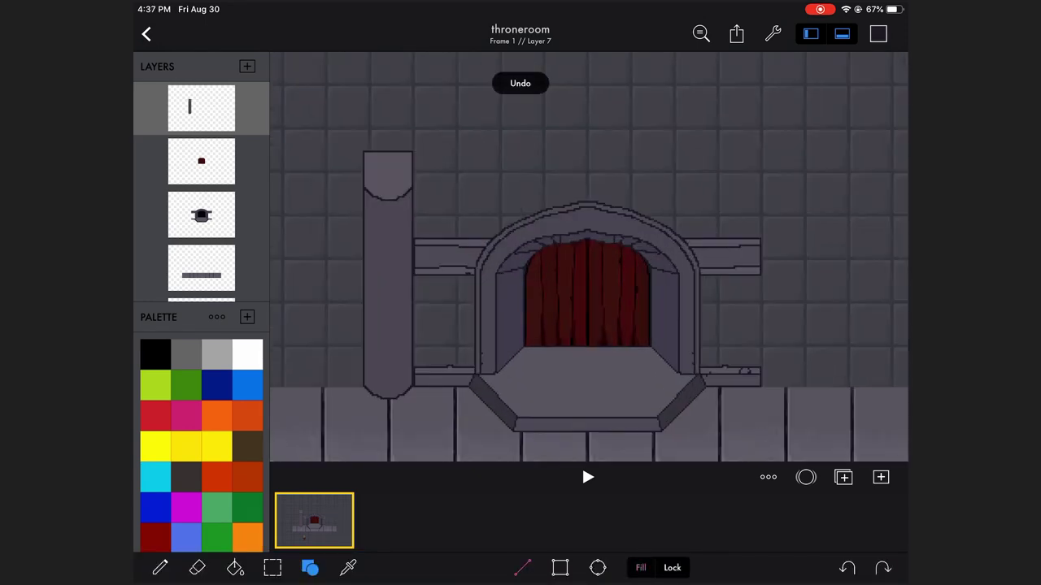
drag(423, 152, 585, 153)
scroll(654, 164, up, 2)
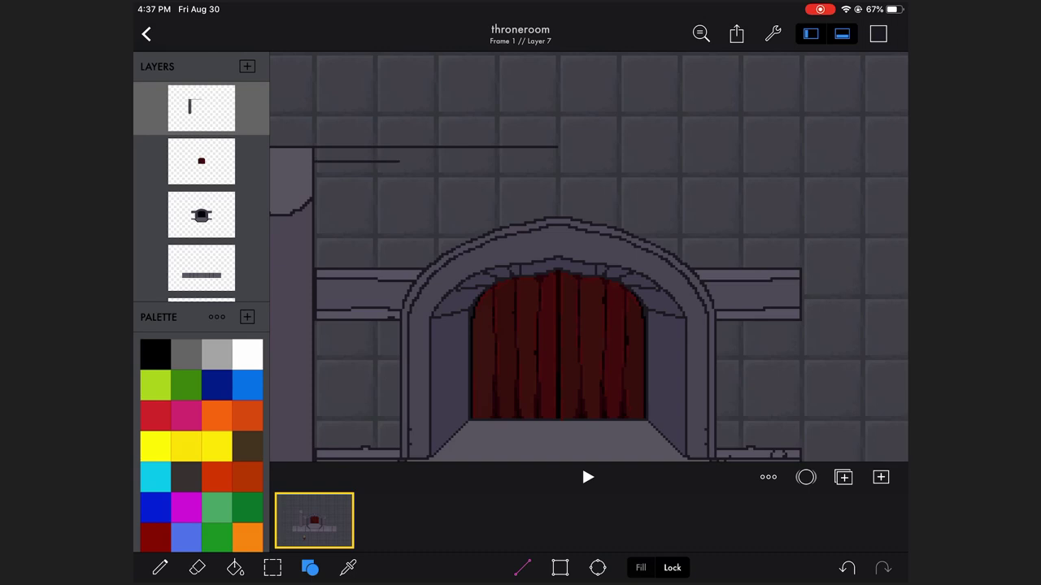
scroll(588, 256, down, 2)
Step: Select the new top line and nudge it two pixels left
click(272, 568)
drag(361, 127, 627, 216)
drag(498, 128, 498, 109)
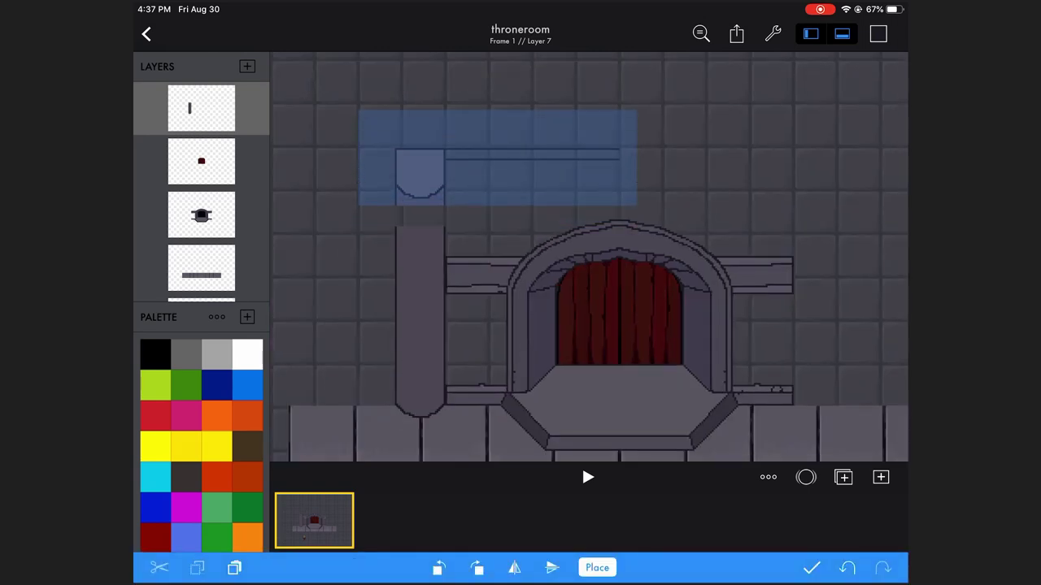
drag(498, 158, 496, 158)
click(812, 567)
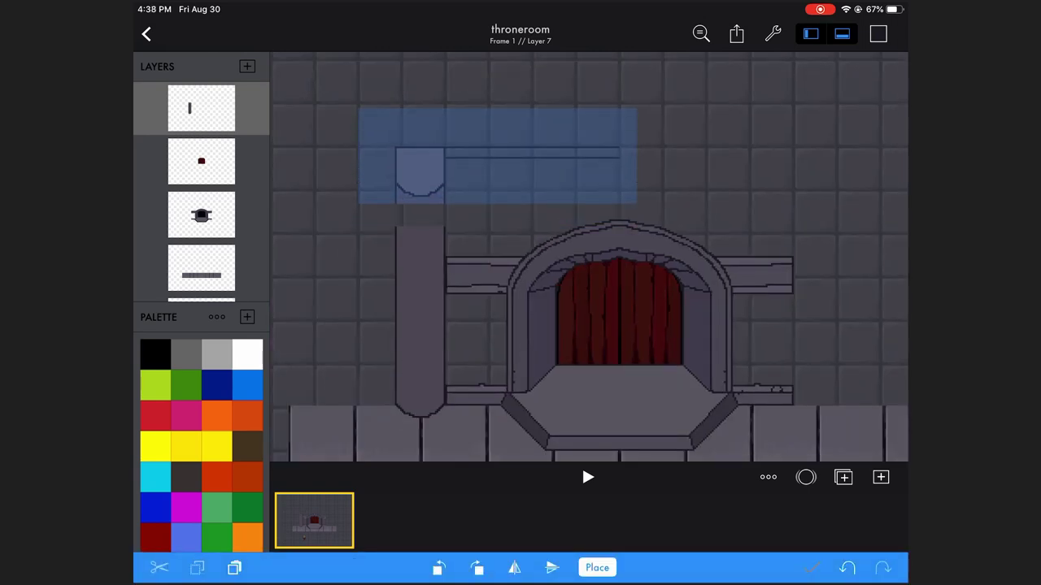
Step: Move the top layer down one place and select the second layer
click(235, 568)
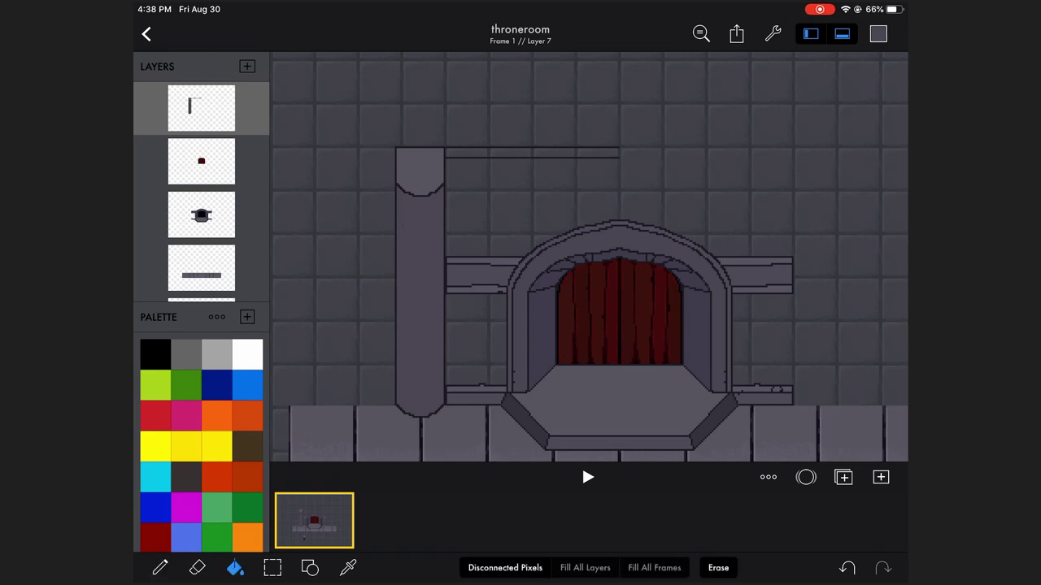
scroll(590, 257, up, 3)
drag(201, 108, 201, 161)
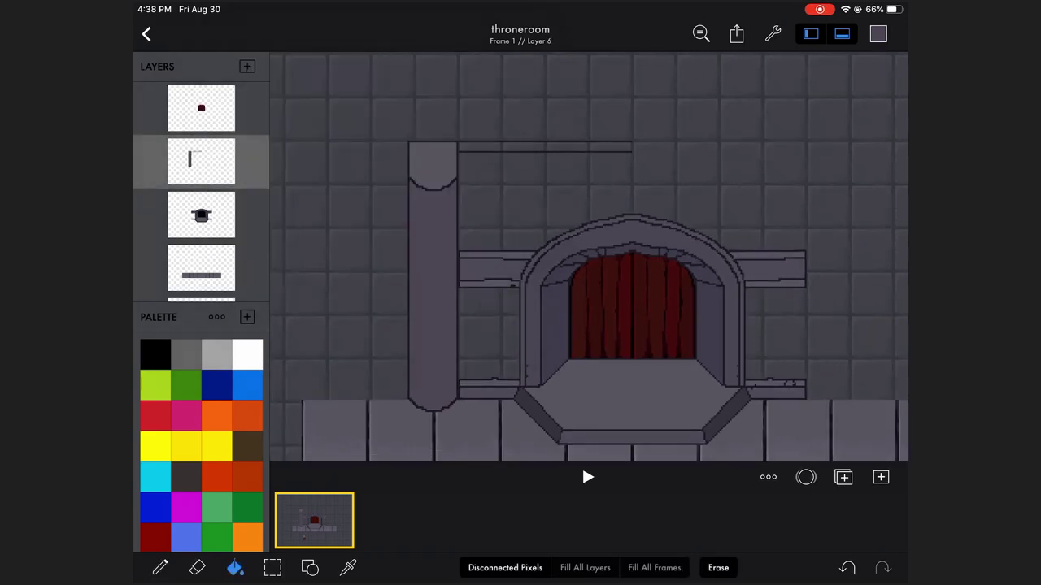
click(200, 214)
click(159, 568)
scroll(590, 256, up, 2)
scroll(590, 256, down, 3)
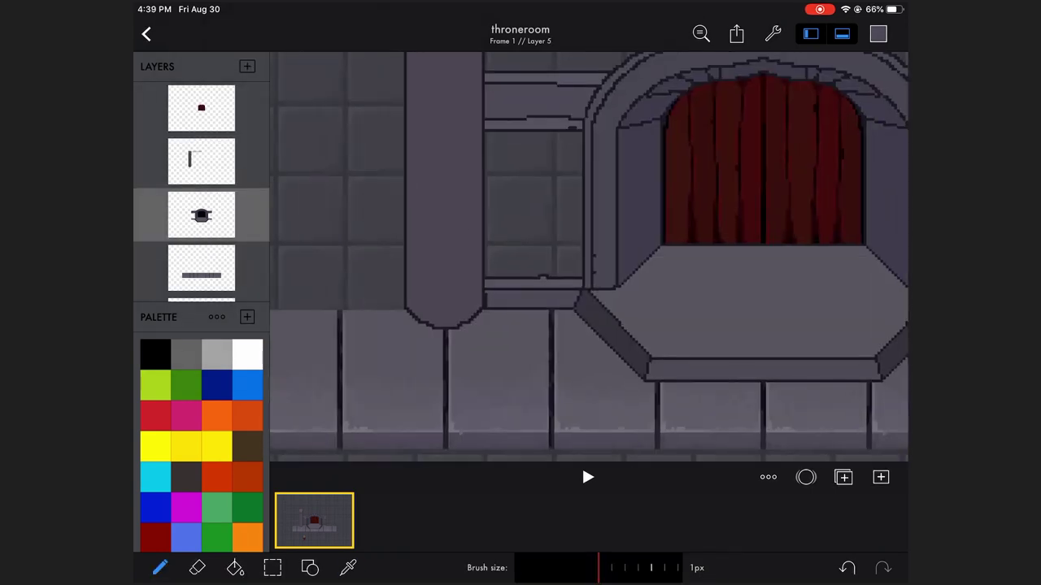
click(201, 161)
Step: Duplicate the pillar layer and move the loose pillar-top piece onto the pillar
click(272, 568)
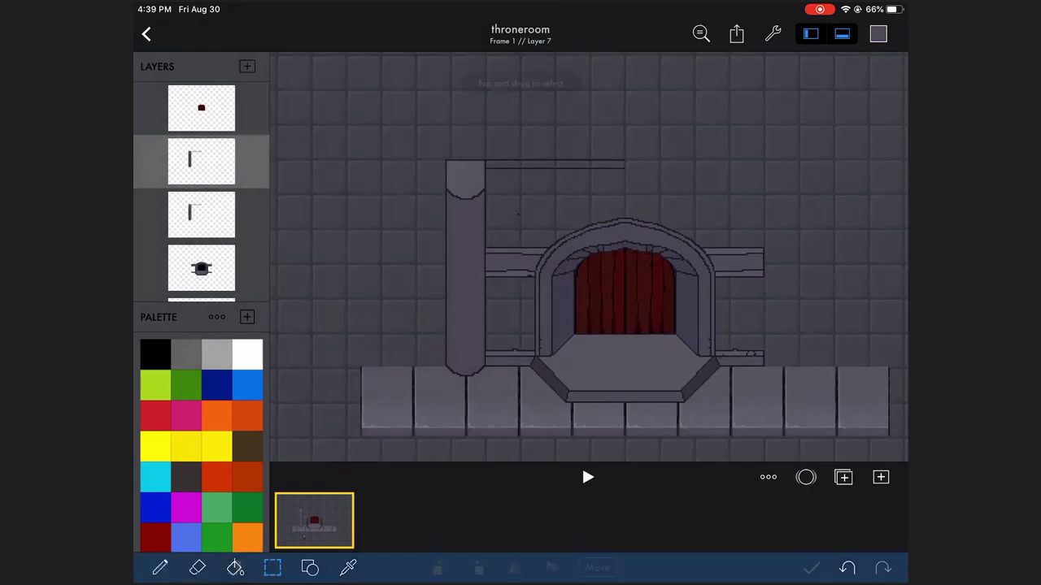
mouse_move(446, 167)
mouse_down()
mouse_move(484, 203)
mouse_move(375, 199)
mouse_up()
click(159, 567)
scroll(378, 173, up, 2)
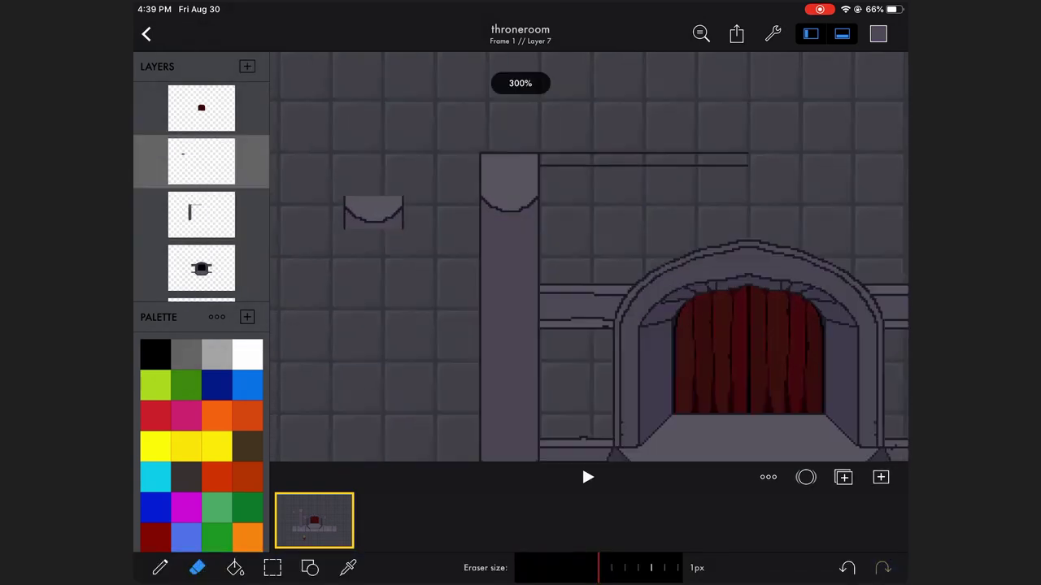
click(273, 568)
drag(326, 172, 430, 252)
drag(378, 212, 512, 233)
click(160, 567)
Step: Move the lower arch band up the pillar
click(197, 567)
scroll(590, 256, up, 2)
scroll(589, 256, up, 1)
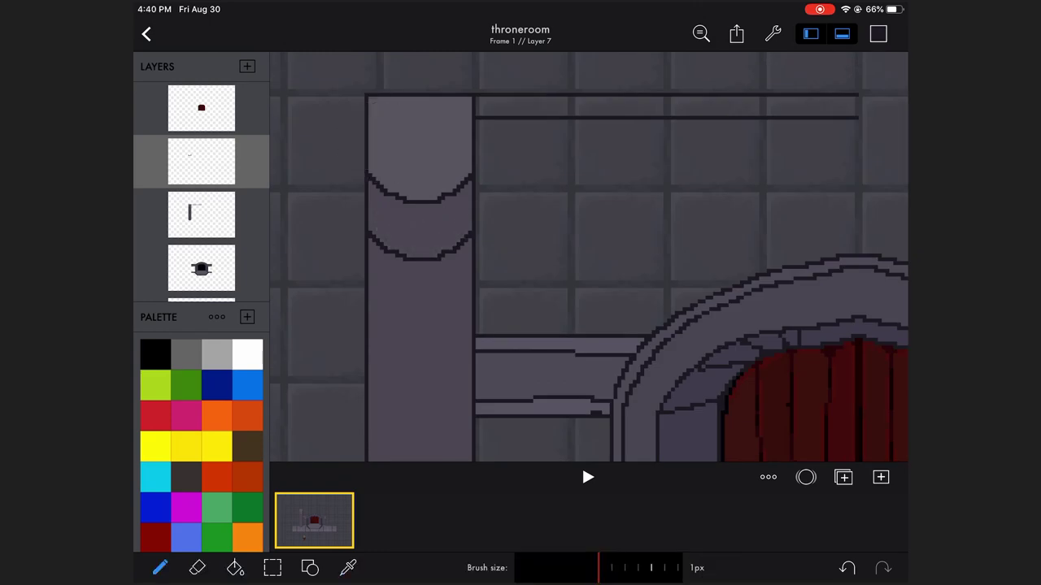
click(272, 568)
drag(361, 215, 511, 324)
drag(436, 268, 436, 239)
click(159, 567)
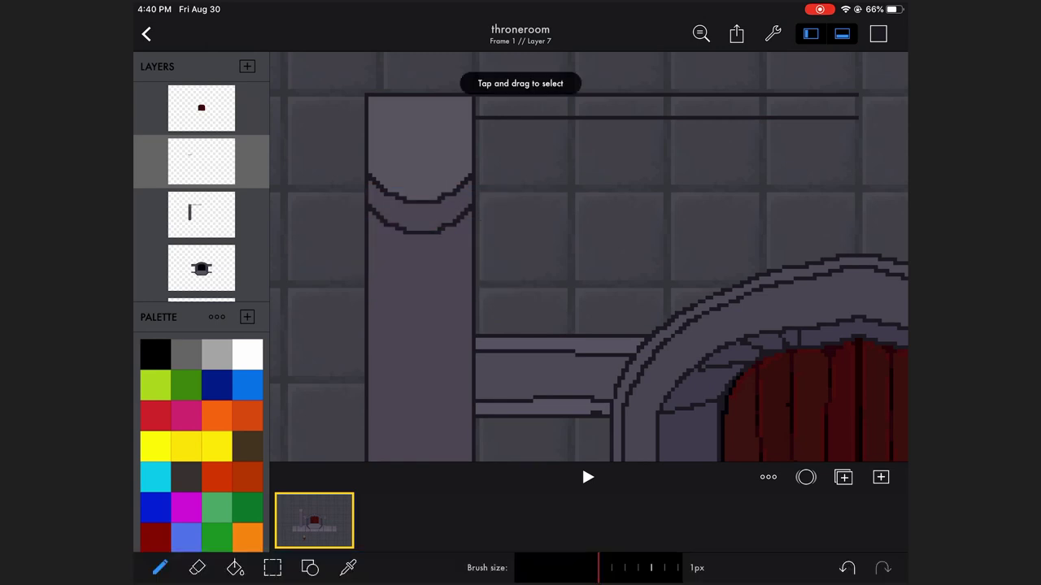
Step: Copy the pillar's arch band and paint over its lower arc line in the pillar colour
scroll(589, 257, down, 3)
scroll(588, 257, up, 5)
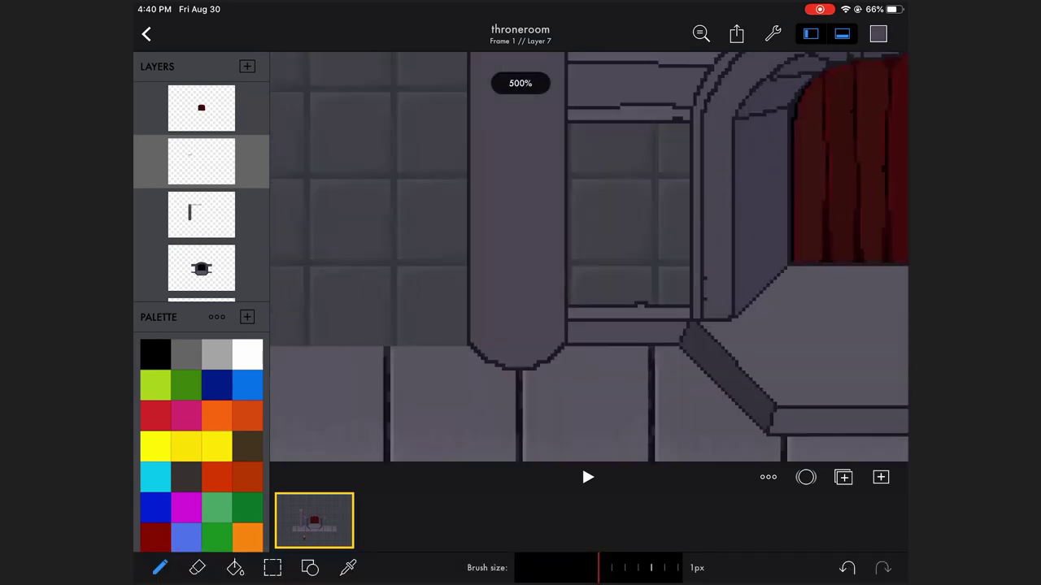
click(197, 567)
scroll(588, 257, down, 3)
scroll(589, 257, down, 2)
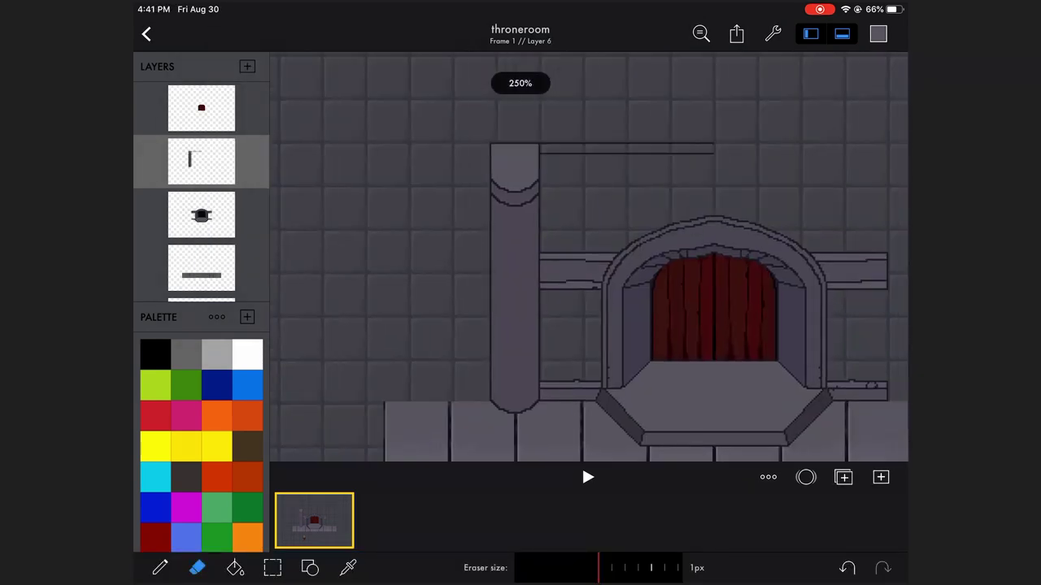
scroll(589, 257, down, 3)
scroll(588, 257, up, 3)
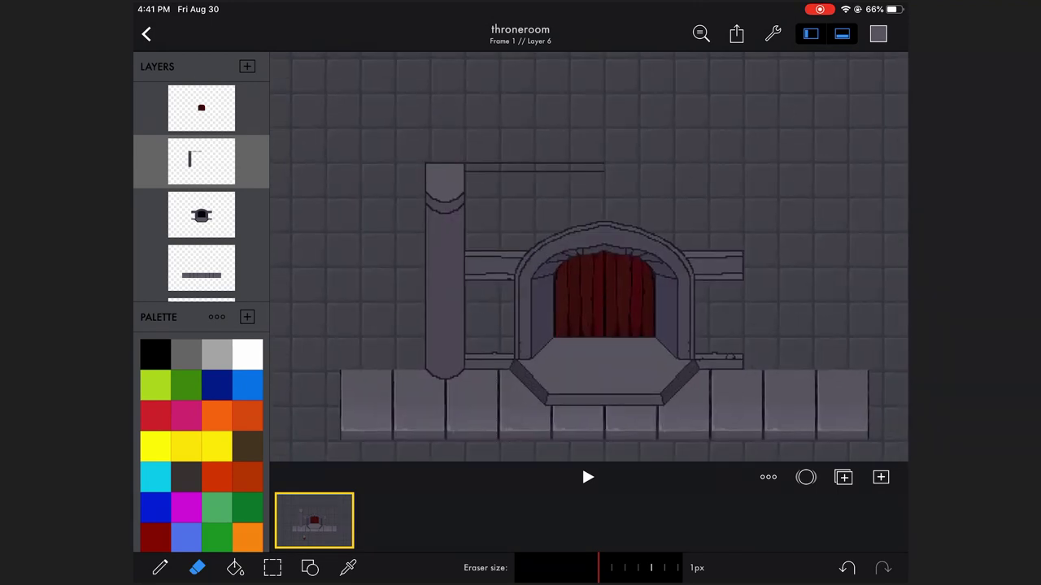
scroll(589, 257, up, 3)
click(272, 568)
drag(326, 233, 418, 275)
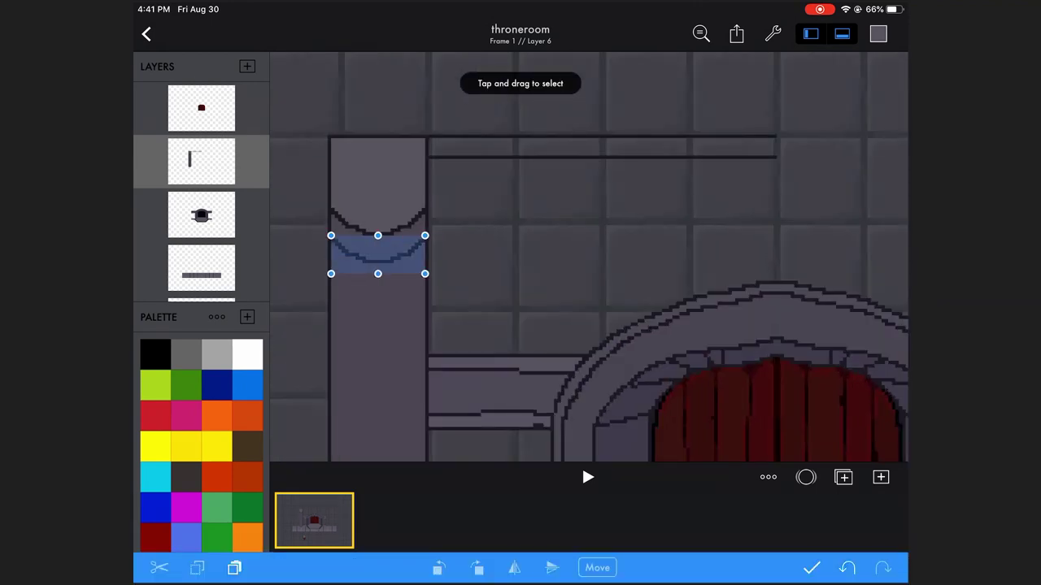
click(814, 567)
click(159, 568)
click(348, 568)
click(350, 218)
drag(334, 236, 422, 241)
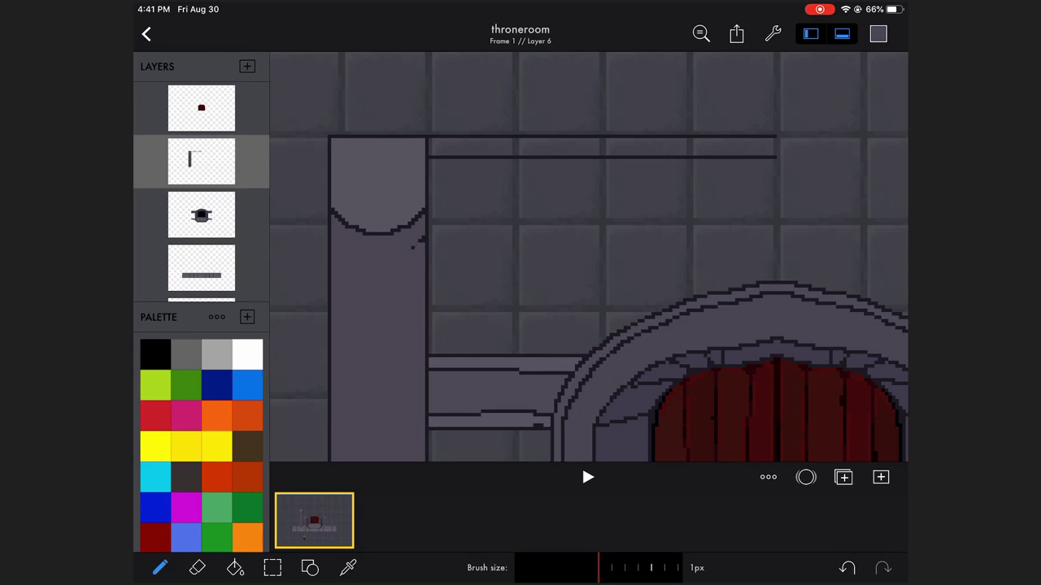
Step: Add a new layer and paste the copied arch band as a floating piece
click(247, 66)
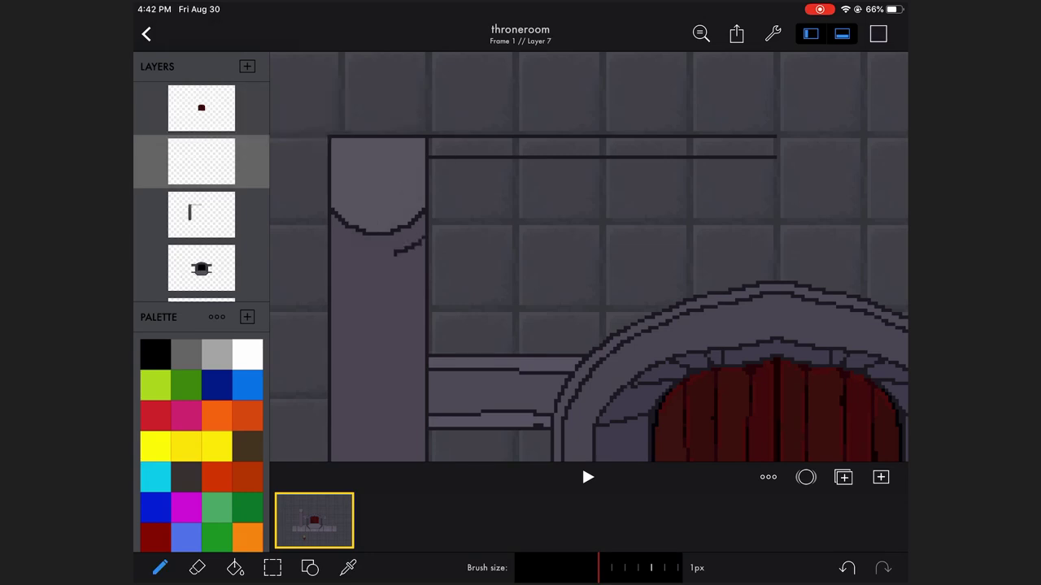
click(201, 161)
click(418, 165)
drag(379, 227, 378, 246)
click(811, 567)
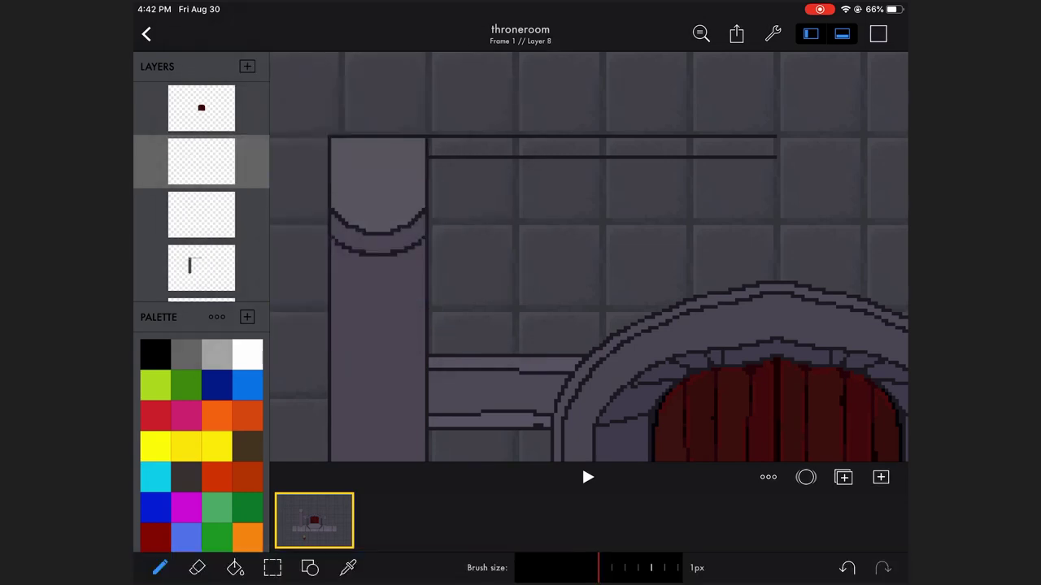
scroll(589, 256, down, 3)
scroll(589, 257, up, 4)
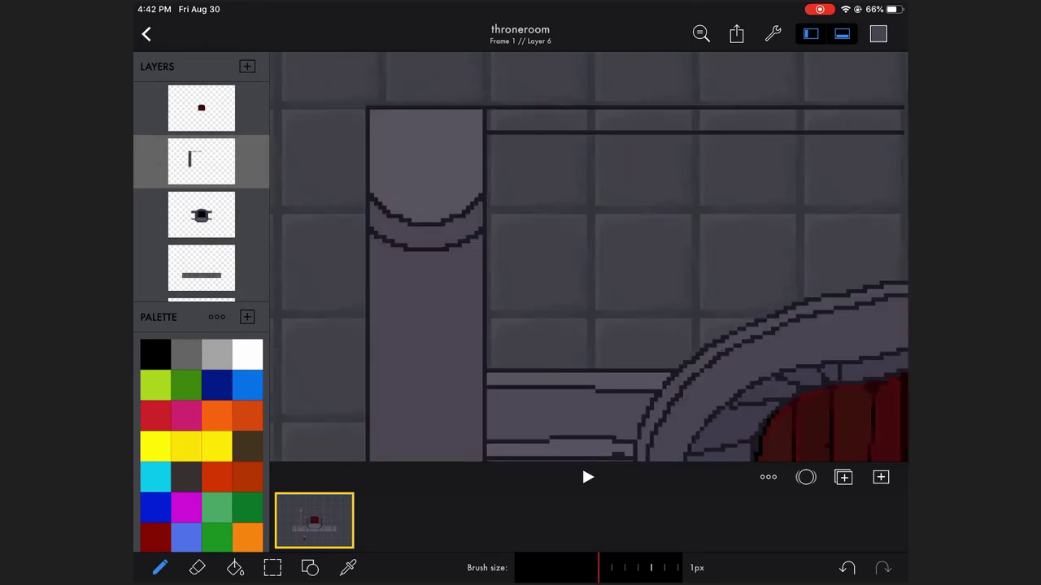
scroll(589, 257, down, 3)
scroll(589, 257, up, 3)
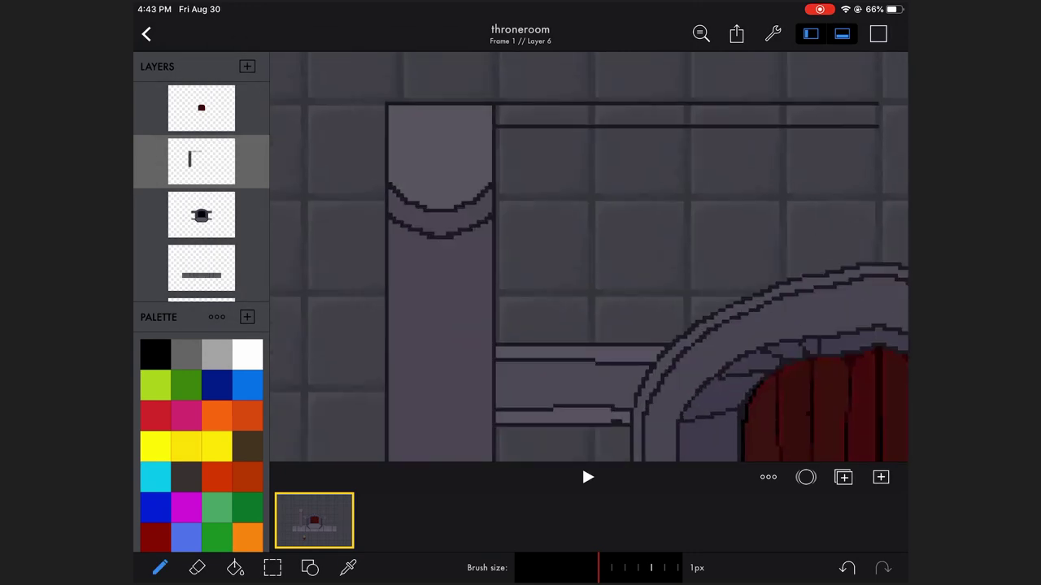
scroll(589, 257, down, 2)
scroll(589, 257, up, 3)
scroll(589, 257, down, 4)
scroll(589, 257, up, 3)
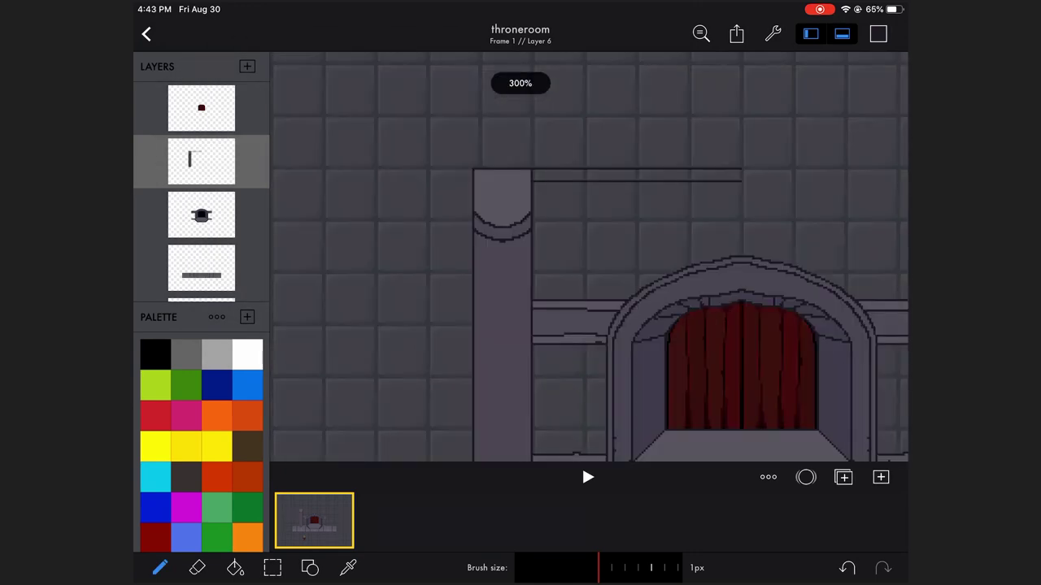
scroll(589, 257, down, 4)
scroll(589, 257, up, 2)
scroll(589, 257, up, 2)
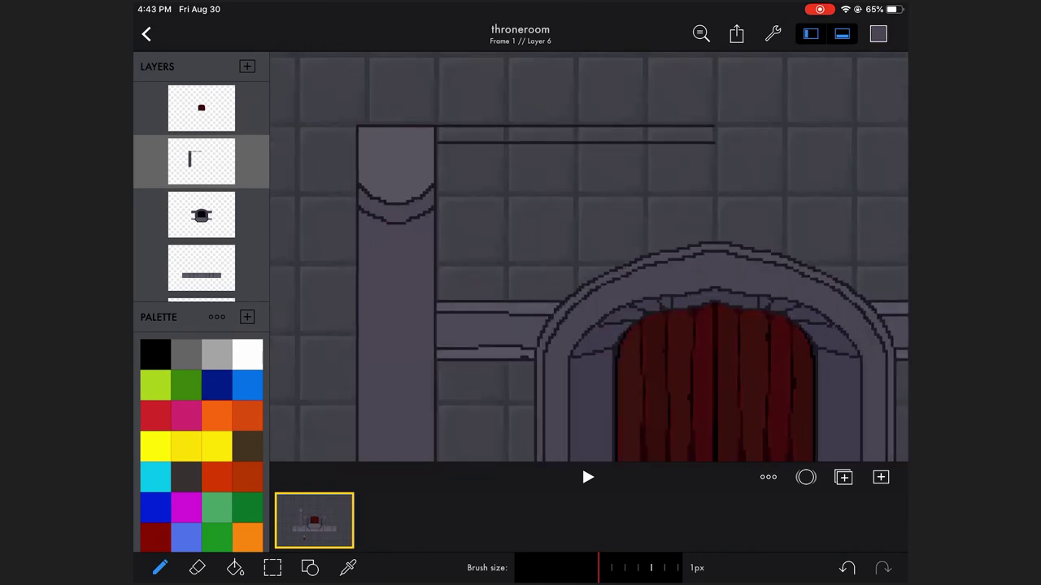
scroll(589, 257, down, 2)
scroll(483, 226, up, 2)
scroll(483, 226, up, 2)
scroll(483, 226, up, 2)
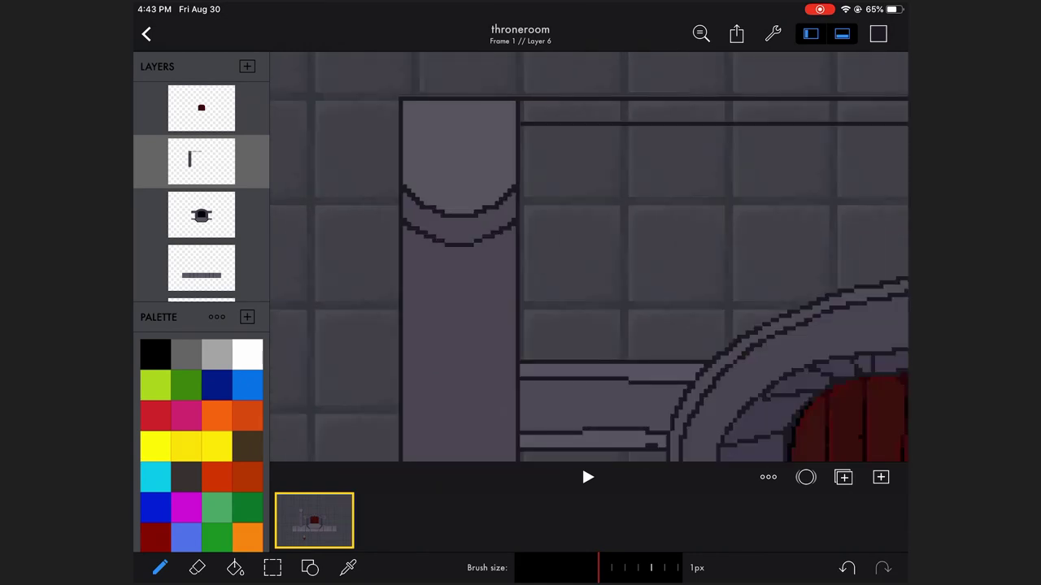
scroll(589, 257, down, 4)
key(ctrl+v)
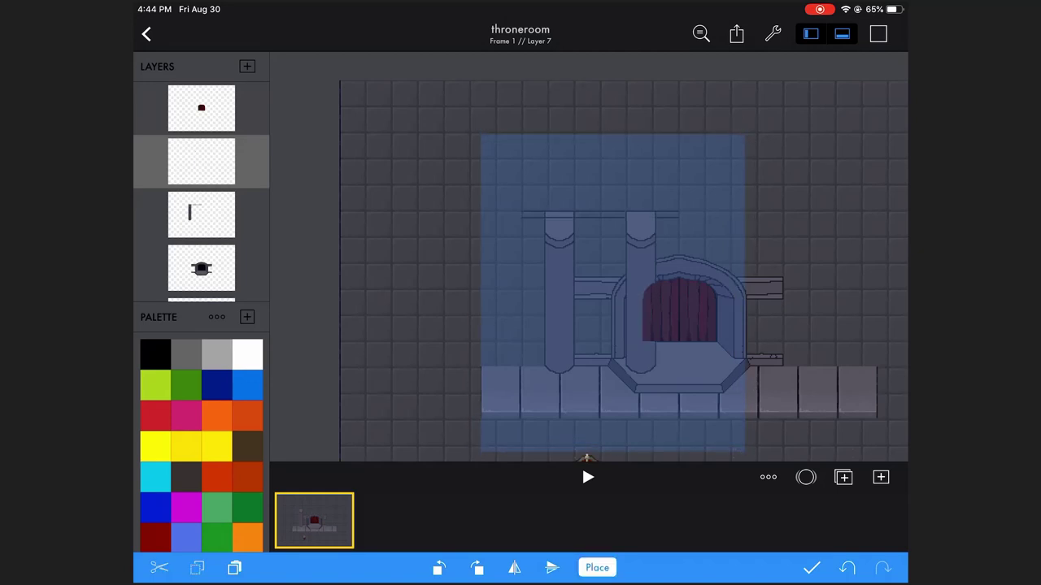
Step: Place the pasted band copy to the right and commit it
drag(602, 284, 770, 294)
click(597, 567)
scroll(589, 257, up, 3)
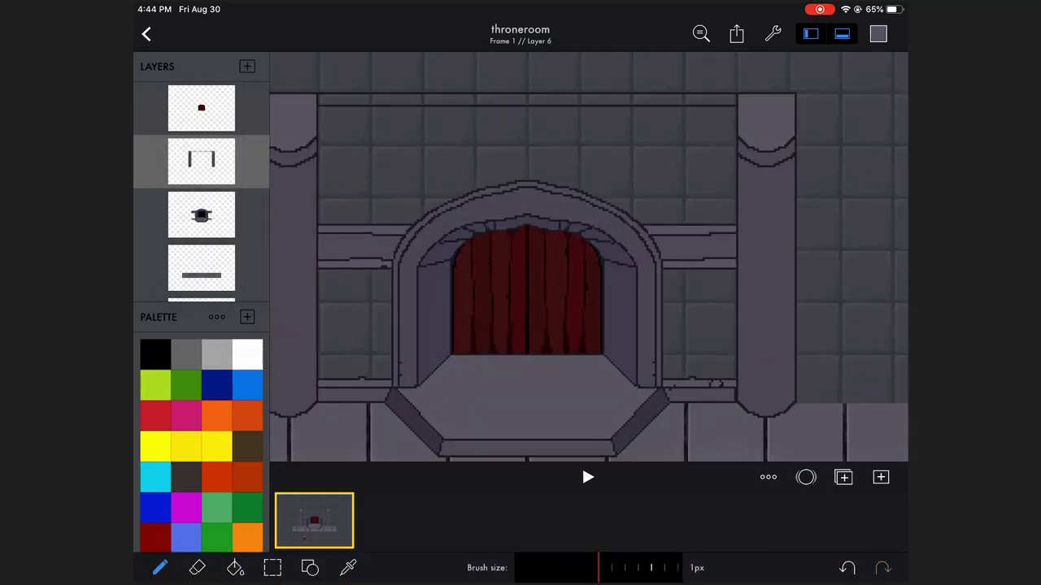
scroll(589, 257, down, 3)
scroll(588, 257, down, 3)
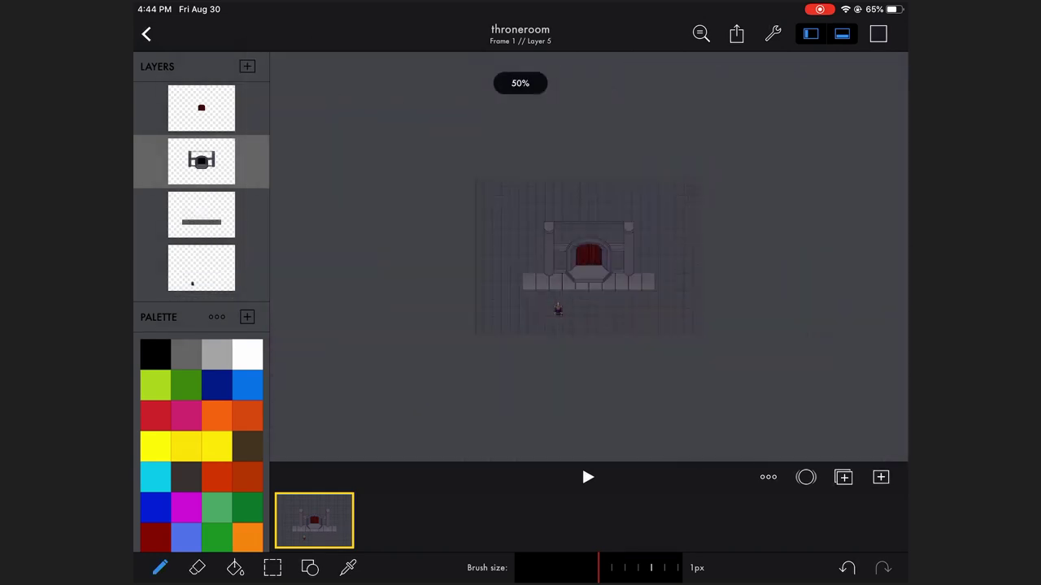
scroll(589, 257, up, 4)
Step: Fill the back wall with a dark blue
click(235, 568)
click(879, 33)
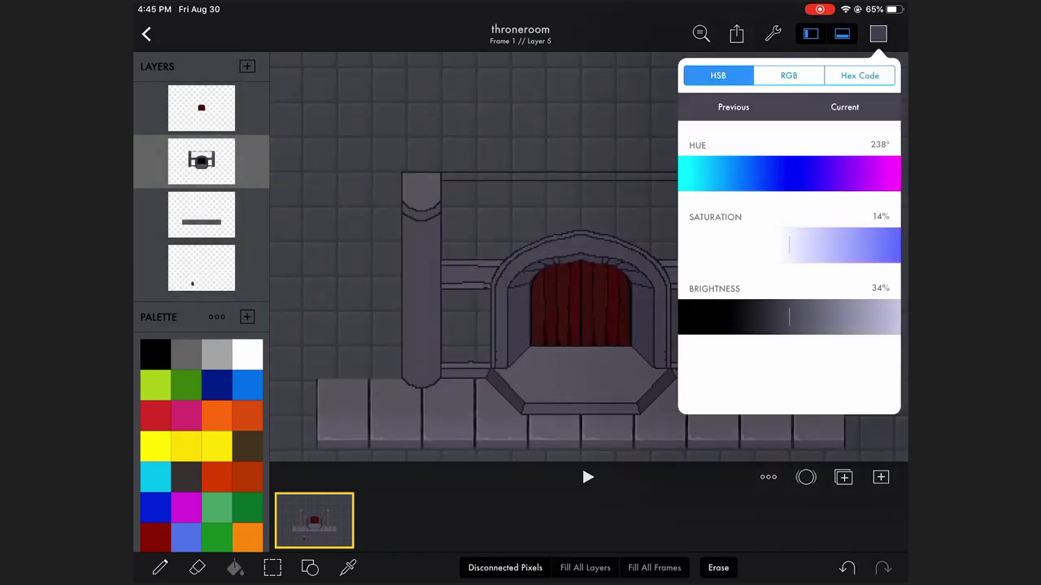
click(520, 211)
click(878, 34)
scroll(589, 257, down, 3)
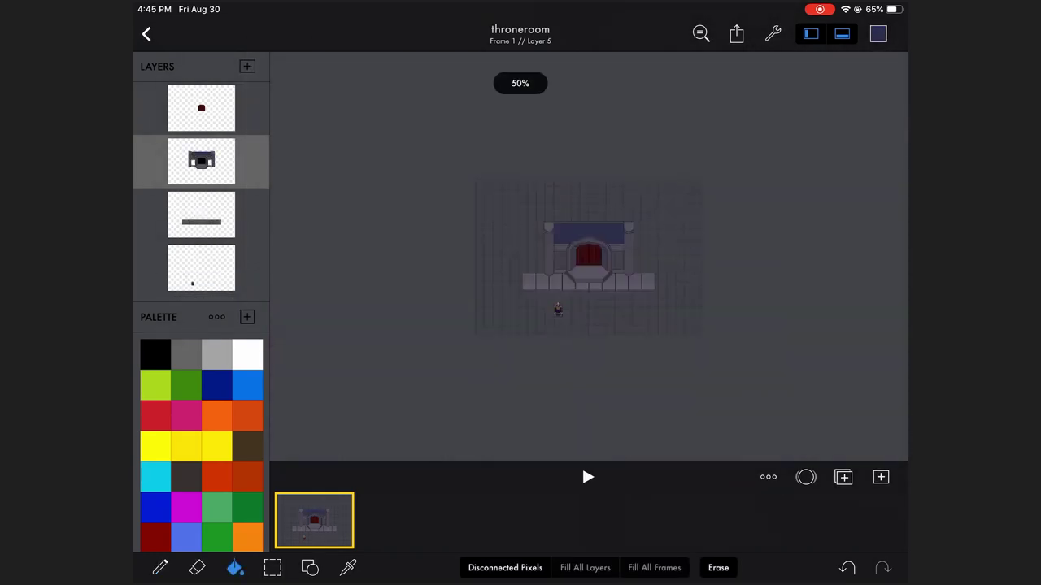
scroll(589, 257, up, 3)
Step: Adjust the blue's saturation and brightness and refill the back wall with it
click(879, 34)
drag(813, 246, 788, 245)
click(878, 33)
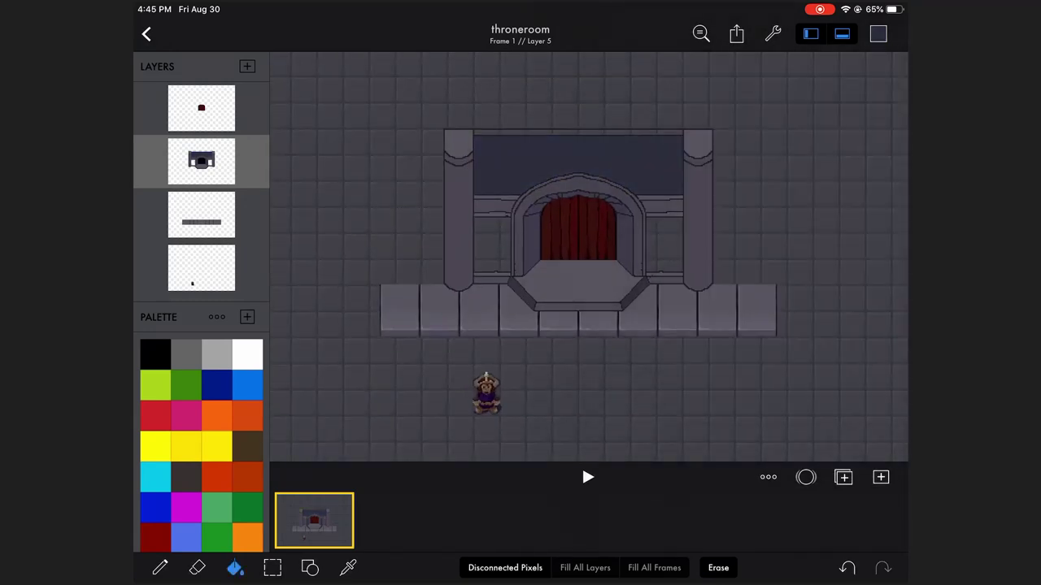
scroll(589, 257, down, 3)
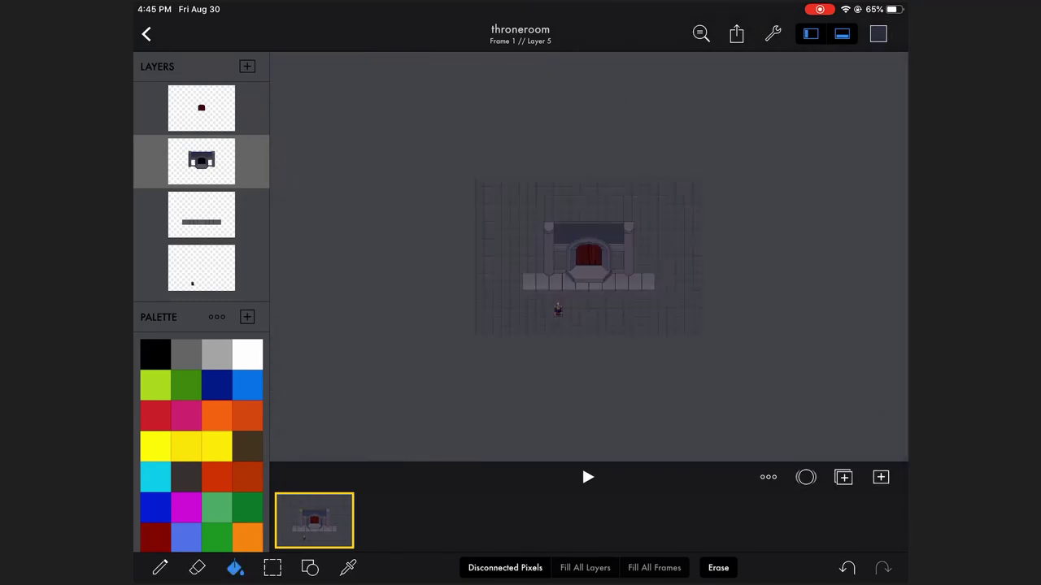
scroll(589, 257, up, 3)
click(878, 33)
click(878, 34)
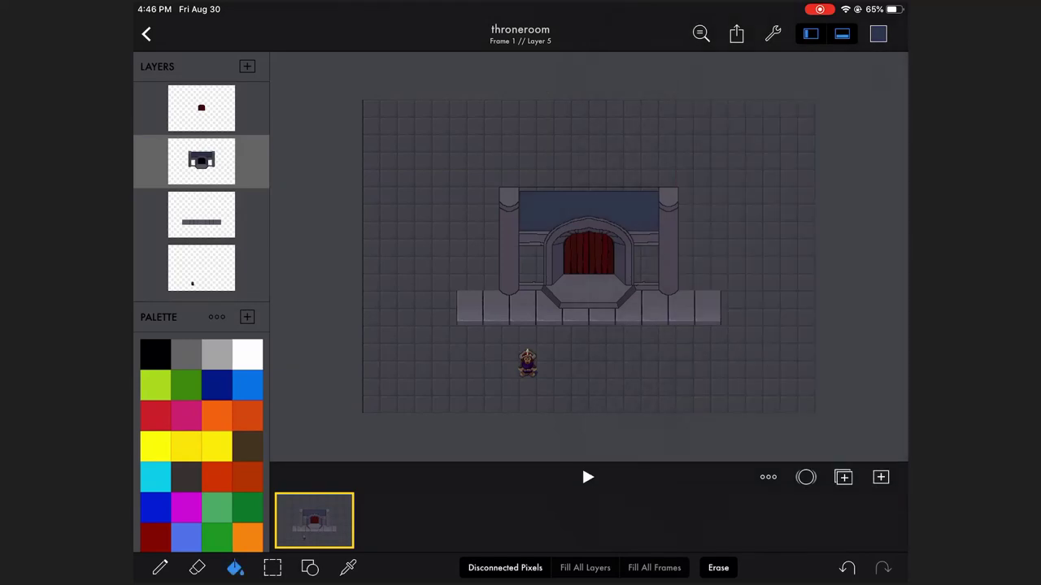
scroll(589, 257, up, 2)
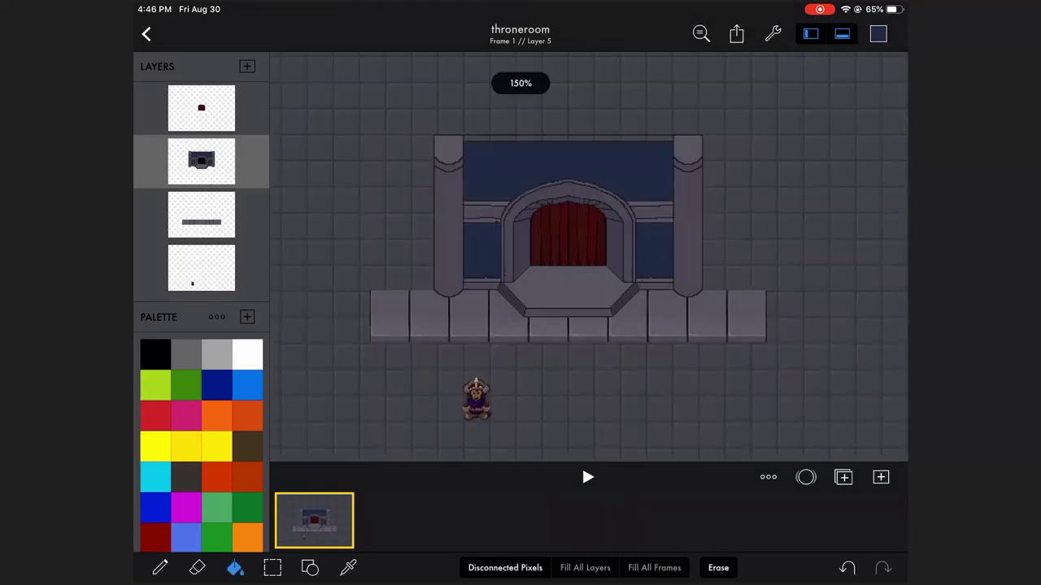
scroll(589, 257, up, 2)
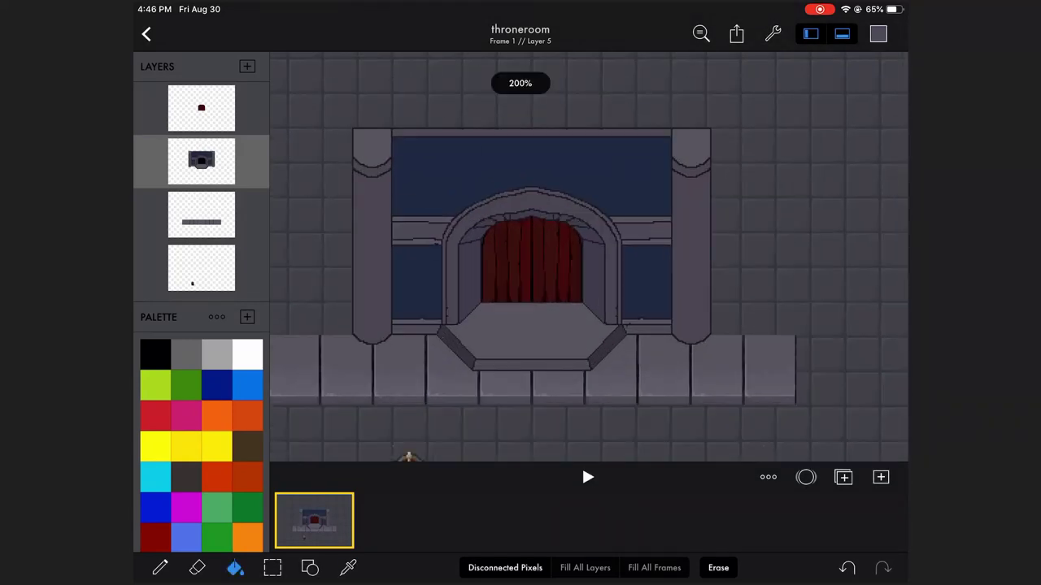
scroll(589, 257, down, 2)
Step: Paint the top edge of the back wall dark red, then brighten the red
click(878, 33)
drag(846, 170, 895, 170)
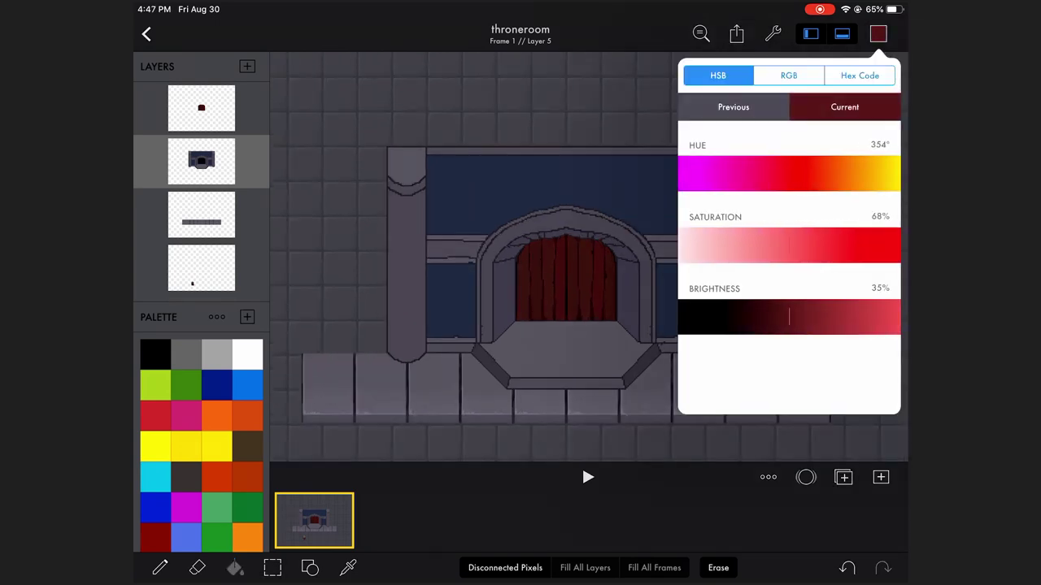
click(878, 33)
click(878, 33)
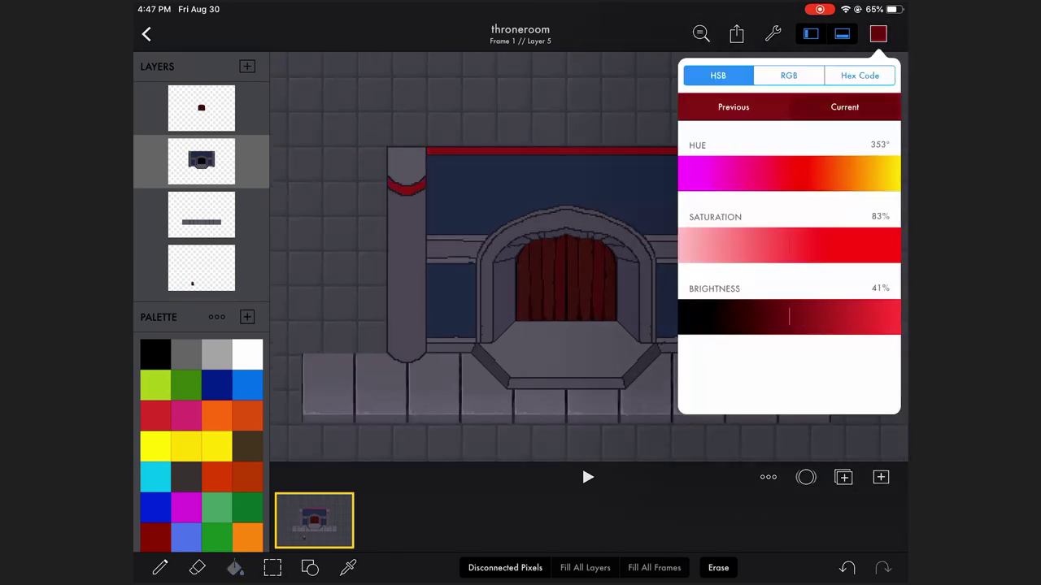
click(878, 33)
scroll(588, 257, down, 2)
scroll(589, 257, up, 5)
Step: Select the red drape and commit a copy of it in place
click(272, 567)
drag(328, 179, 747, 199)
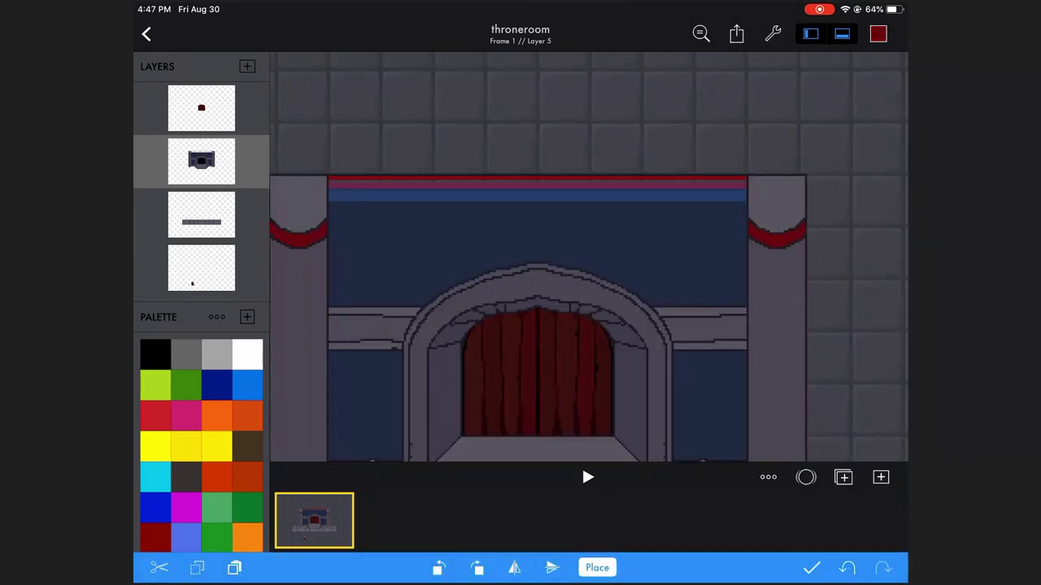
click(811, 567)
scroll(589, 257, down, 2)
scroll(588, 257, down, 2)
scroll(589, 257, down, 2)
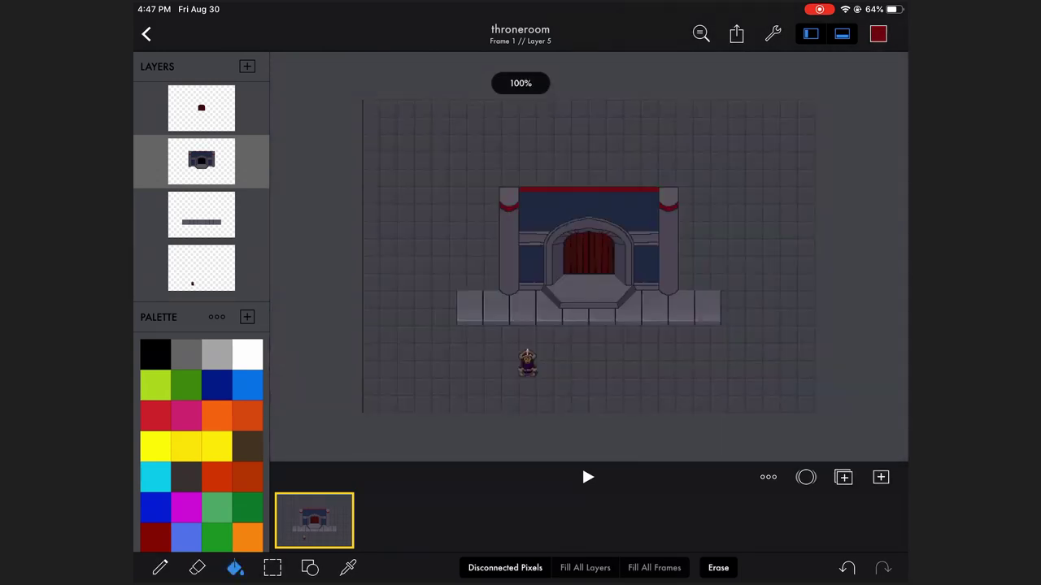
Step: Undo the last change and add a new empty layer
click(878, 33)
scroll(589, 257, up, 2)
click(847, 567)
scroll(589, 257, down, 1)
scroll(589, 257, down, 1)
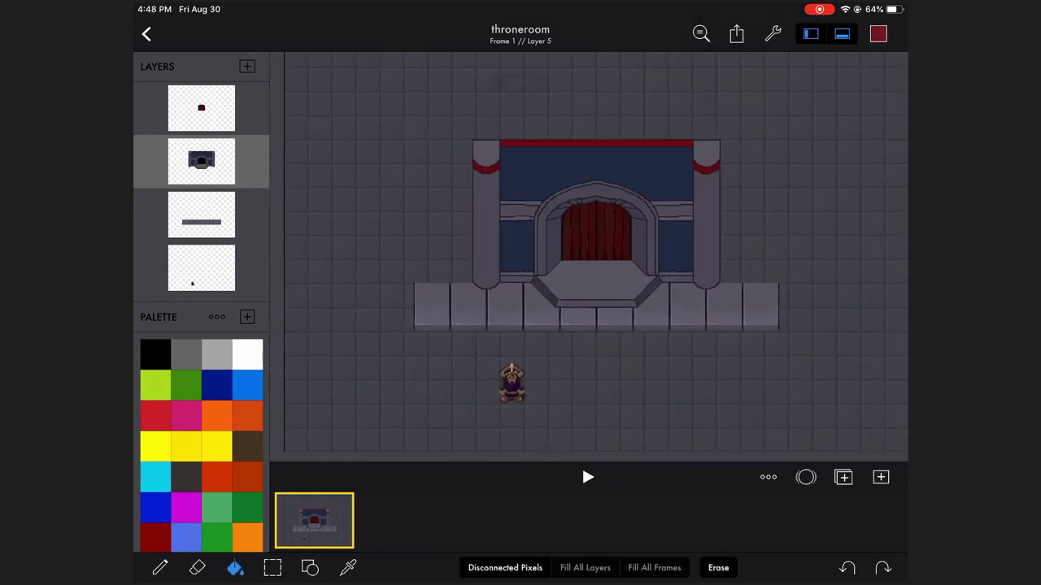
scroll(588, 256, down, 1)
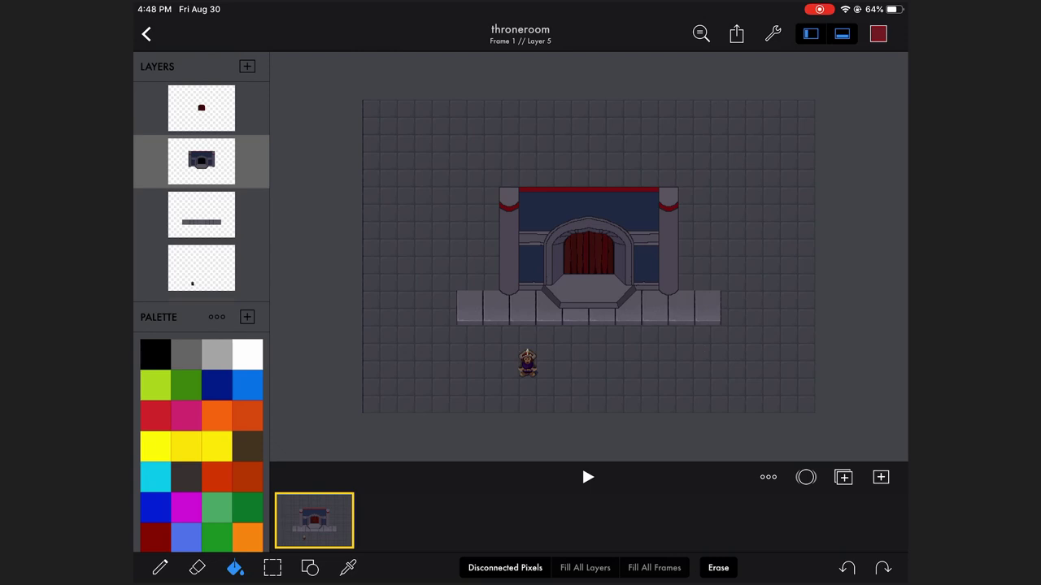
scroll(589, 257, up, 2)
scroll(588, 257, up, 1)
click(247, 66)
click(159, 567)
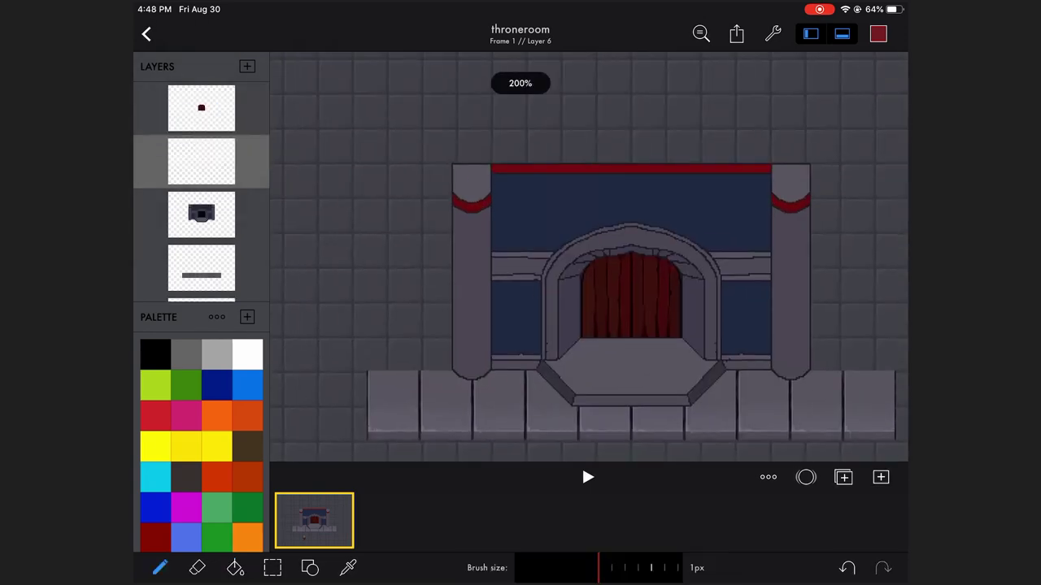
Step: Draw a tall vertical line to the left of the throne steps
click(309, 568)
scroll(589, 257, down, 3)
click(847, 568)
scroll(589, 257, down, 1)
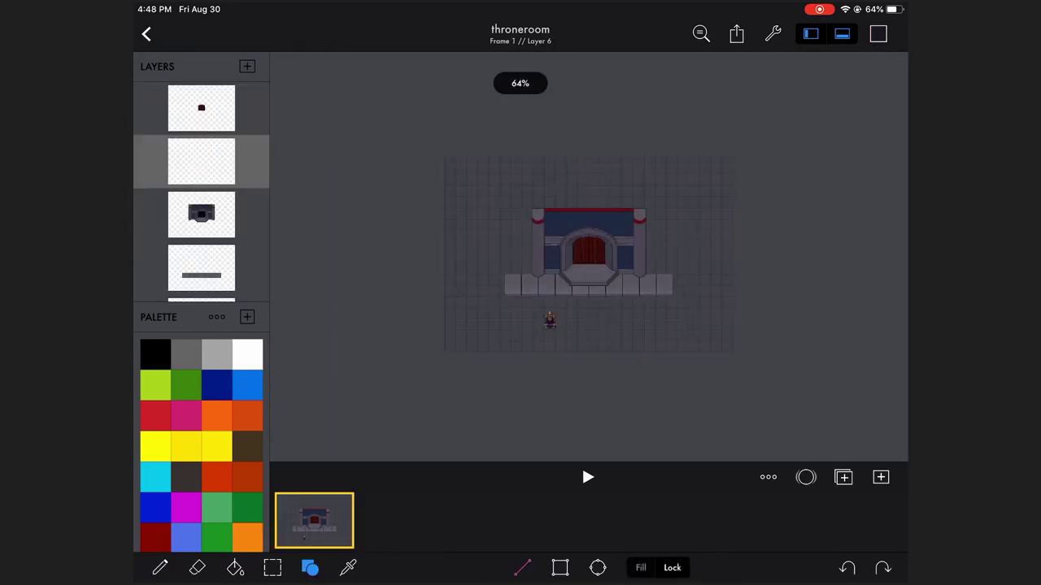
scroll(589, 257, up, 3)
mouse_move(455, 186)
mouse_down()
mouse_move(457, 358)
mouse_move(367, 356)
mouse_up()
scroll(589, 257, up, 2)
click(159, 568)
Step: Draw the rectangle outline's bottom edge, undoing a stray line
click(309, 568)
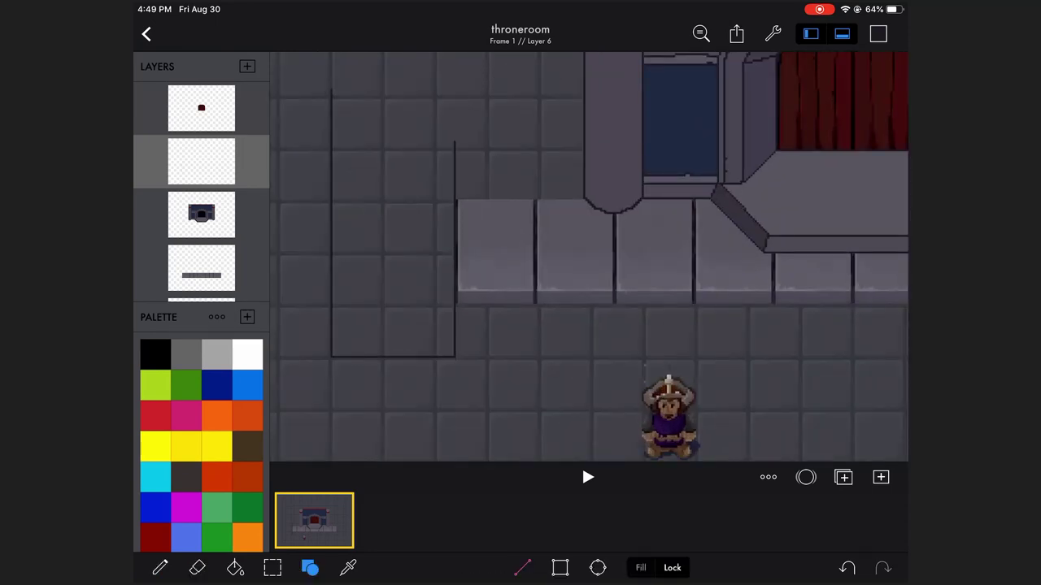
scroll(589, 257, down, 2)
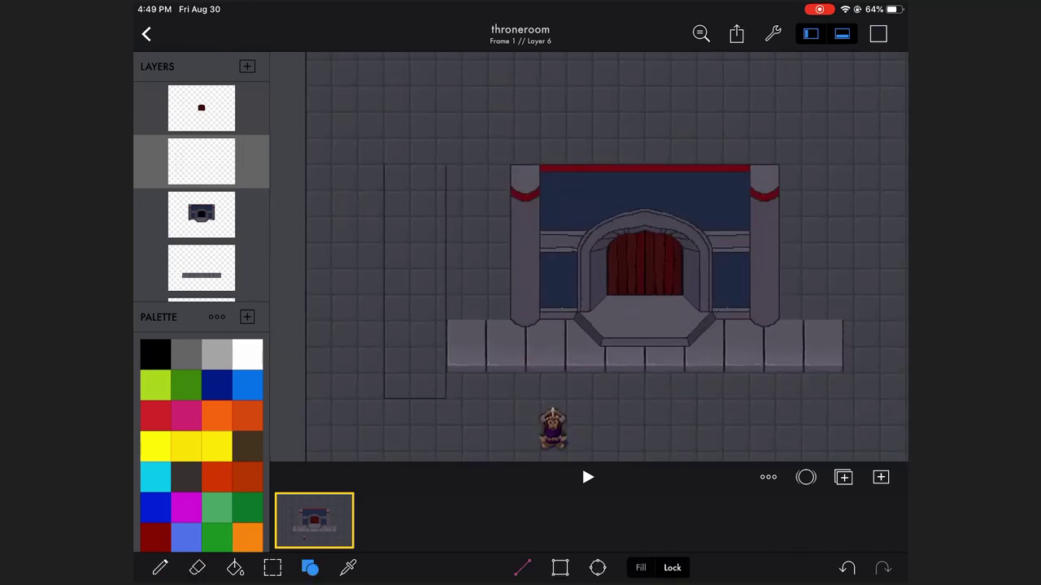
click(235, 568)
click(847, 568)
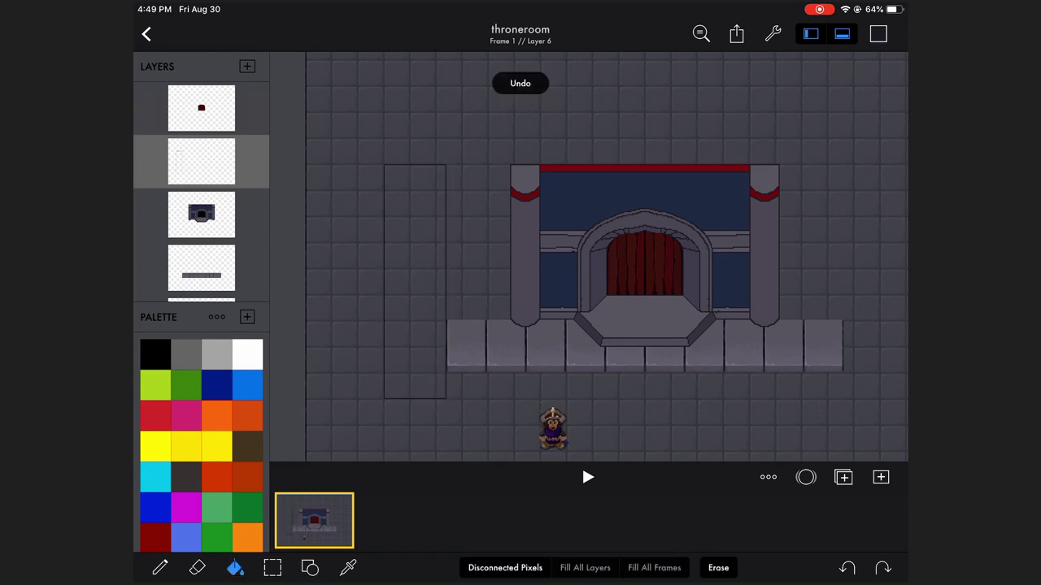
scroll(607, 257, up, 1)
click(309, 567)
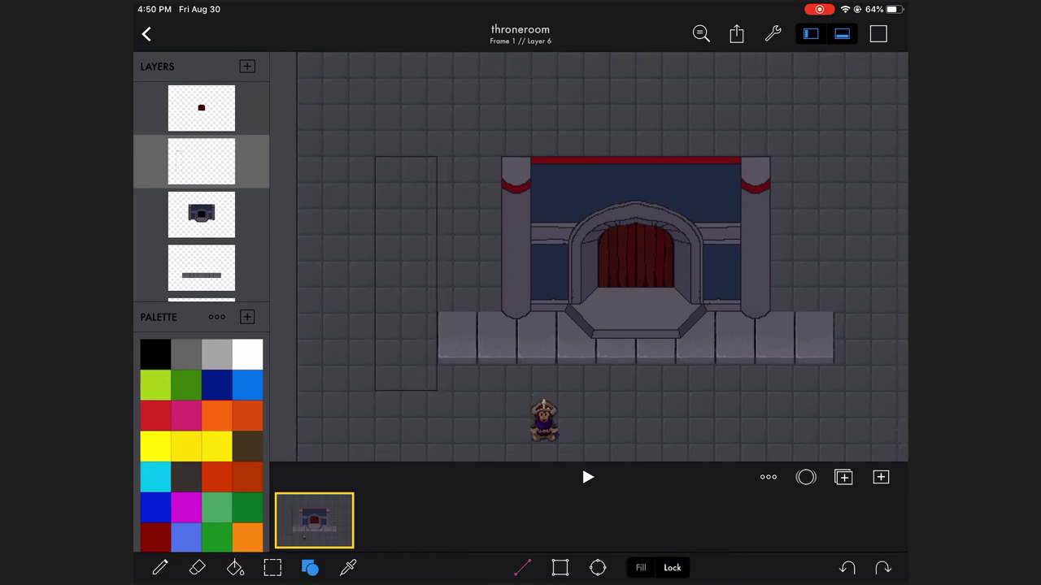
scroll(589, 257, down, 2)
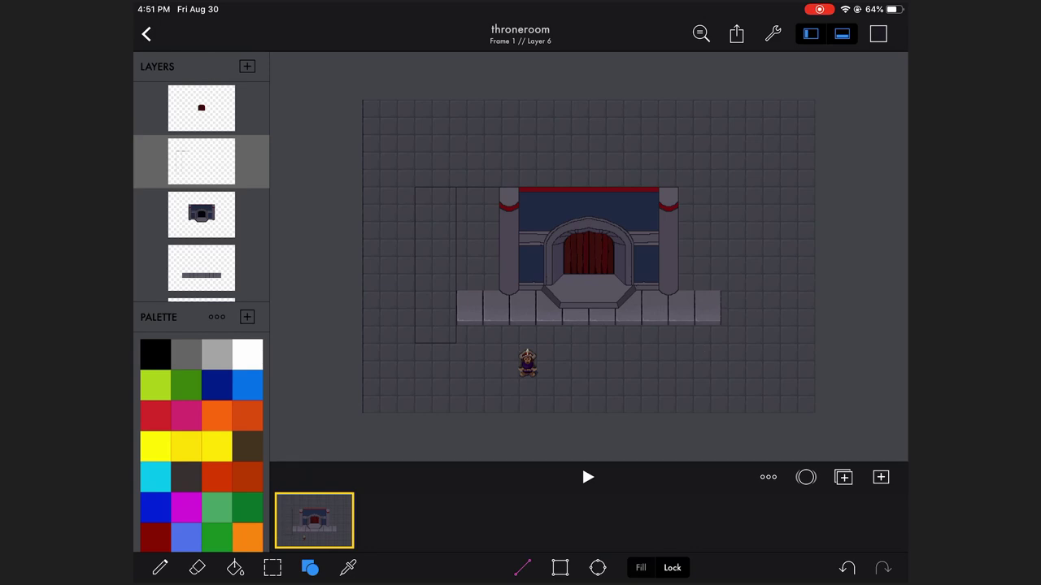
Step: Copy the left wall's edge strip and move it further left, doubling the outline
scroll(588, 257, up, 2)
scroll(589, 257, down, 2)
scroll(589, 257, up, 2)
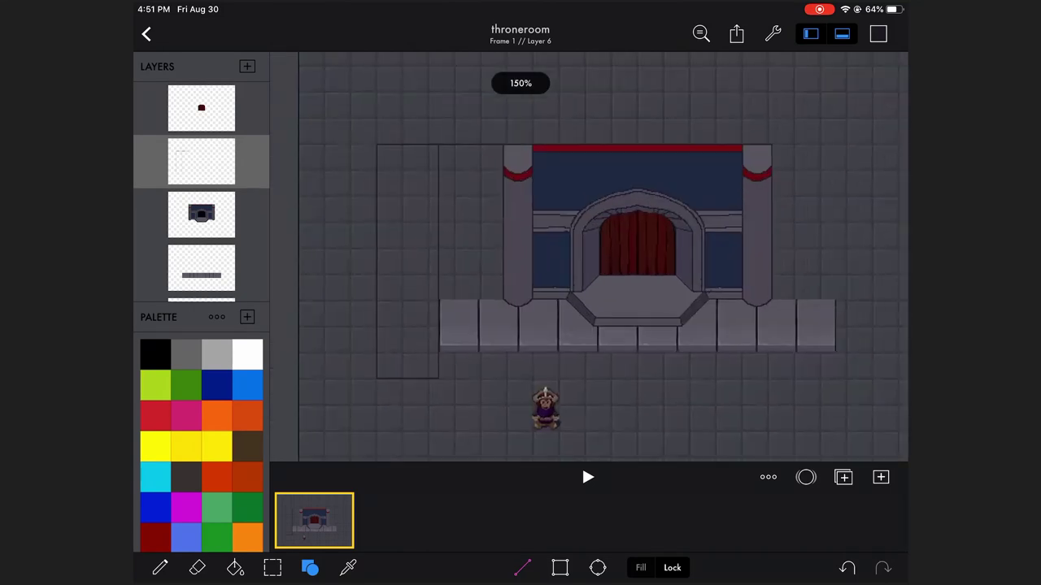
scroll(604, 257, up, 2)
key(ctrl+z)
click(272, 568)
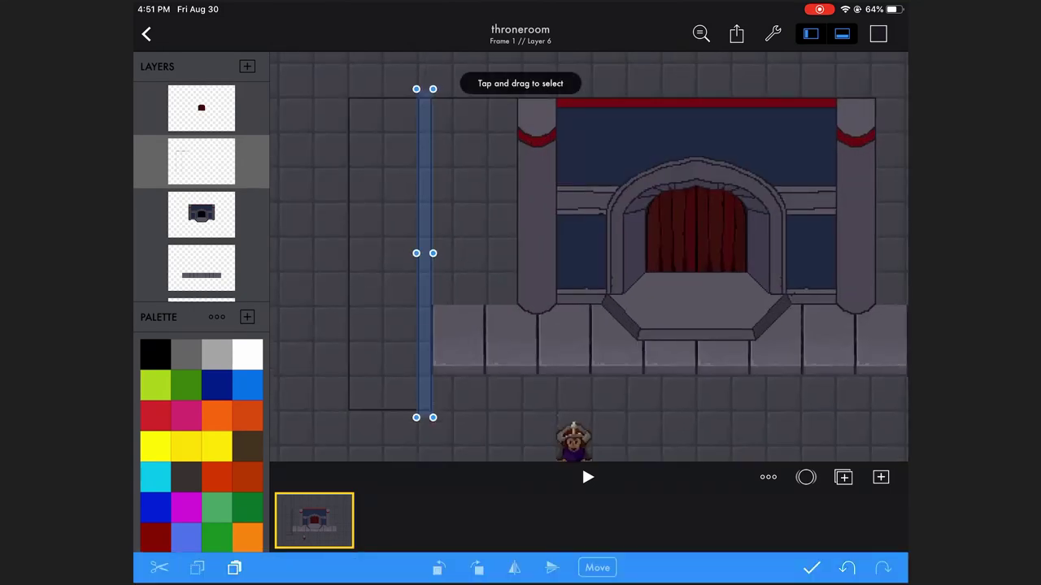
drag(425, 253, 341, 253)
click(811, 568)
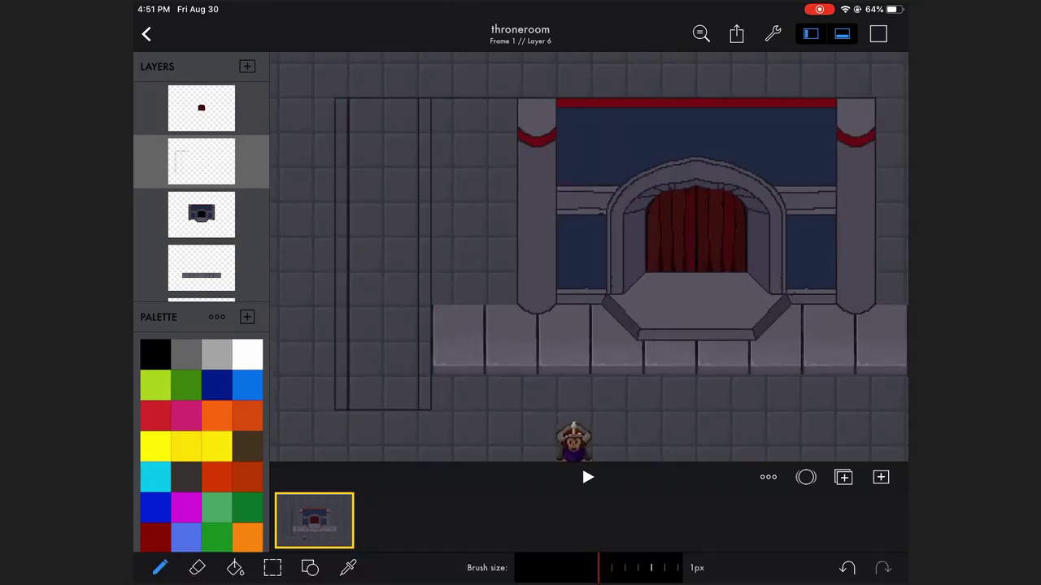
Step: With the shape tool active, bring the grey overlay layer into reach
click(310, 567)
scroll(588, 257, up, 2)
scroll(589, 257, down, 3)
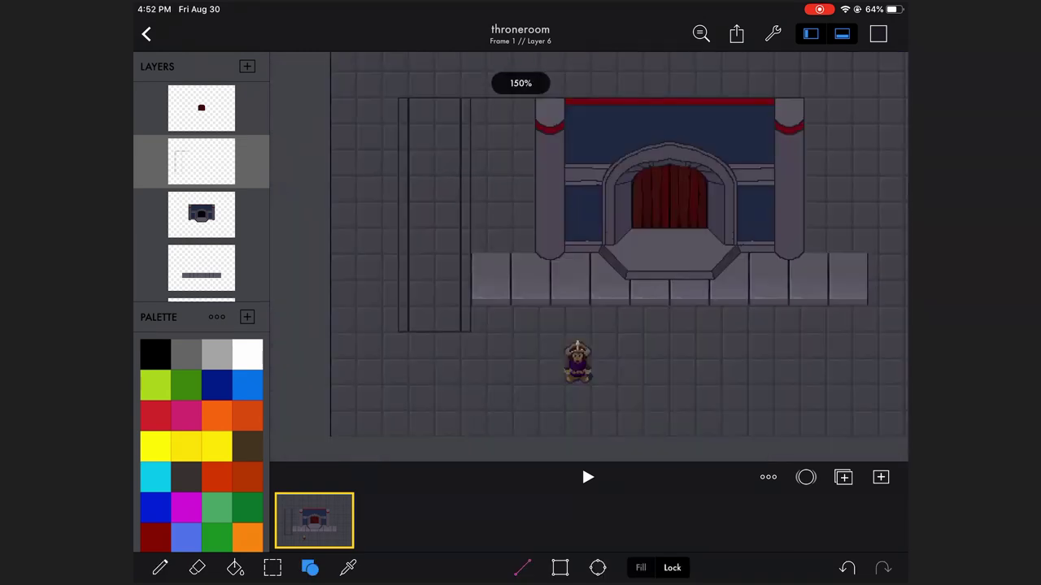
scroll(618, 244, down, 3)
scroll(201, 195, down, 3)
click(201, 233)
Step: Lower the grey overlay layer's opacity to about 74%
click(201, 233)
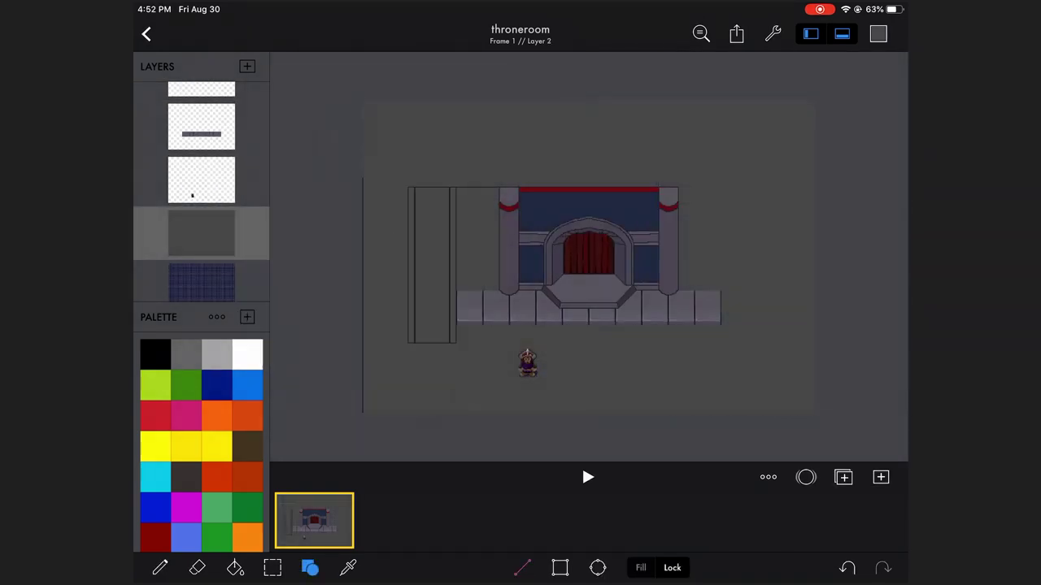
click(201, 233)
drag(423, 204, 382, 204)
click(201, 234)
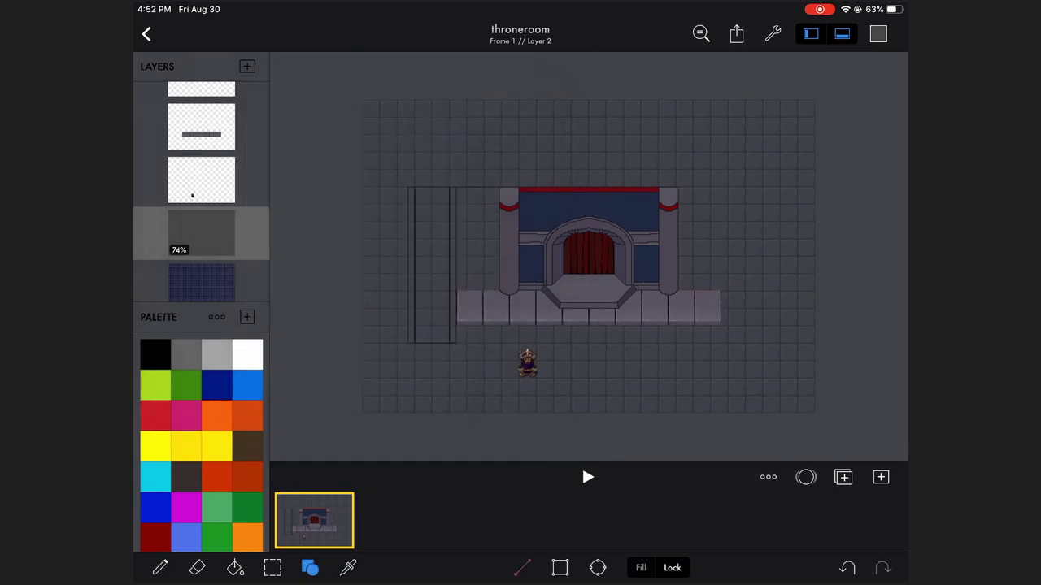
Step: On the throne wall layer, cut the left pillar area and place it further left
scroll(201, 195, up, 3)
click(201, 215)
scroll(589, 257, up, 2)
click(272, 567)
drag(558, 103, 634, 341)
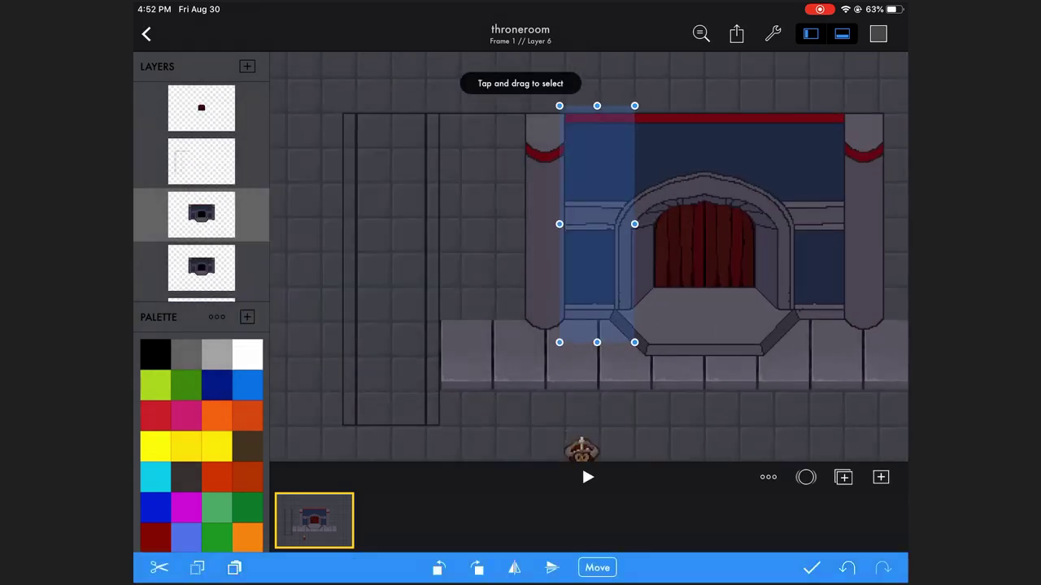
click(158, 568)
drag(597, 228, 477, 228)
click(597, 568)
Step: Move the right wall piece left and place it to extend the back wall
scroll(588, 257, down, 2)
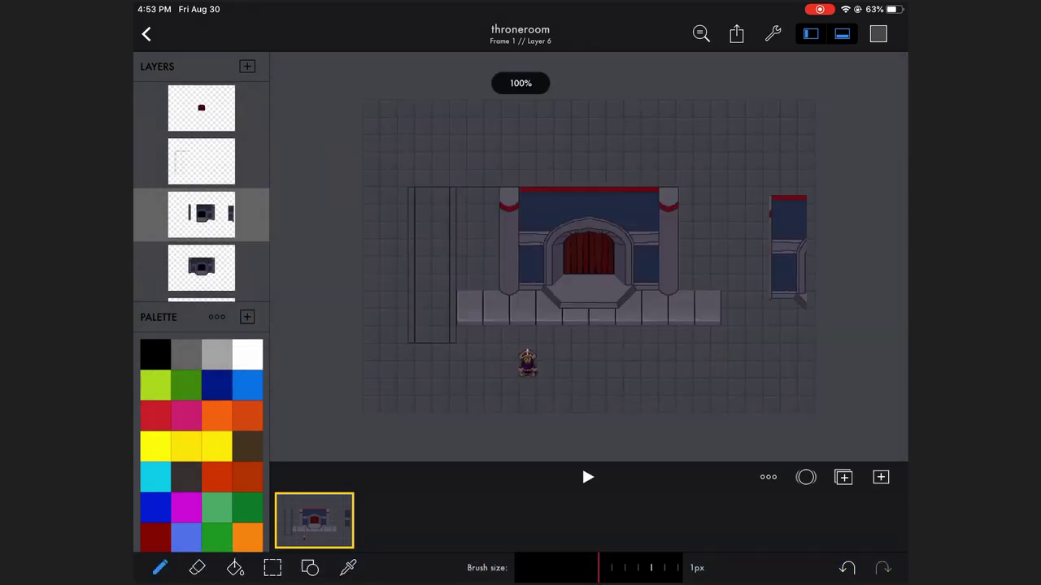
click(273, 568)
drag(769, 187, 813, 317)
click(159, 568)
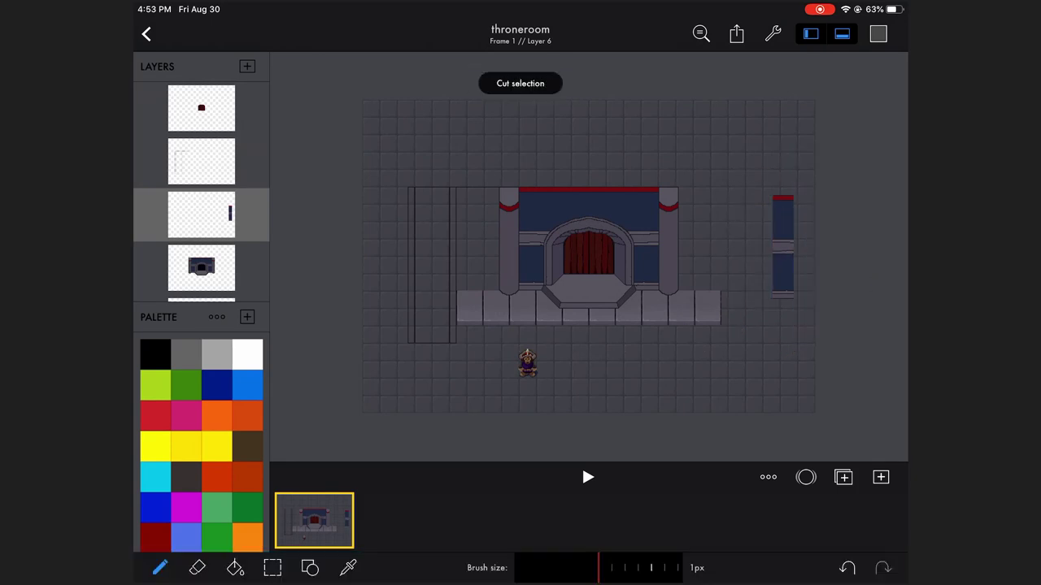
drag(789, 244, 463, 244)
scroll(589, 257, up, 2)
click(597, 568)
Step: Cut the region around the left pillar and nudge it left into place
click(201, 214)
click(272, 568)
drag(418, 99, 544, 429)
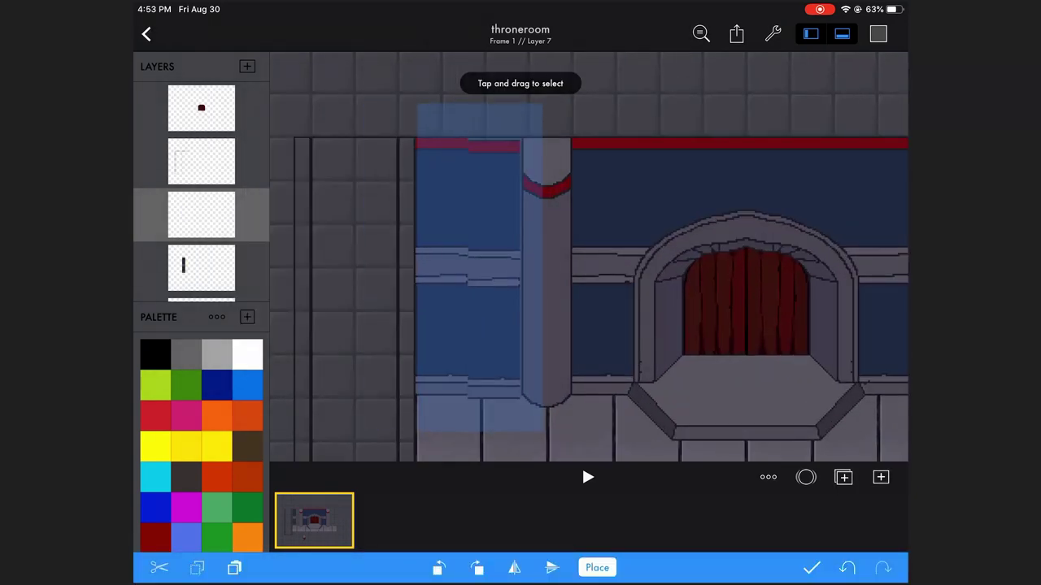
click(159, 567)
drag(488, 268, 455, 269)
click(597, 568)
Step: Zoom out to view the whole throne room with the extended back wall
click(200, 215)
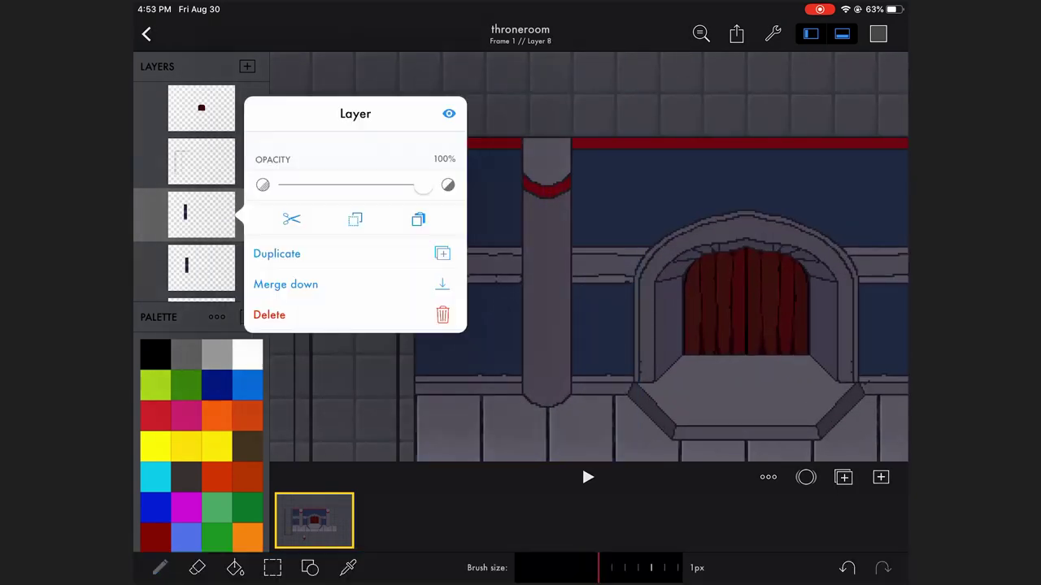
click(285, 282)
scroll(589, 257, up, 2)
click(309, 567)
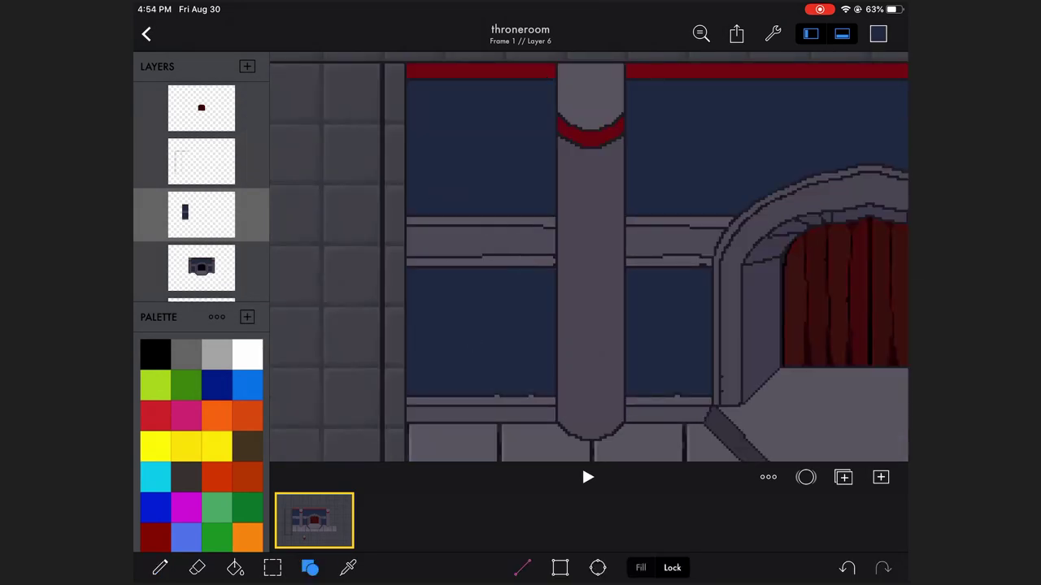
scroll(589, 257, down, 5)
drag(200, 259, 200, 205)
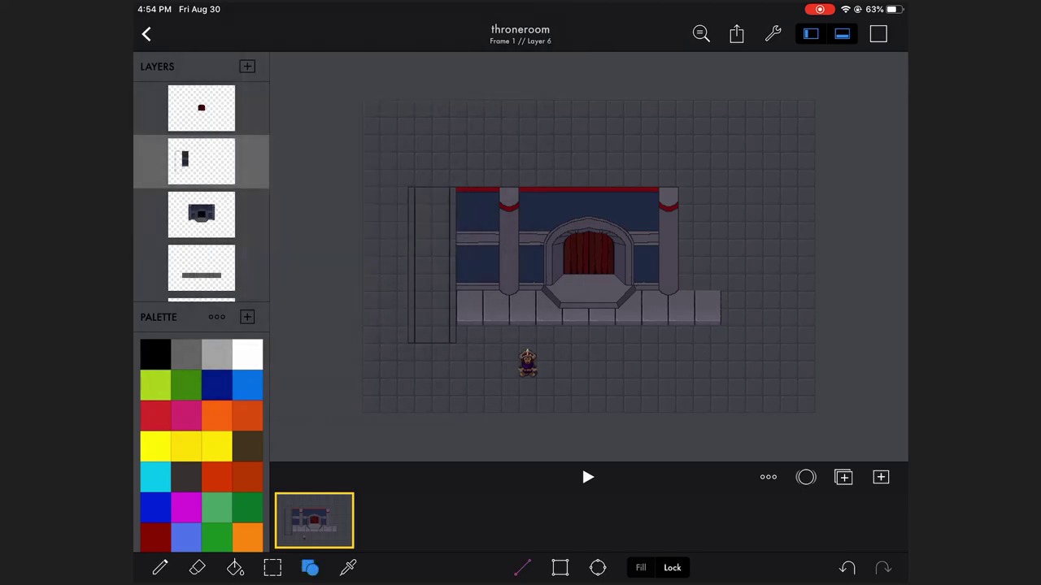
Step: Fill the left wall block with grey
click(235, 567)
click(878, 34)
click(368, 260)
click(878, 33)
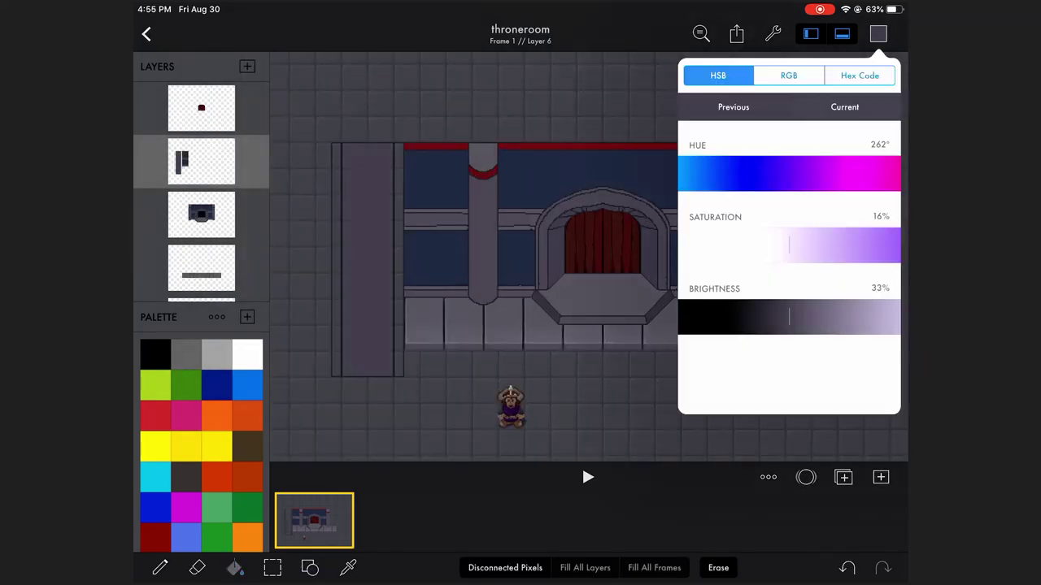
click(337, 260)
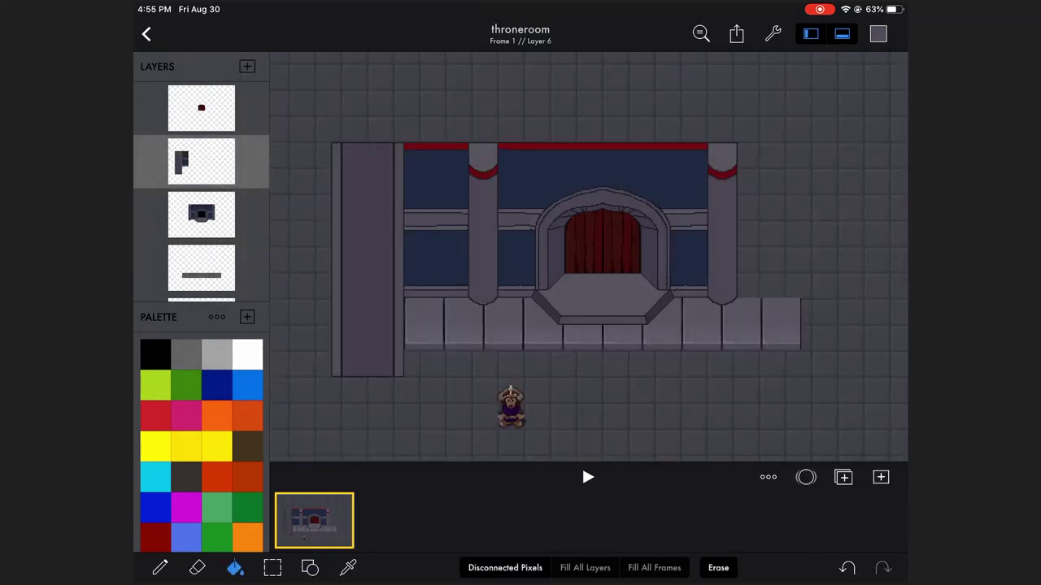
Step: Copy the left wall block to the right side and flip it horizontally
click(273, 567)
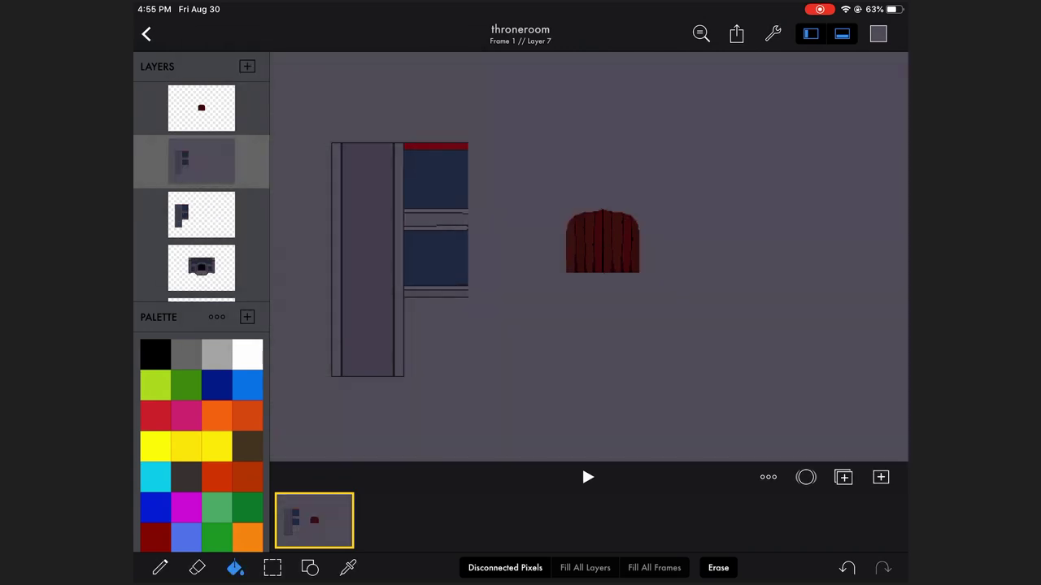
drag(302, 95, 500, 422)
drag(398, 260, 869, 260)
click(514, 567)
click(812, 567)
scroll(588, 257, down, 3)
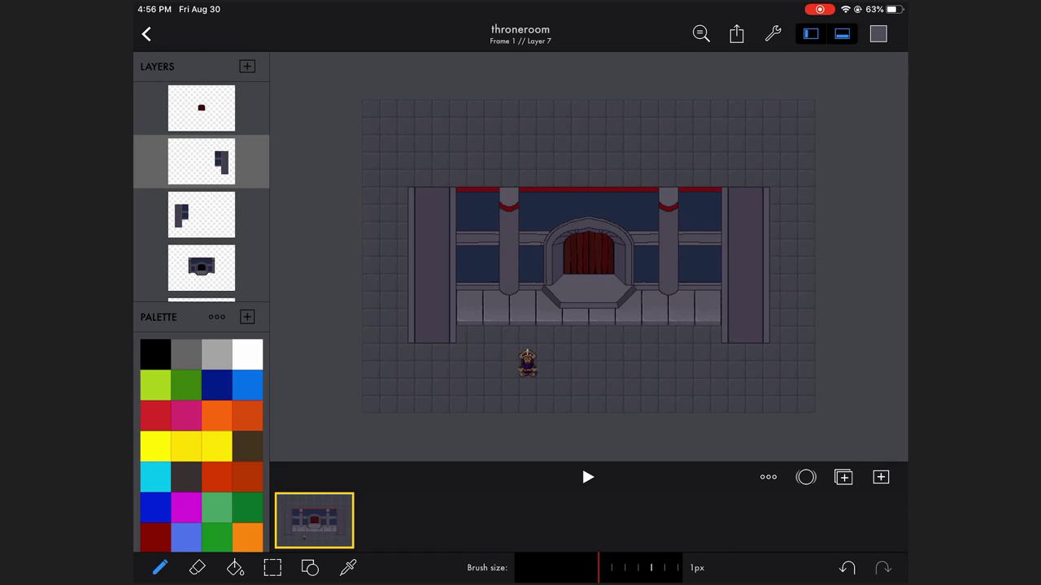
scroll(589, 256, up, 2)
scroll(589, 257, down, 2)
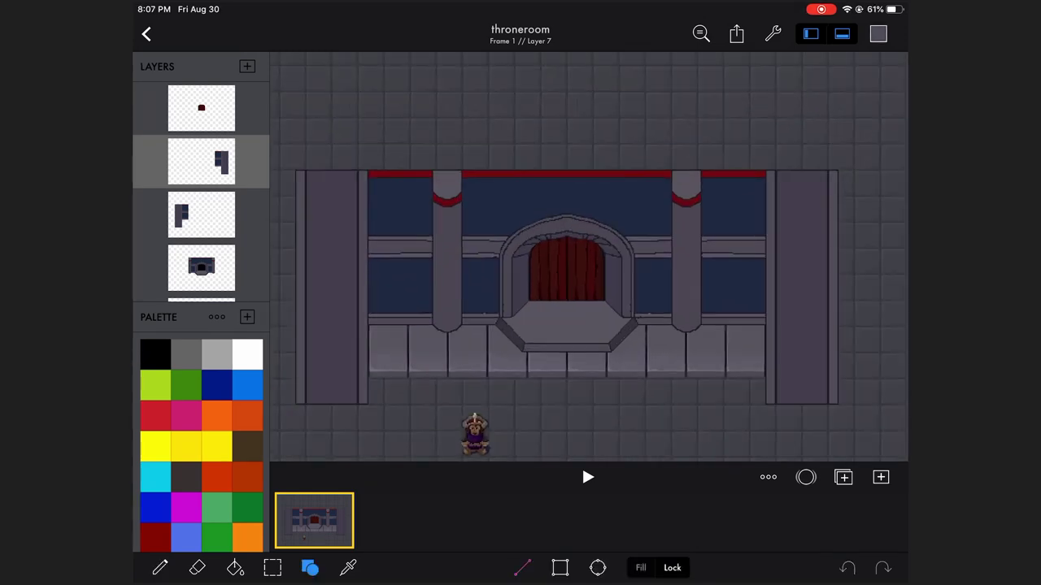
scroll(373, 168, up, 2)
Step: Draw a light-grey filled bar above the red trim at the back wall's left end
scroll(373, 168, up, 2)
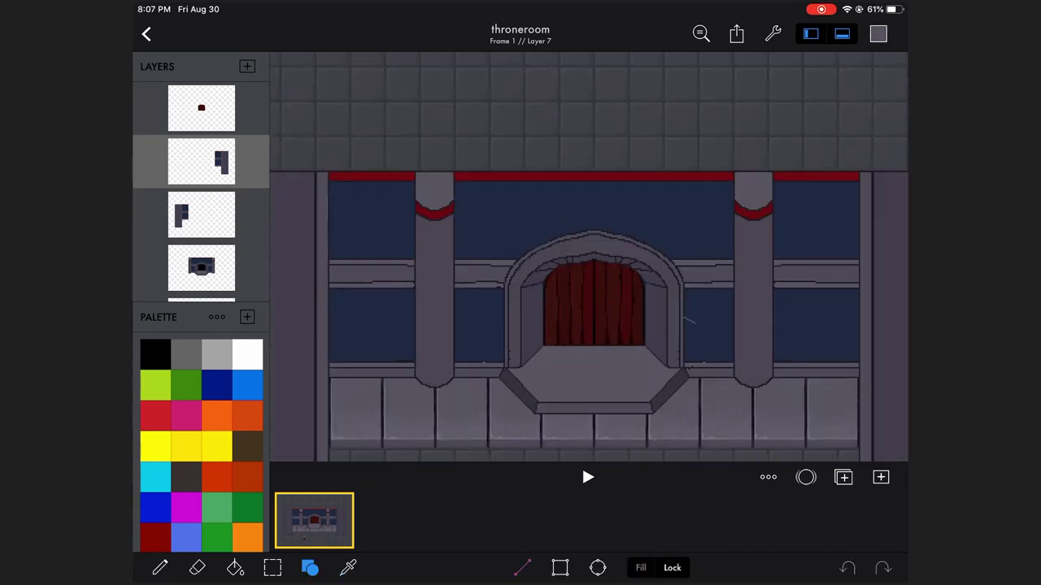
scroll(373, 167, up, 2)
scroll(373, 168, up, 1)
drag(324, 160, 462, 177)
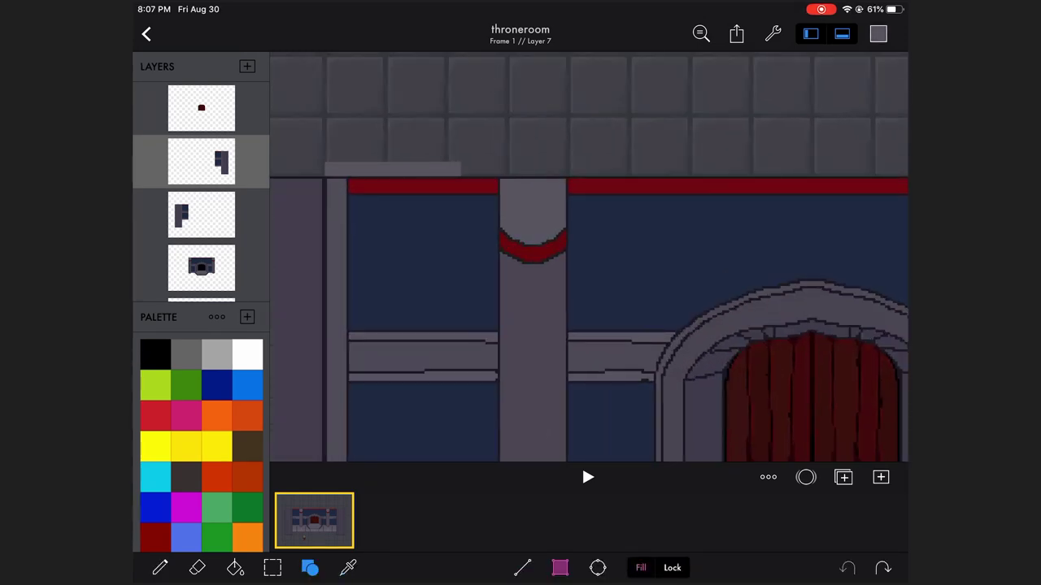
Step: Darken the bar's bottom pixel row and undo an accidental cut
scroll(589, 257, down, 1)
scroll(588, 257, up, 1)
scroll(588, 257, up, 2)
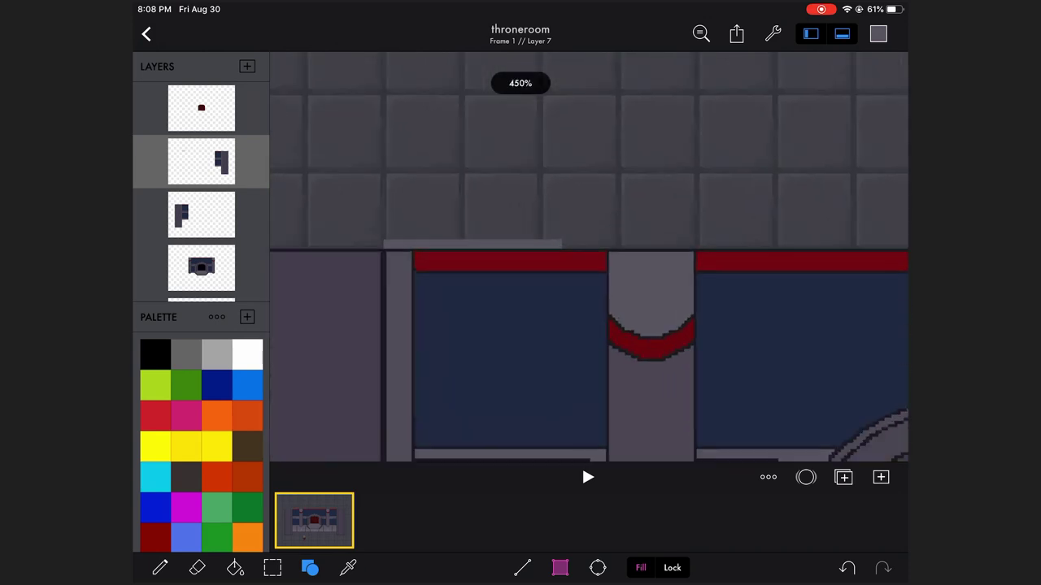
scroll(588, 257, down, 3)
drag(345, 217, 543, 224)
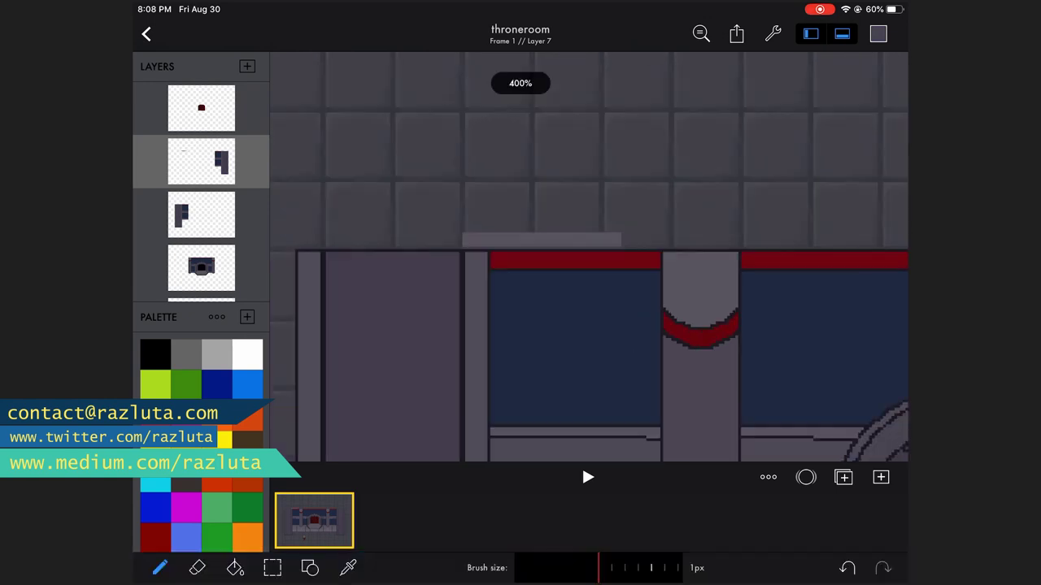
key(ctrl+z)
scroll(589, 257, down, 5)
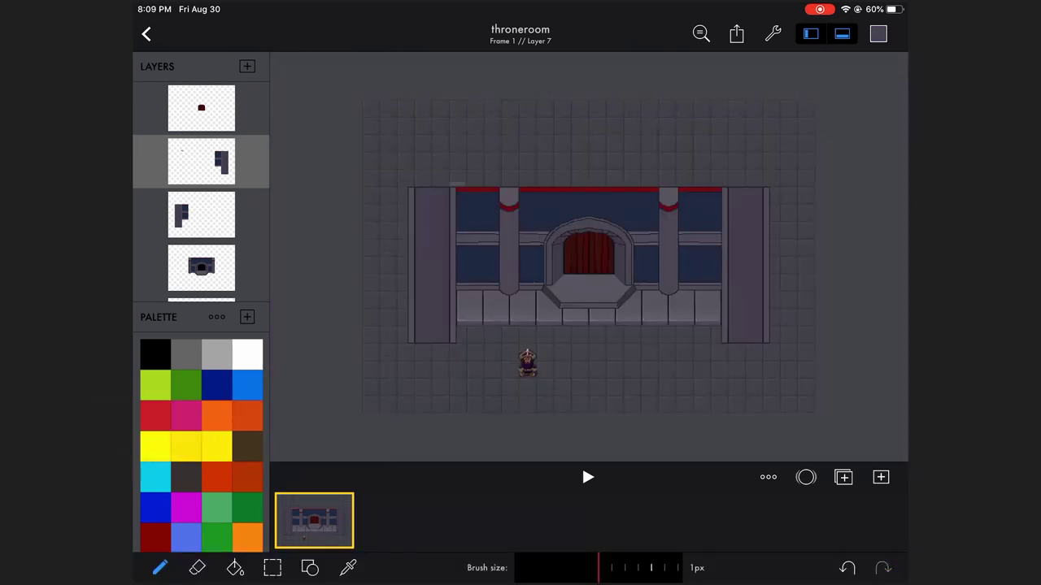
scroll(588, 257, up, 5)
scroll(588, 257, up, 2)
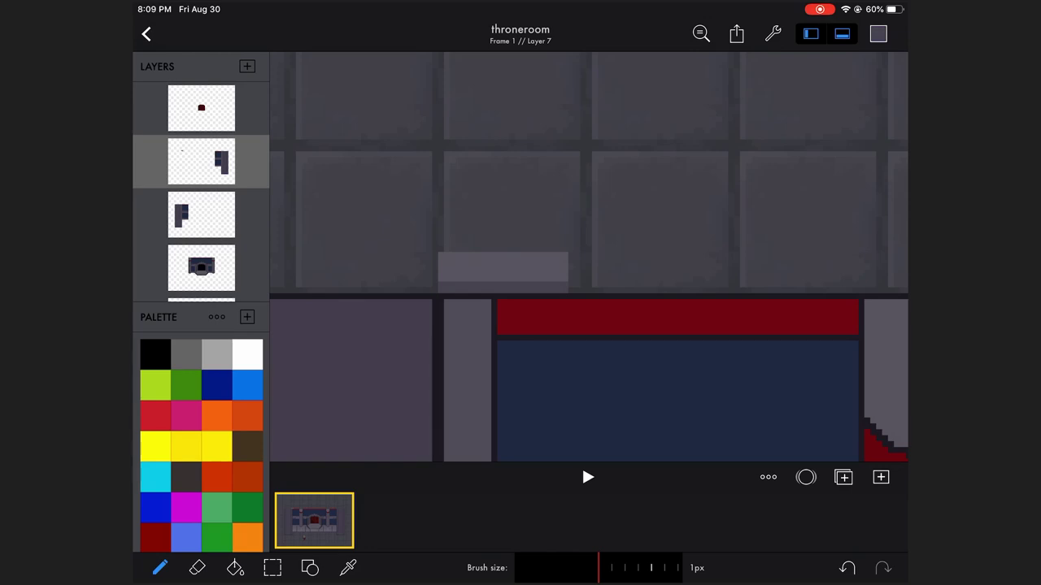
Step: Move the ledge bar onto its own new layer
click(272, 568)
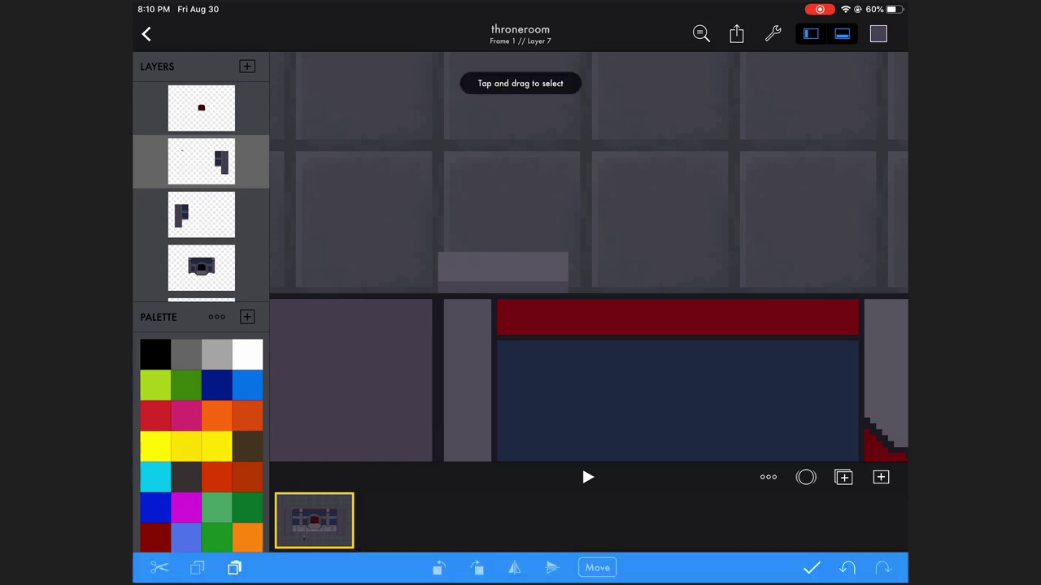
click(201, 161)
click(418, 165)
click(811, 568)
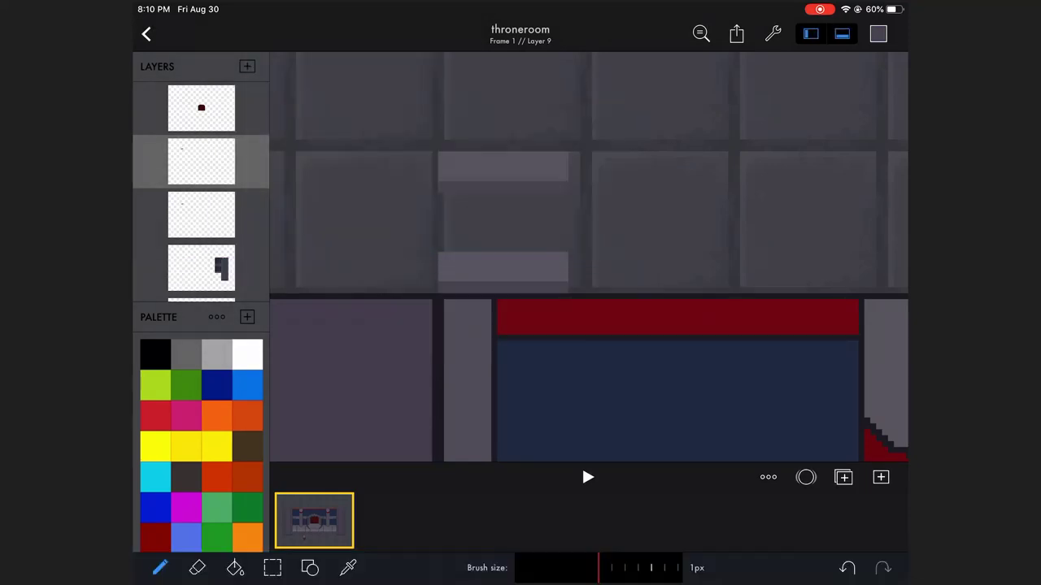
scroll(589, 257, down, 5)
scroll(589, 257, up, 5)
scroll(589, 257, up, 1)
Step: Eyedrop the wall grey and pencil the left half of the bracket
click(554, 97)
click(878, 34)
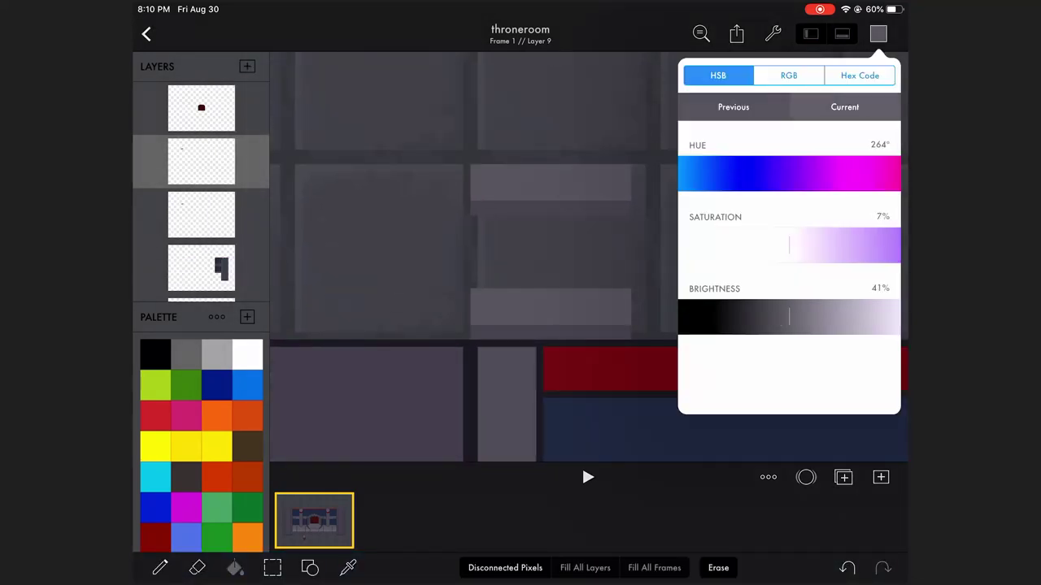
scroll(589, 257, down, 3)
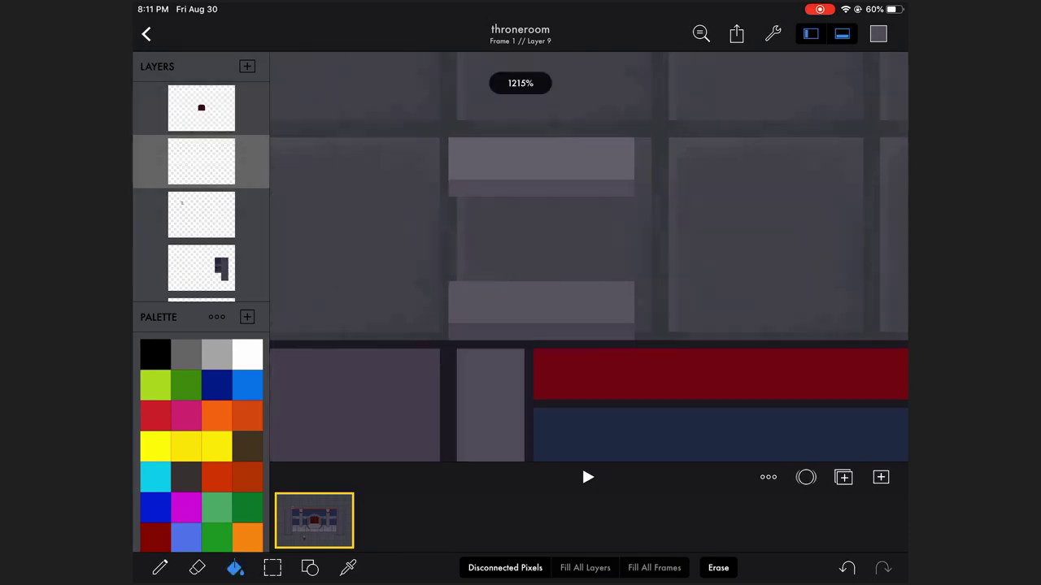
scroll(588, 257, down, 5)
click(607, 315)
scroll(607, 316, up, 5)
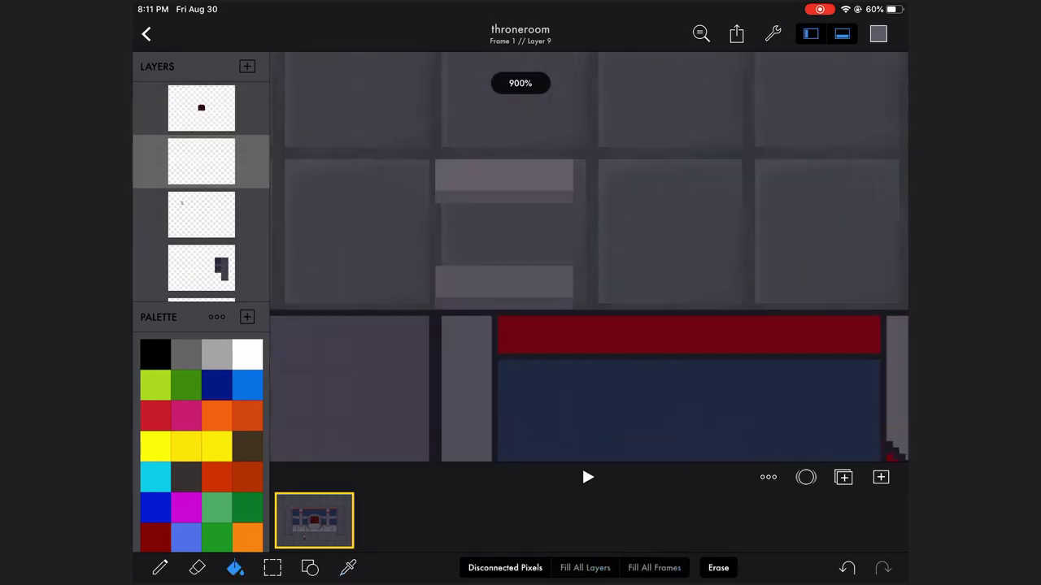
click(160, 568)
drag(533, 176, 537, 283)
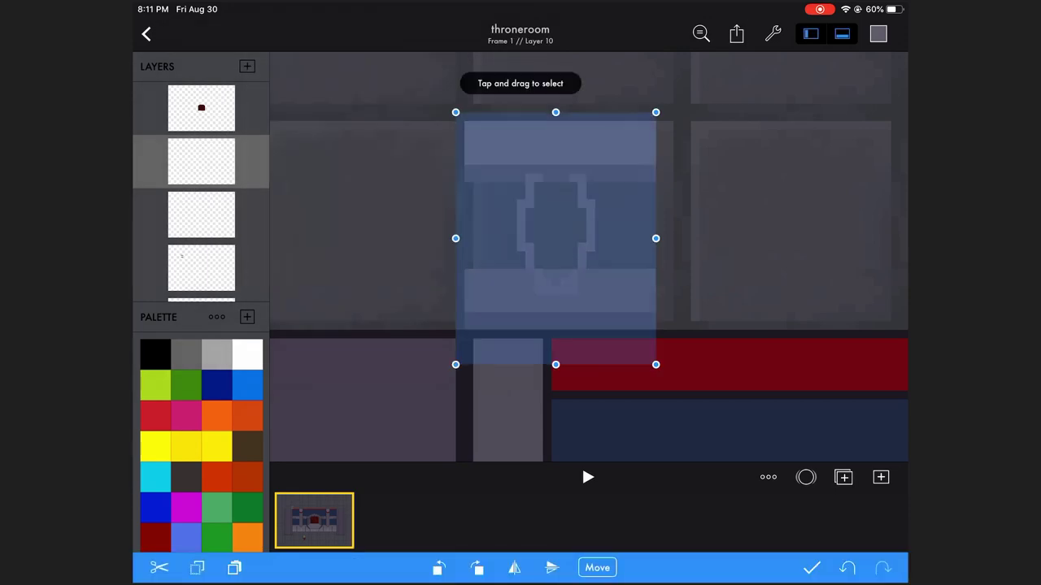
Step: Mirror the bracket half to form the right side and fill it solid grey
drag(562, 236, 585, 236)
click(811, 567)
drag(536, 187, 544, 268)
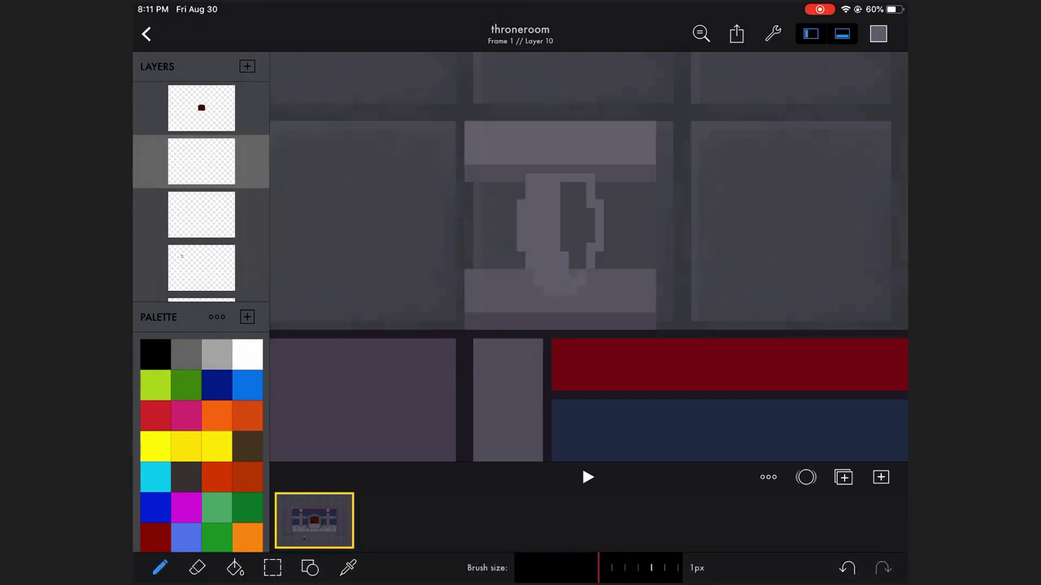
drag(581, 187, 577, 264)
click(272, 567)
click(197, 567)
Step: Switch to the pencil and review the colour settings for repainting the stem
scroll(589, 257, down, 3)
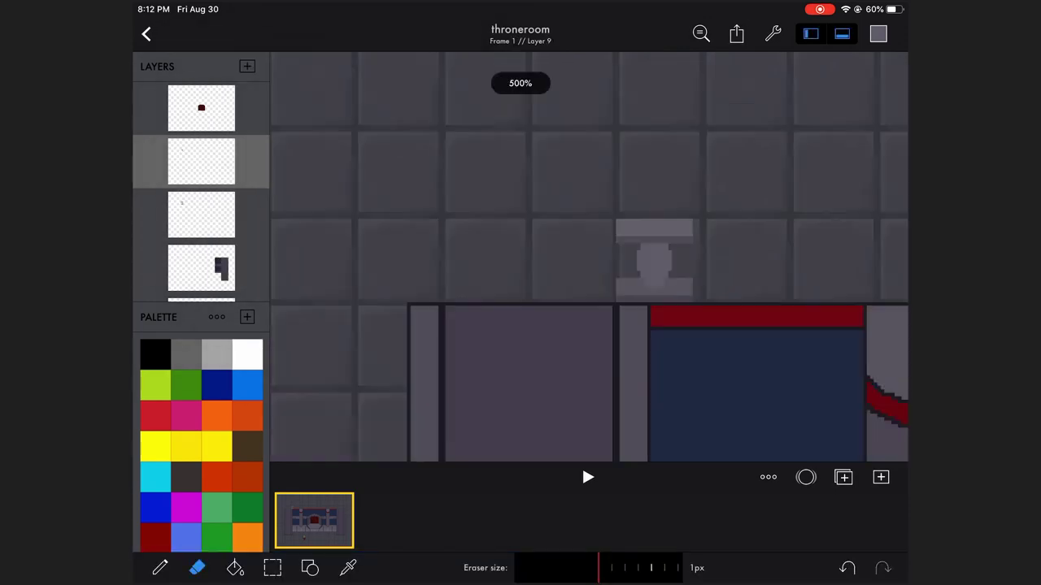
click(159, 567)
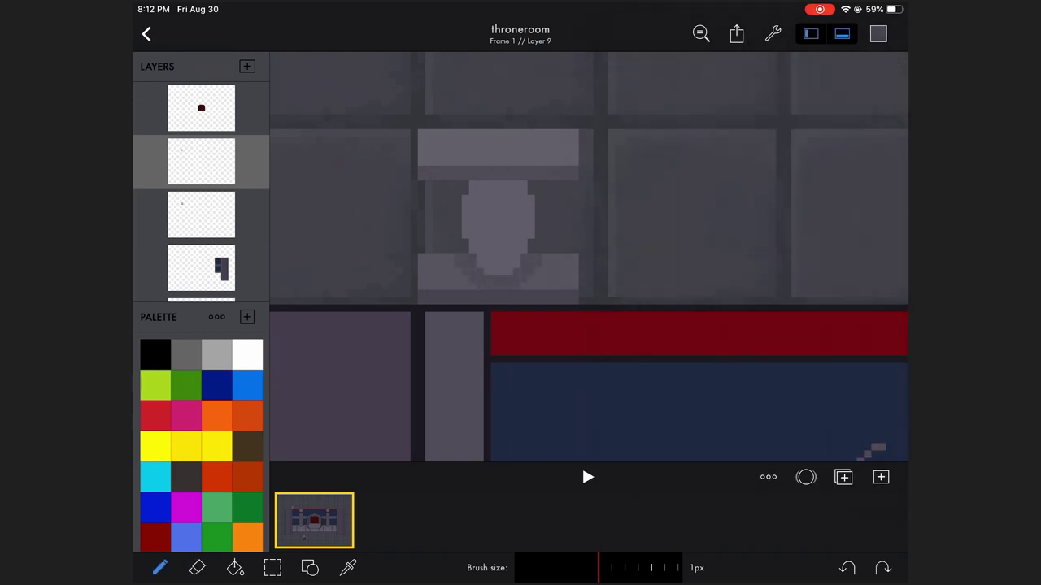
scroll(588, 257, down, 3)
scroll(588, 257, up, 3)
click(879, 33)
click(878, 34)
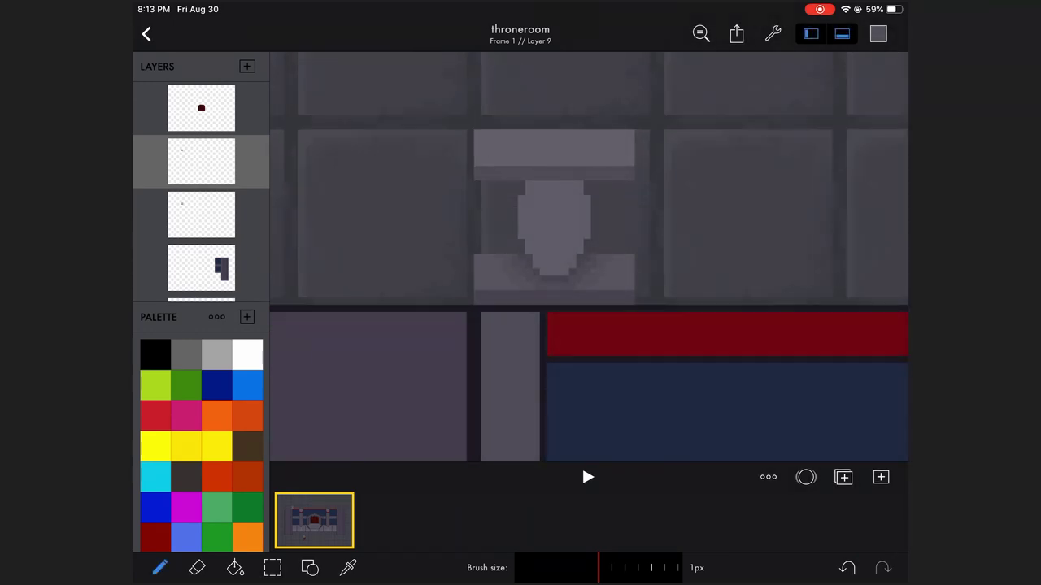
scroll(588, 257, down, 5)
scroll(589, 256, up, 3)
scroll(589, 257, up, 2)
click(159, 567)
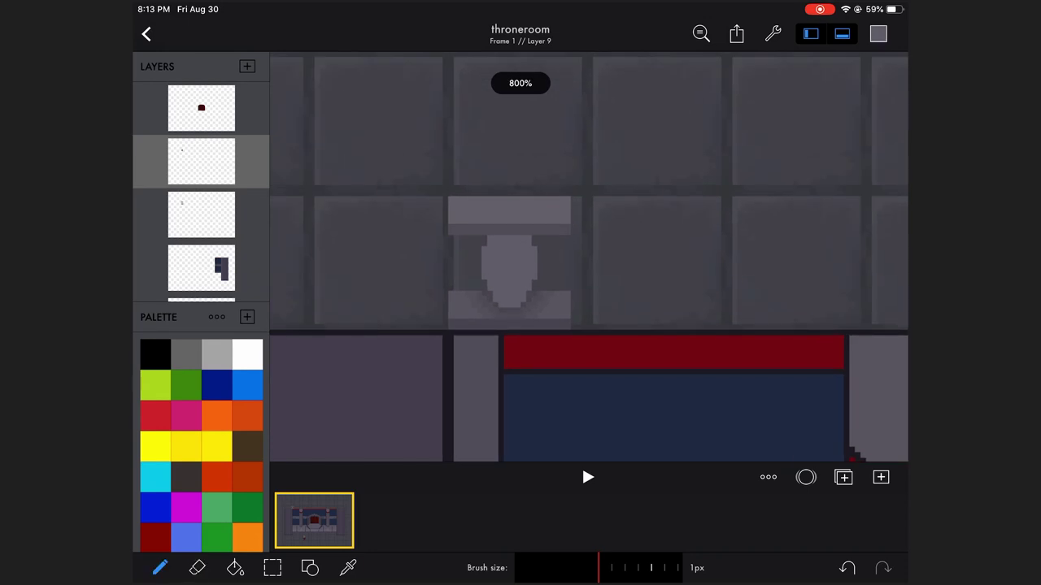
click(878, 34)
click(878, 33)
click(878, 33)
click(878, 34)
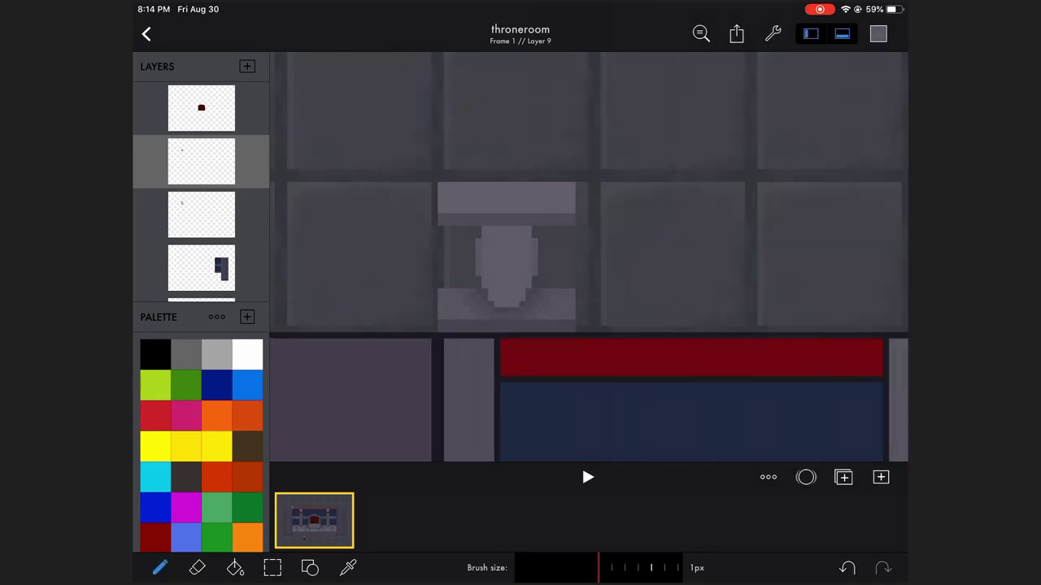
Step: Repaint the bracket stem with three straight vertical shading strokes
click(878, 33)
click(878, 34)
click(878, 34)
click(878, 34)
click(878, 33)
click(878, 33)
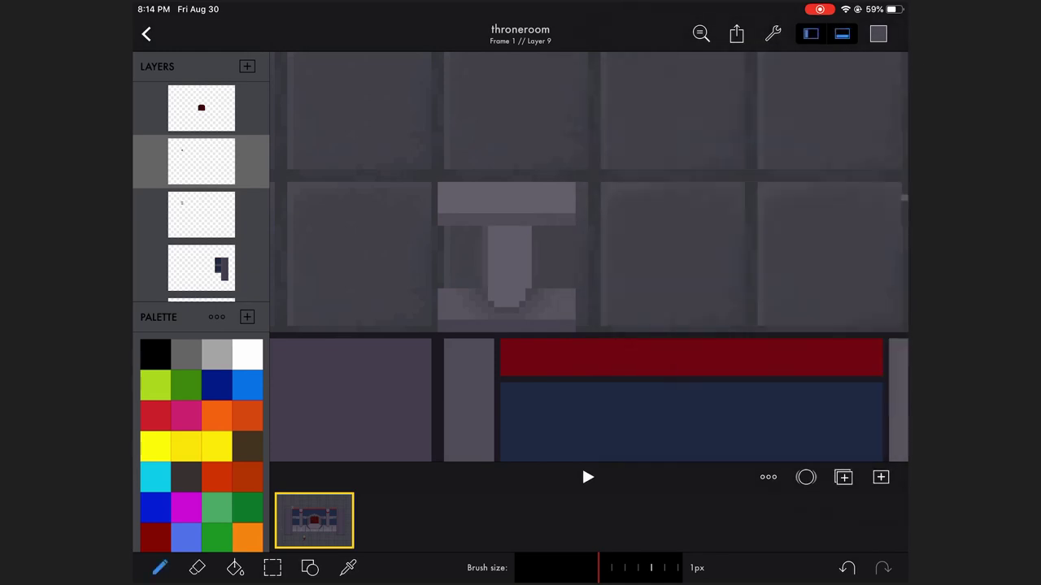
drag(529, 226, 529, 290)
click(878, 33)
drag(491, 226, 491, 301)
drag(523, 226, 523, 299)
scroll(589, 257, down, 3)
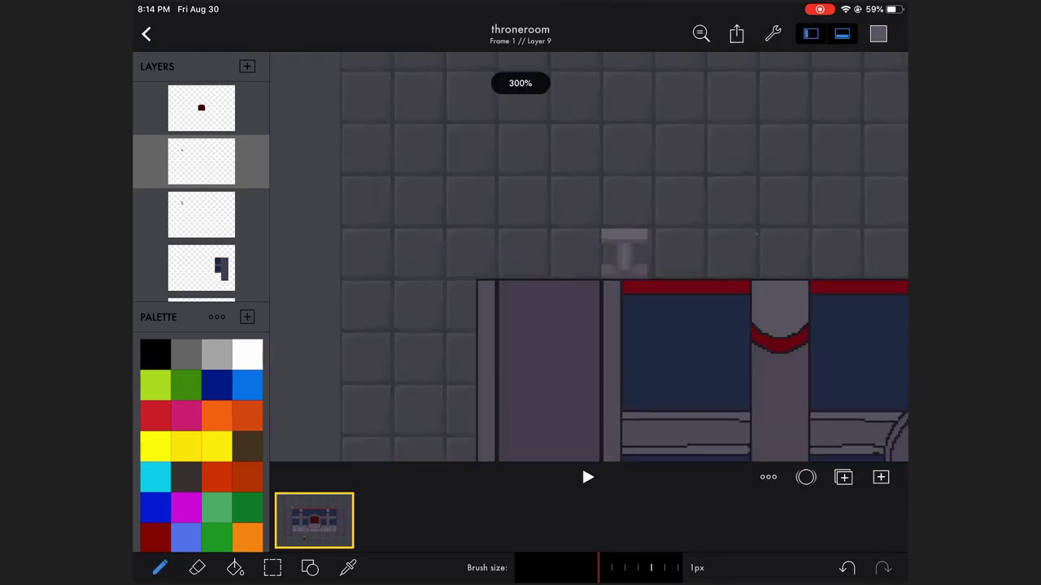
Step: On Layer 8, draw a wide filled banner-red rectangle behind the bracket
click(196, 568)
click(247, 66)
click(201, 215)
click(310, 567)
key(ctrl+z)
click(644, 303)
mouse_move(355, 198)
mouse_down()
mouse_move(702, 289)
mouse_move(806, 290)
mouse_up()
Step: Return to the bracket's layer with the pixel pencil and lower the grey's brightness
click(200, 161)
scroll(588, 257, up, 2)
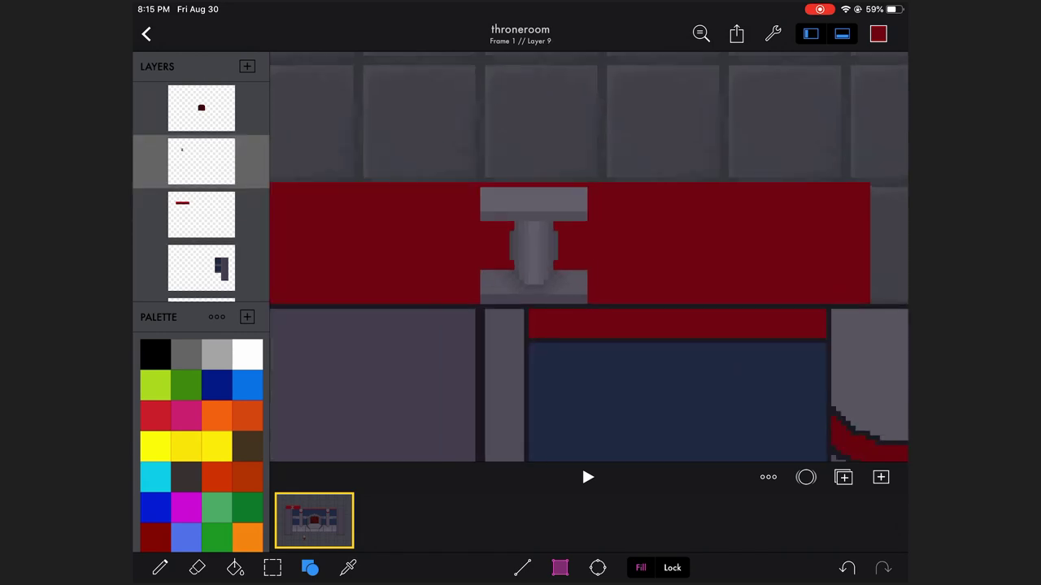
click(160, 568)
click(878, 34)
drag(767, 317, 792, 316)
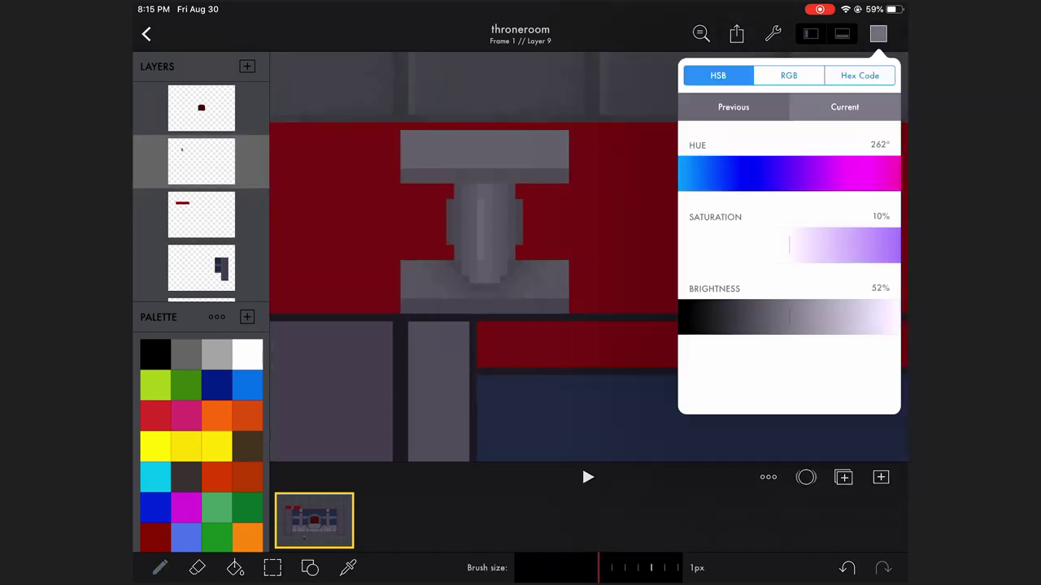
scroll(588, 257, down, 2)
scroll(588, 257, up, 2)
scroll(588, 257, down, 3)
scroll(589, 257, up, 3)
click(878, 33)
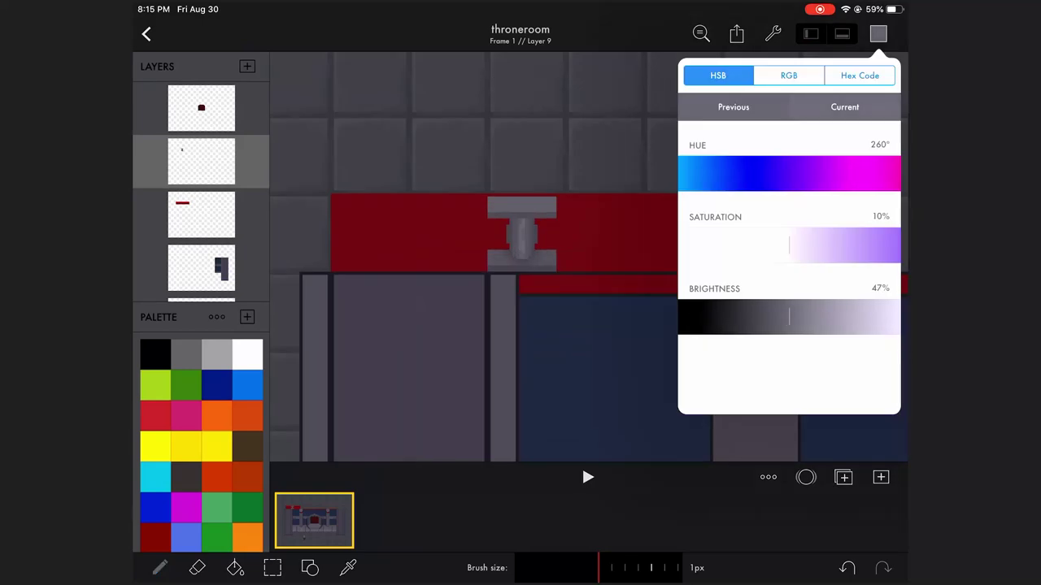
click(878, 33)
scroll(588, 256, down, 2)
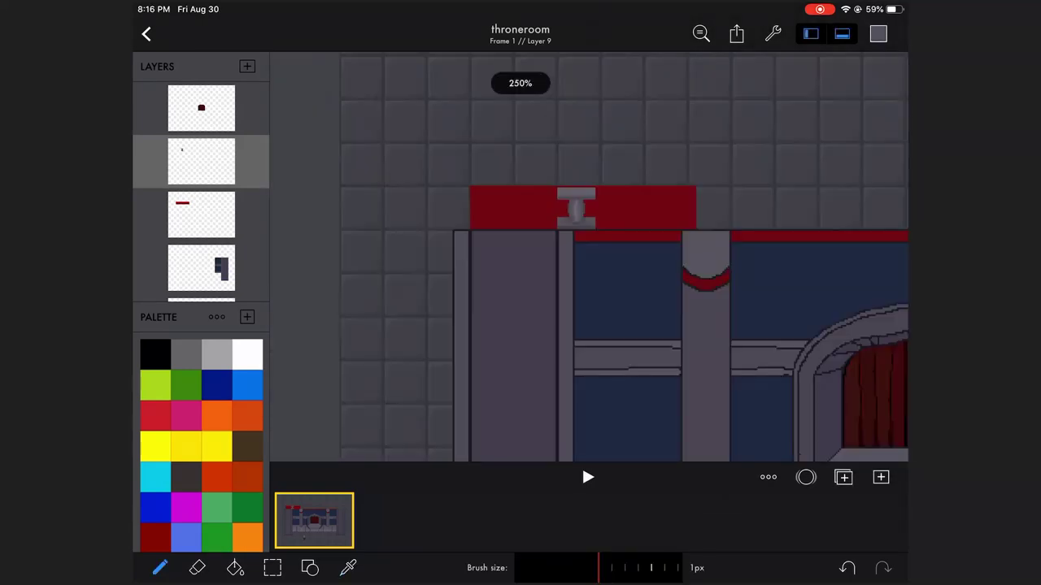
scroll(588, 257, up, 2)
Step: Add a blank test layer, darken the drawing colour, and lower the layer's opacity to 41%
click(248, 65)
click(878, 34)
click(878, 33)
click(878, 33)
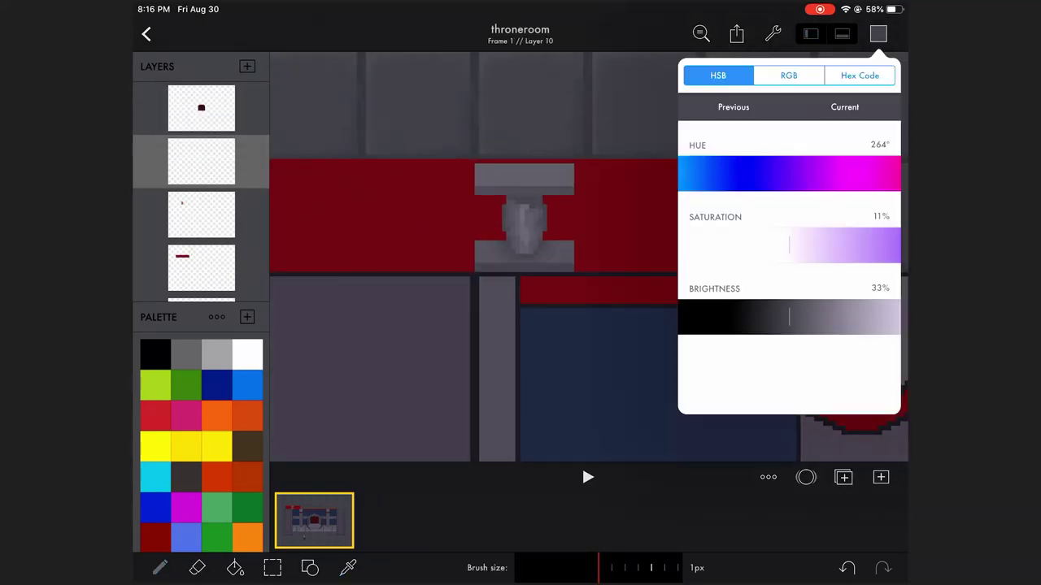
click(878, 34)
scroll(588, 257, down, 2)
click(201, 161)
drag(422, 132, 338, 132)
scroll(589, 257, up, 3)
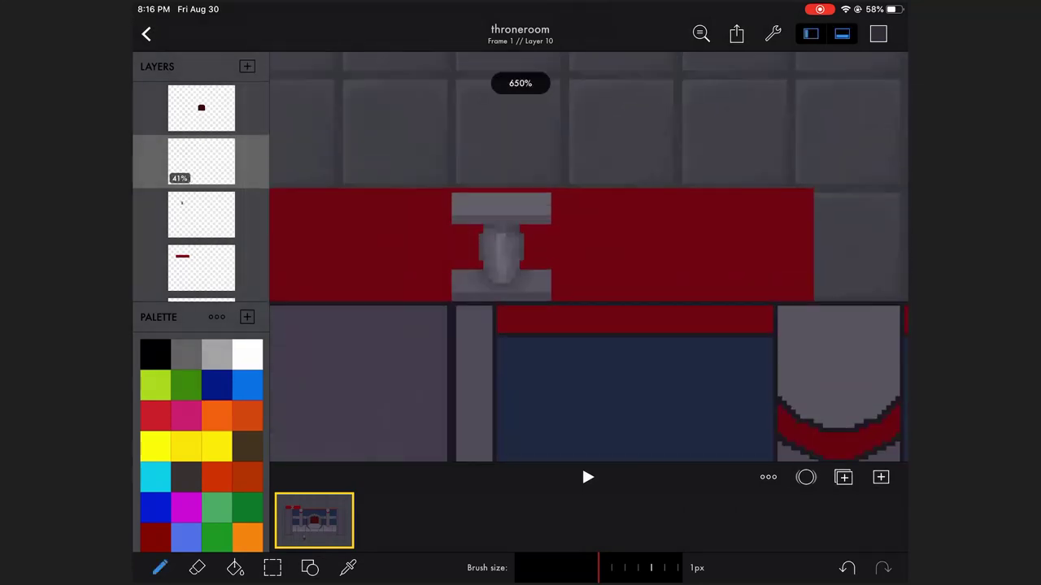
Step: Restore the test layer's full opacity and draw a dark line under the bracket's top block
click(847, 567)
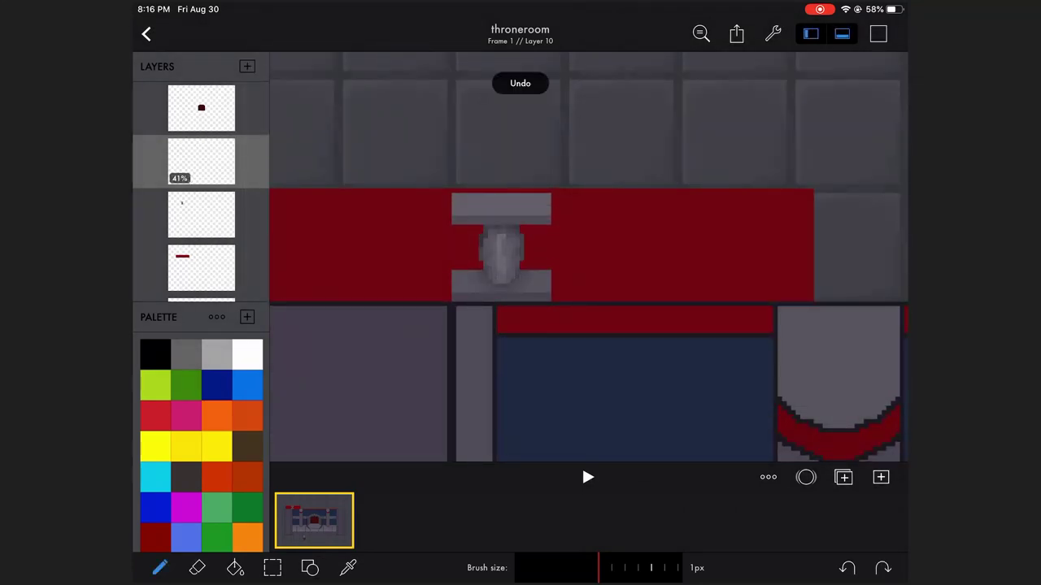
click(201, 161)
drag(337, 132, 422, 131)
click(589, 257)
scroll(589, 257, up, 1)
drag(424, 200, 466, 202)
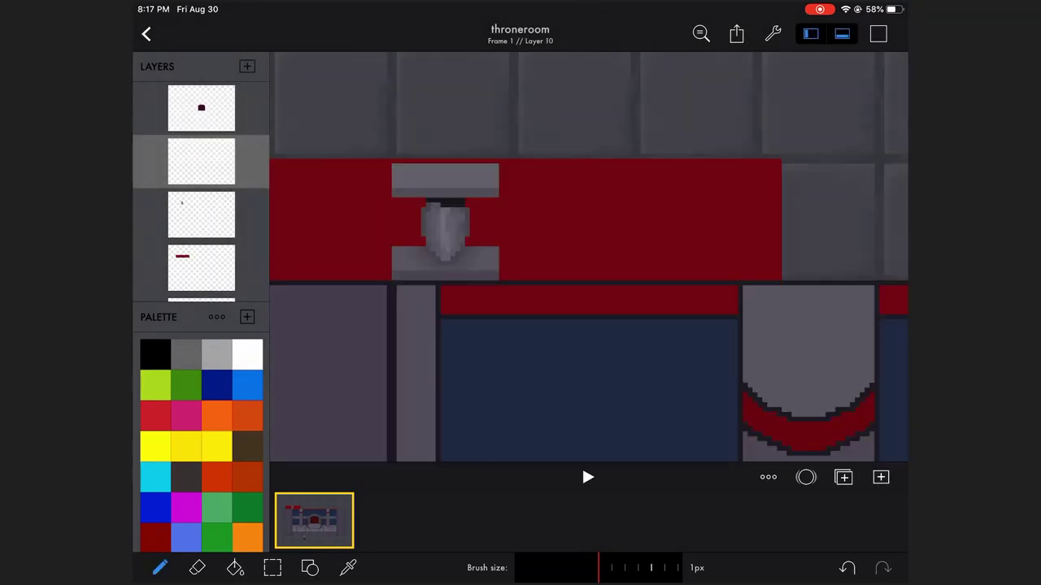
Step: Delete the test layer, cancel and undo a stem selection, and switch to the eraser
click(201, 161)
click(204, 263)
scroll(588, 257, down, 3)
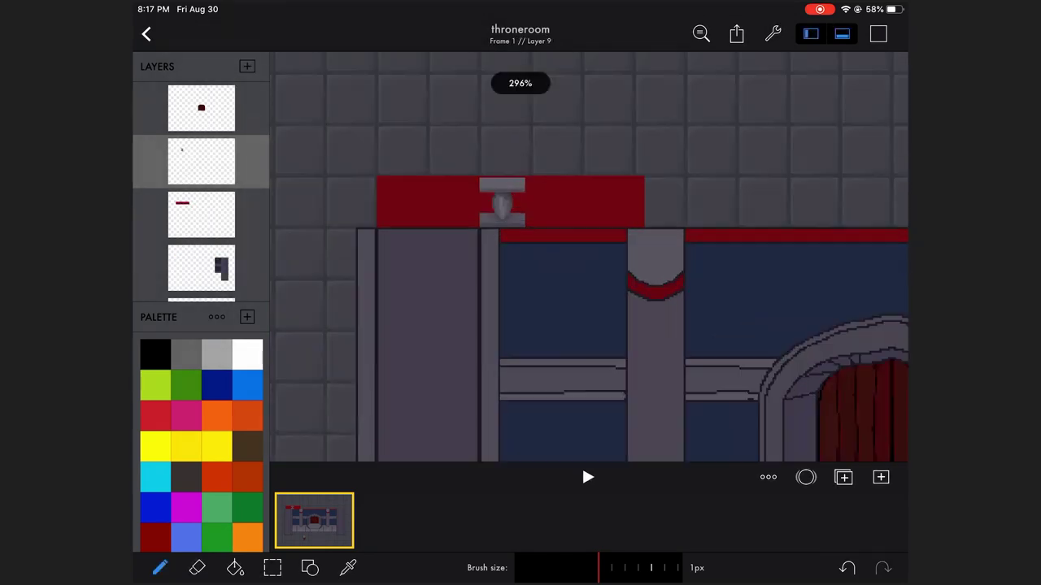
scroll(588, 257, up, 3)
click(273, 568)
click(810, 568)
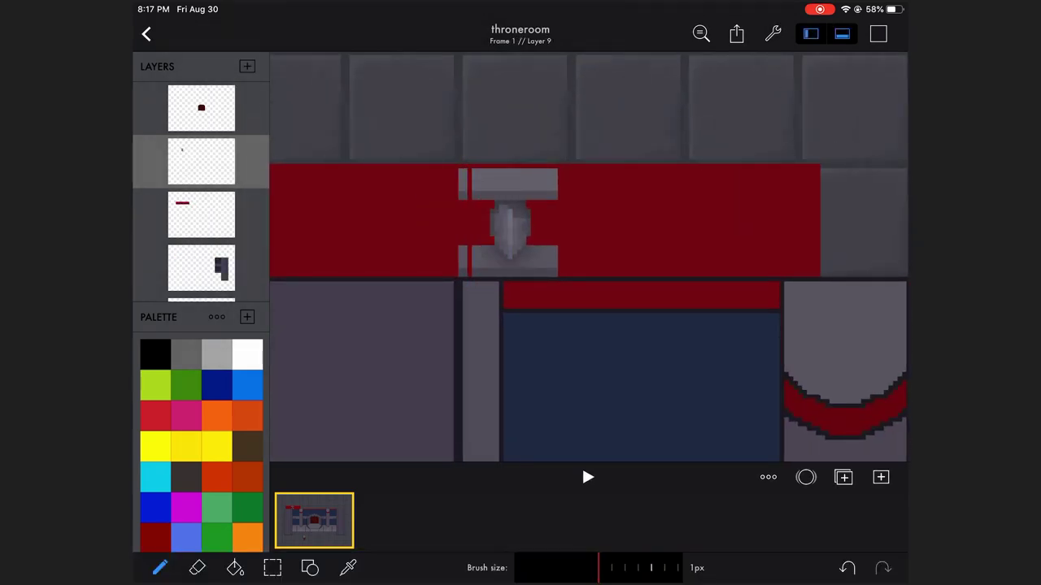
click(847, 568)
click(197, 568)
scroll(589, 257, down, 1)
Step: Add another blank layer at about 37% opacity, then delete it and undo
click(247, 66)
click(160, 567)
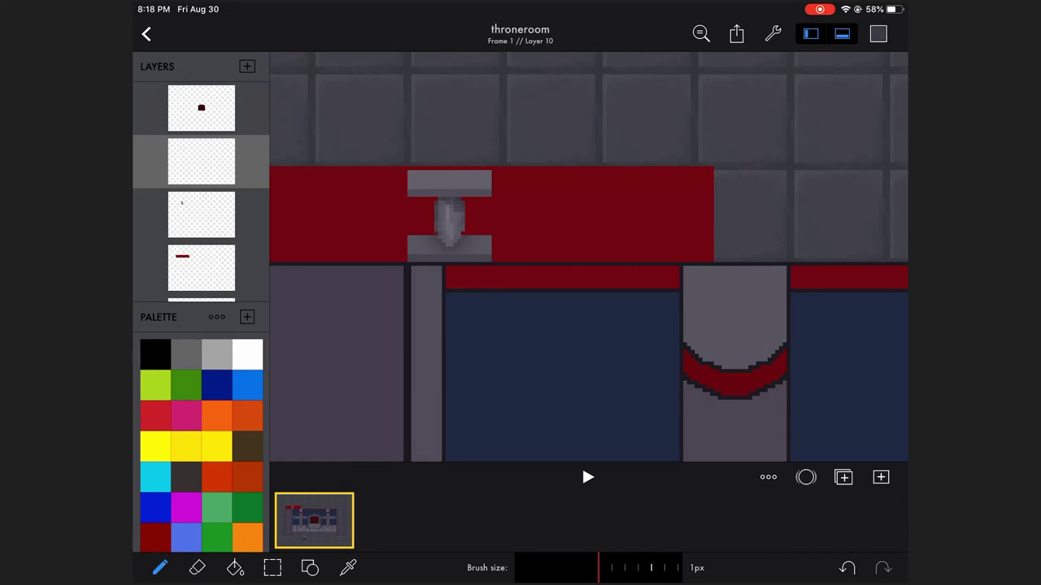
click(201, 161)
drag(345, 133, 335, 132)
click(269, 262)
scroll(589, 257, up, 5)
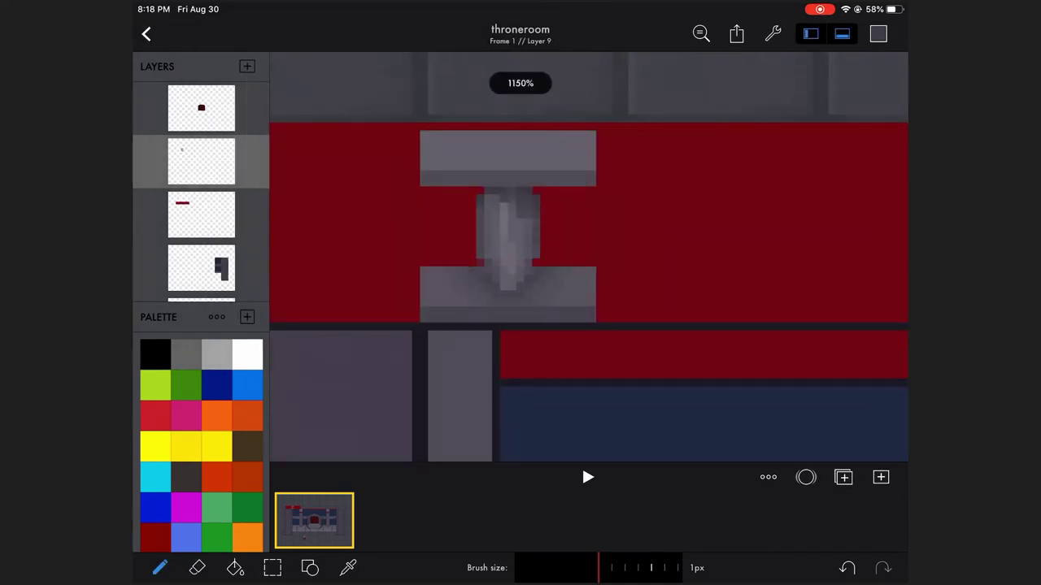
scroll(589, 257, down, 3)
key(ctrl+z)
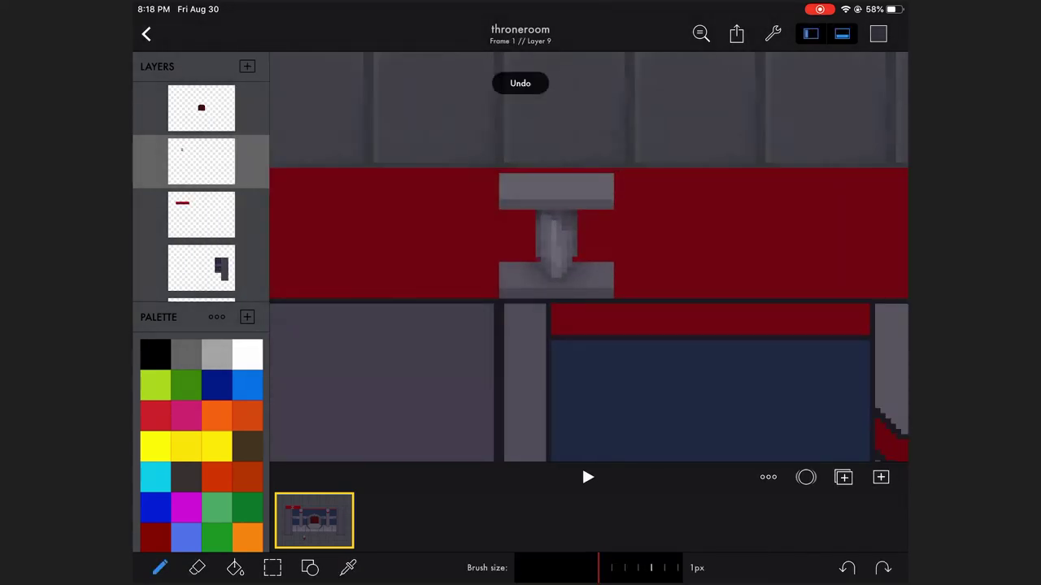
Step: Restore the 37% shading layer and merge it down into the bracket's layer
click(878, 33)
click(878, 34)
click(883, 568)
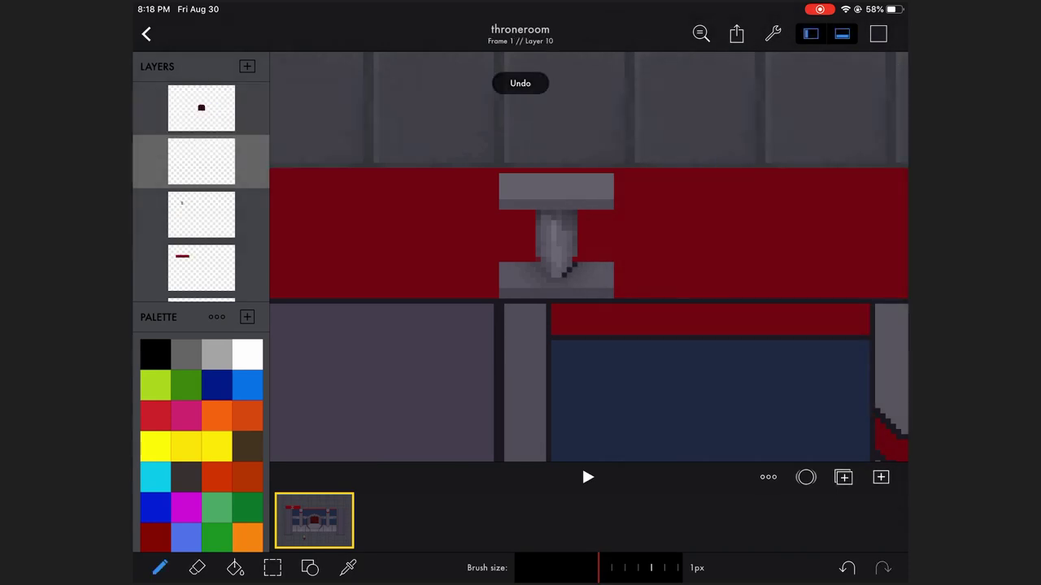
click(201, 161)
click(879, 33)
click(878, 34)
click(201, 161)
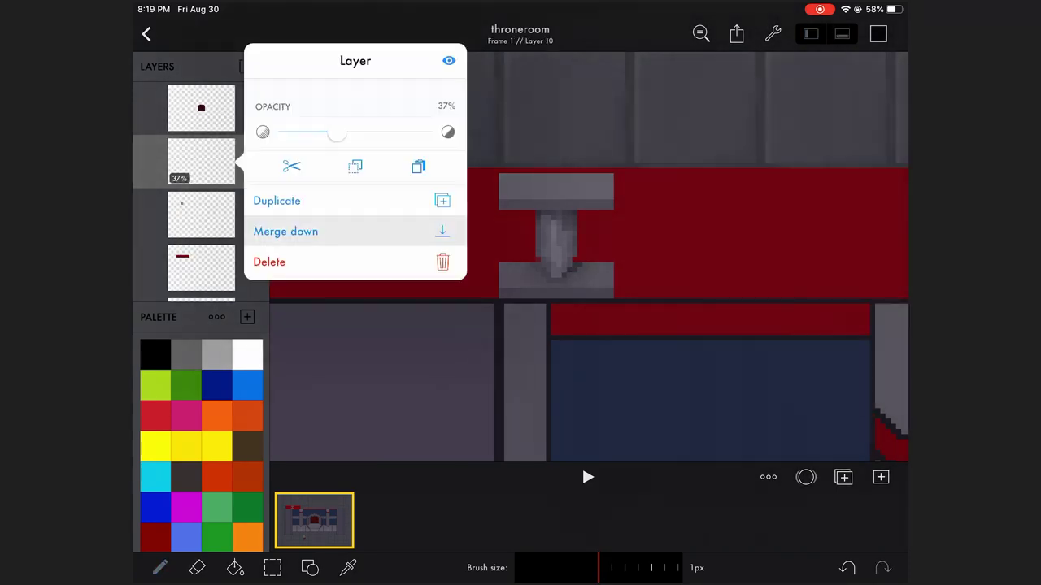
click(285, 231)
scroll(589, 257, down, 5)
scroll(529, 228, up, 3)
scroll(528, 227, up, 3)
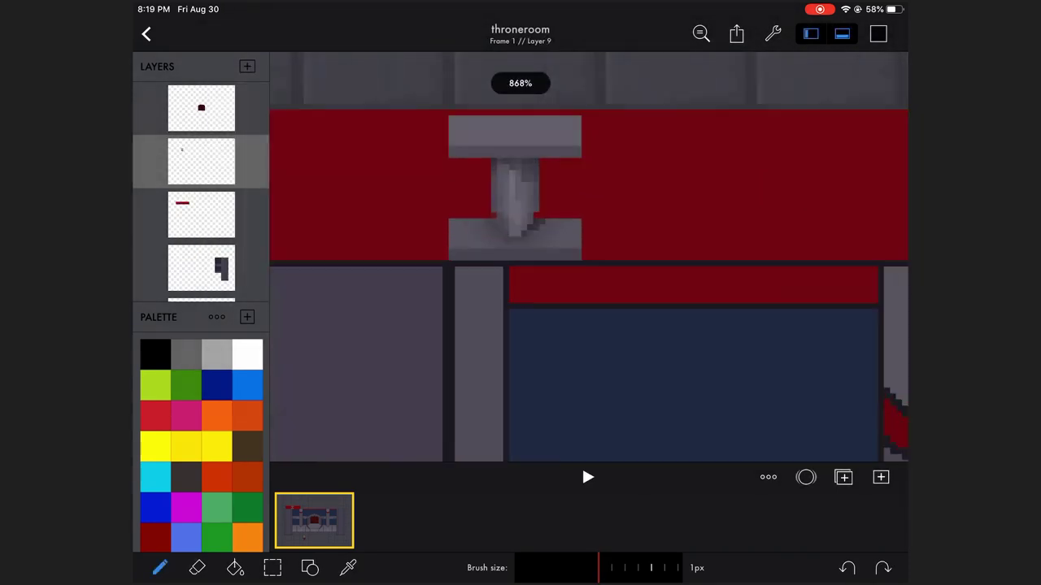
Step: Add a darker grey pixel to the bracket stem
click(879, 33)
click(878, 34)
click(878, 34)
click(878, 33)
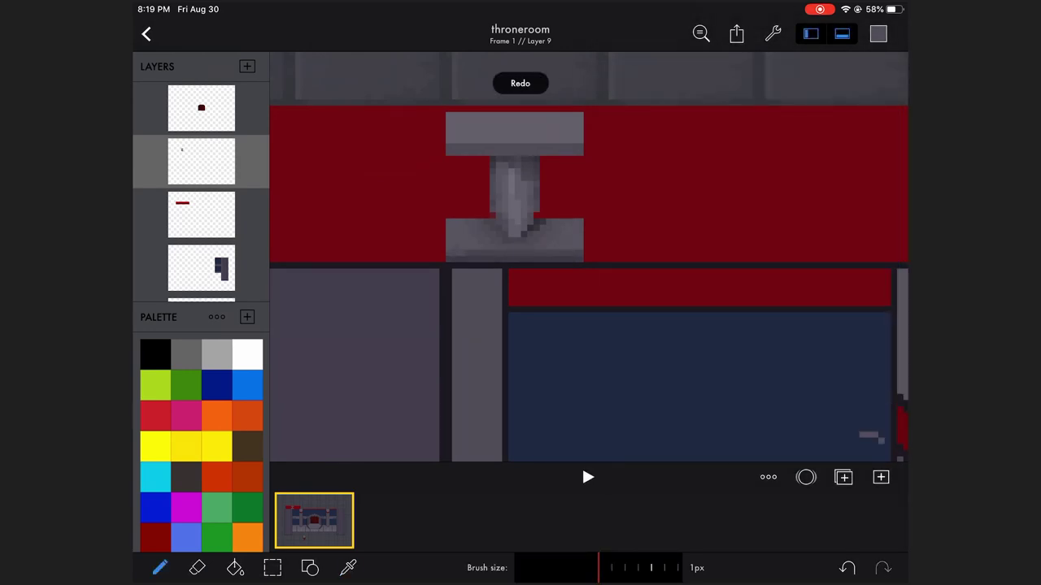
click(878, 34)
click(878, 34)
click(878, 33)
click(878, 33)
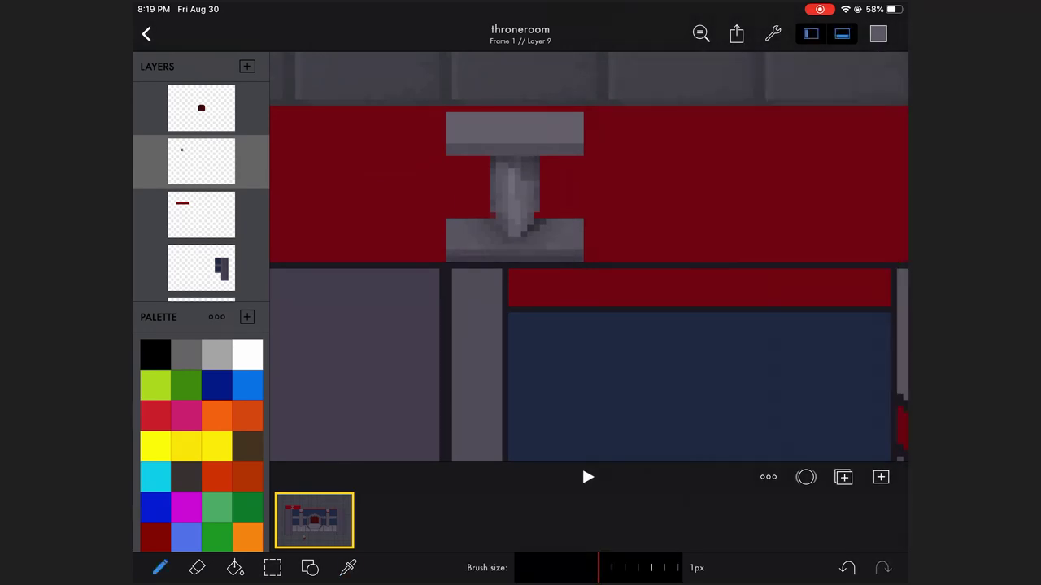
click(466, 169)
scroll(529, 244, down, 2)
scroll(528, 244, up, 2)
scroll(529, 244, up, 2)
Step: Sample the bracket's grey from the canvas and adjust its brightness for the pixel pencil
click(879, 33)
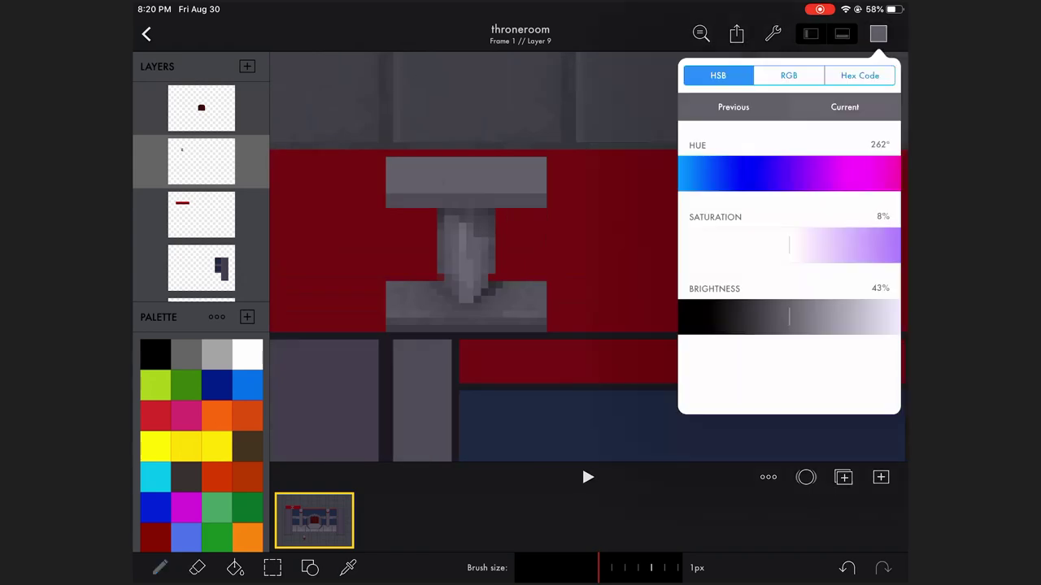
click(878, 33)
click(879, 33)
click(878, 34)
click(348, 568)
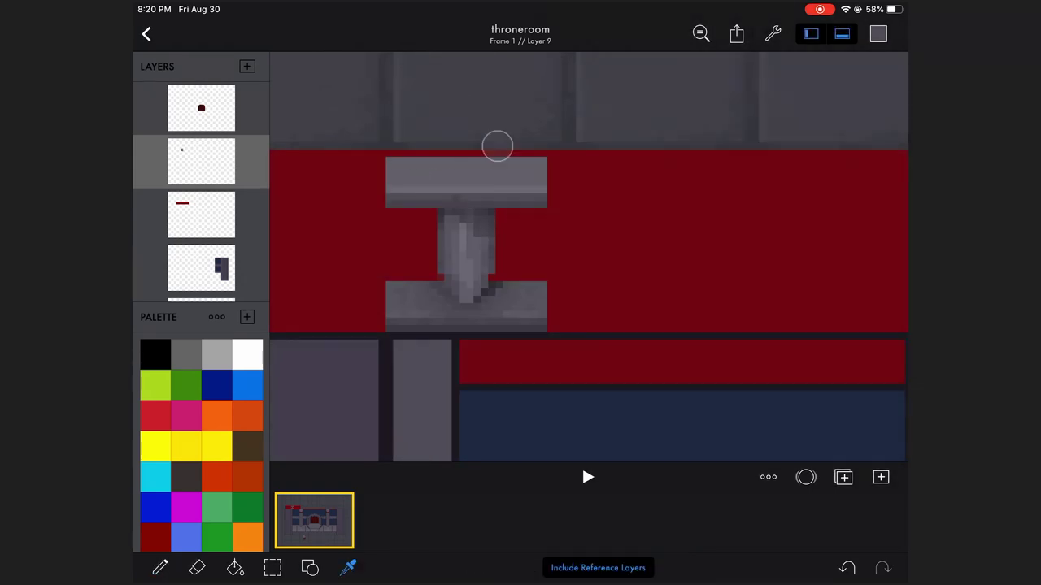
click(878, 34)
mouse_move(495, 144)
mouse_down()
mouse_move(466, 124)
mouse_move(493, 88)
mouse_up()
click(348, 567)
click(878, 33)
click(878, 33)
click(879, 33)
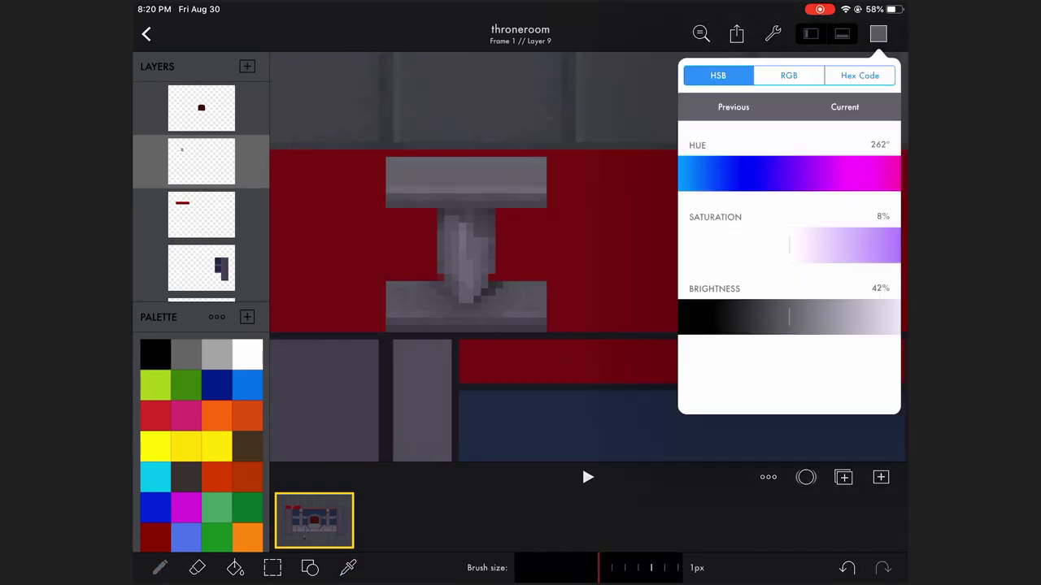
click(878, 34)
Step: Select the bracket on the wall and copy it
scroll(589, 257, down, 3)
scroll(589, 257, up, 3)
click(273, 568)
drag(279, 128, 674, 314)
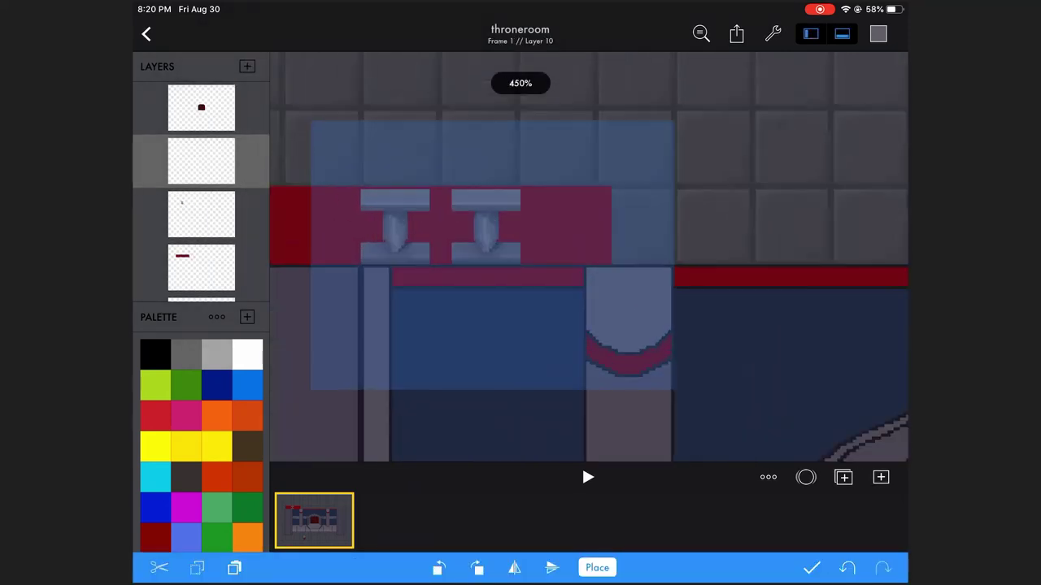
click(200, 161)
click(418, 165)
Step: Paste bracket copies onto a new layer, shift them right along the red band, and commit
click(597, 567)
click(272, 567)
click(235, 568)
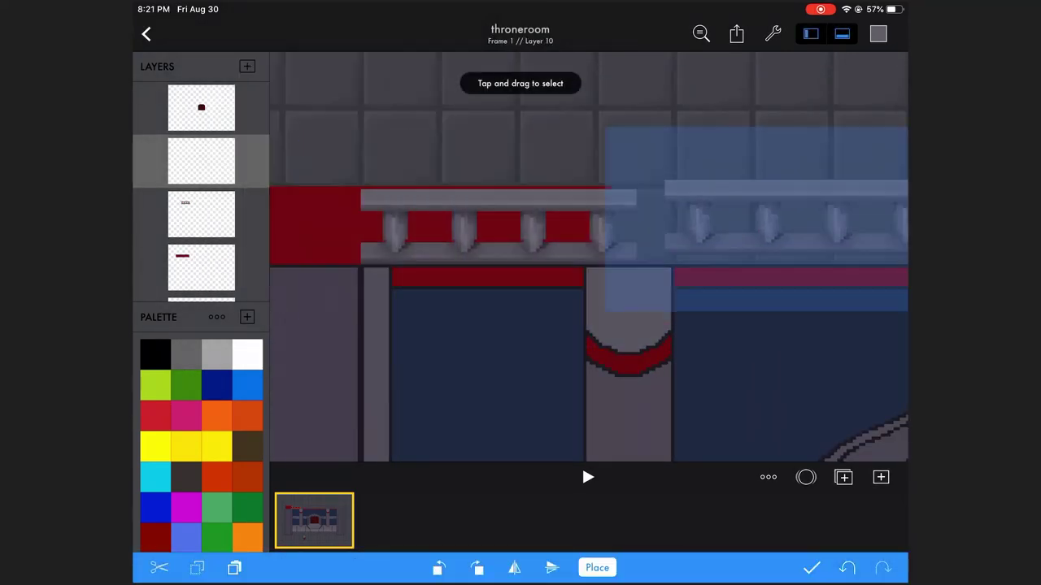
drag(756, 227, 730, 228)
click(597, 567)
click(201, 161)
click(272, 567)
Step: Select the row of brackets and place further pasted frieze sections along the wall
drag(515, 122, 802, 279)
scroll(589, 257, up, 3)
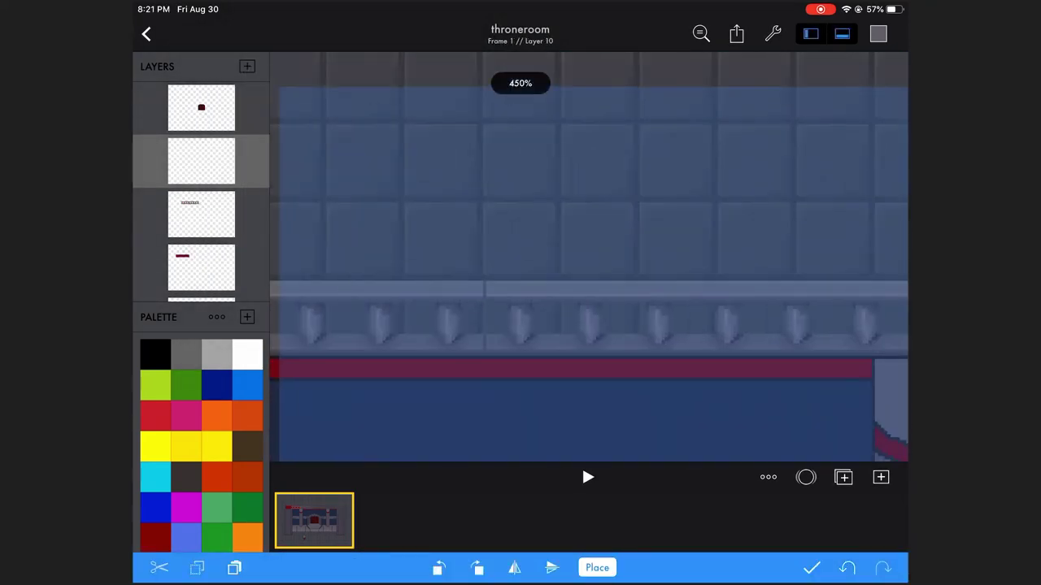
click(597, 568)
scroll(589, 257, down, 3)
click(272, 567)
click(234, 568)
scroll(589, 257, up, 3)
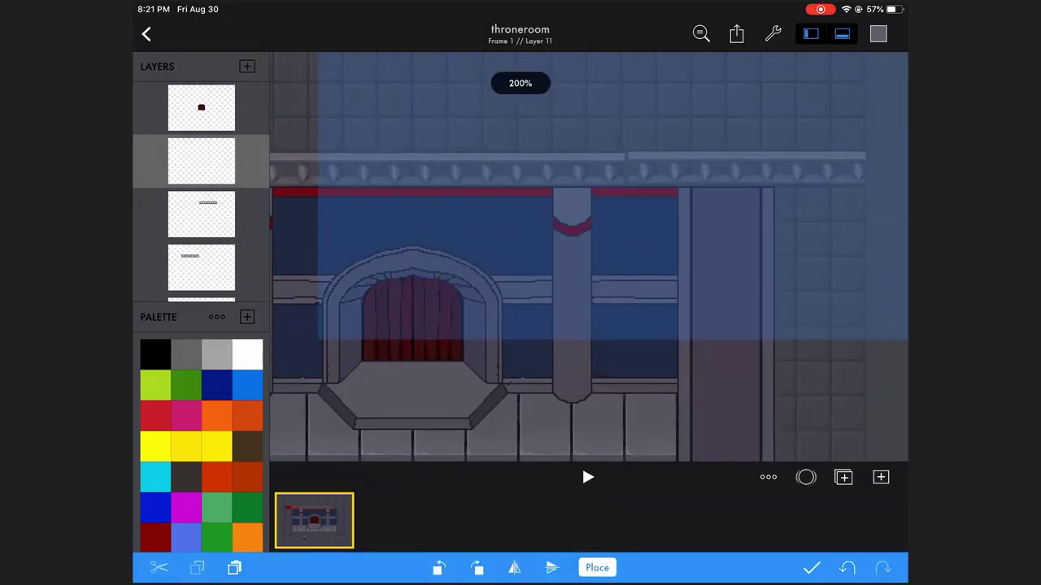
scroll(589, 257, up, 2)
click(597, 568)
scroll(589, 257, down, 3)
scroll(588, 257, up, 2)
Step: Select the frieze's right end, a small piece, then the whole frieze along the top wall
click(273, 567)
drag(605, 170, 878, 276)
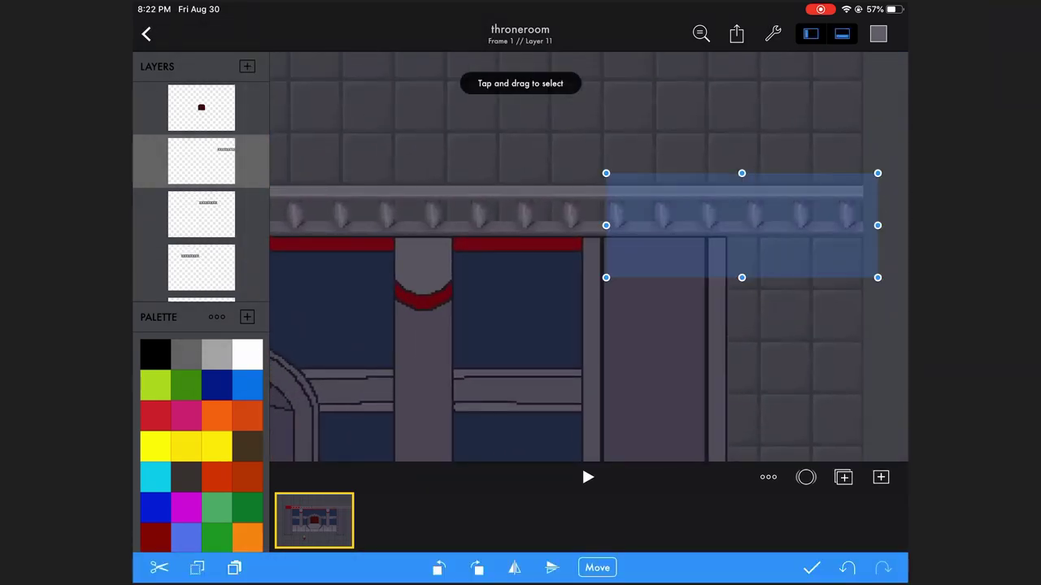
click(811, 567)
click(273, 567)
drag(646, 132, 692, 256)
click(811, 568)
scroll(589, 257, down, 1)
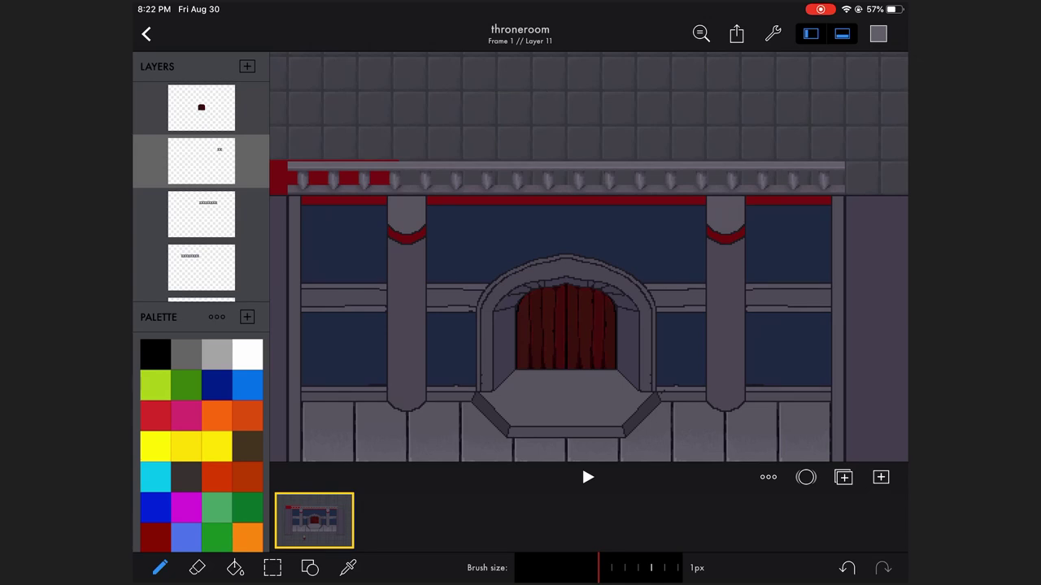
click(272, 568)
drag(274, 128, 851, 268)
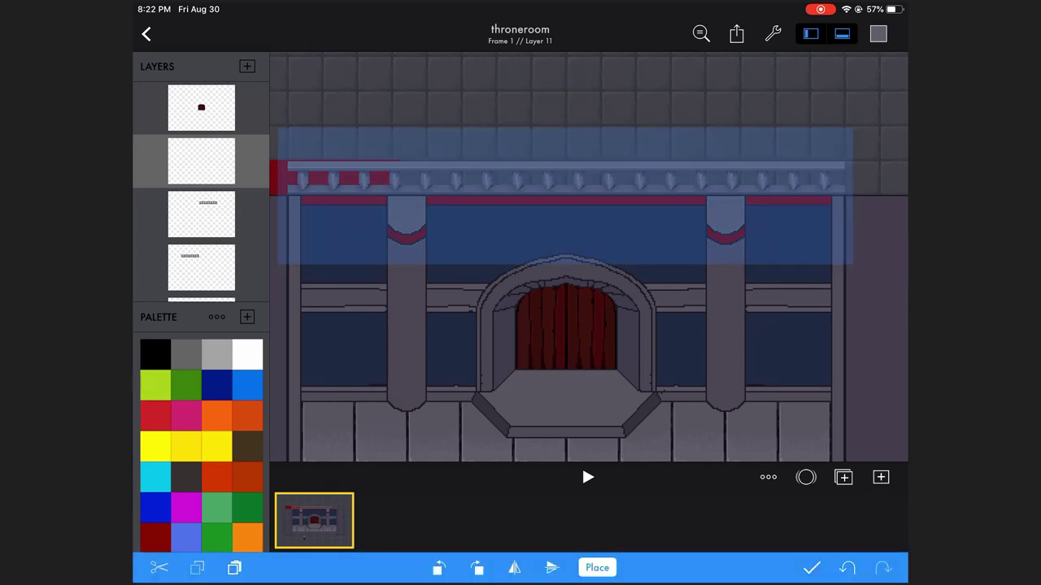
click(812, 568)
Step: Reselect the frieze on Layer 9 and a tall strip at its right end, then clear
click(272, 568)
drag(274, 144, 870, 198)
scroll(570, 244, up, 5)
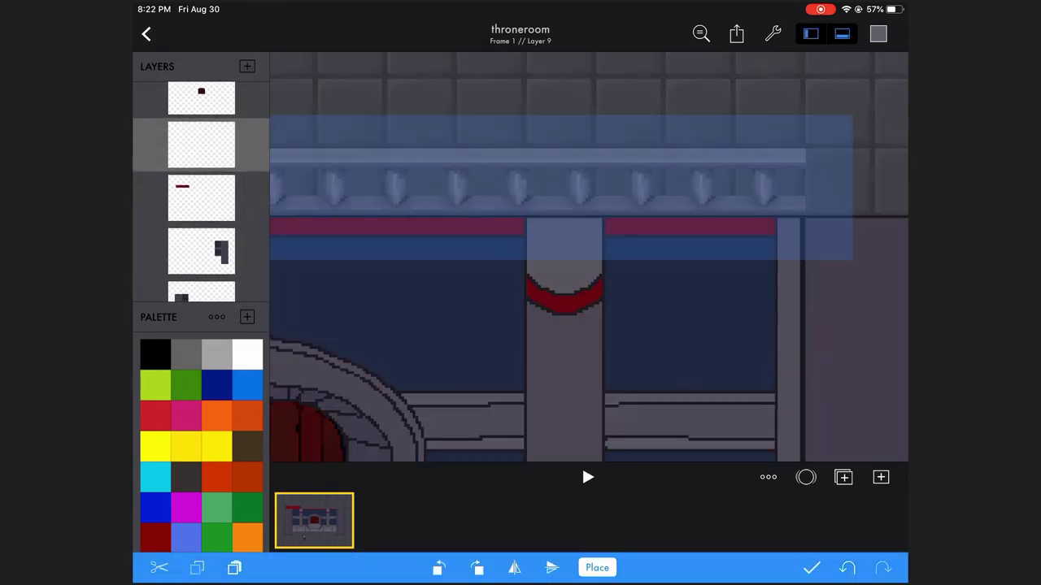
click(812, 568)
scroll(569, 244, up, 3)
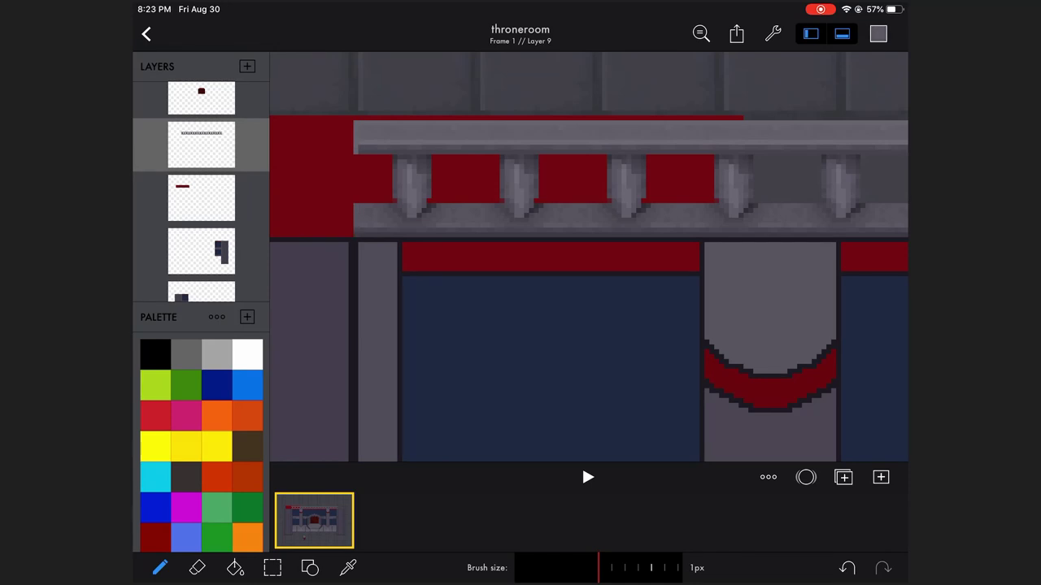
scroll(588, 257, down, 5)
scroll(589, 257, up, 5)
click(272, 567)
drag(610, 87, 667, 332)
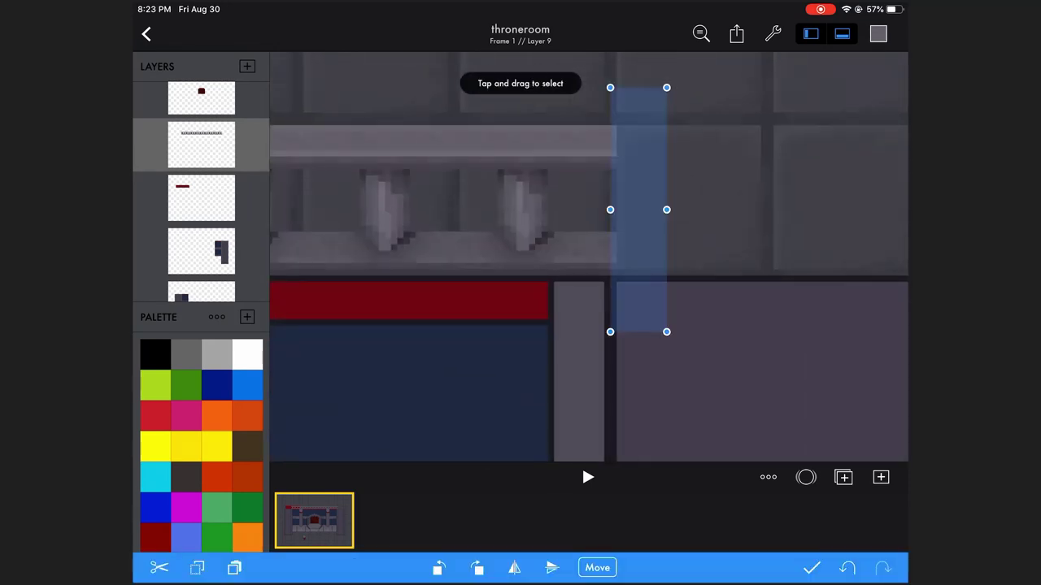
click(811, 568)
scroll(589, 257, down, 5)
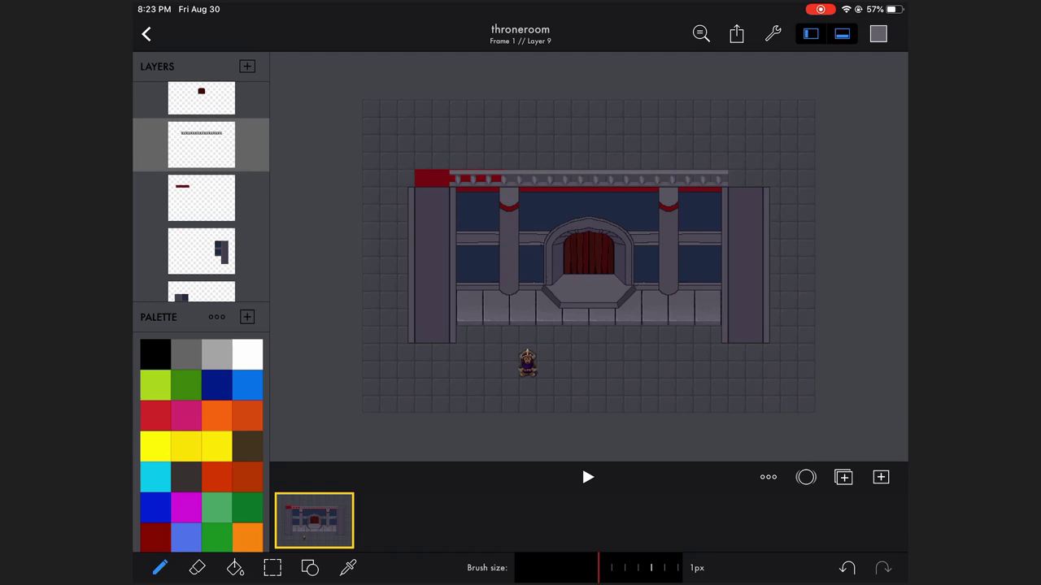
Step: Delete the red-line layer to clear the stray red block at the frieze's left end
click(201, 197)
click(201, 197)
click(264, 297)
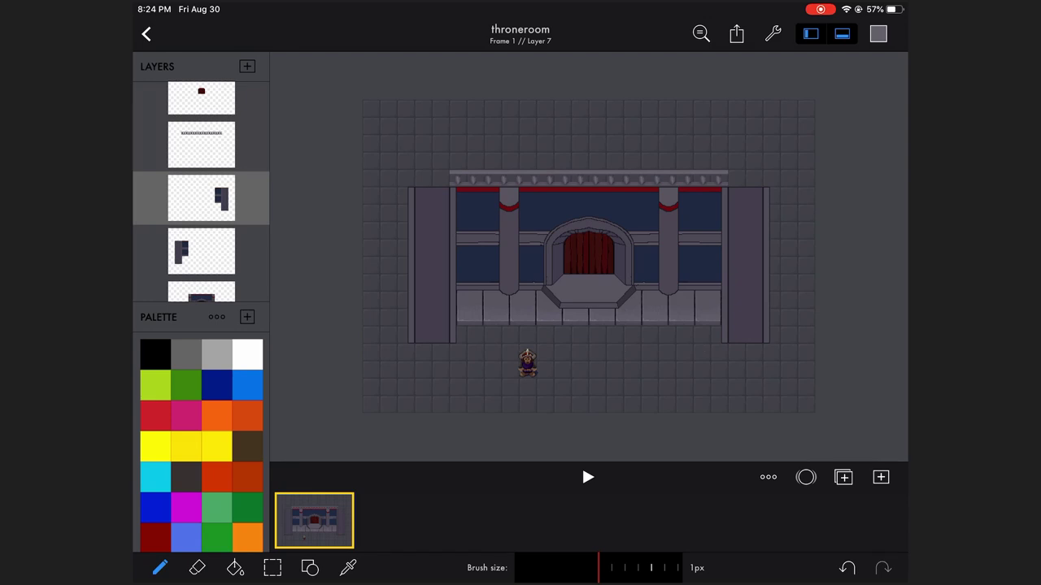
scroll(588, 256, up, 3)
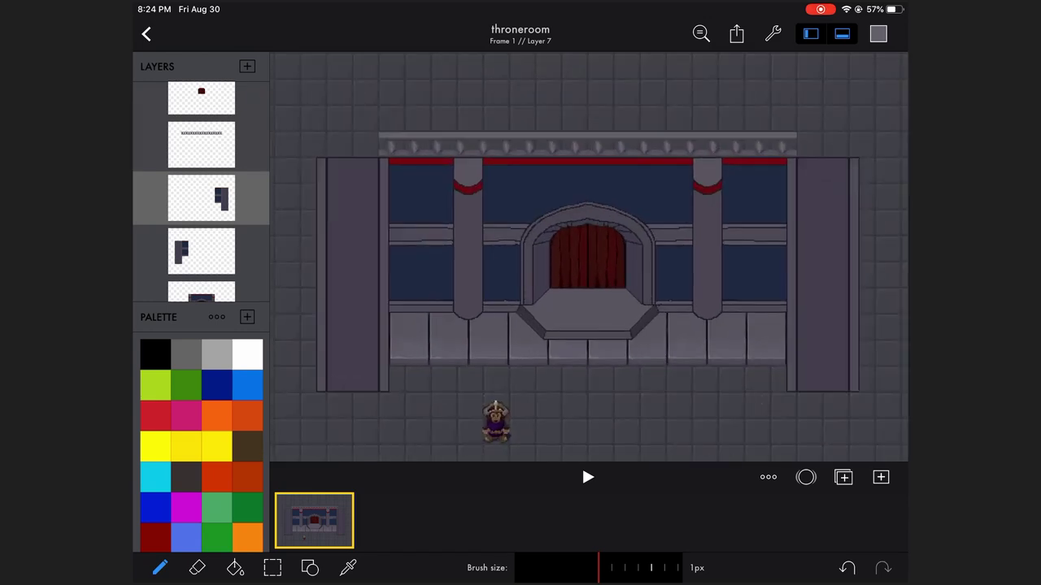
Step: Add a new blank layer, choose the shape tool and restore the undone vertical line
click(247, 66)
scroll(369, 228, up, 3)
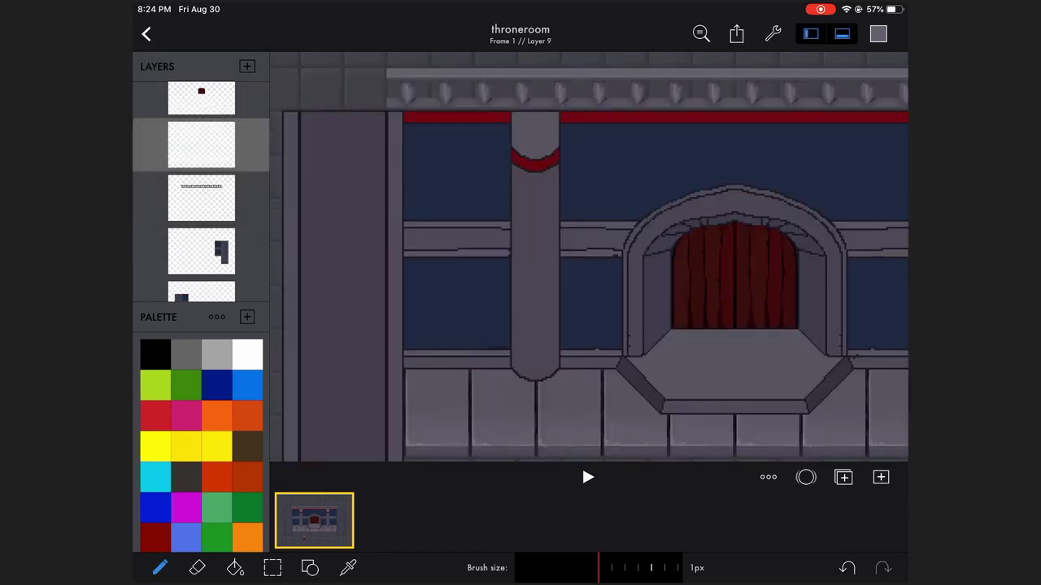
click(310, 568)
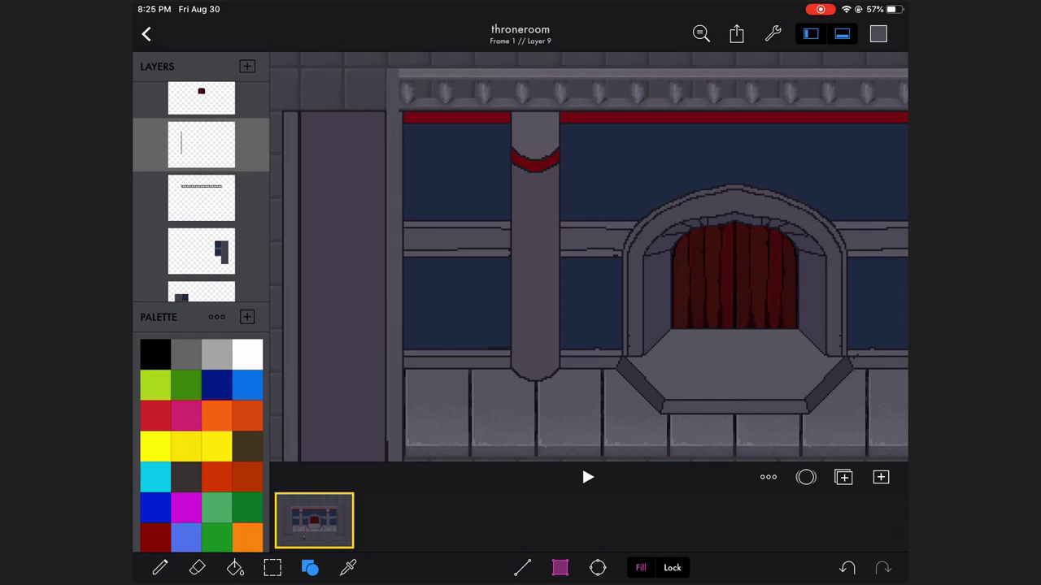
scroll(589, 257, down, 2)
scroll(589, 257, up, 2)
scroll(589, 257, down, 3)
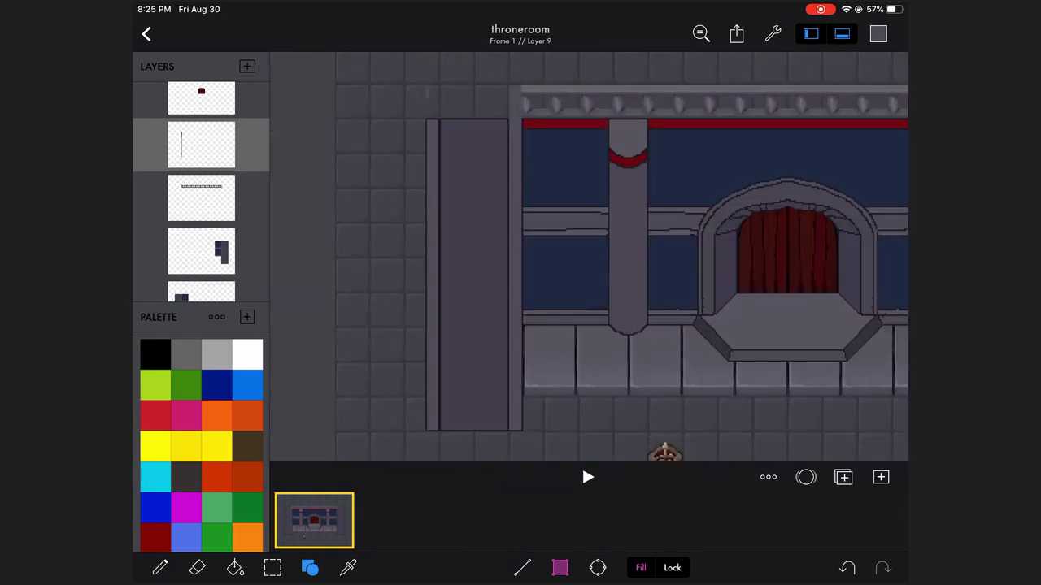
scroll(488, 81, up, 3)
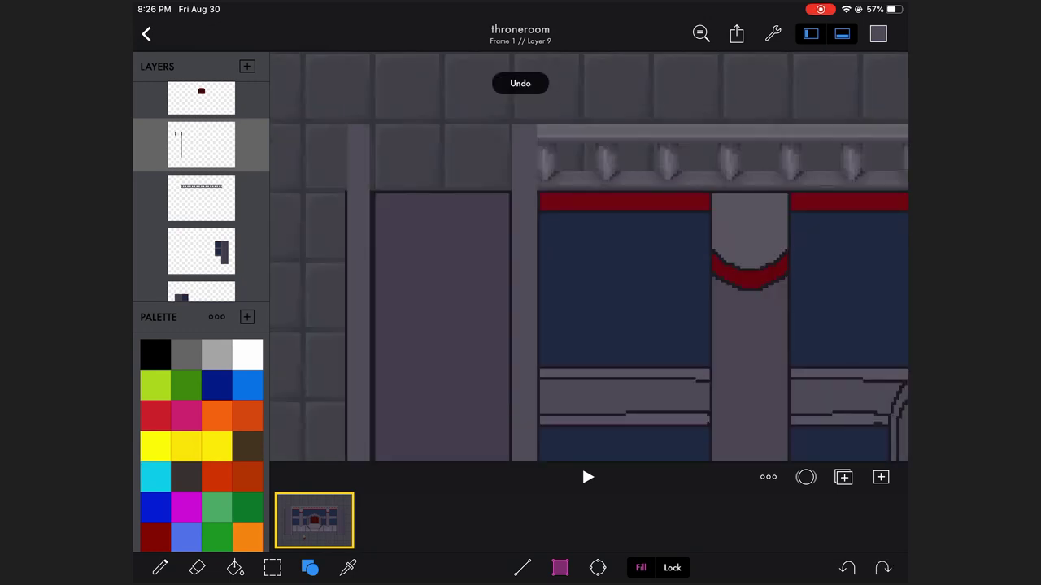
key(ctrl+shift+z)
scroll(589, 257, down, 3)
scroll(588, 257, down, 2)
scroll(589, 257, up, 2)
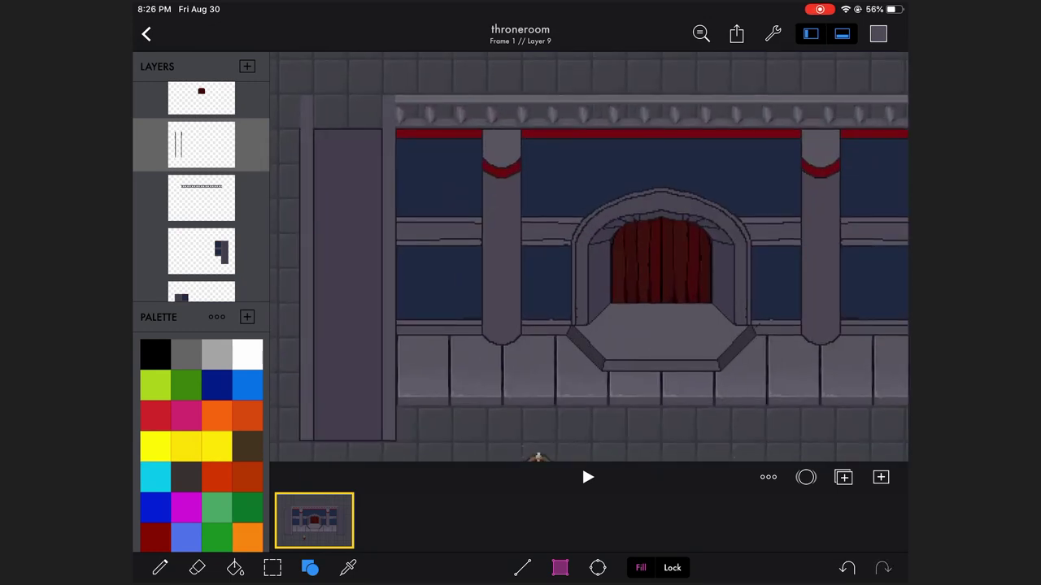
scroll(313, 122, up, 3)
Step: Use straight-line mode to redo the thin vertical line beside the left pillar
key(l)
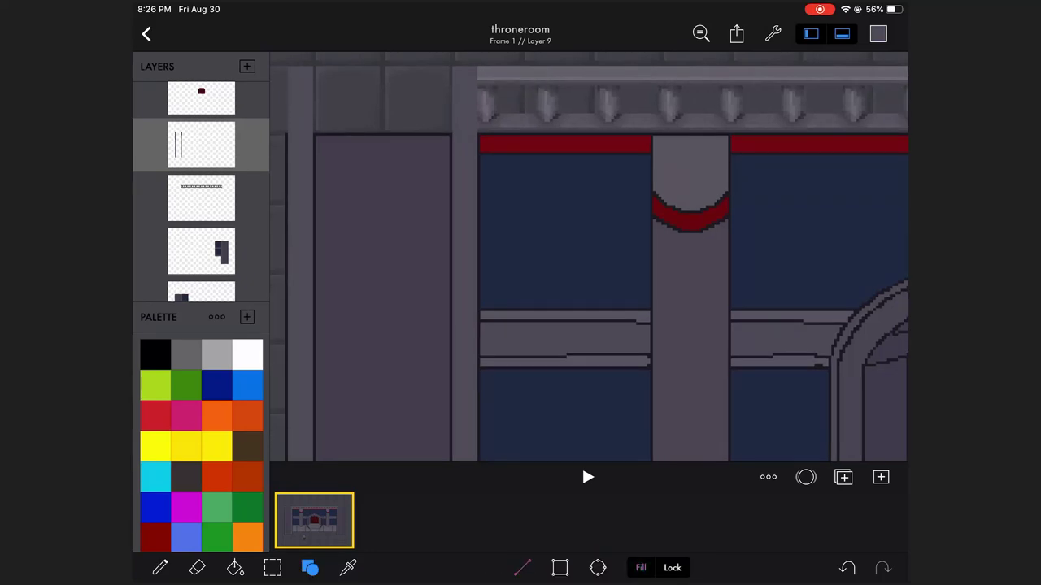
scroll(588, 257, down, 3)
scroll(589, 257, up, 3)
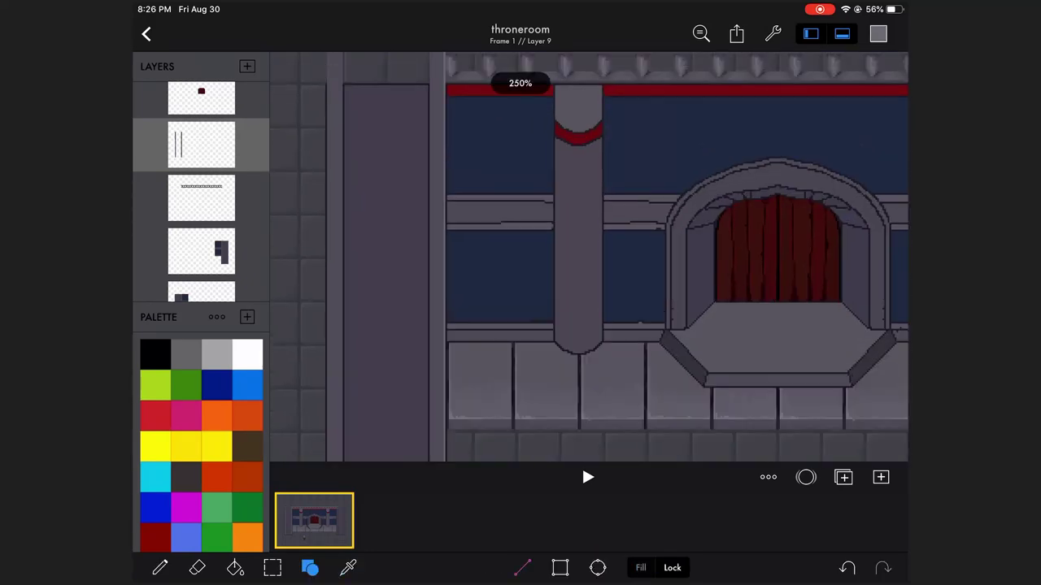
key(ctrl+shift+z)
scroll(589, 257, down, 2)
scroll(589, 257, down, 2)
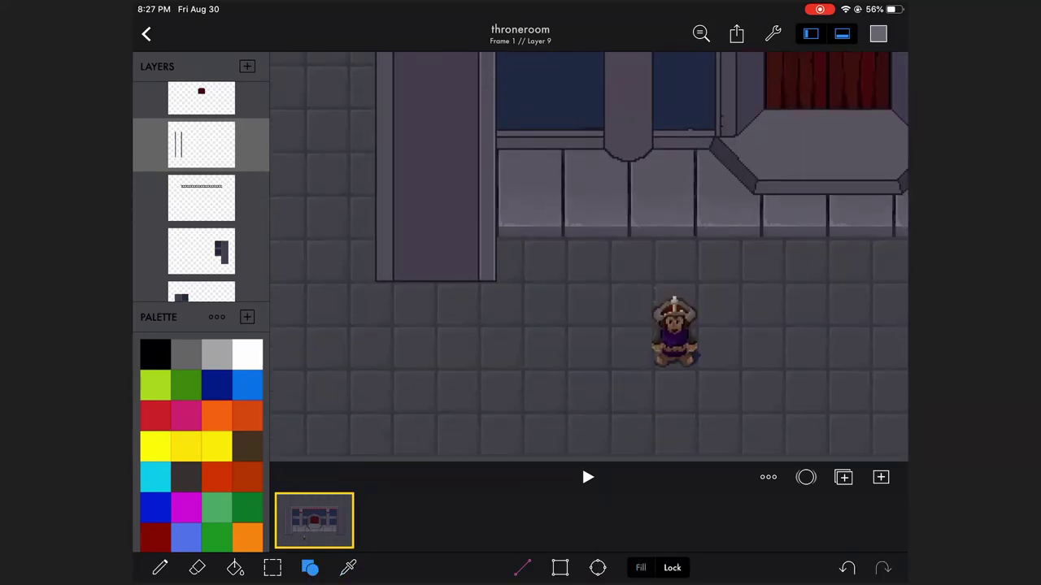
scroll(589, 257, down, 1)
scroll(588, 257, down, 3)
scroll(473, 184, up, 5)
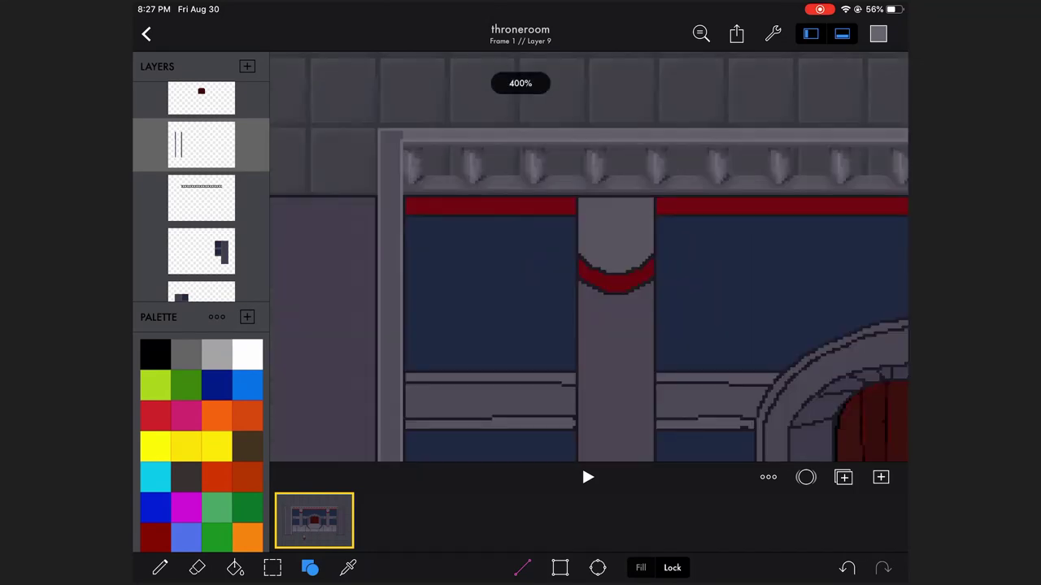
Step: Sample a colour from the artwork and return to filled-rectangle shape mode
click(560, 568)
click(883, 568)
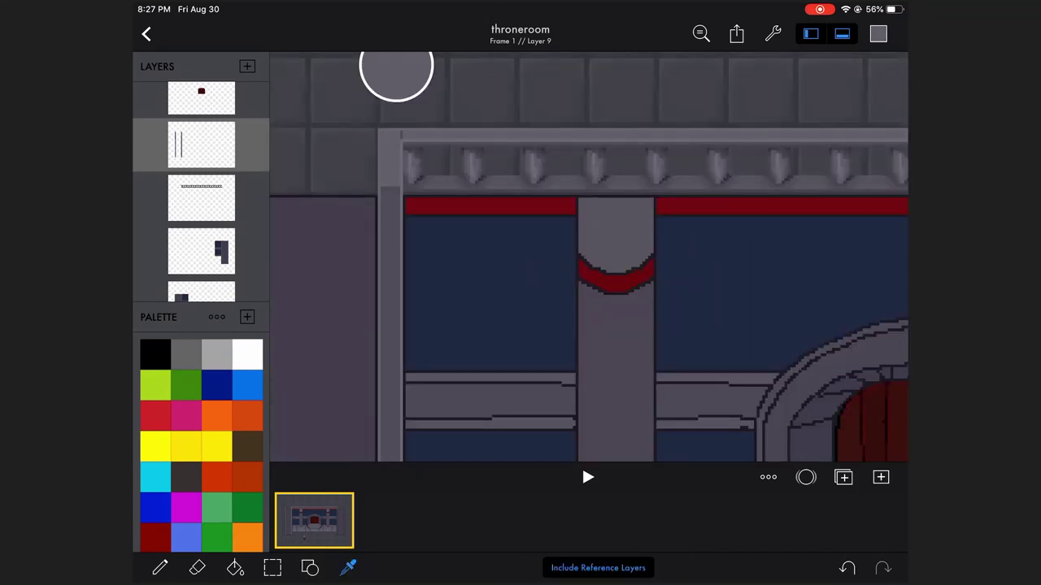
scroll(589, 257, down, 1)
scroll(589, 257, down, 5)
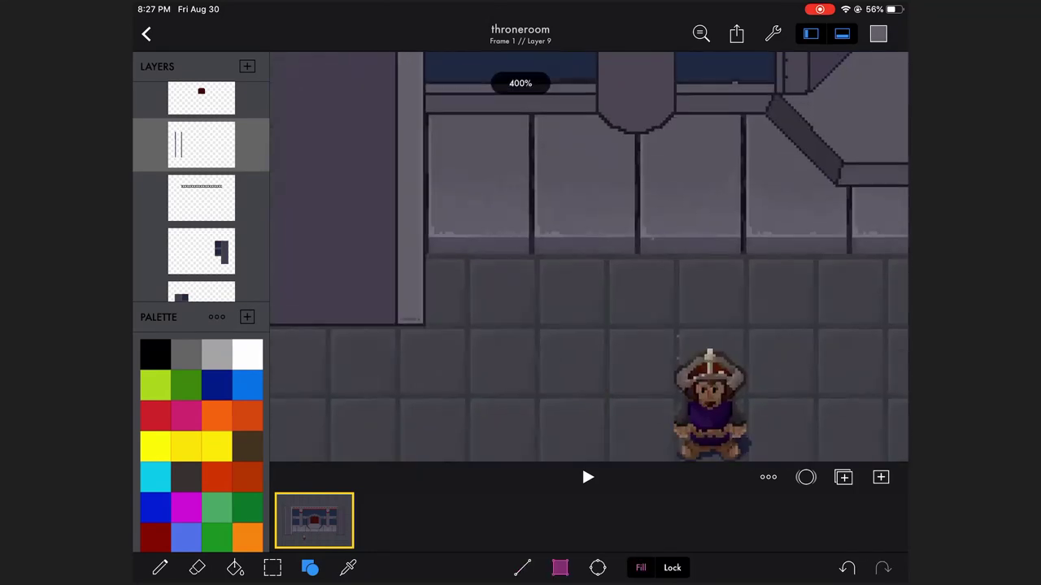
scroll(589, 257, down, 3)
scroll(589, 257, up, 3)
scroll(588, 257, up, 3)
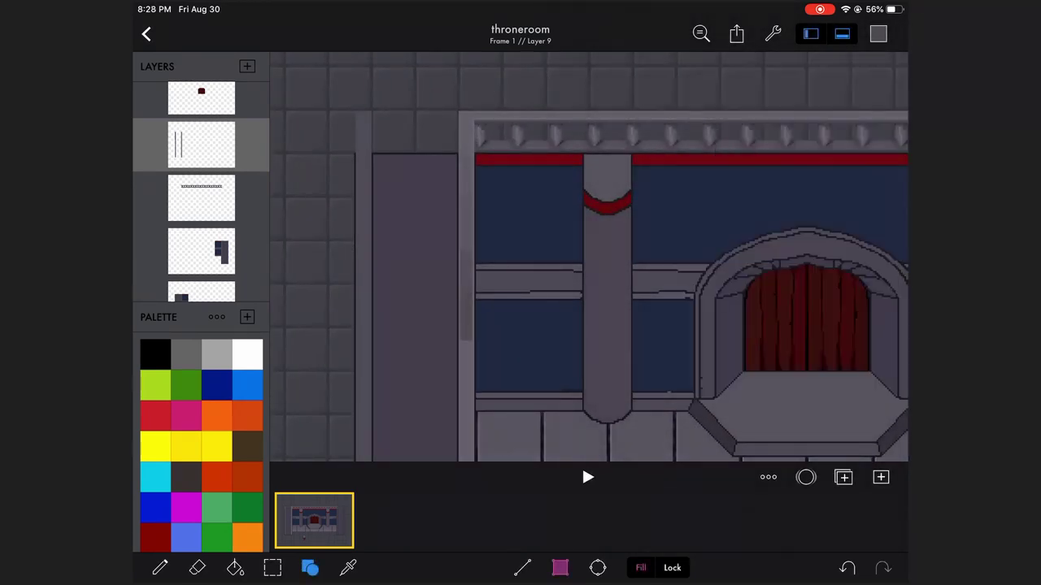
scroll(589, 257, down, 2)
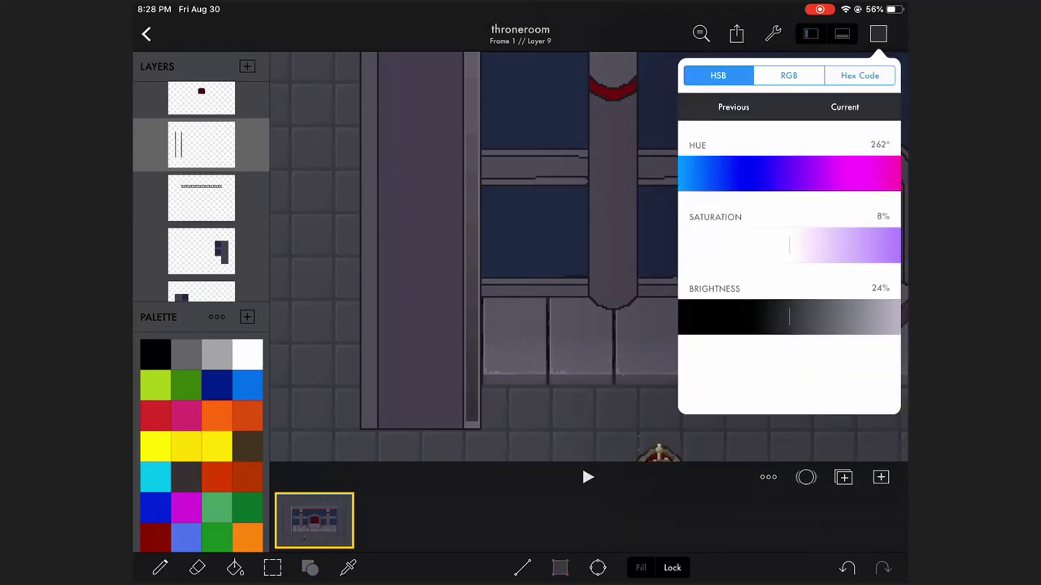
scroll(589, 257, down, 3)
scroll(589, 257, down, 3)
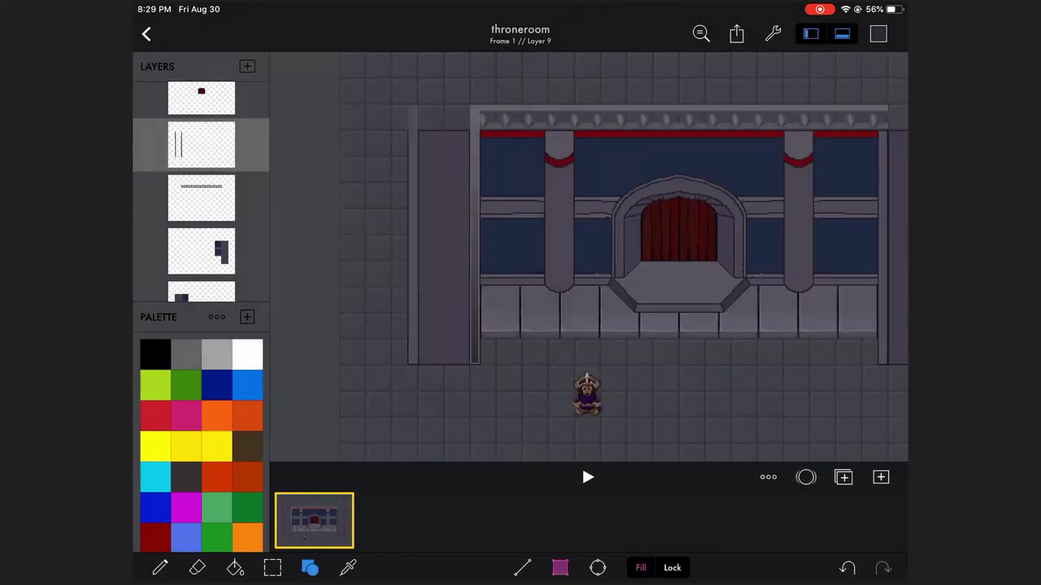
Step: Add a new empty layer and switch to freehand pixel drawing
scroll(460, 104, up, 5)
click(160, 567)
click(247, 66)
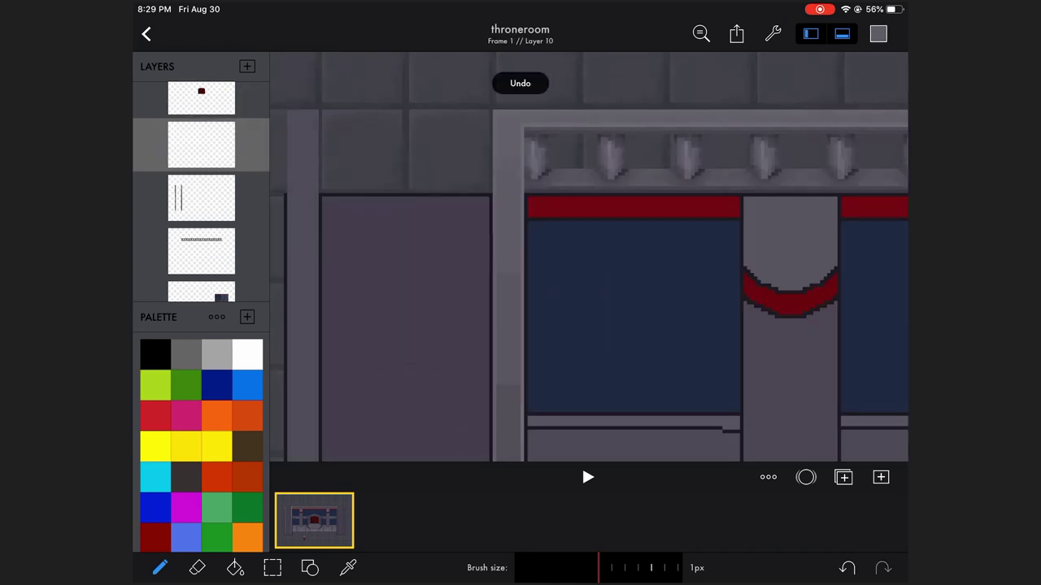
scroll(589, 257, down, 5)
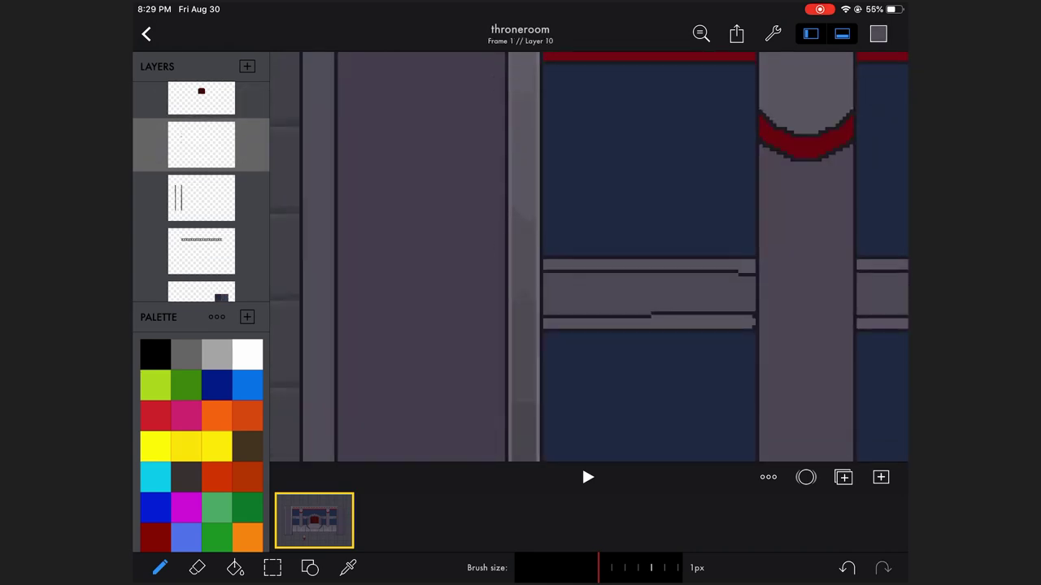
scroll(588, 257, down, 5)
scroll(589, 257, down, 3)
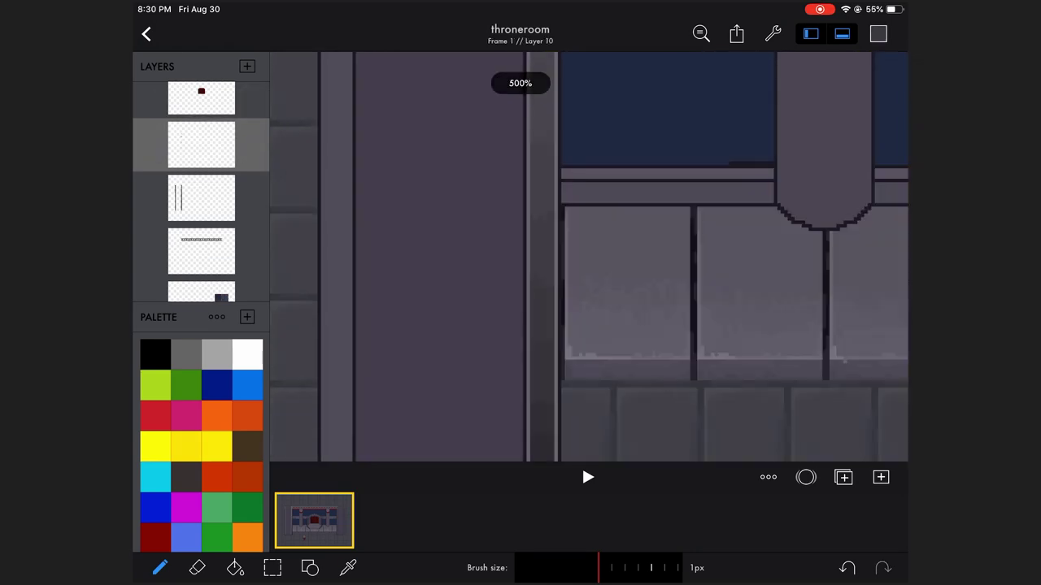
scroll(589, 257, down, 4)
scroll(589, 257, up, 5)
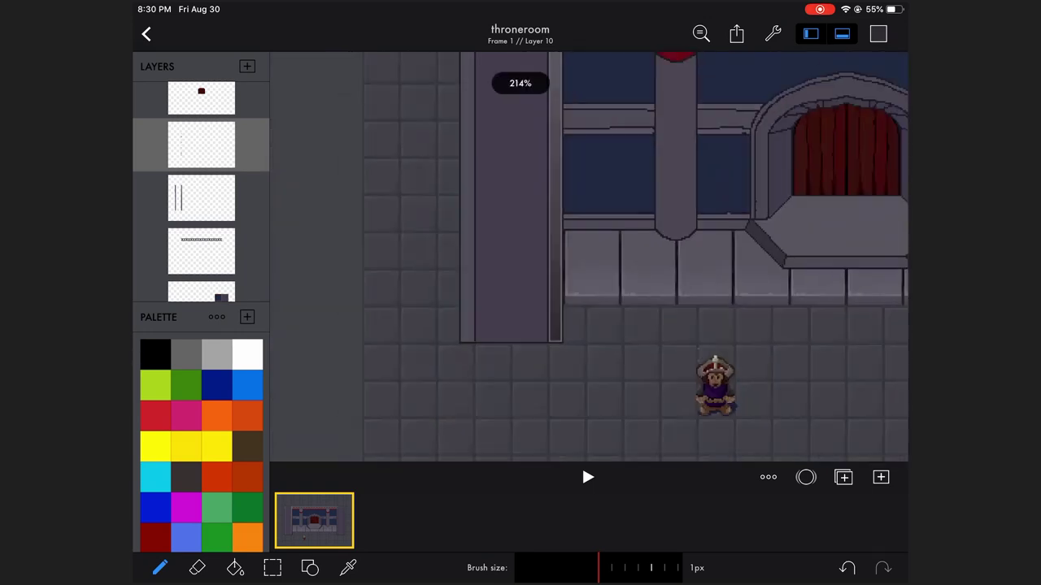
Step: Lower the vertical-lines layer to 74% opacity and merge it down into Layer 9
click(201, 145)
drag(432, 125, 388, 125)
click(285, 225)
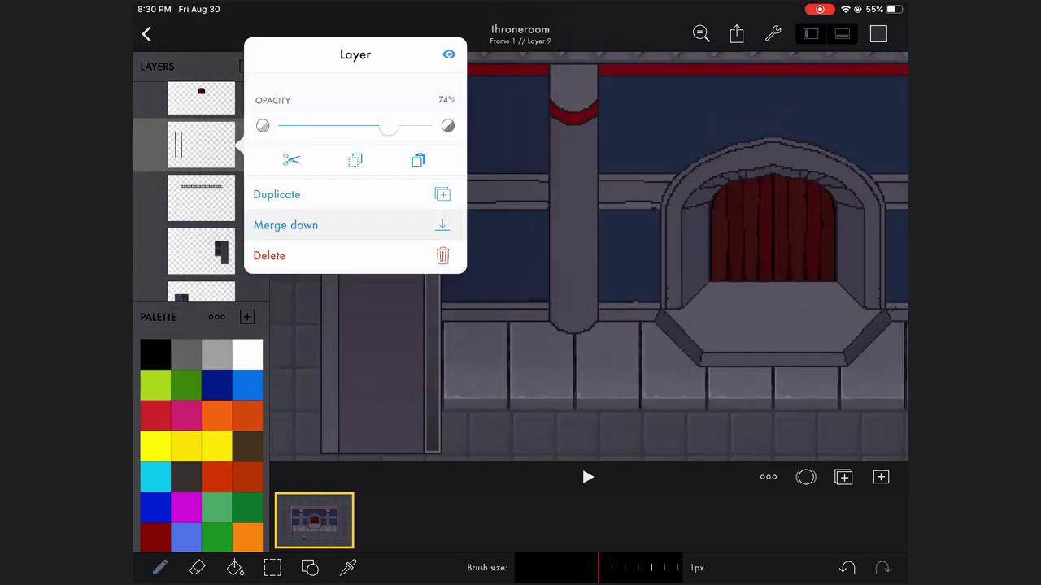
scroll(589, 257, up, 5)
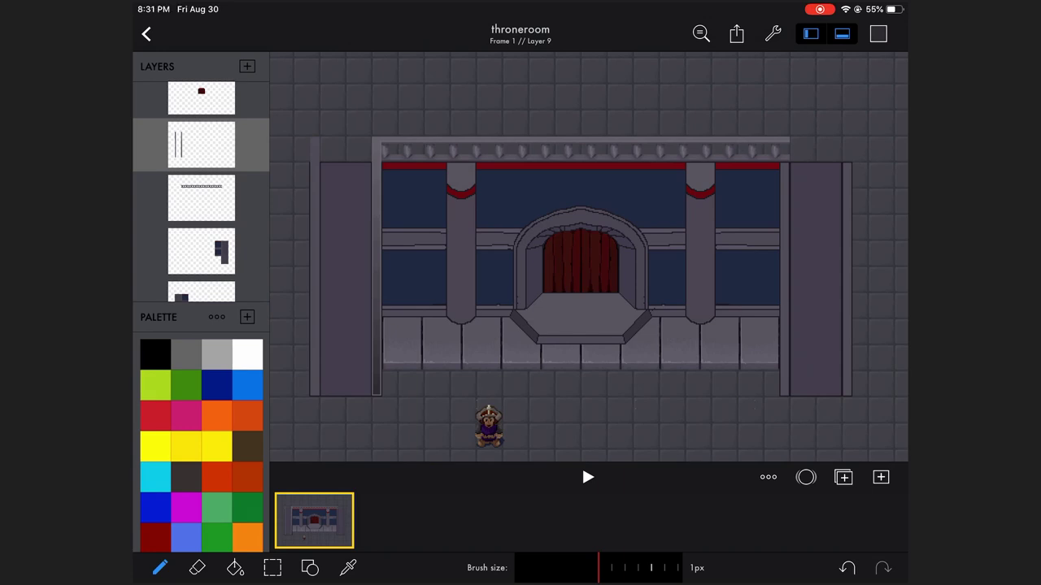
scroll(388, 288, up, 3)
scroll(589, 257, down, 5)
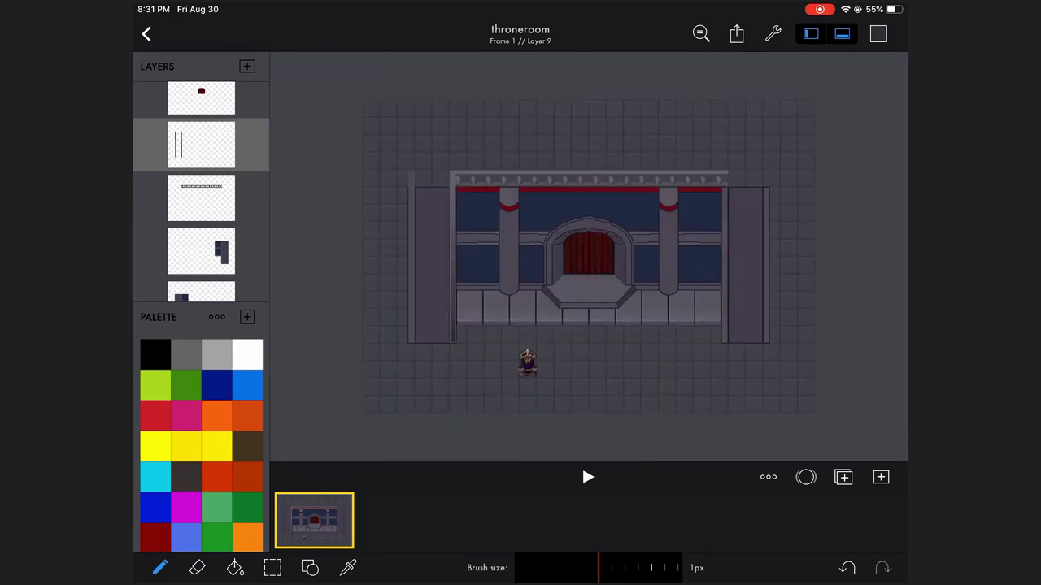
scroll(589, 257, down, 1)
scroll(588, 257, up, 1)
scroll(589, 257, up, 5)
scroll(589, 257, up, 3)
Step: Check the current colour and undo the last pencil stroke on the pillar
click(879, 33)
click(878, 33)
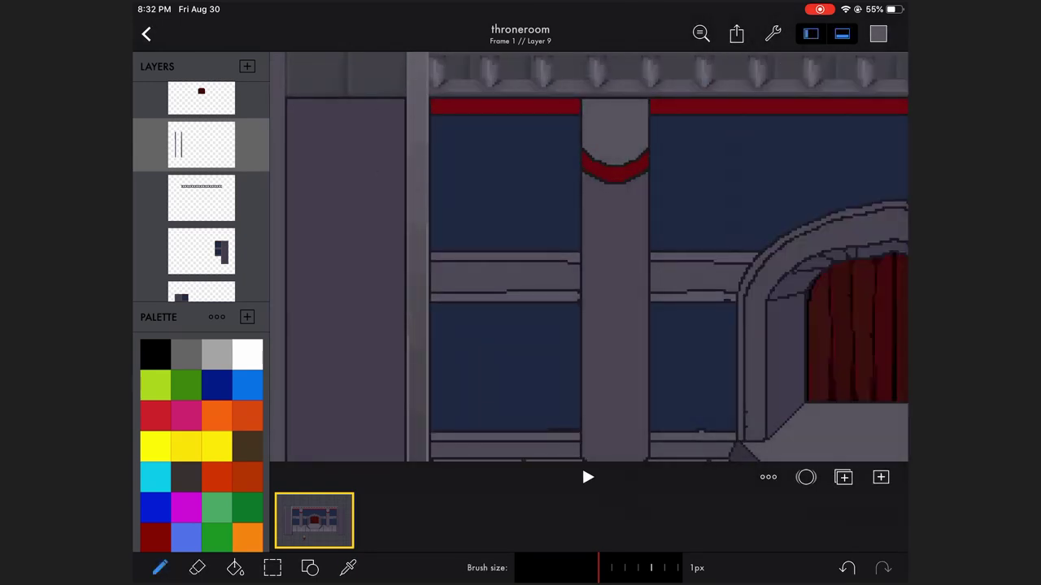
key(ctrl+z)
scroll(392, 328, up, 3)
click(309, 568)
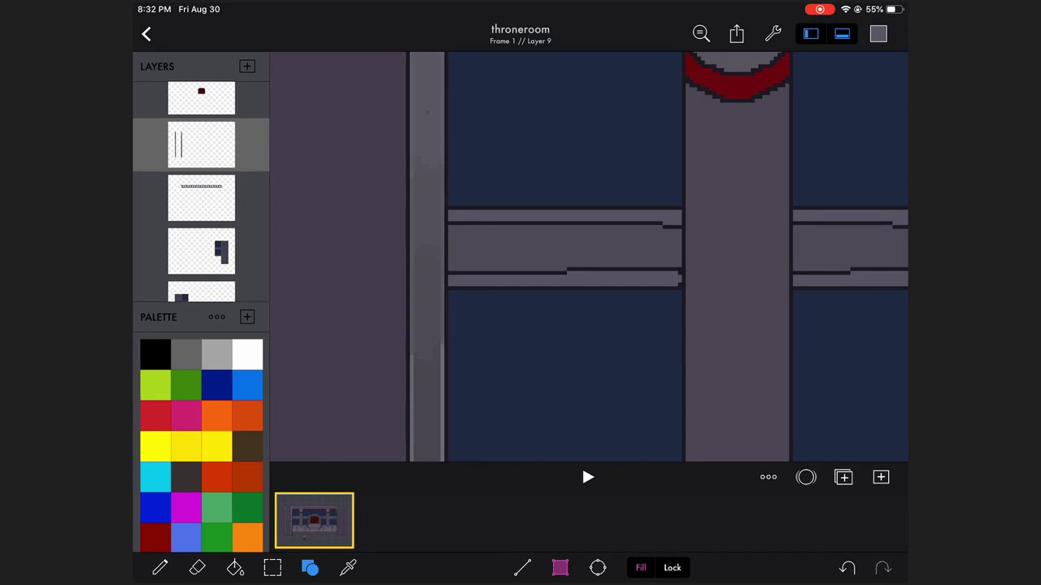
Step: Set the drawing colour to dark grey-purple, HSB 270°, 7%, 22%
click(878, 34)
click(878, 34)
scroll(589, 257, down, 2)
click(878, 33)
click(878, 33)
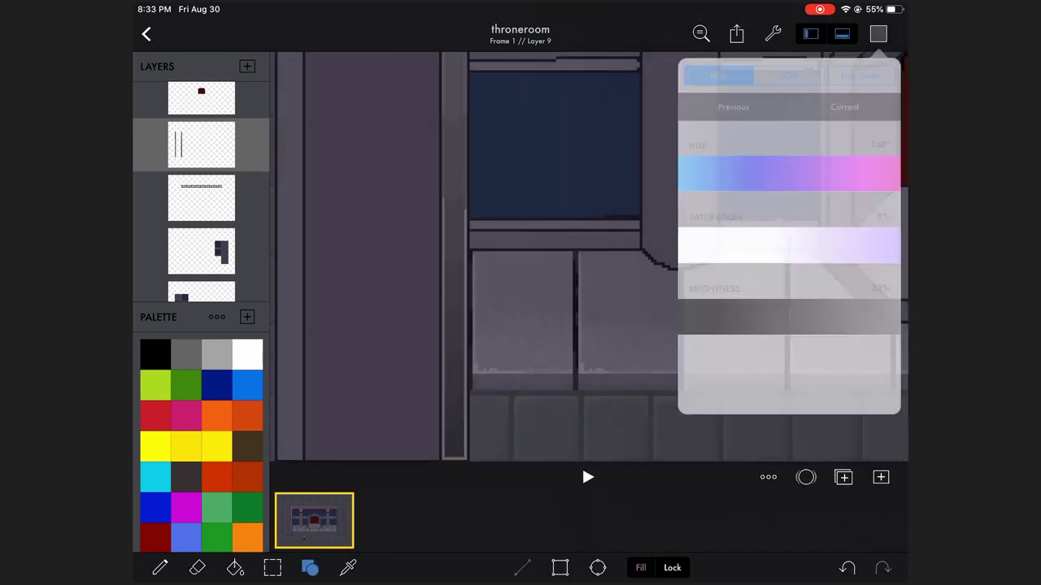
click(878, 34)
click(879, 33)
click(878, 33)
click(878, 33)
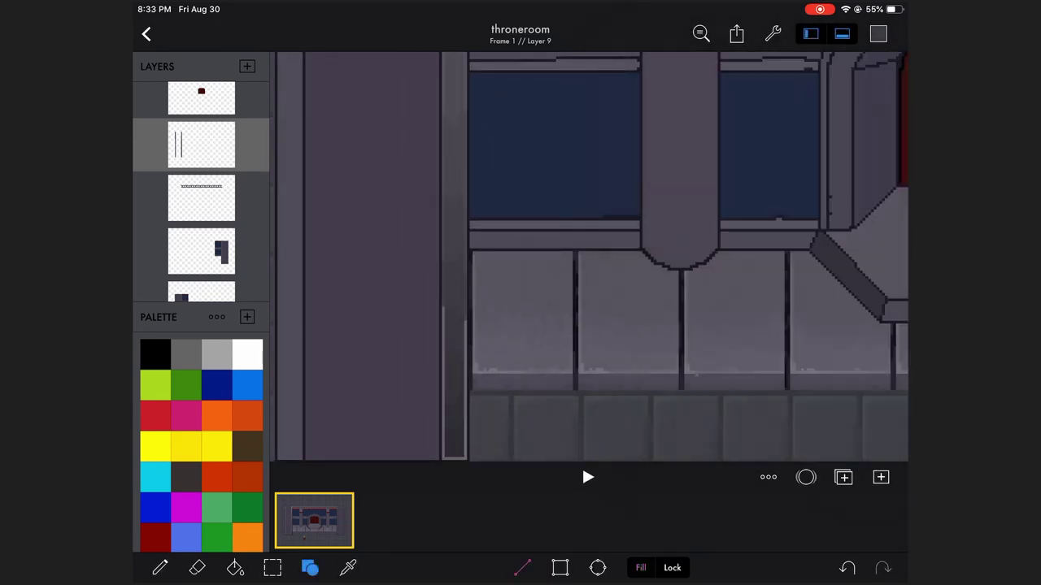
click(878, 33)
click(879, 33)
click(878, 33)
click(878, 33)
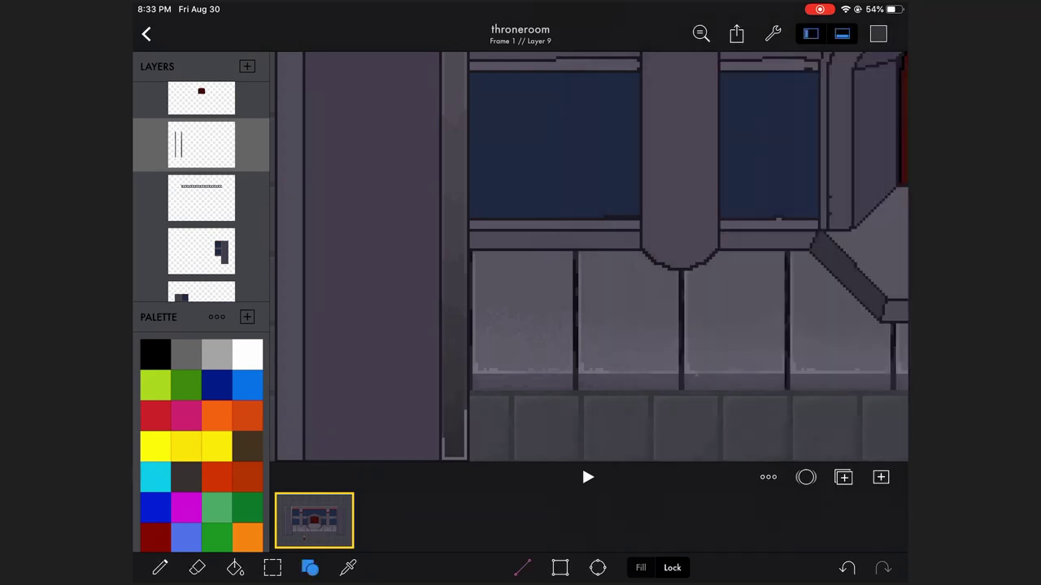
click(878, 33)
click(878, 34)
click(878, 33)
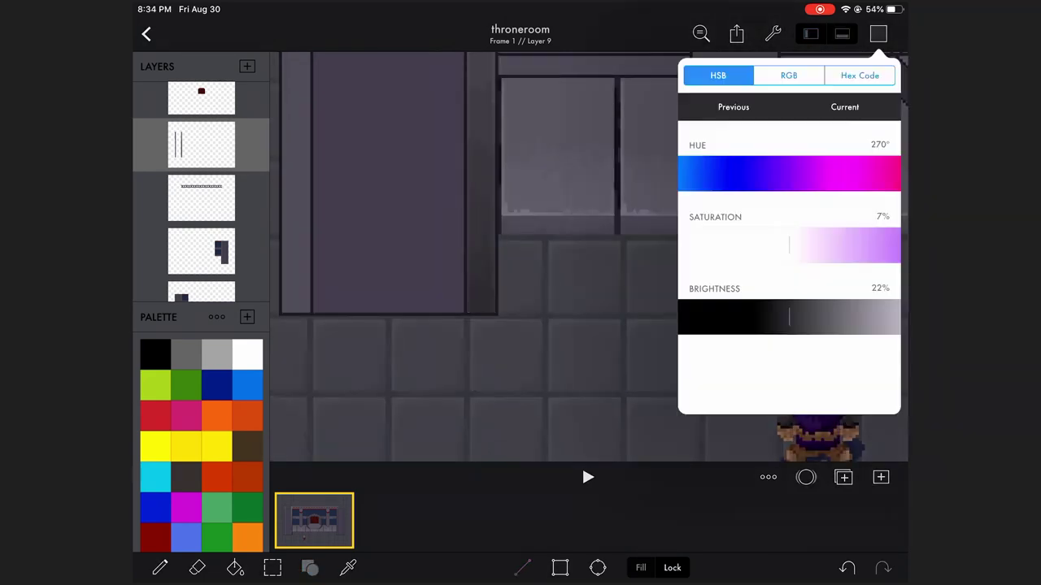
click(878, 34)
Step: Switch to the single-pixel pencil and sample a wall grey for the post's cap
scroll(590, 257, down, 5)
scroll(455, 277, up, 3)
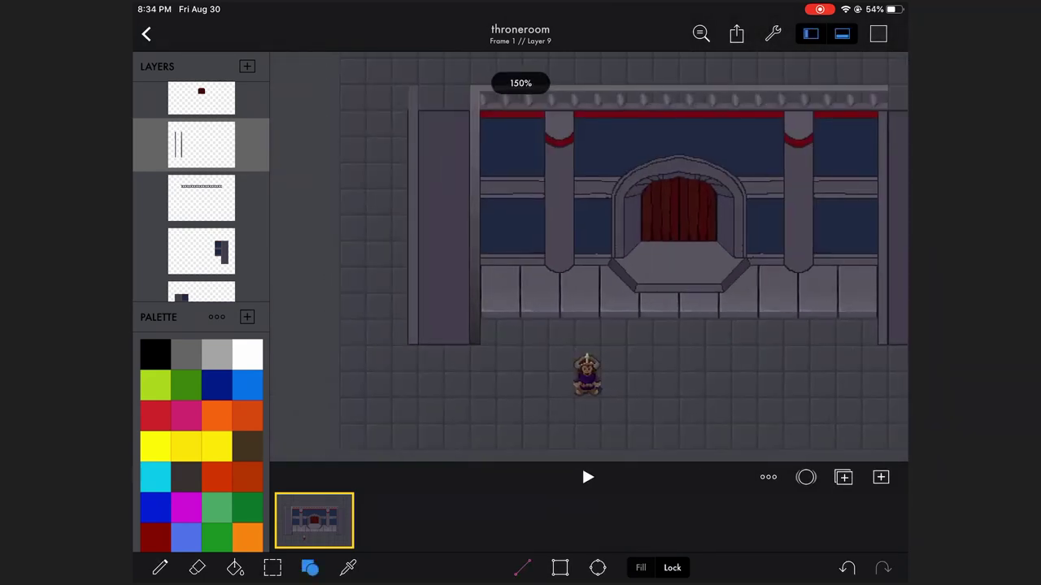
click(160, 568)
scroll(455, 276, up, 3)
scroll(456, 277, up, 2)
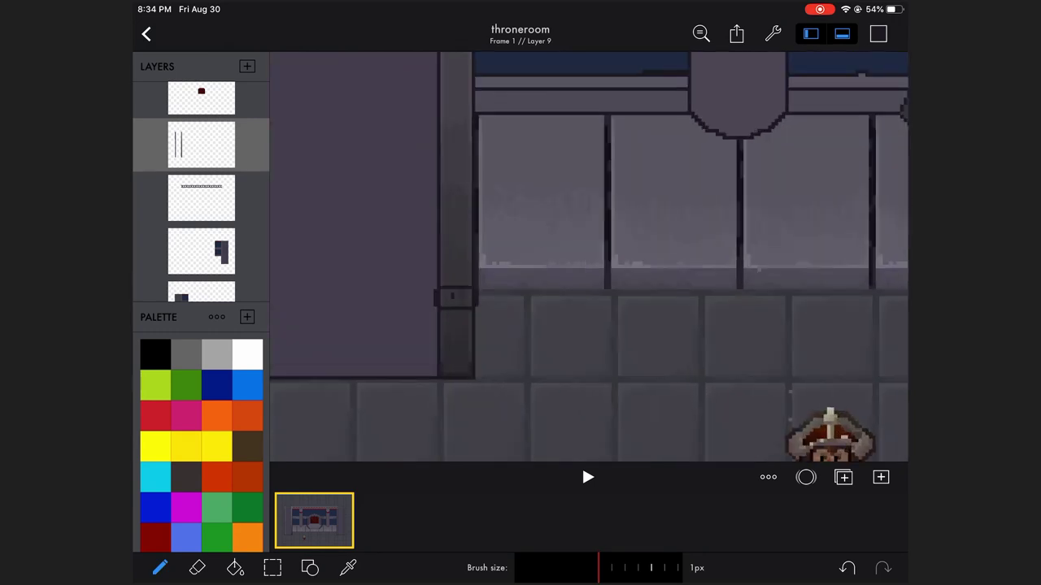
click(455, 228)
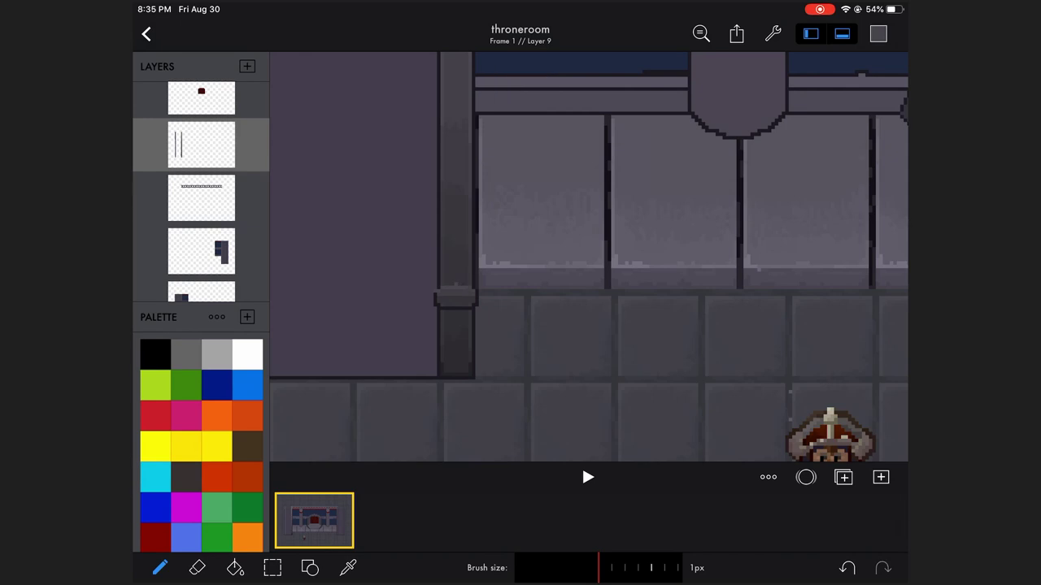
Step: Draw a grey ellipse-tool circle at the top of the post and select it
click(309, 568)
click(878, 33)
click(598, 568)
key(ctrl+z)
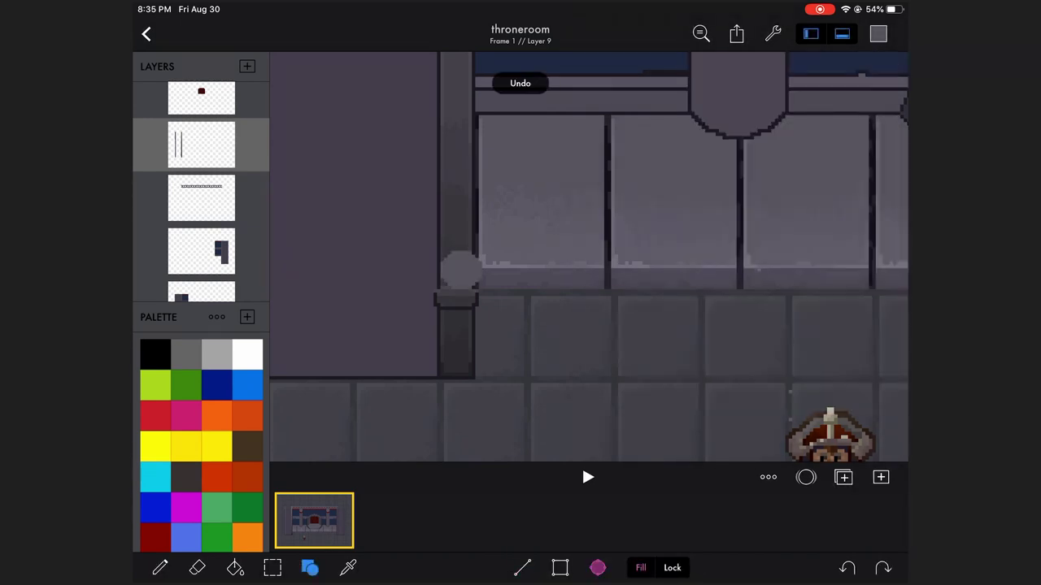
drag(431, 254, 479, 301)
click(272, 568)
drag(425, 204, 523, 344)
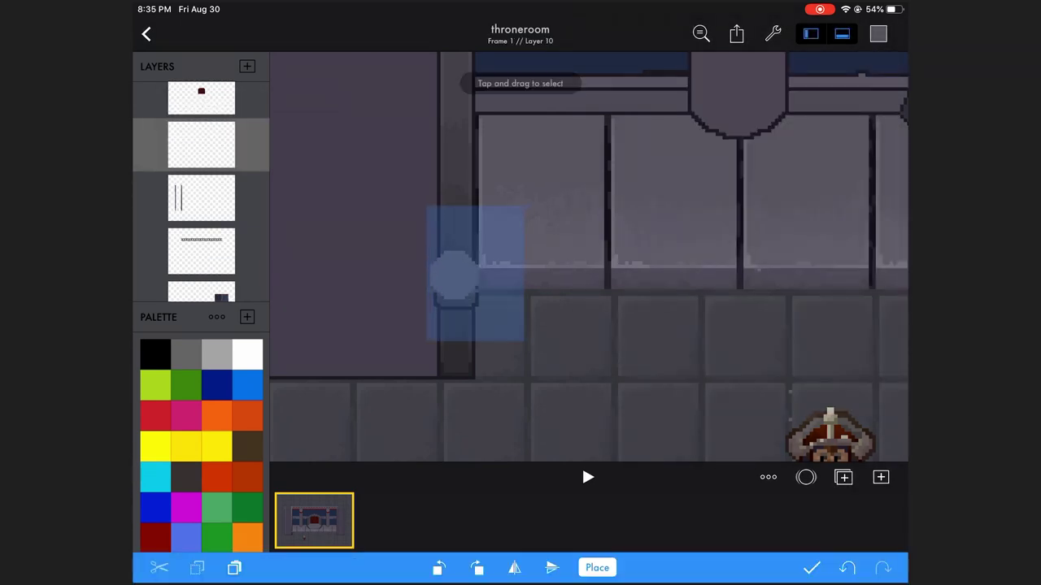
drag(392, 180, 535, 381)
Step: Merge the circle's layer down and move the circle up onto the post
click(201, 144)
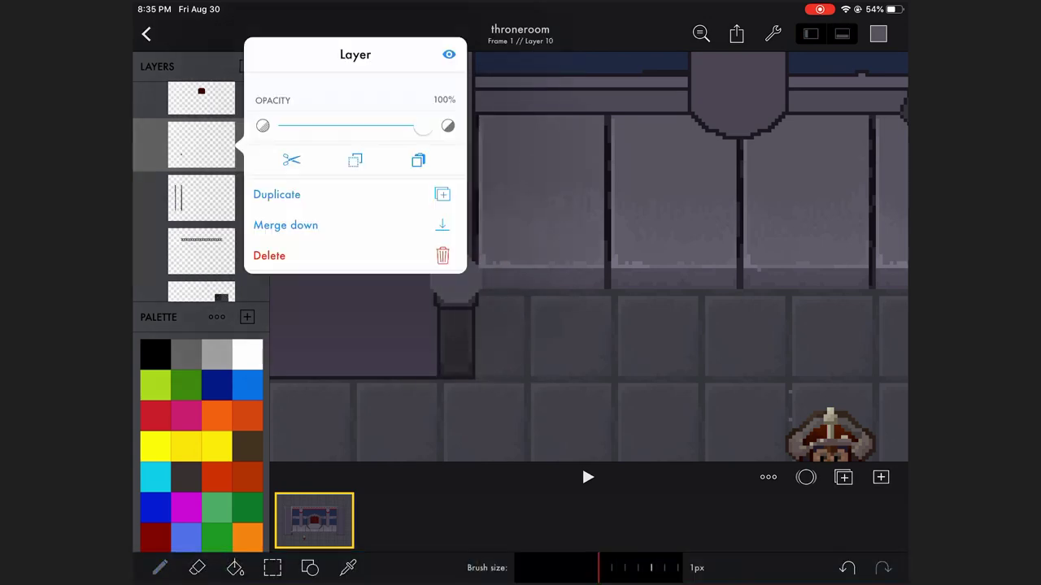
click(201, 144)
click(201, 144)
click(285, 225)
scroll(496, 258, up, 2)
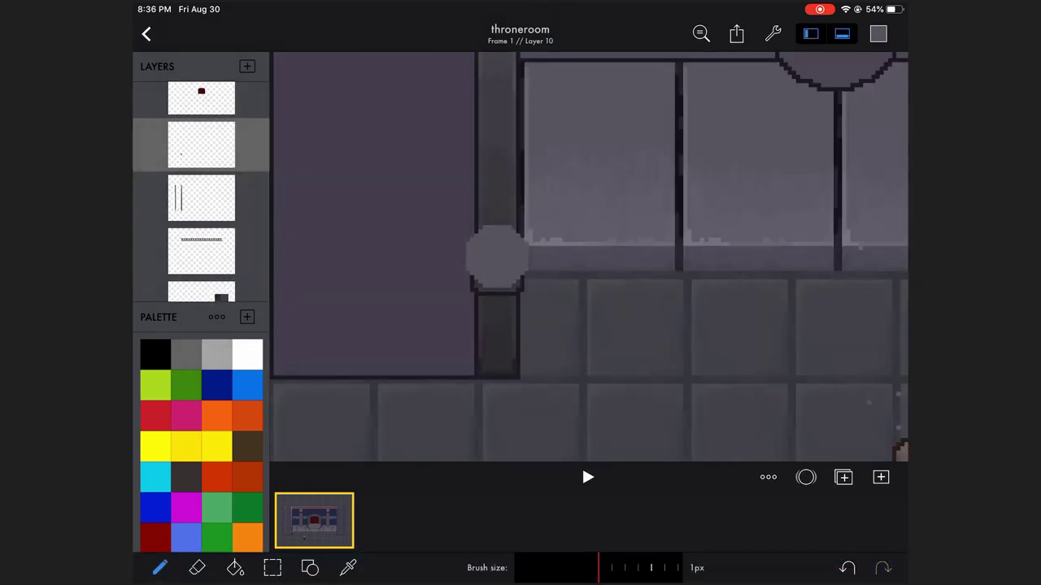
click(272, 567)
drag(496, 259, 496, 238)
Step: Pick a lighter grey and add highlight pixels to the post
click(160, 567)
click(878, 34)
click(879, 34)
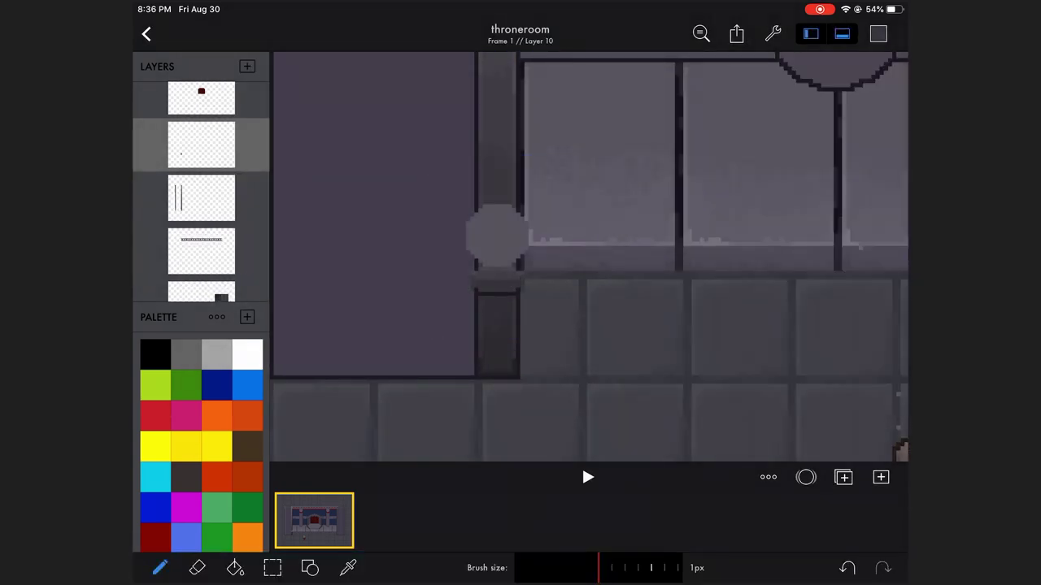
click(878, 34)
click(878, 33)
click(479, 292)
click(518, 292)
click(879, 33)
click(878, 33)
Step: Sample a colour from the ball and undo the last shading stroke
click(878, 33)
click(878, 34)
scroll(590, 256, down, 2)
click(523, 242)
scroll(590, 257, down, 2)
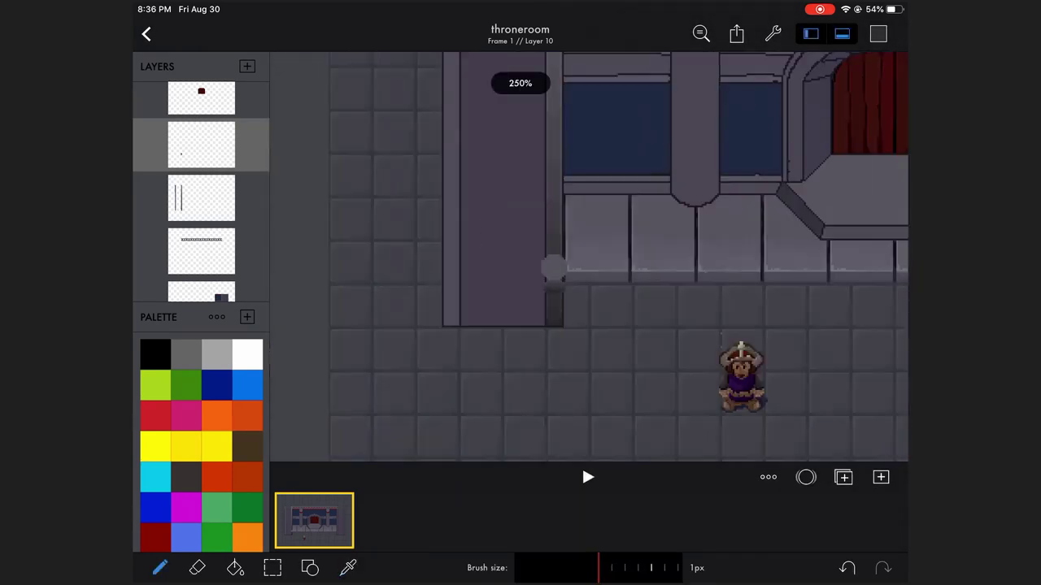
scroll(553, 268, up, 3)
key(ctrl+z)
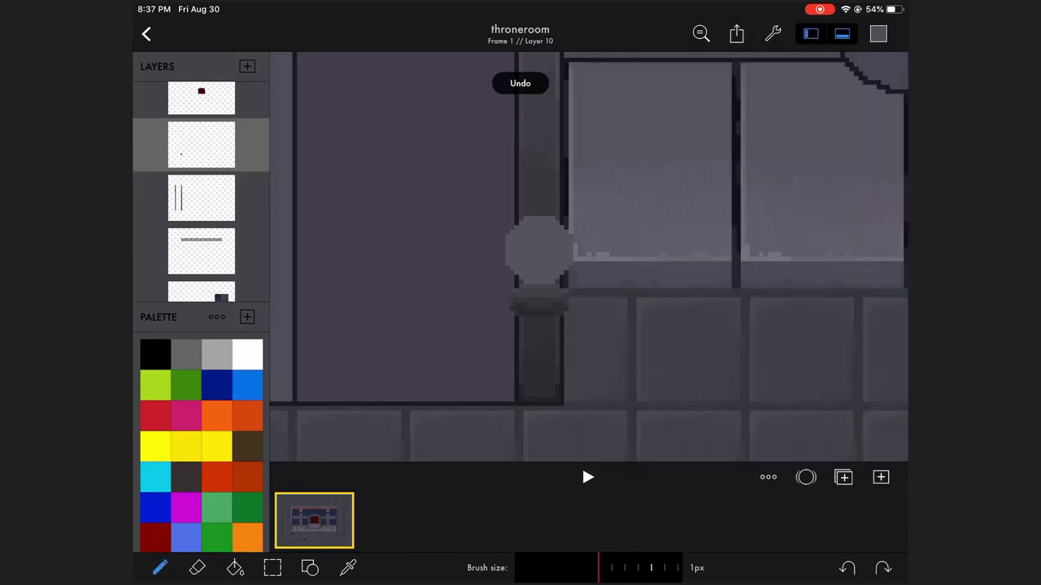
scroll(589, 256, down, 2)
scroll(590, 256, up, 2)
Step: Sample the ball finial's colour and review it in the colour settings
click(878, 33)
click(878, 33)
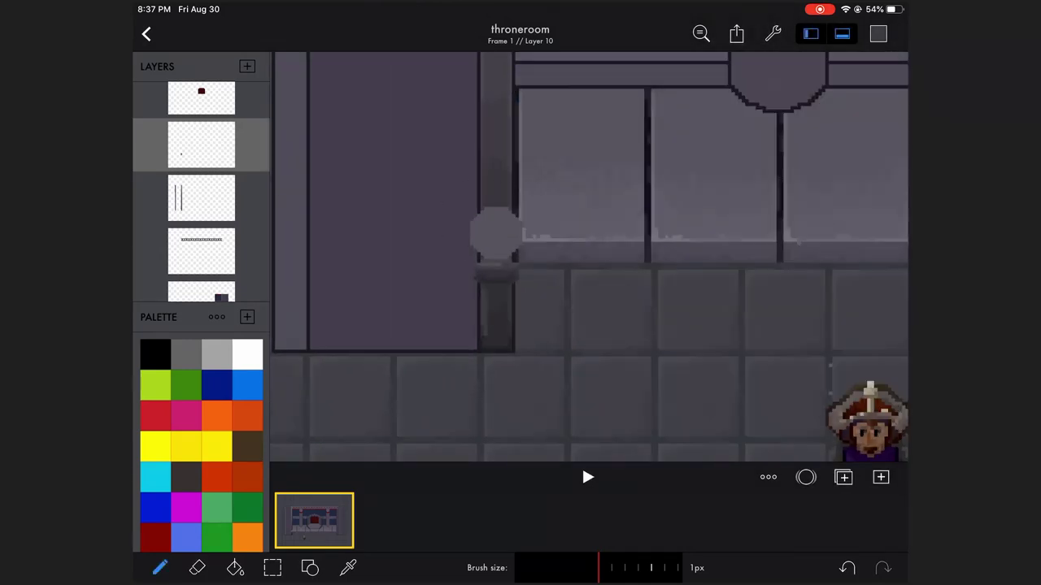
scroll(590, 257, down, 3)
scroll(589, 256, up, 2)
scroll(589, 256, up, 1)
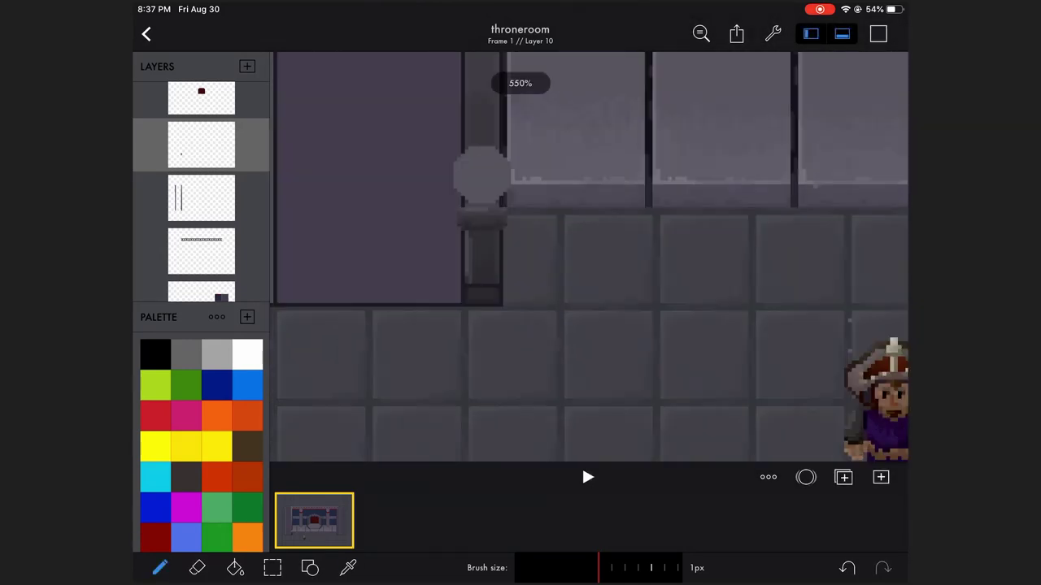
click(878, 34)
click(879, 33)
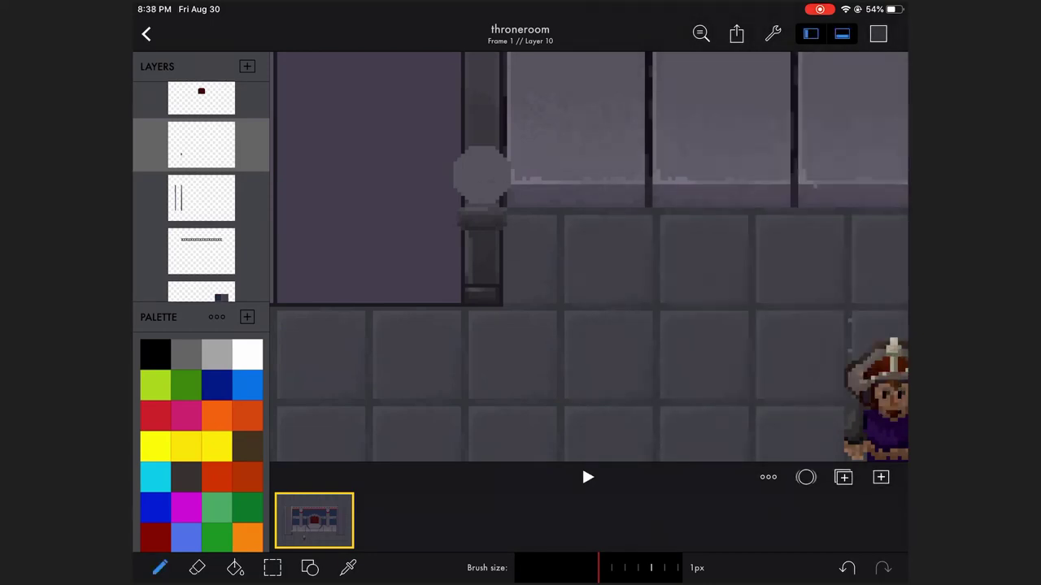
scroll(590, 256, down, 5)
scroll(590, 256, up, 5)
click(201, 145)
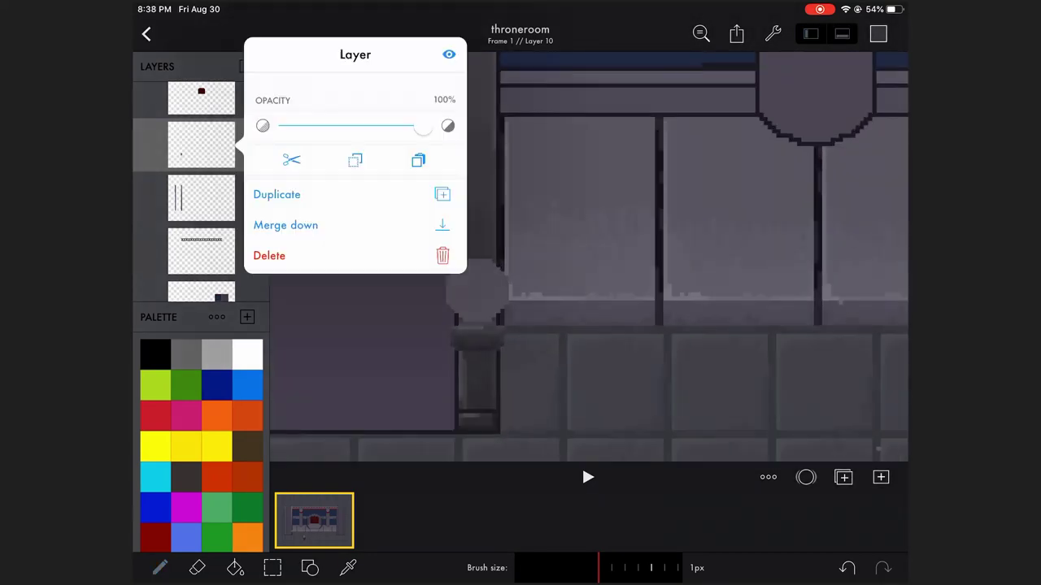
click(453, 222)
click(878, 34)
click(878, 33)
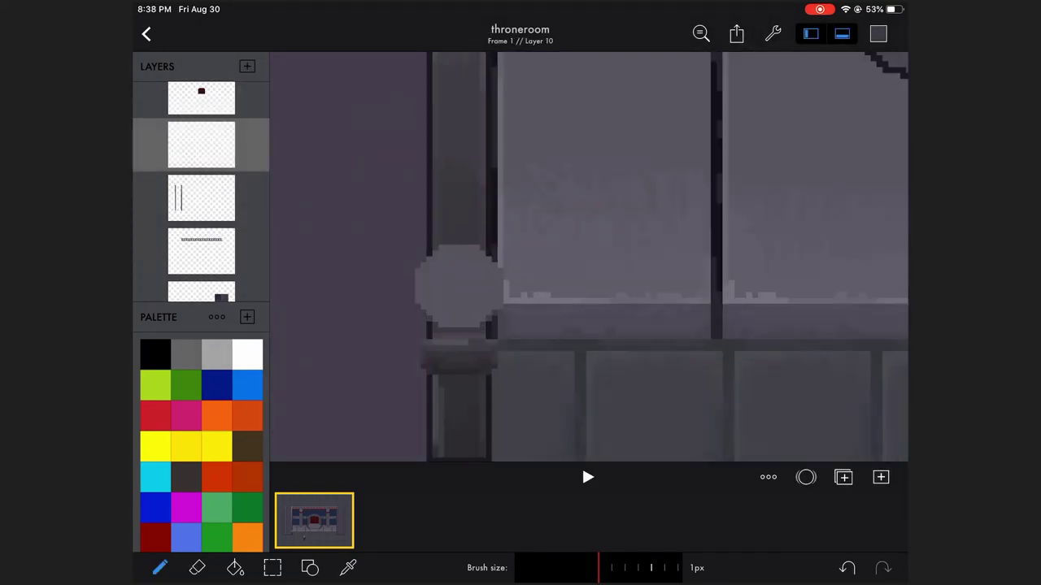
Step: Shade the ball finial and fine-tune the shading colour
click(878, 34)
click(878, 33)
click(878, 34)
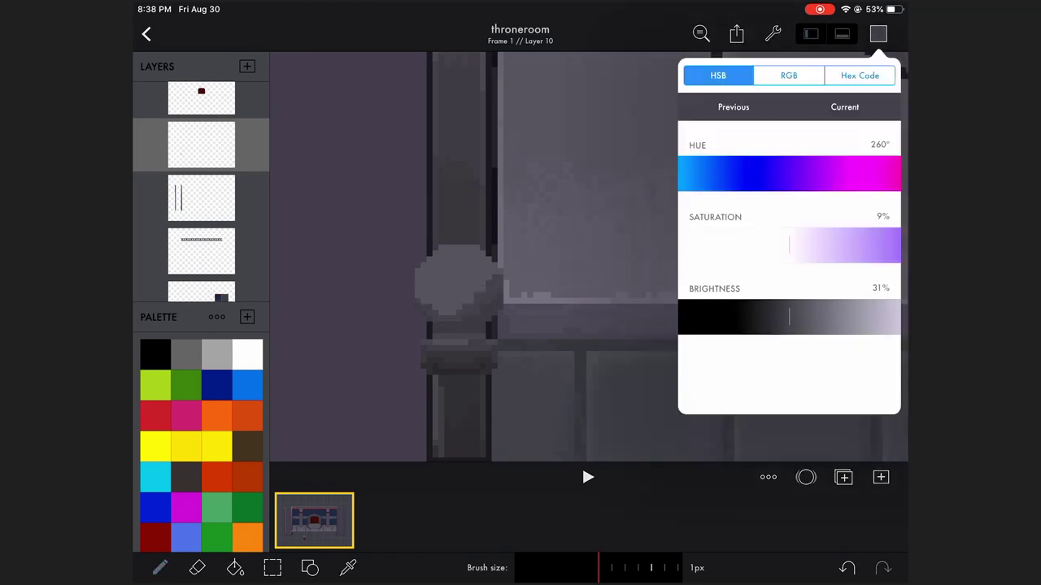
click(878, 34)
click(879, 33)
click(879, 34)
click(878, 34)
click(878, 33)
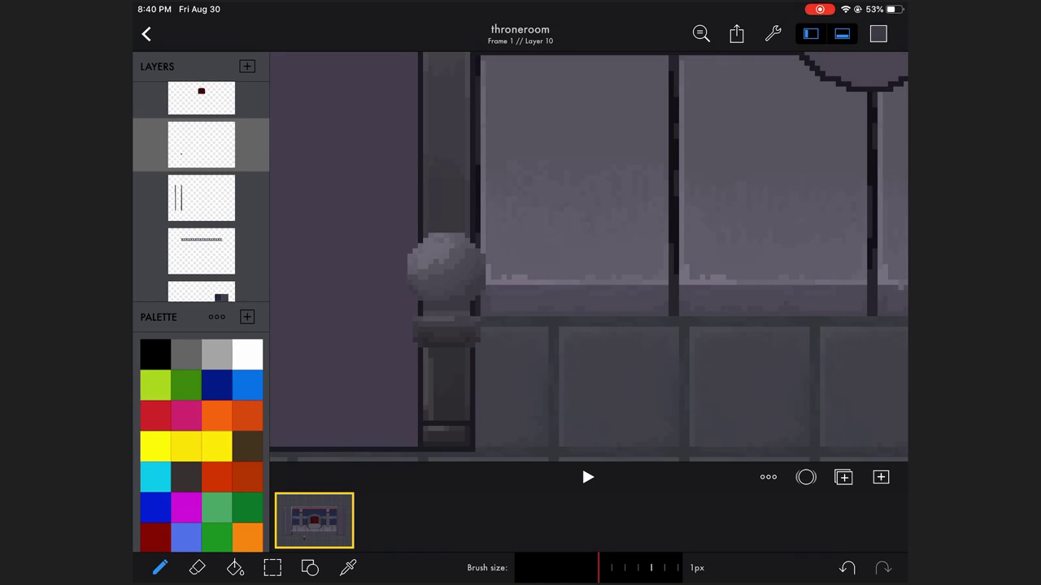
Step: Add a new empty layer, then reselect the pillar-lines layer and open its options
click(247, 66)
click(198, 107)
click(247, 66)
click(247, 66)
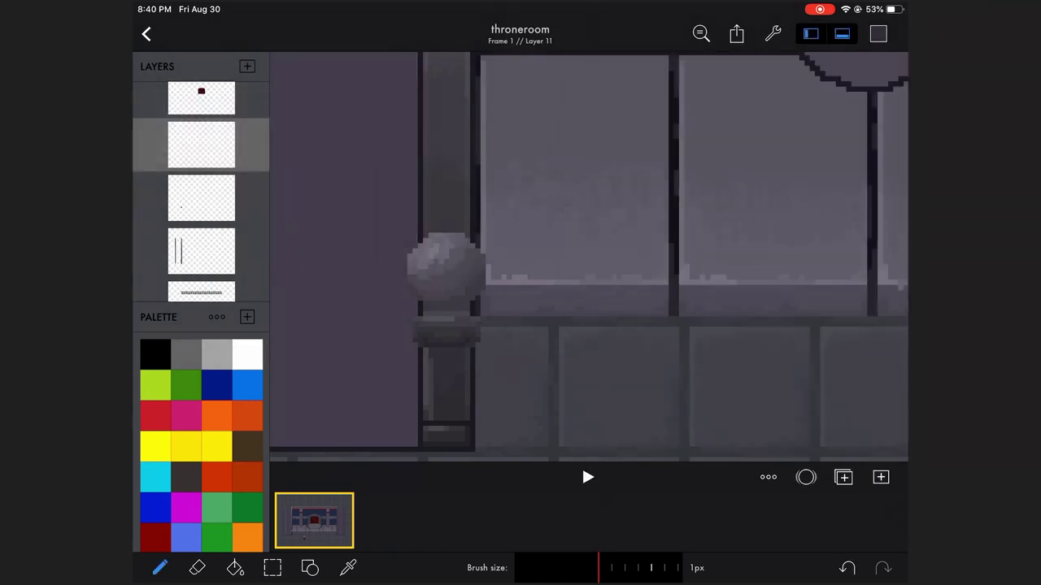
scroll(589, 257, down, 5)
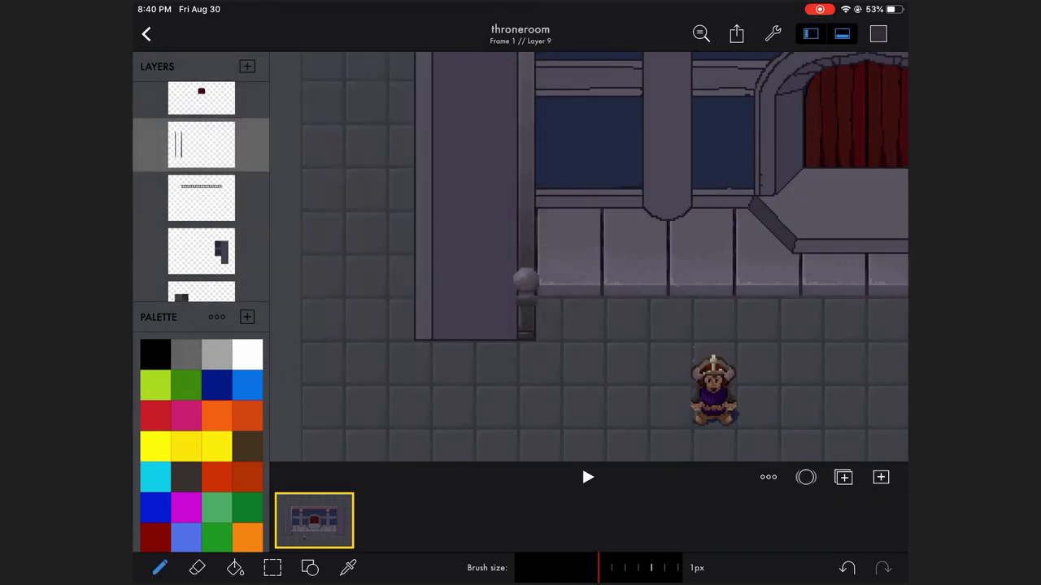
scroll(589, 257, down, 3)
scroll(445, 322, up, 5)
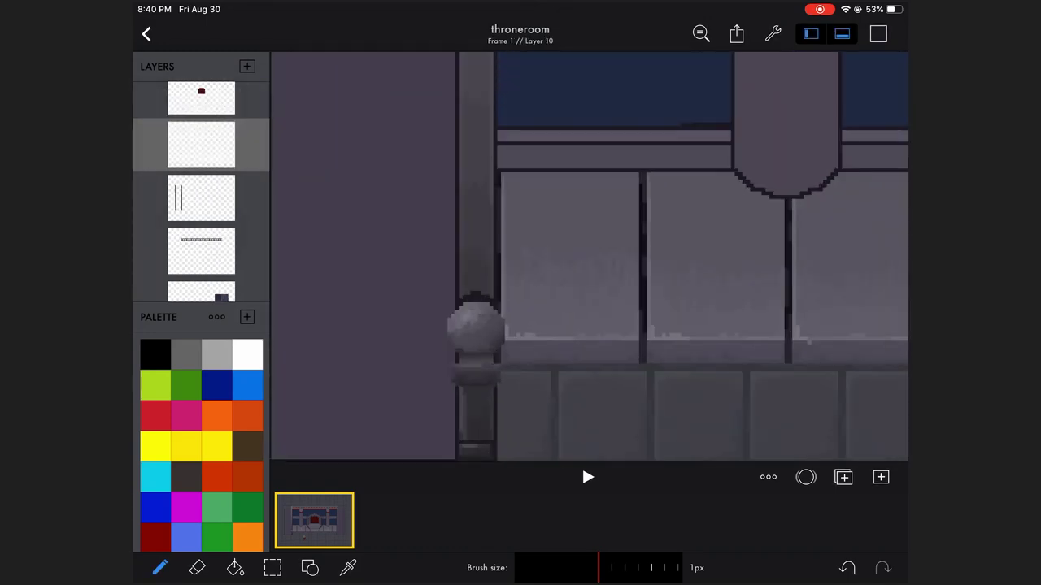
click(878, 33)
click(201, 144)
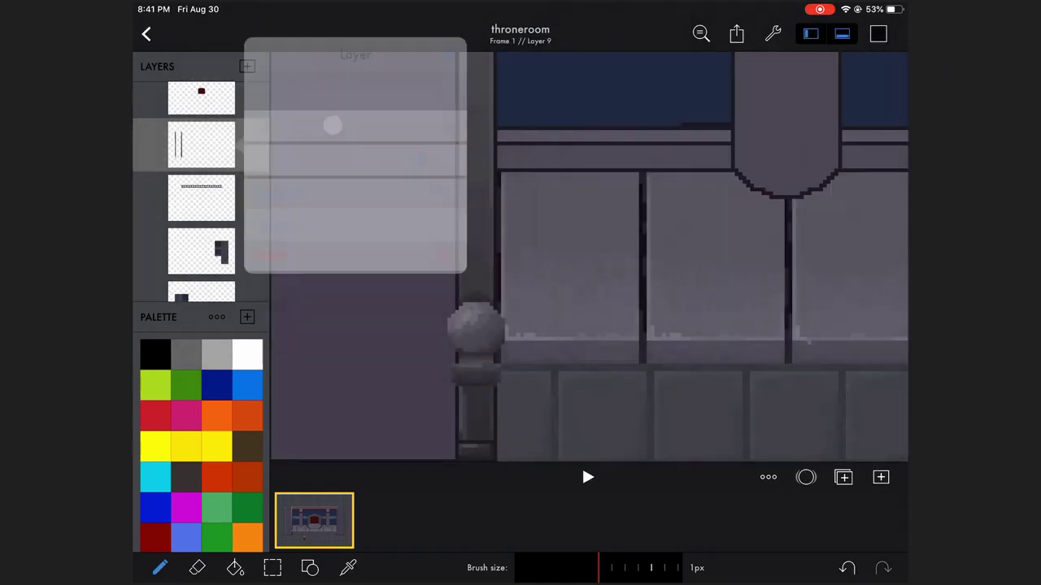
scroll(326, 366, down, 5)
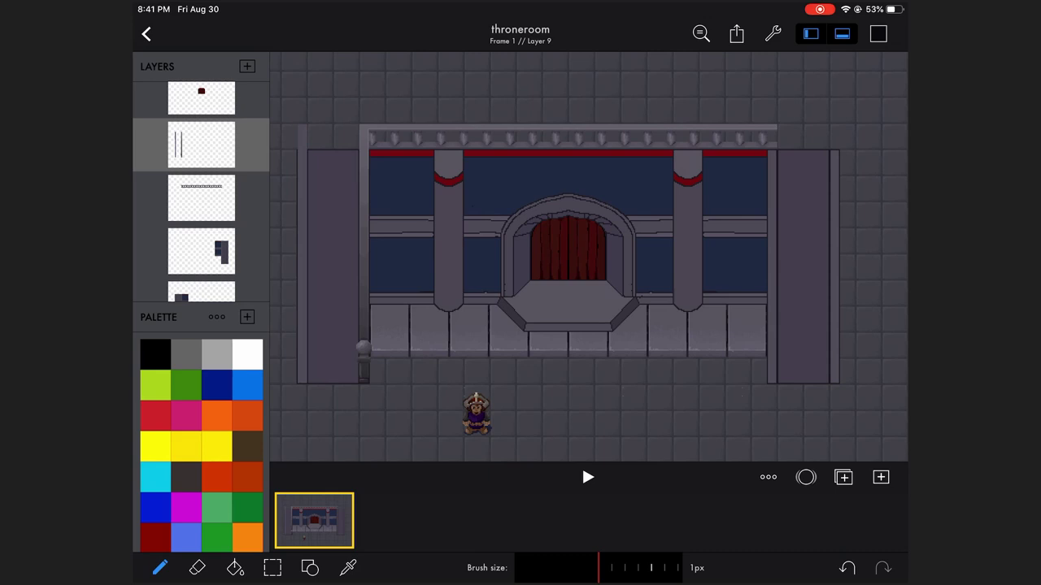
Step: Select the canvas strip holding the left post, then switch to the eraser
scroll(520, 260, up, 1)
click(273, 567)
drag(322, 118, 322, 439)
scroll(520, 260, up, 3)
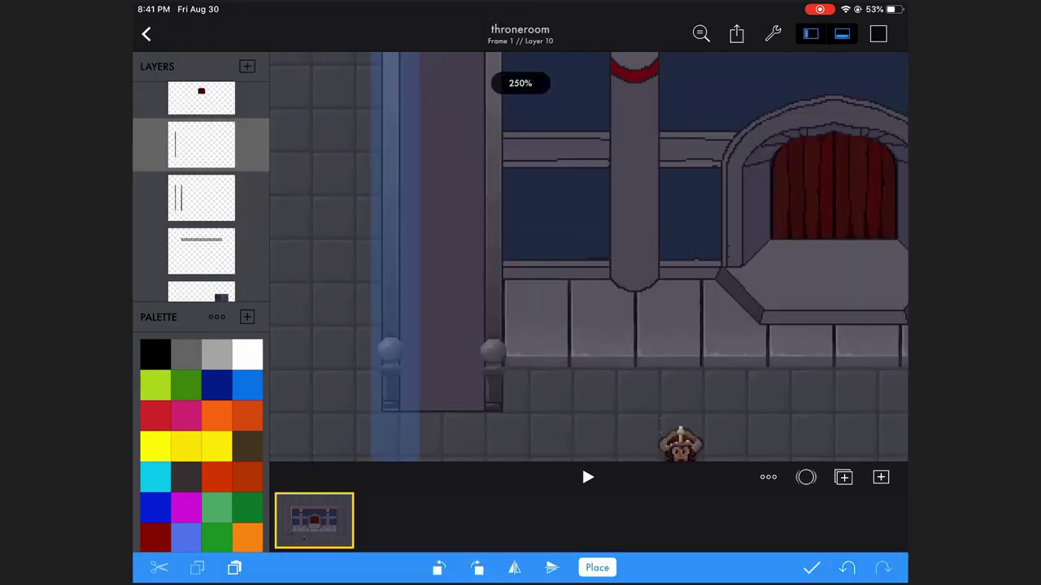
scroll(585, 260, up, 2)
click(812, 567)
Step: Delete the layer containing the single stray line
click(197, 568)
scroll(586, 260, down, 3)
click(201, 145)
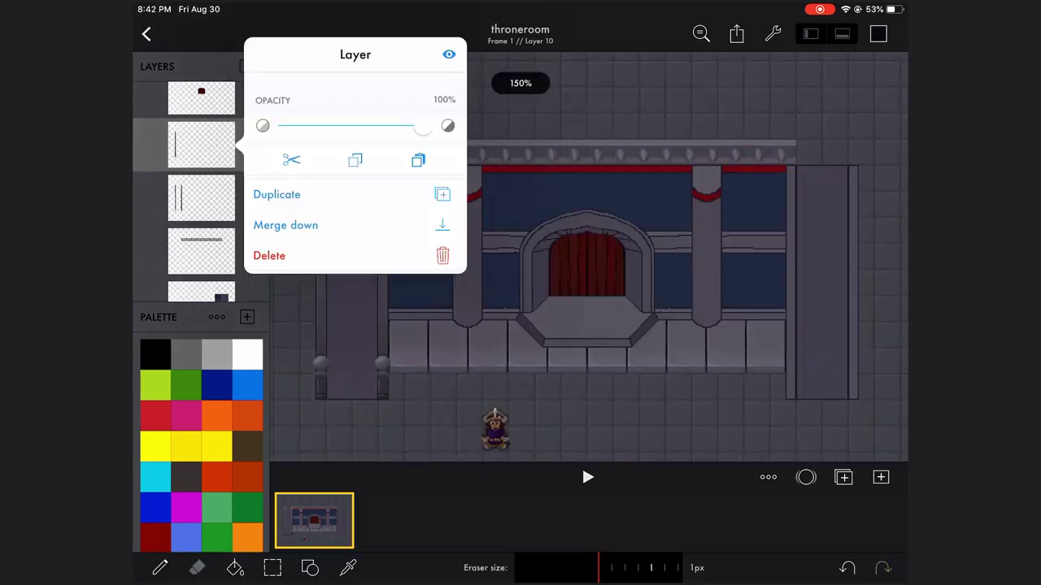
click(269, 256)
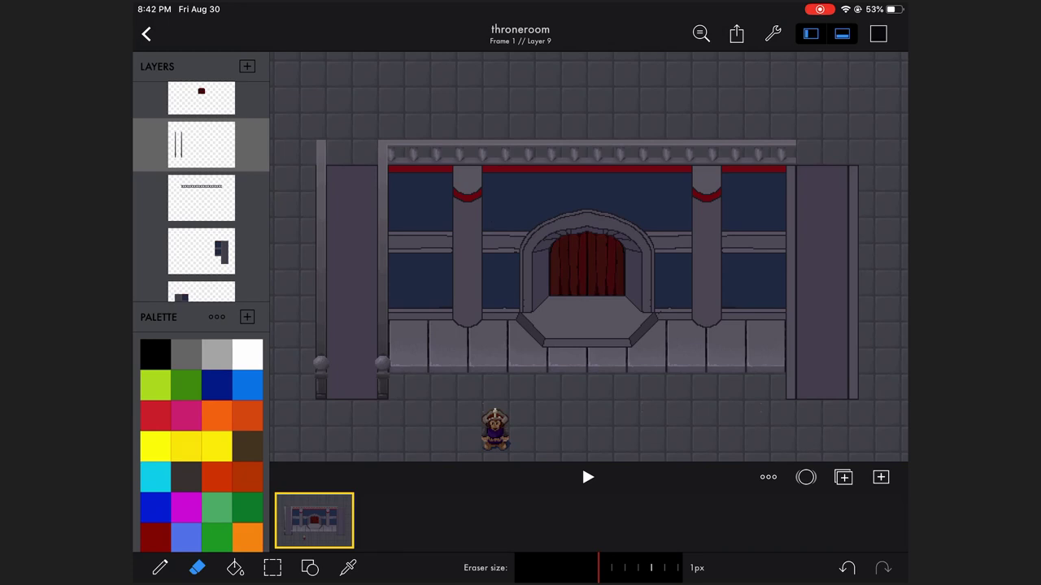
scroll(589, 257, down, 2)
scroll(589, 257, up, 3)
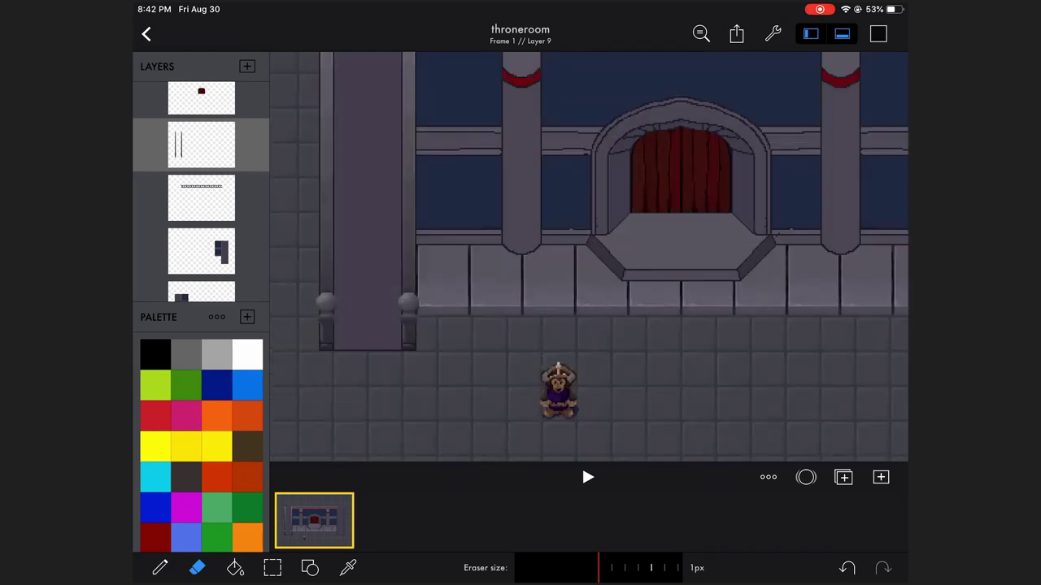
Step: Add an empty layer and set up filled rectangles in a muted purple
click(248, 65)
scroll(588, 257, up, 3)
scroll(588, 257, up, 2)
click(272, 568)
click(309, 568)
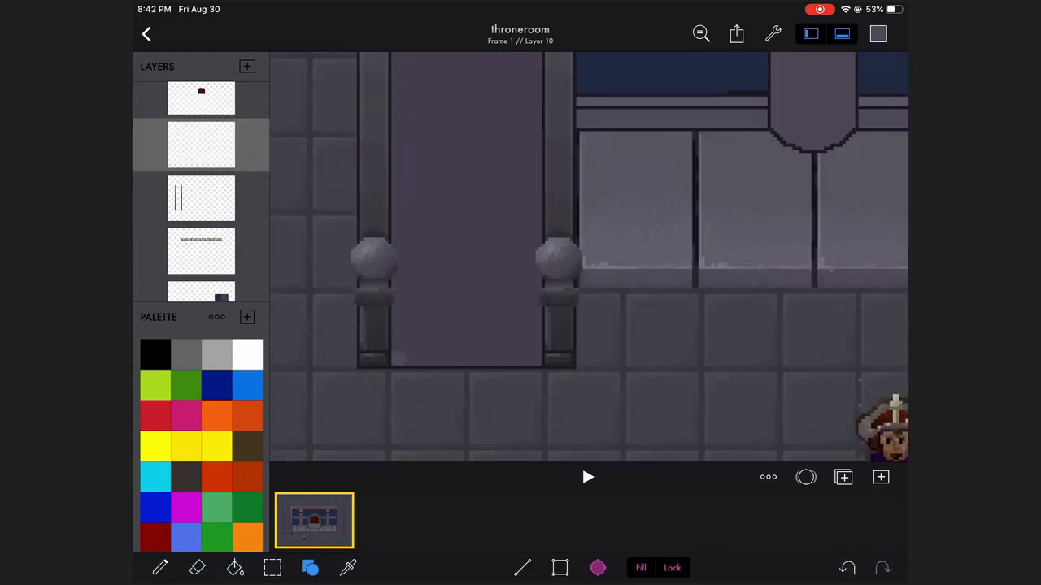
click(598, 568)
click(878, 33)
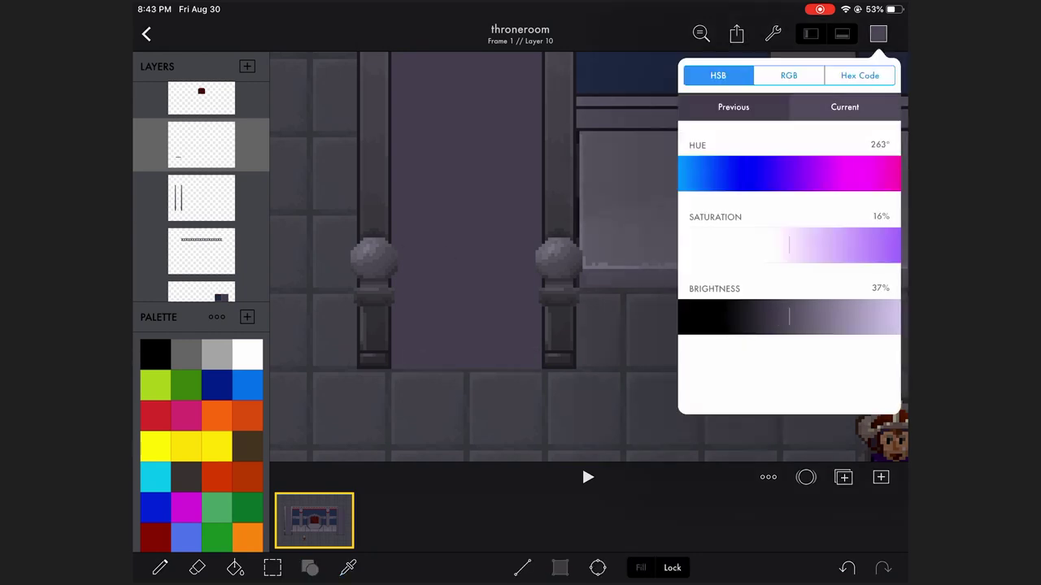
click(488, 244)
Step: Select the bottom strip of the staircase opening and confirm it in place
scroll(588, 257, down, 2)
scroll(589, 256, up, 3)
drag(388, 275, 605, 350)
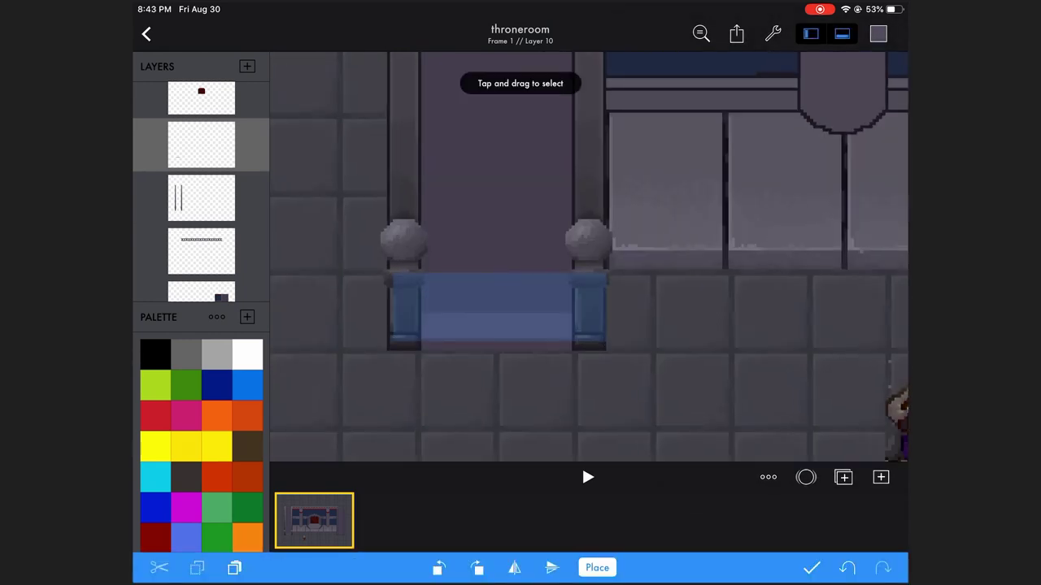
click(597, 568)
click(272, 568)
Step: Select a strip of the step and place the copy as a new layer
click(159, 568)
scroll(589, 257, down, 2)
scroll(588, 257, up, 2)
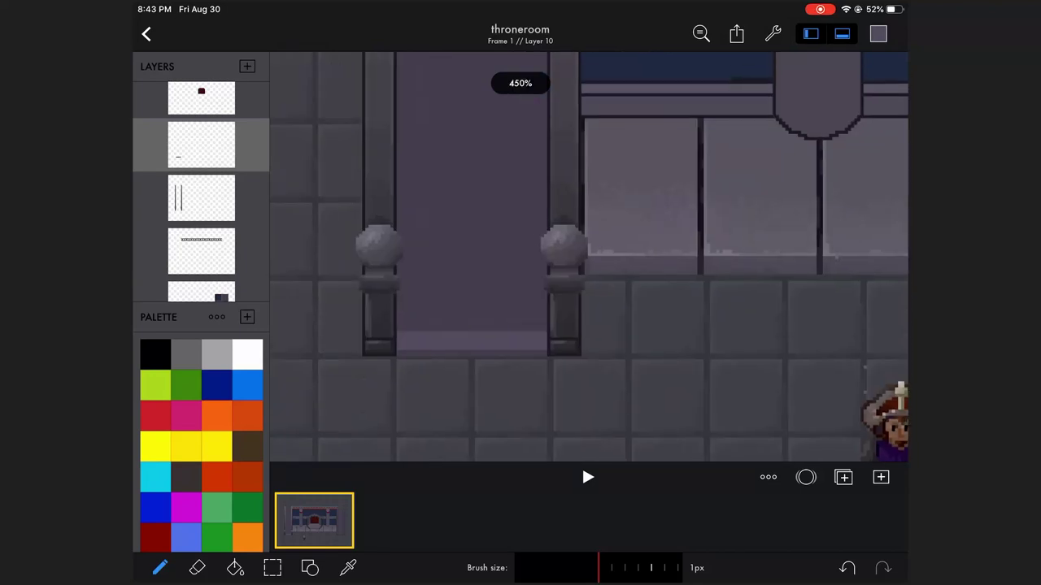
drag(339, 223, 597, 409)
click(594, 564)
scroll(589, 256, down, 2)
Step: Undo the stray pasted copy of the step strip
scroll(588, 257, down, 2)
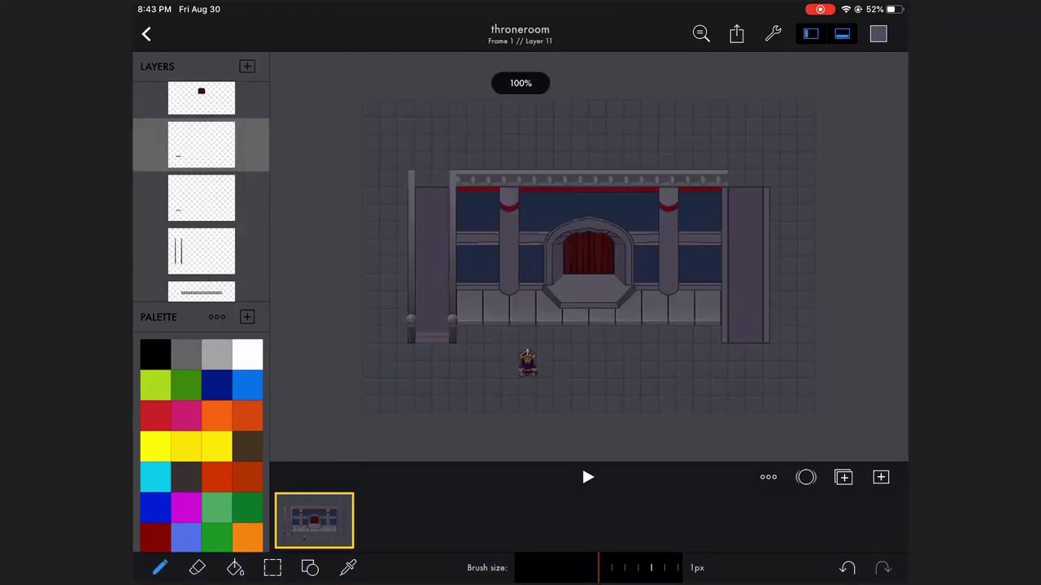
scroll(588, 257, up, 3)
scroll(589, 257, up, 1)
key(ctrl+z)
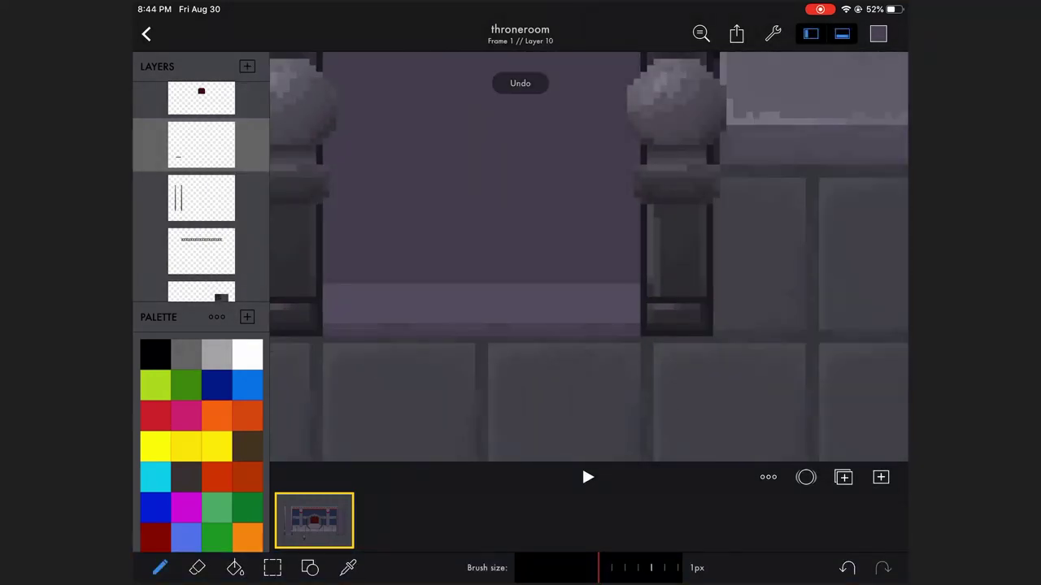
Step: Darken the drawing colour slightly in the colour settings
click(879, 34)
click(878, 33)
click(878, 34)
click(878, 33)
click(879, 34)
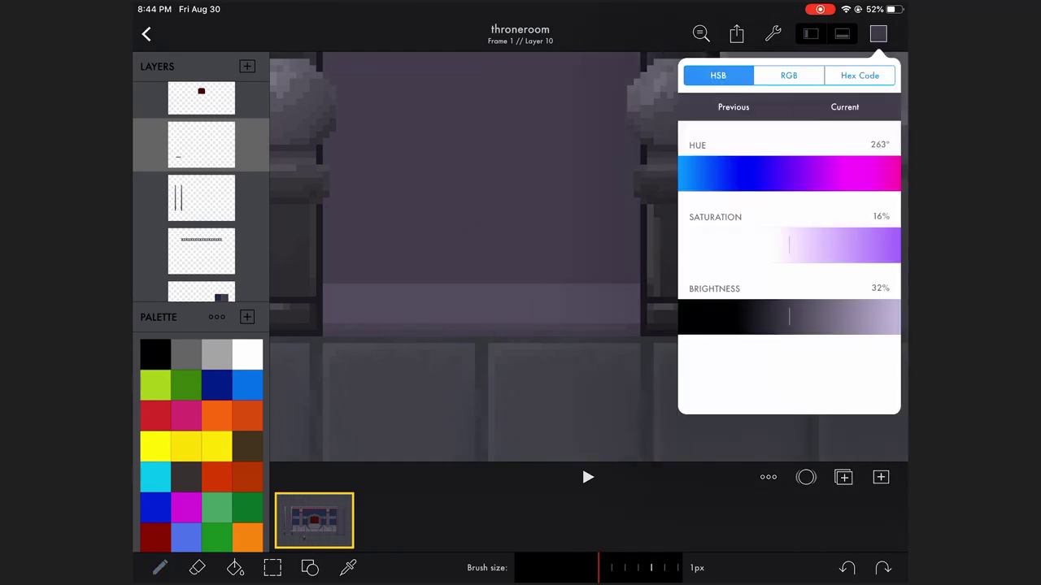
click(878, 33)
click(878, 33)
click(879, 33)
click(878, 34)
click(878, 33)
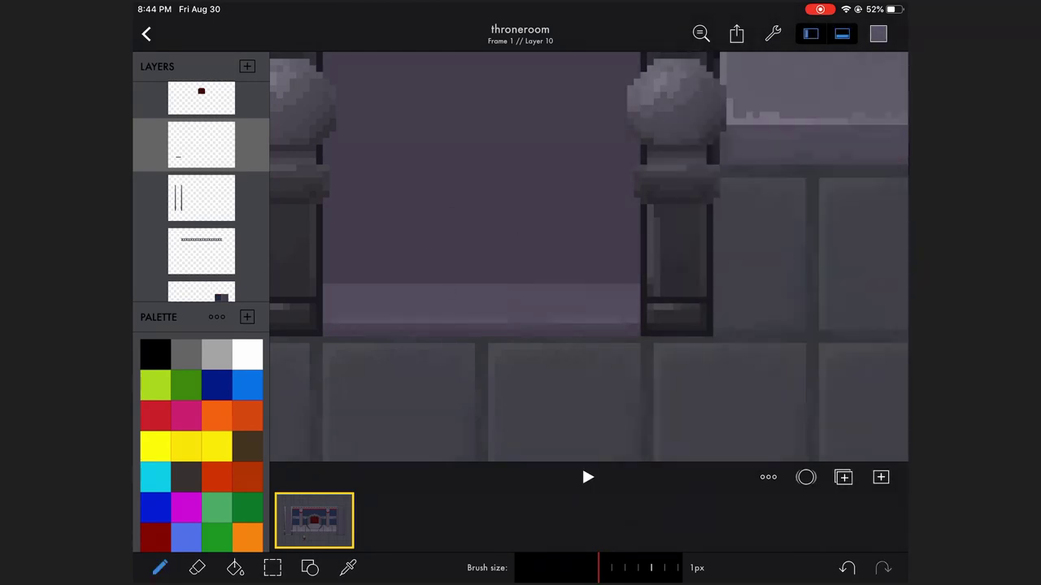
click(878, 33)
click(878, 33)
click(879, 33)
click(878, 33)
click(879, 33)
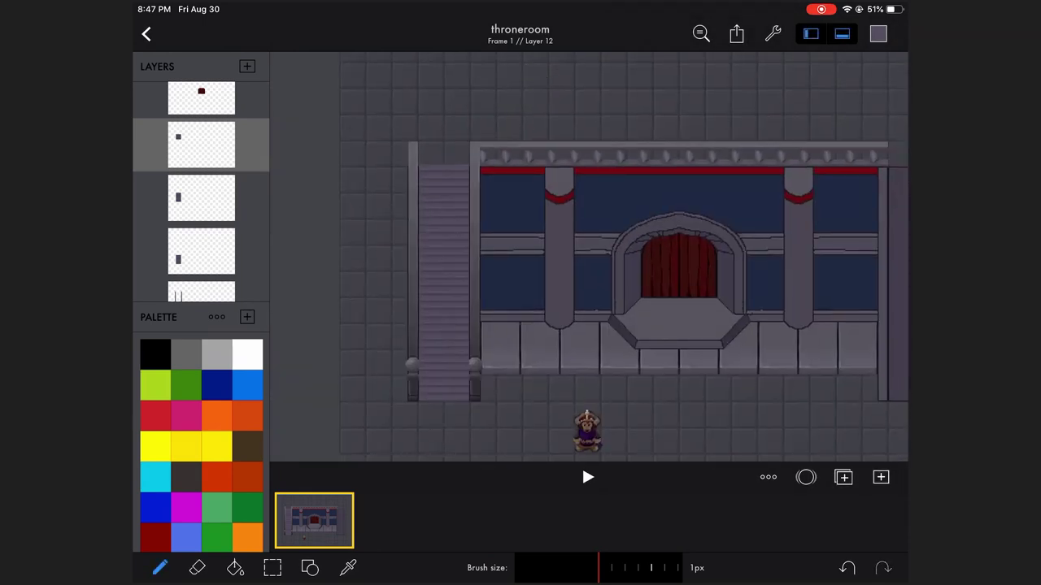
Step: On the staircase layer, draw a black filled rectangle at the stair base
click(201, 197)
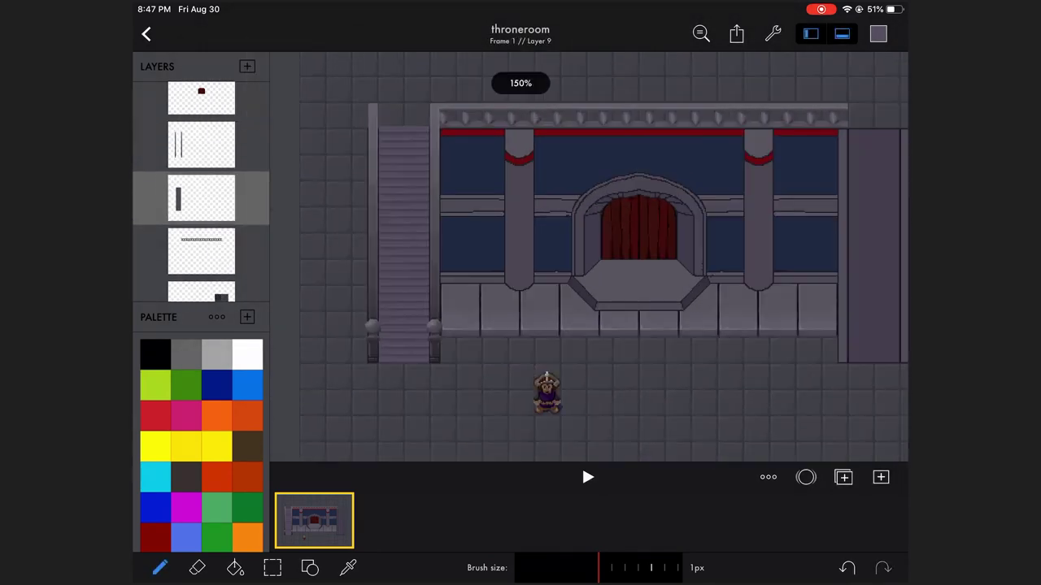
scroll(604, 257, up, 2)
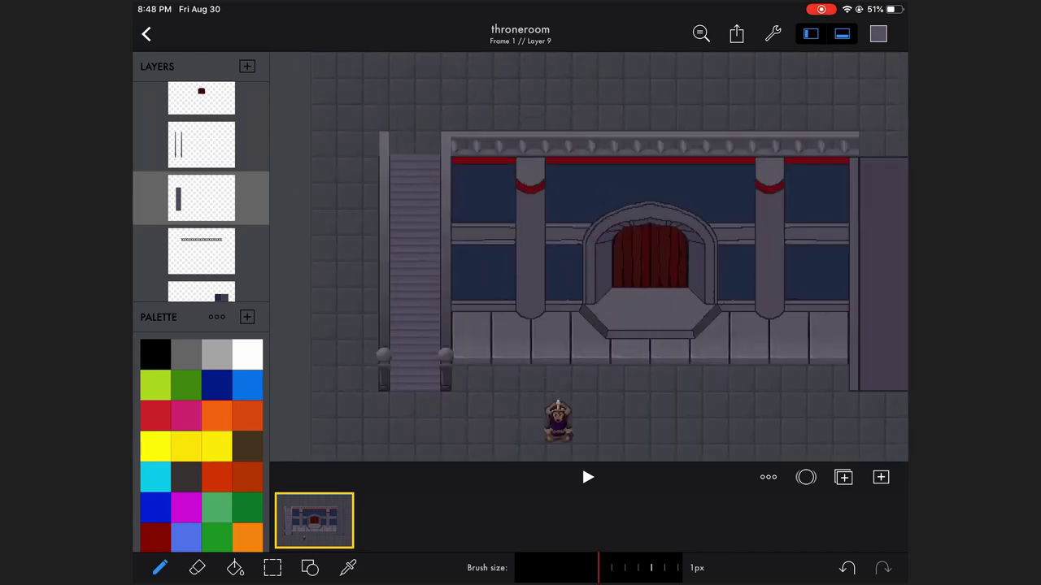
click(310, 568)
scroll(521, 244, up, 3)
drag(374, 402, 470, 426)
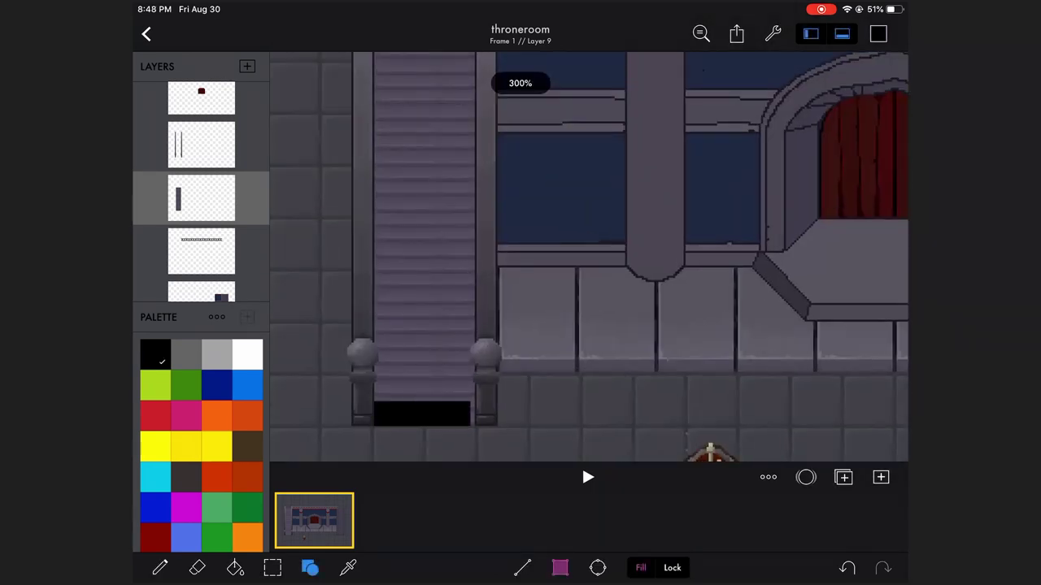
Step: On a new layer, draw the black base rectangle with slightly lighter dark bands above it
click(247, 65)
drag(470, 231, 470, 315)
click(847, 567)
drag(374, 401, 475, 426)
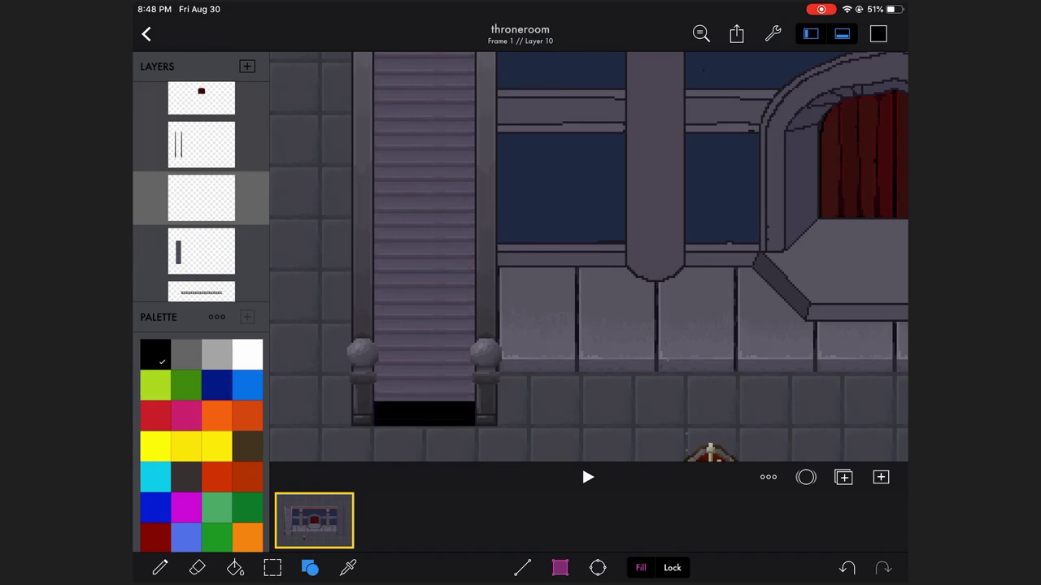
click(878, 34)
drag(374, 383, 475, 402)
click(847, 568)
click(878, 33)
mouse_move(374, 365)
mouse_down()
mouse_move(475, 387)
mouse_move(374, 348)
mouse_move(374, 308)
mouse_up()
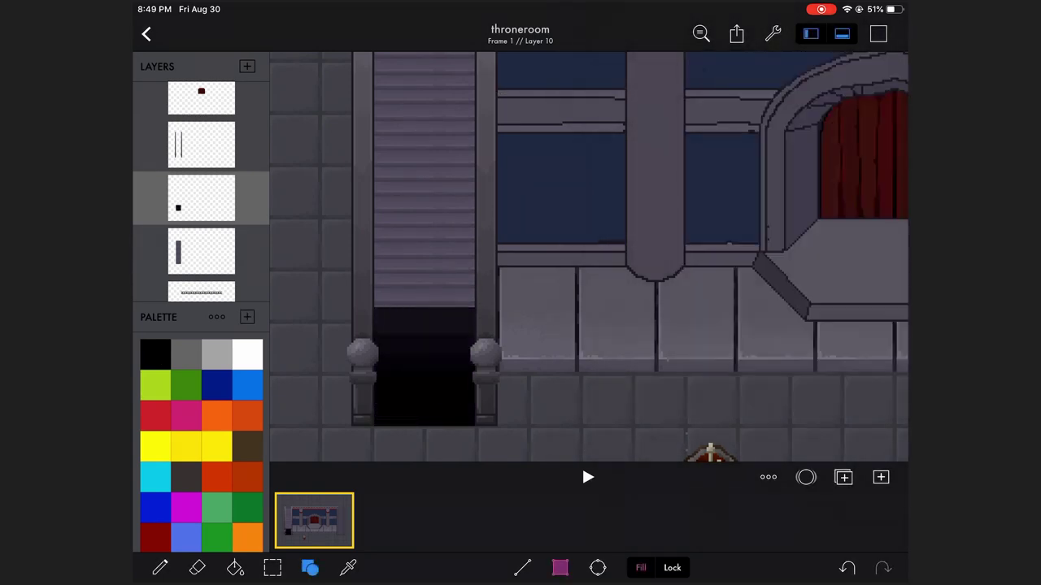
Step: Extend the dark gradient higher up the staircase
click(879, 33)
scroll(589, 257, down, 3)
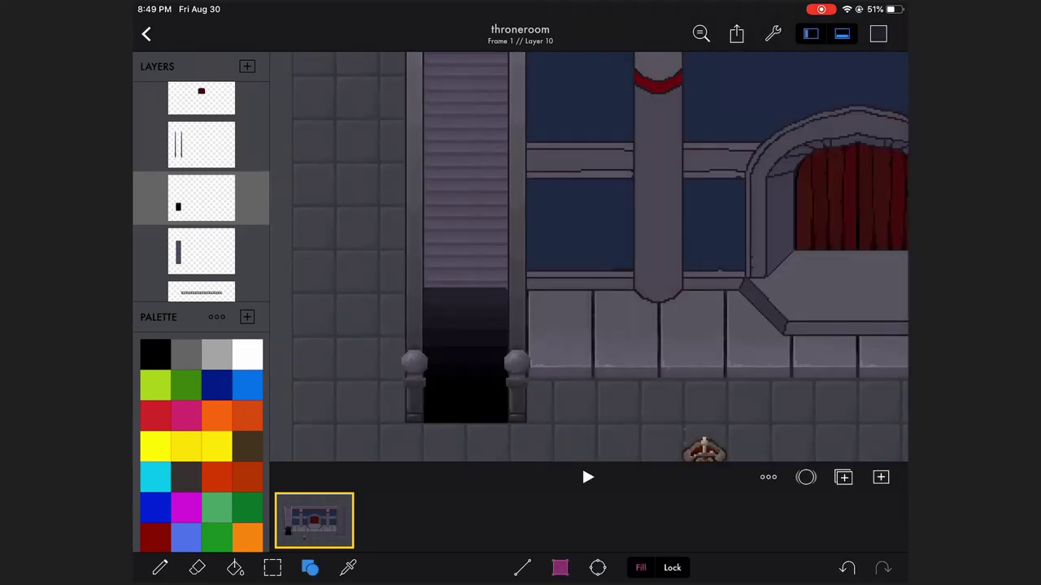
drag(423, 288, 423, 251)
click(878, 34)
click(842, 33)
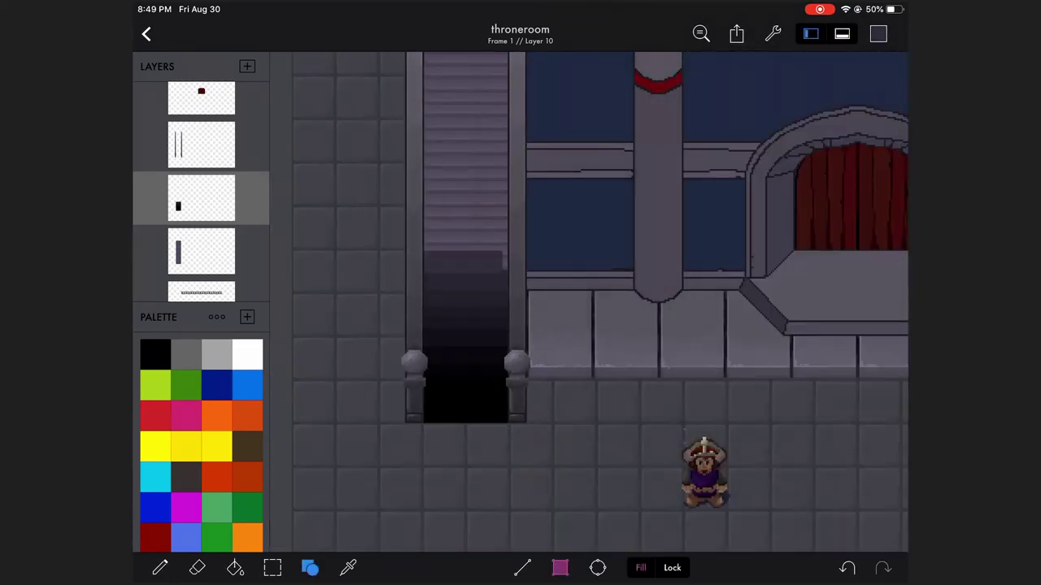
click(878, 34)
click(878, 34)
Step: Lighten the colour and fill the upper stair column with light purple bands
scroll(521, 293, up, 2)
click(878, 34)
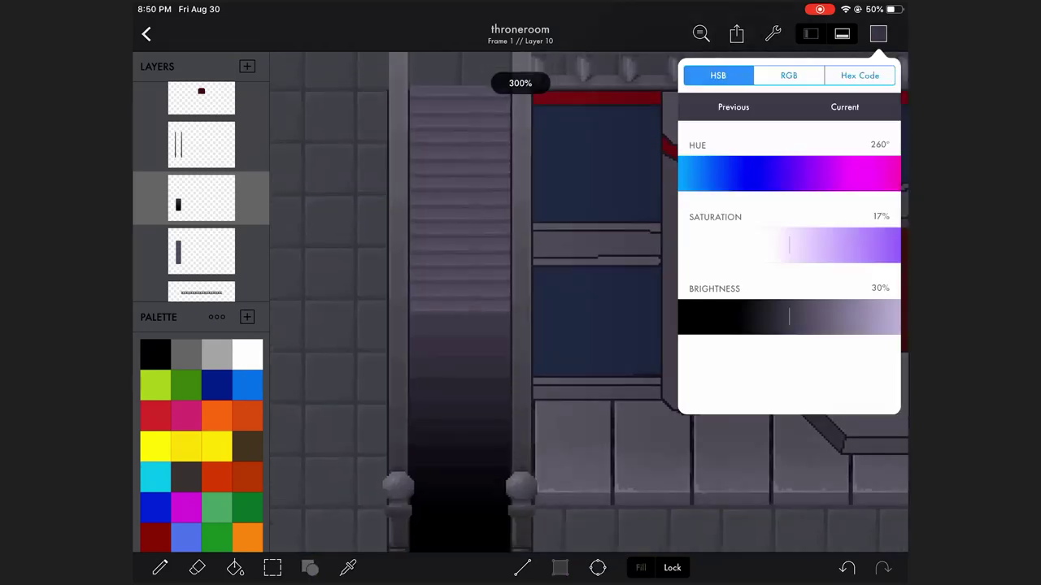
click(878, 34)
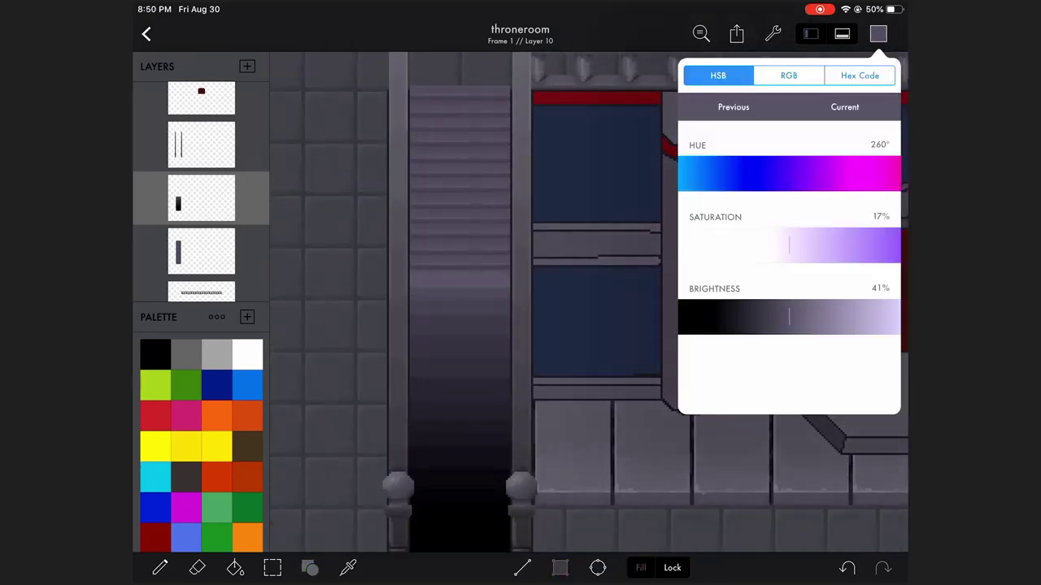
click(879, 34)
drag(411, 234, 509, 256)
click(310, 567)
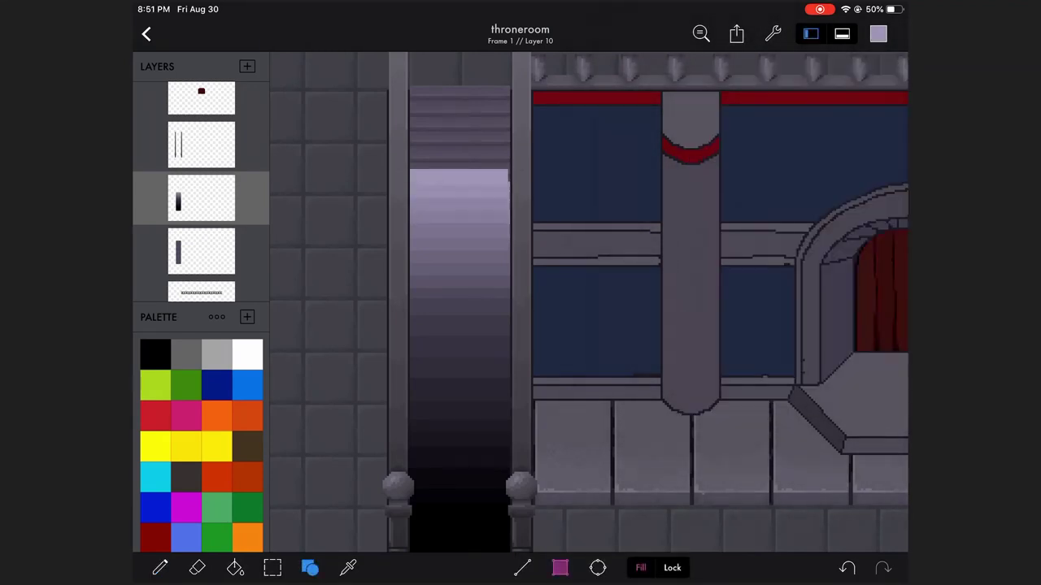
mouse_move(411, 210)
mouse_down()
mouse_move(477, 156)
mouse_move(510, 156)
mouse_move(510, 106)
mouse_up()
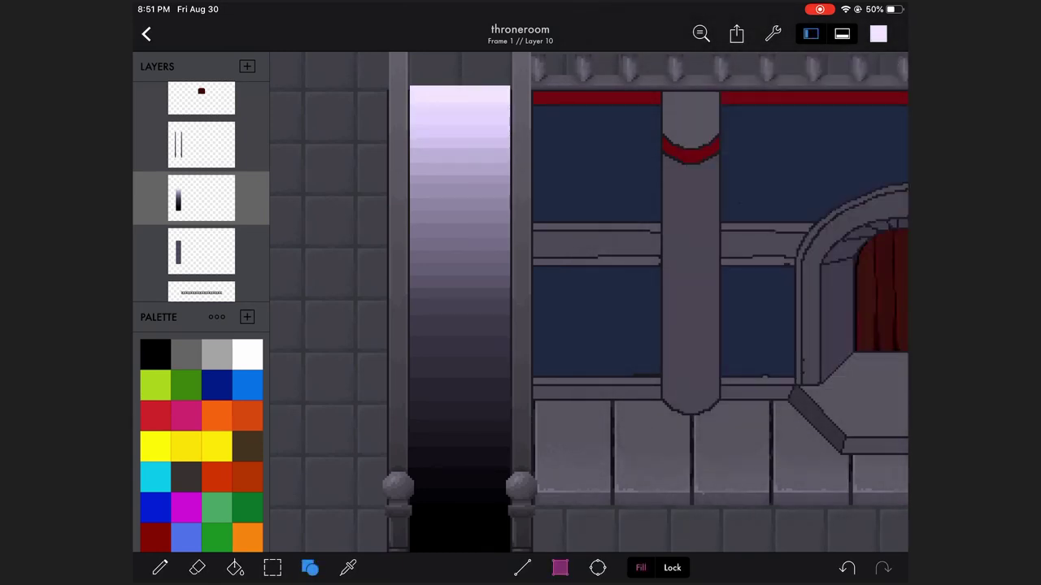
Step: Lower the gradient layer's opacity to about 18%
scroll(588, 303, down, 5)
click(201, 197)
click(589, 303)
click(201, 198)
drag(276, 168, 296, 168)
click(589, 303)
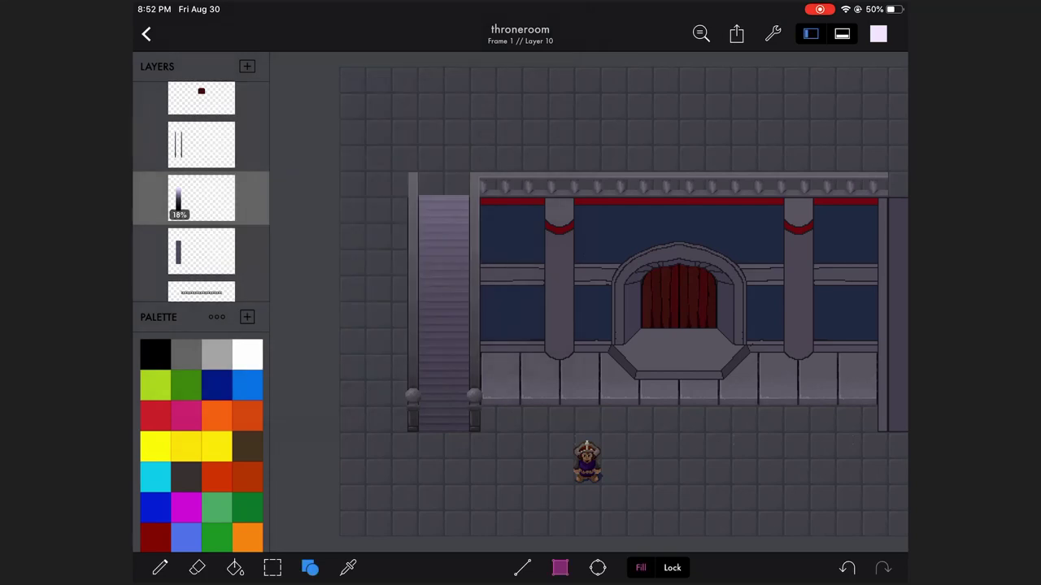
click(200, 198)
click(588, 303)
click(201, 197)
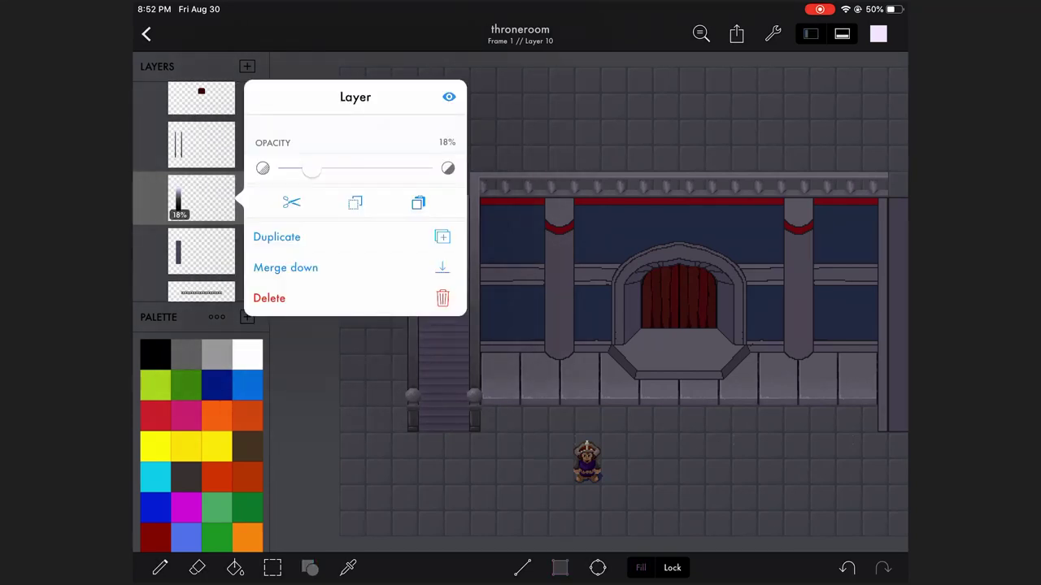
drag(296, 168, 290, 168)
click(588, 303)
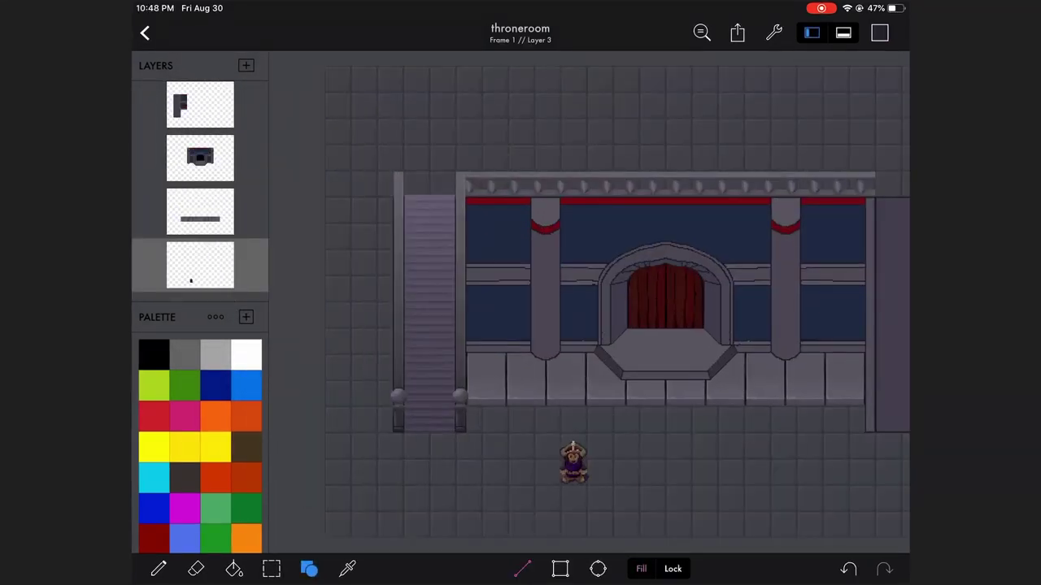
Step: Select the 18% layer and darken the colour to 262°, 16% saturation, 10% brightness
scroll(200, 192, down, 5)
click(200, 205)
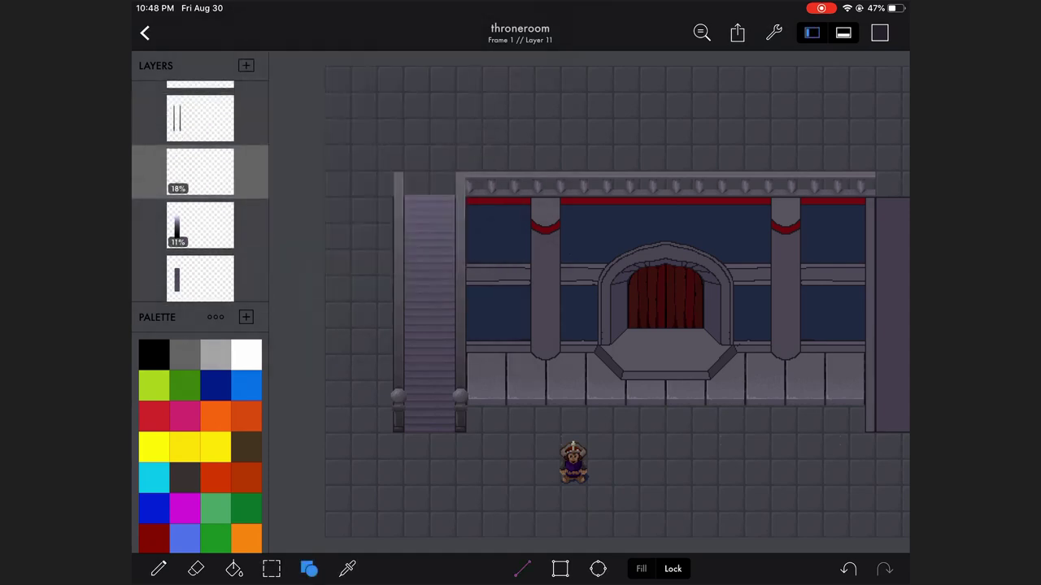
click(200, 205)
click(879, 33)
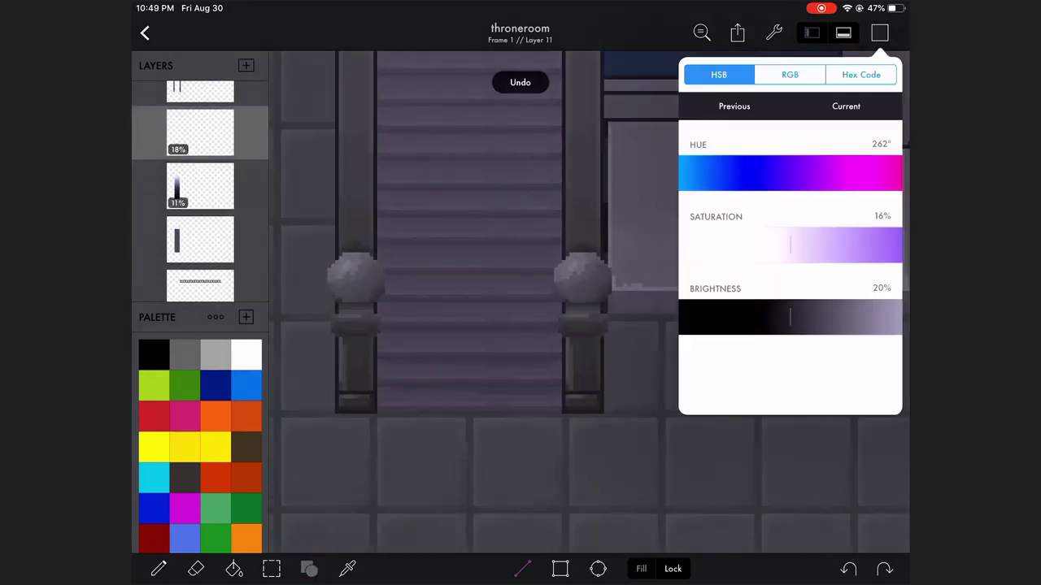
click(469, 244)
click(880, 33)
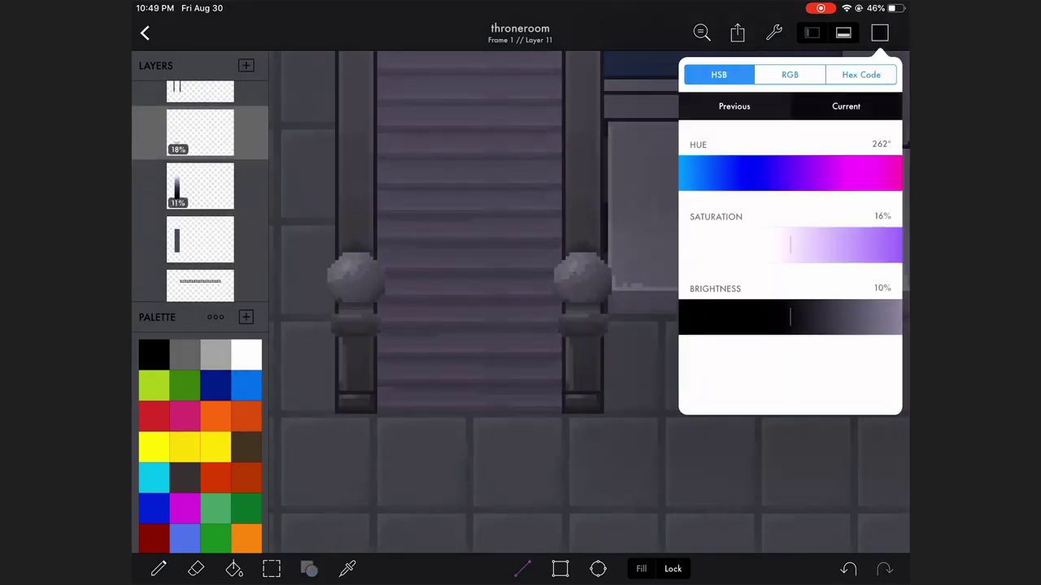
click(468, 244)
Step: Scroll over the scene and select Layer 9 below
scroll(589, 301, down, 3)
scroll(590, 301, up, 4)
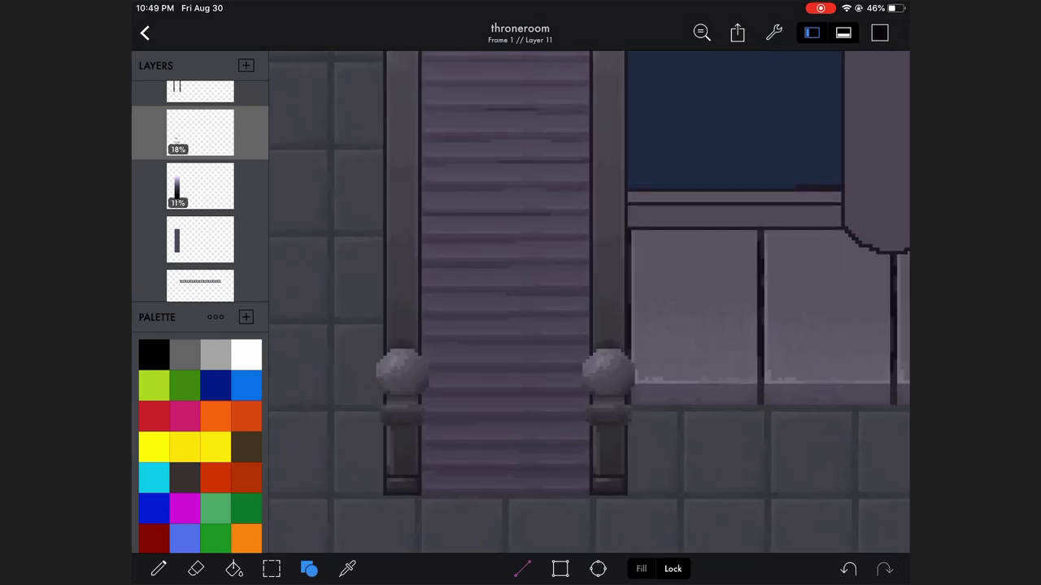
scroll(589, 301, down, 3)
scroll(589, 300, up, 2)
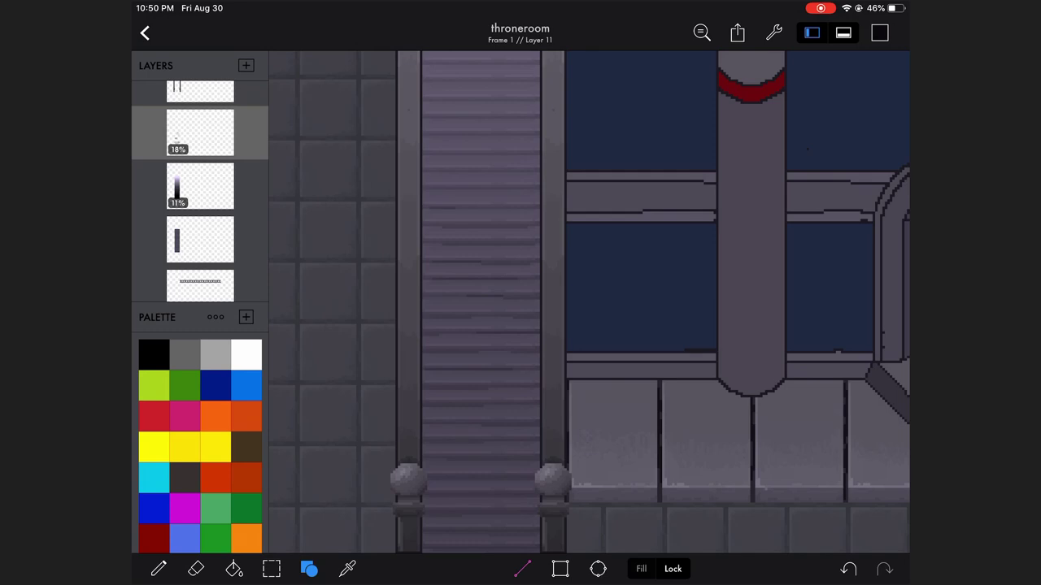
scroll(589, 300, up, 3)
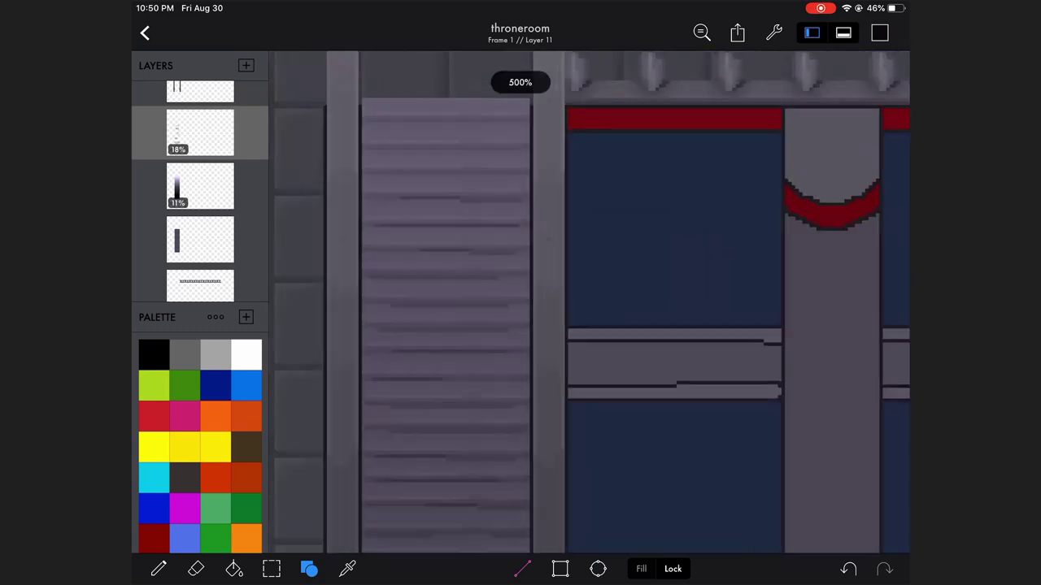
scroll(590, 301, down, 5)
scroll(590, 301, up, 2)
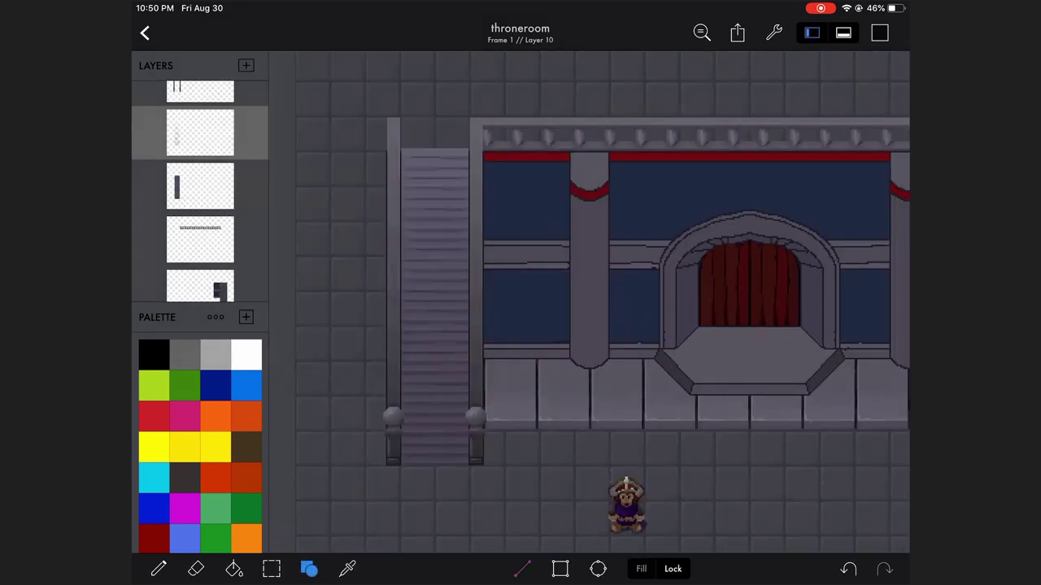
scroll(201, 187, down, 1)
click(200, 158)
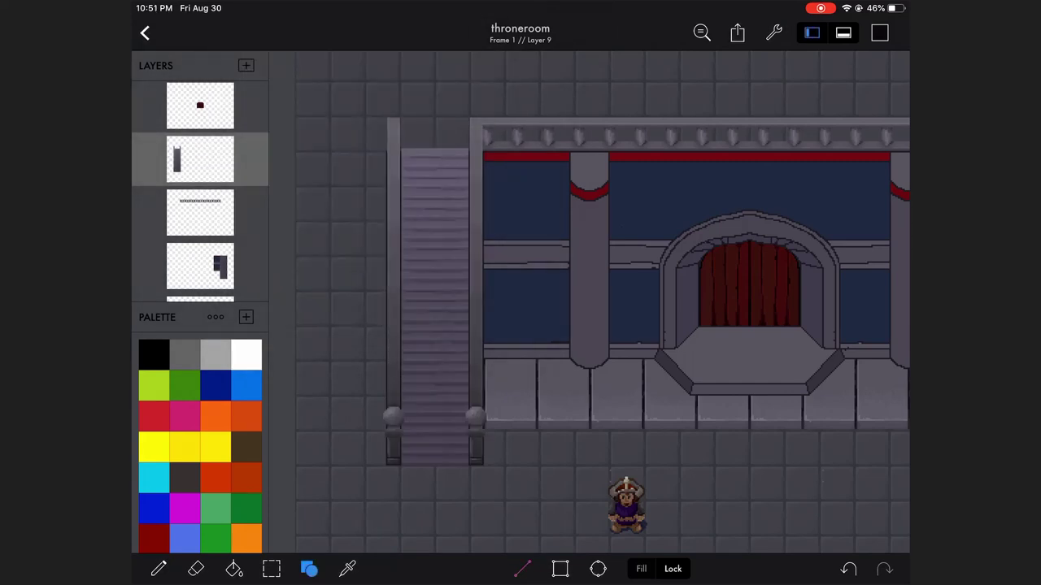
Step: Lower the vertical line layer's opacity to 17%
click(880, 32)
click(879, 33)
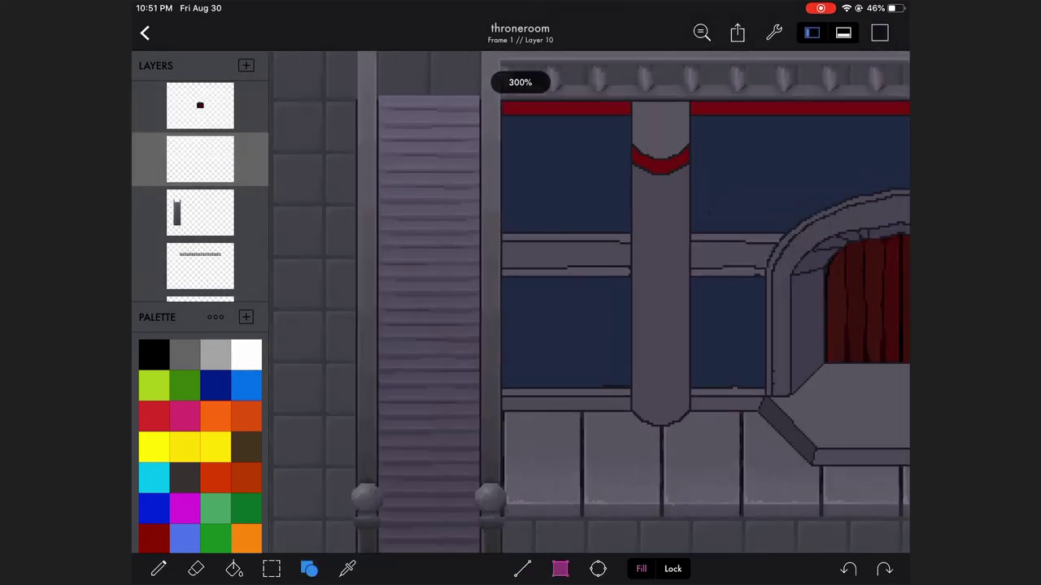
scroll(589, 301, up, 2)
scroll(589, 301, down, 2)
click(200, 159)
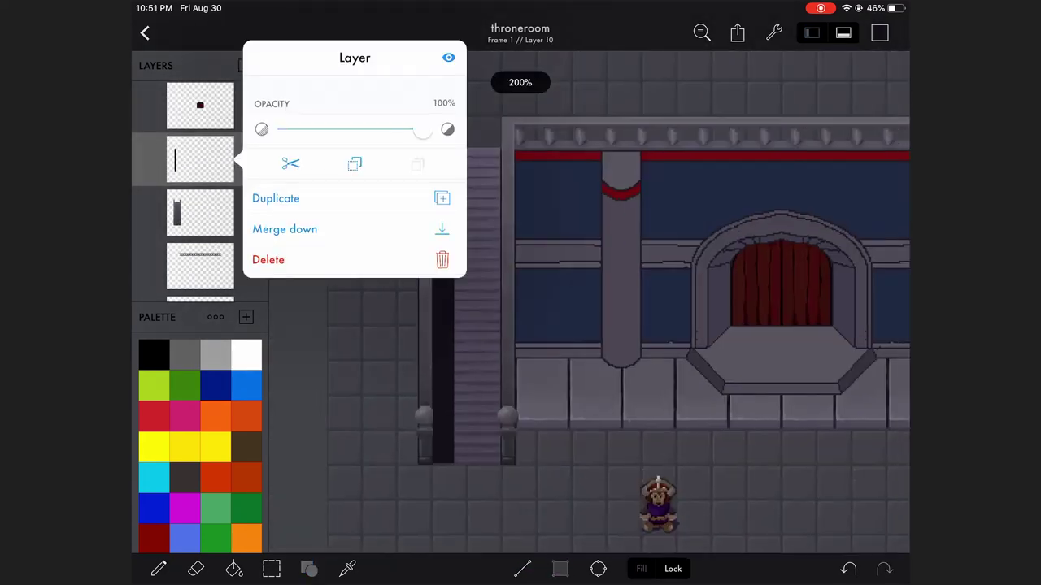
drag(446, 128, 307, 127)
click(200, 158)
Step: Add a new layer, redo the vertical line stroke and toggle its visibility to compare
click(246, 65)
scroll(589, 301, up, 1)
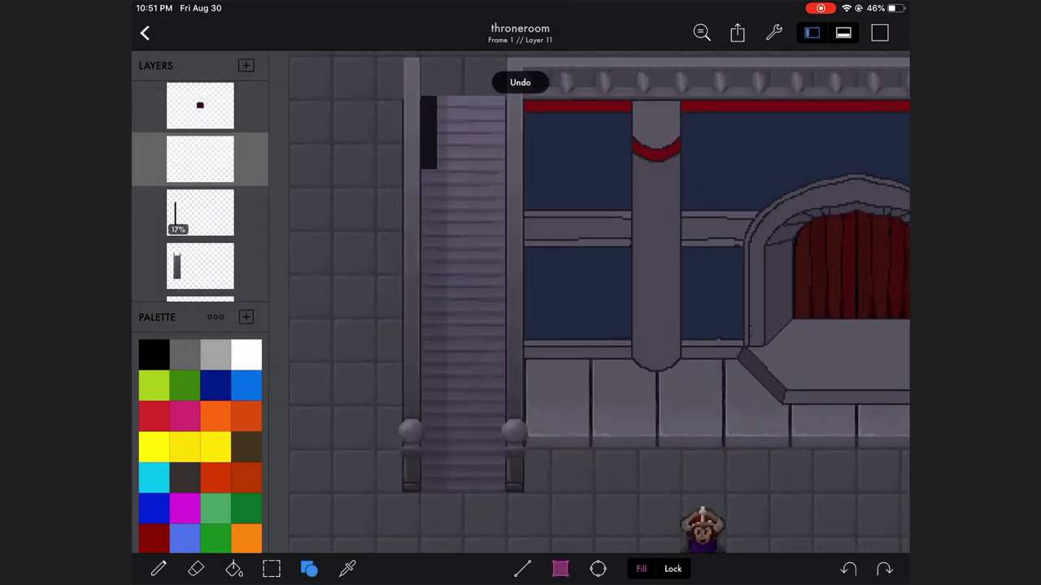
click(884, 569)
click(200, 159)
click(200, 159)
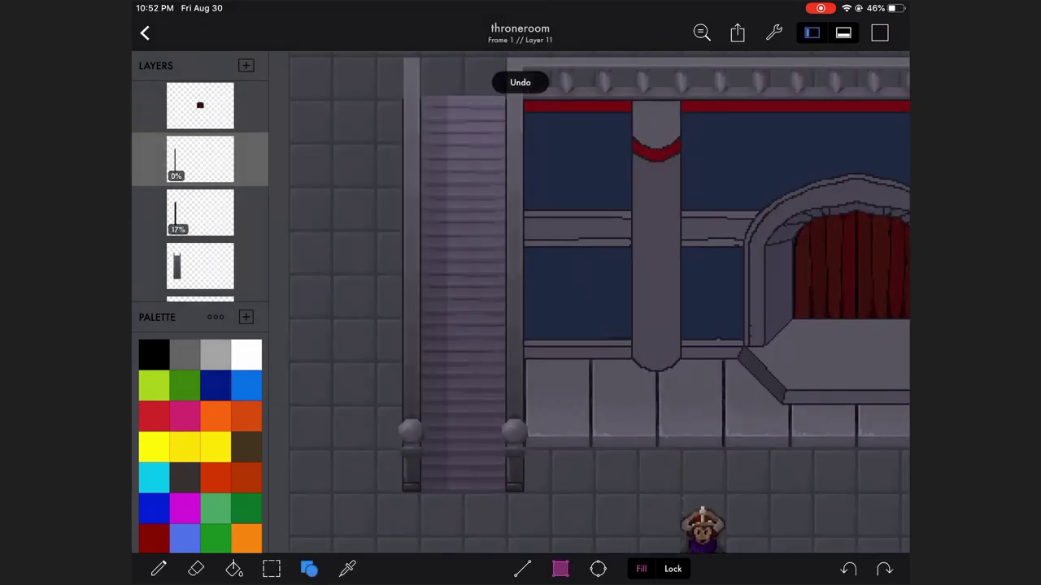
key(ctrl+z)
Step: Adjust the line layer's opacity, undo the change, and merge the layer down
key(ctrl+z)
click(200, 159)
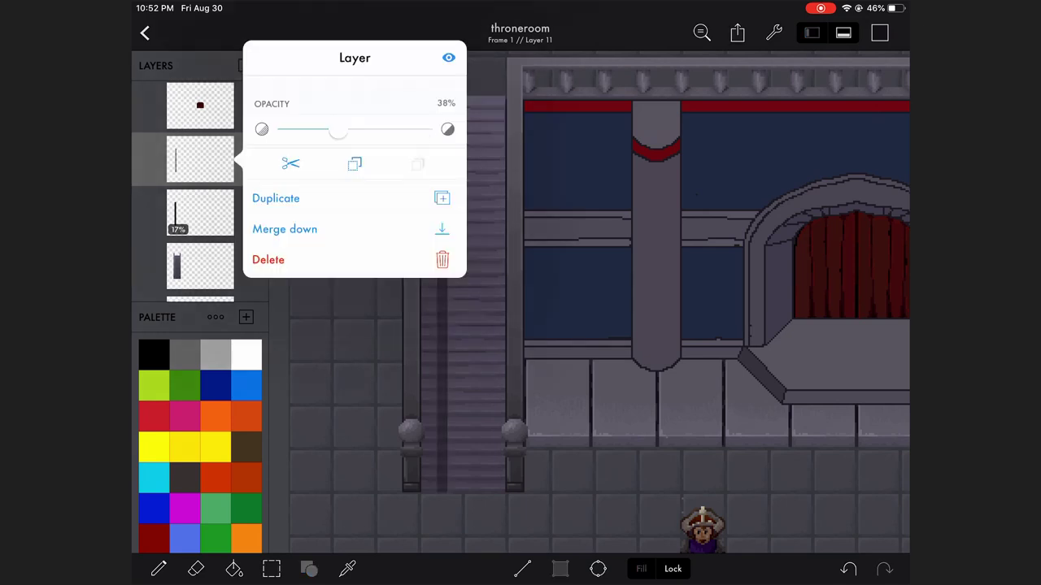
click(200, 159)
click(200, 158)
key(ctrl+z)
click(200, 158)
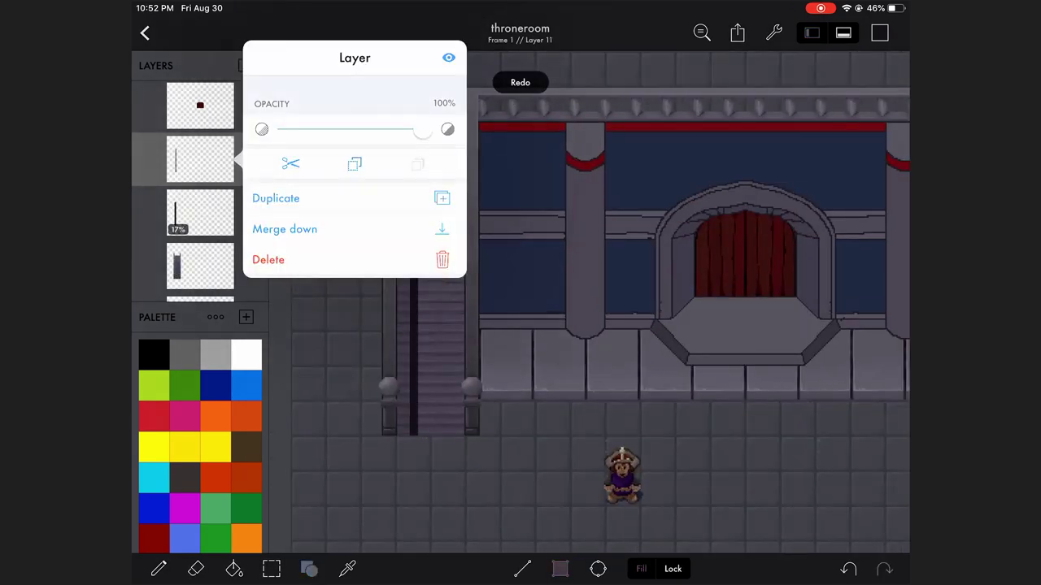
Step: Select the line and move it along the staircase into its final spot
drag(261, 128, 442, 128)
click(290, 228)
click(272, 569)
drag(360, 72, 464, 497)
drag(412, 285, 447, 285)
click(813, 569)
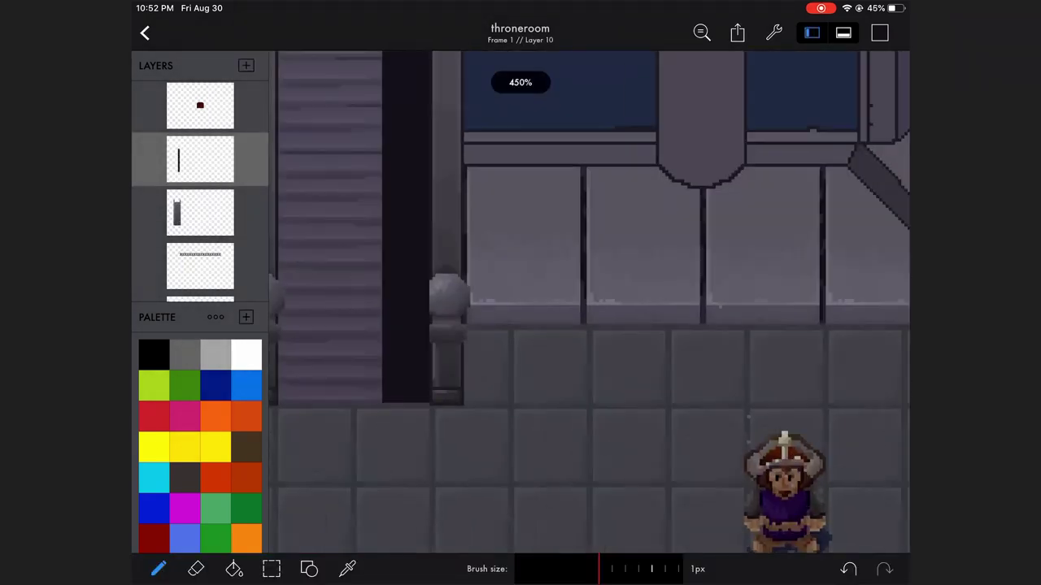
Step: Set the line layer's opacity to 56% and return to the pixel pencil
click(200, 159)
drag(261, 128, 362, 128)
click(610, 325)
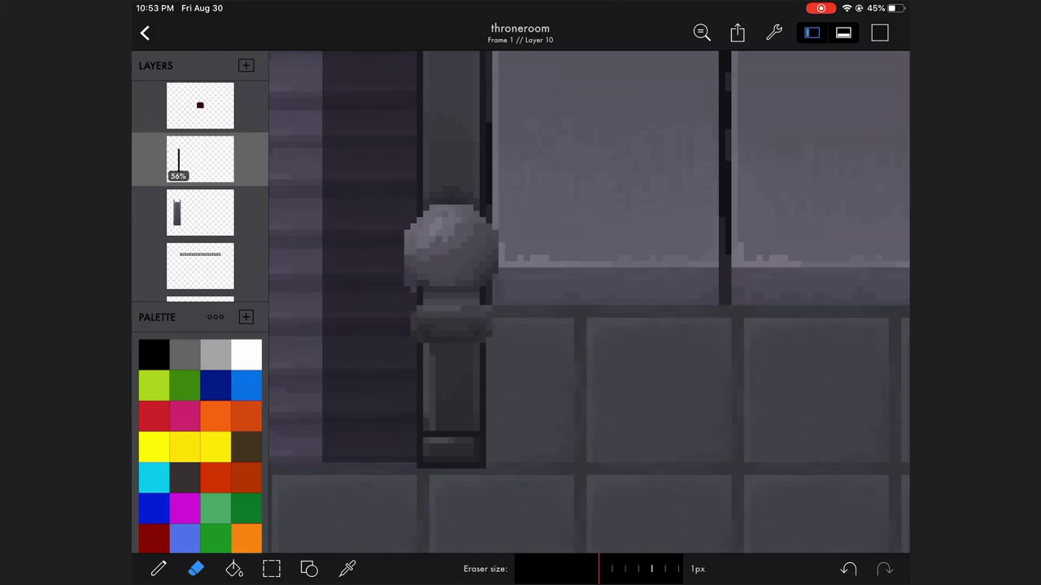
click(159, 569)
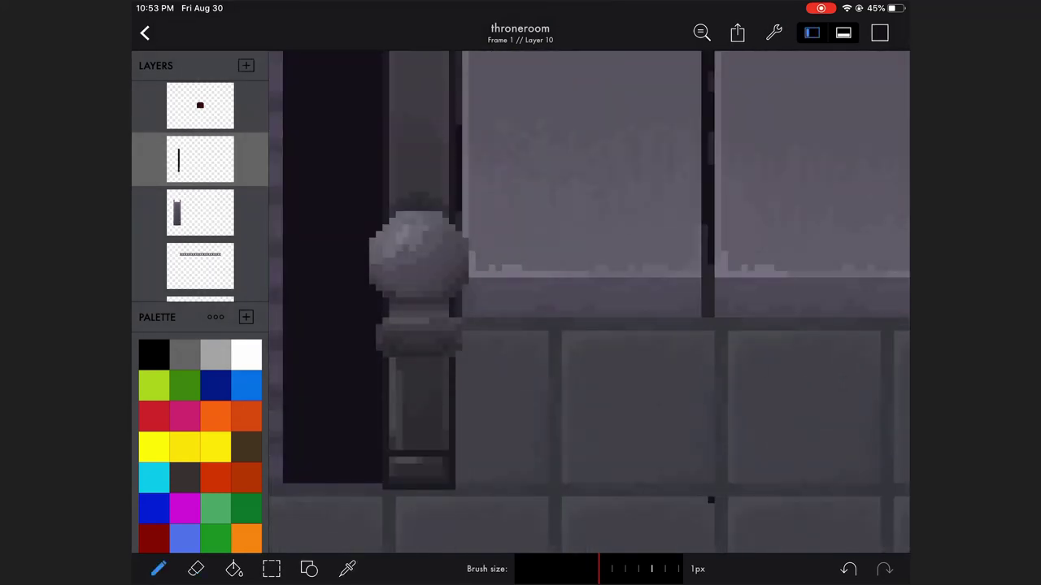
Step: Lower the opacity further and draw a dark filled-rectangle vertical strip beside the stairs
scroll(590, 301, down, 5)
scroll(589, 301, down, 3)
click(200, 159)
click(610, 326)
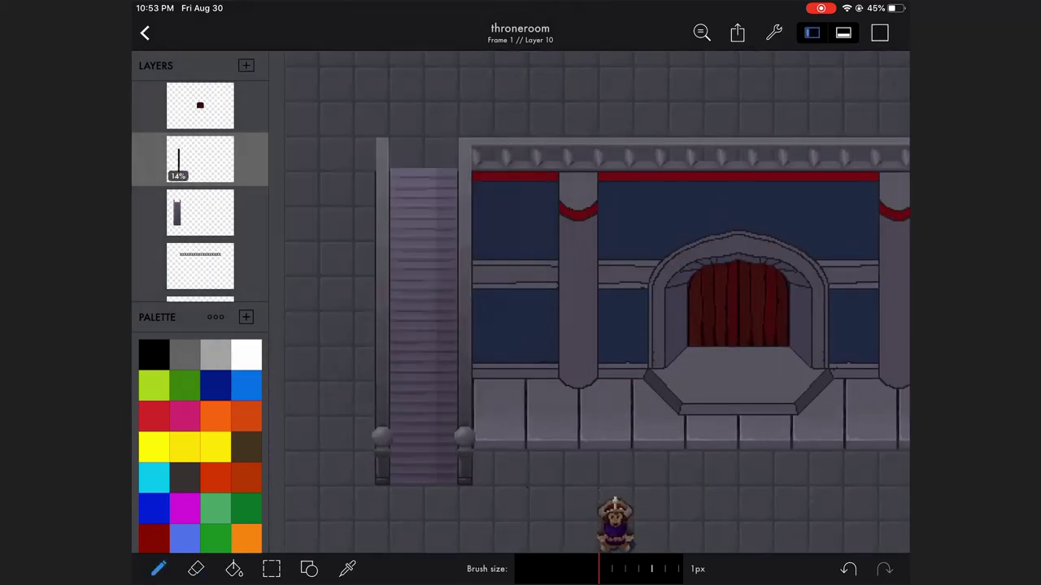
scroll(590, 301, up, 4)
click(309, 570)
drag(454, 95, 466, 265)
Step: Switch to the eraser and check the line layer's settings
scroll(590, 301, up, 3)
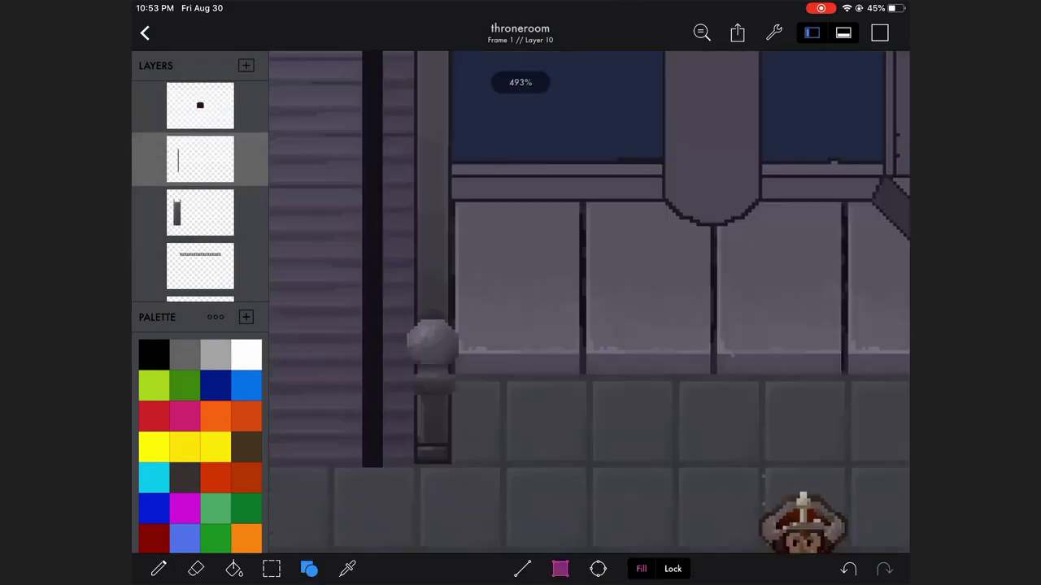
click(196, 569)
scroll(590, 301, down, 3)
scroll(590, 301, down, 2)
click(200, 159)
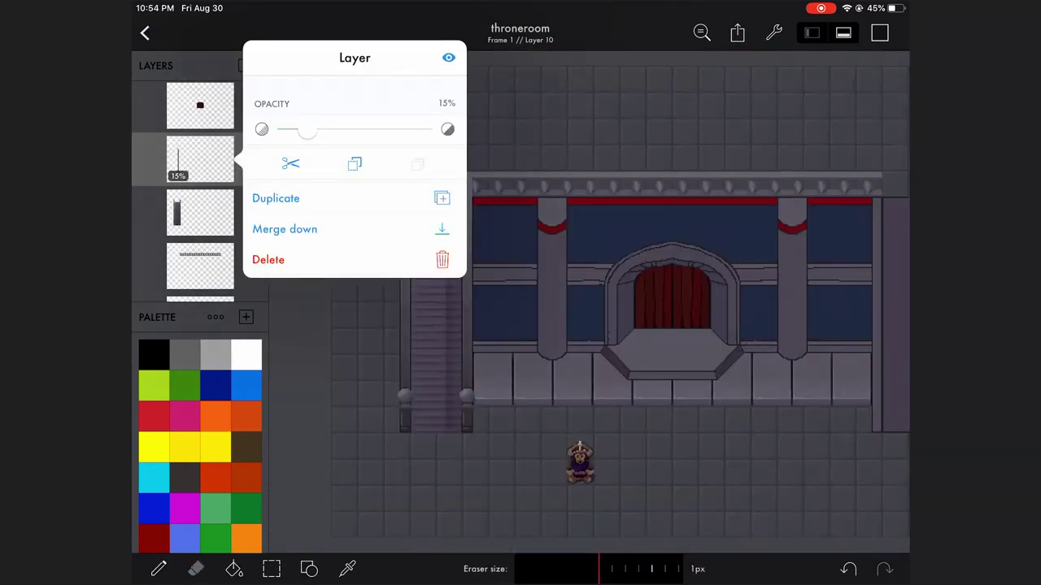
click(610, 325)
Step: Lower the dark line layer's opacity to 13%
scroll(590, 300, down, 5)
scroll(590, 301, up, 6)
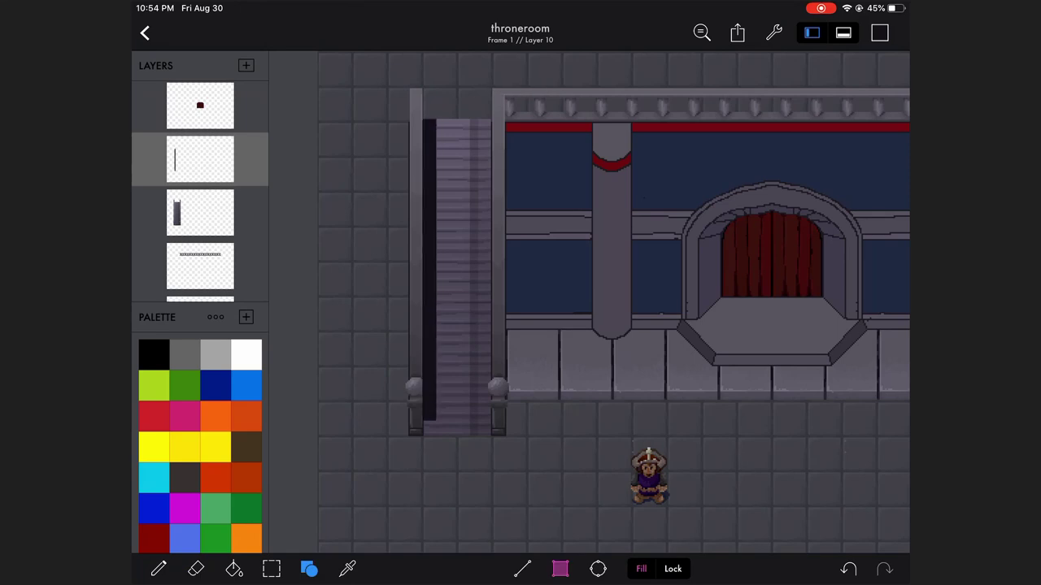
scroll(590, 301, up, 3)
click(200, 159)
drag(269, 133, 280, 133)
click(610, 326)
click(195, 569)
scroll(589, 301, up, 3)
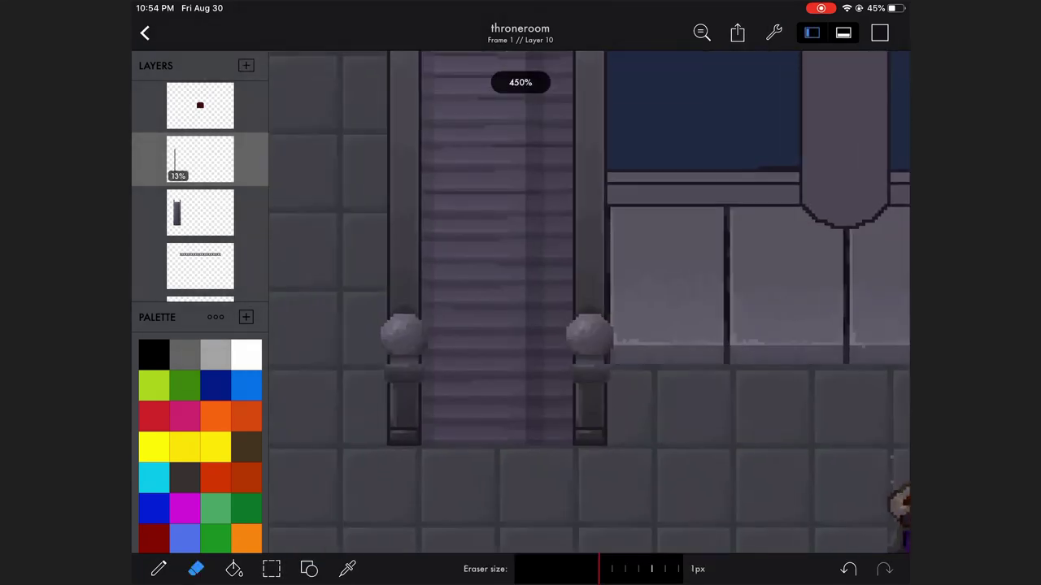
scroll(589, 300, down, 3)
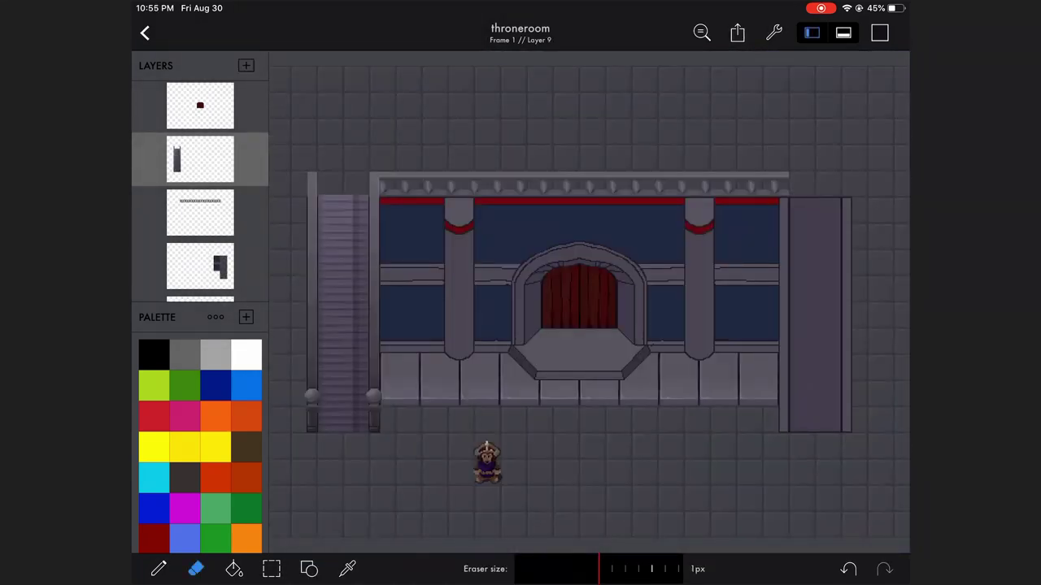
Step: Add a new layer and paste a copy of the stair foot with its posts onto it
scroll(589, 301, up, 3)
scroll(590, 301, down, 3)
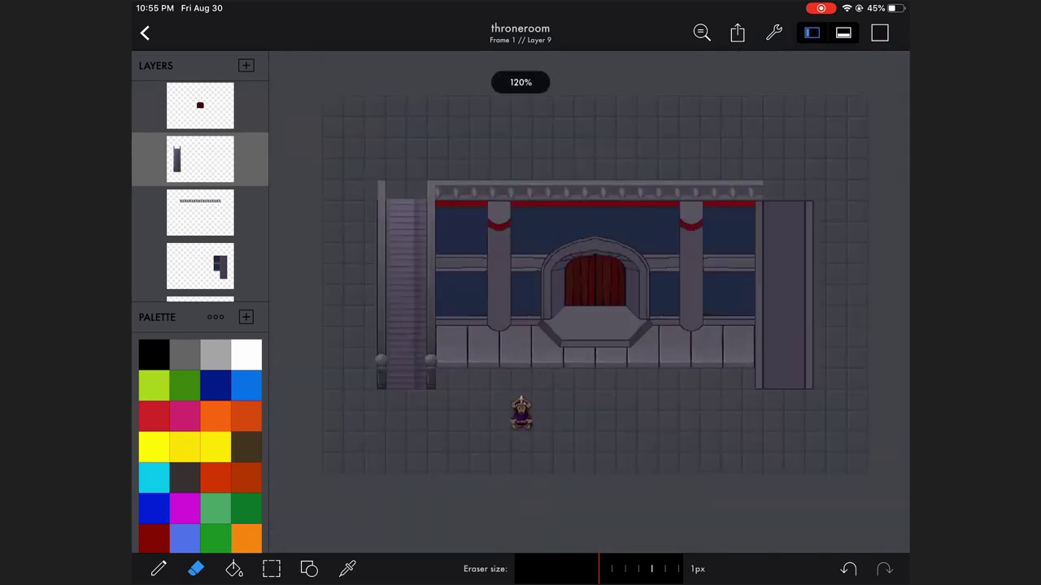
scroll(590, 301, up, 3)
scroll(590, 301, down, 5)
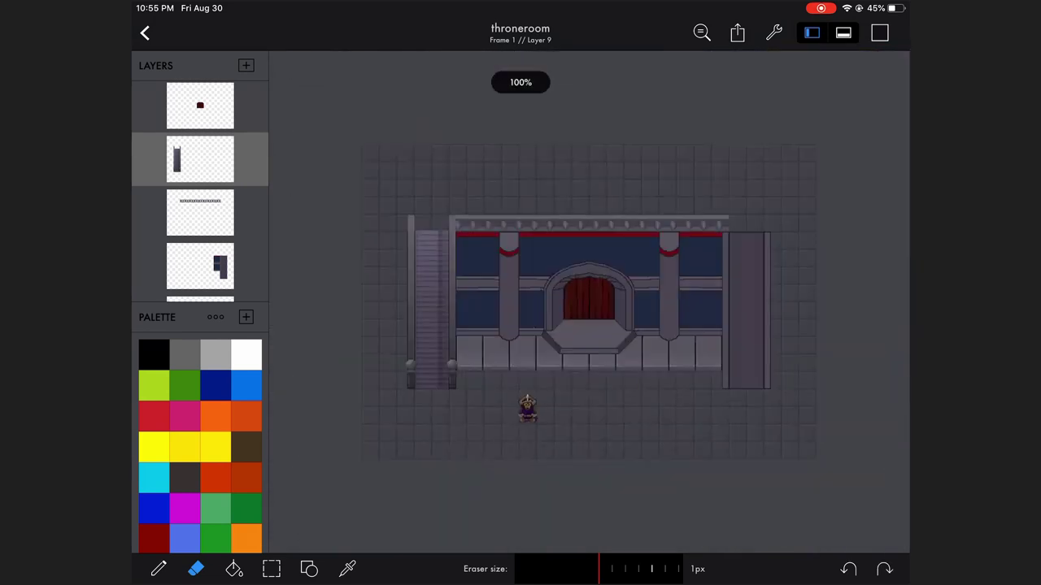
click(271, 569)
click(200, 159)
click(246, 65)
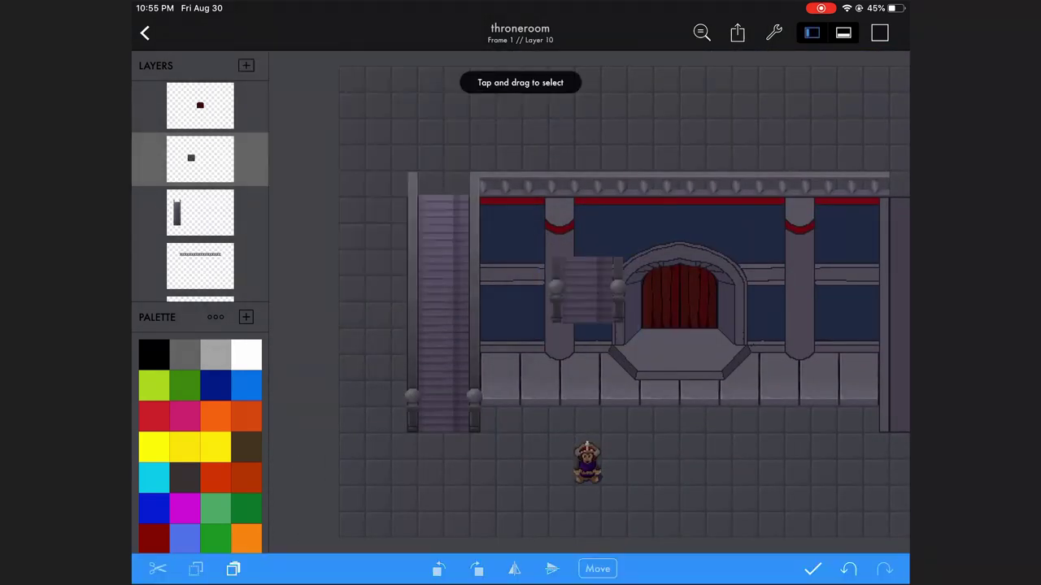
click(233, 568)
click(597, 568)
Step: Cut away the copied steps between the two posts
scroll(521, 300, up, 3)
click(271, 569)
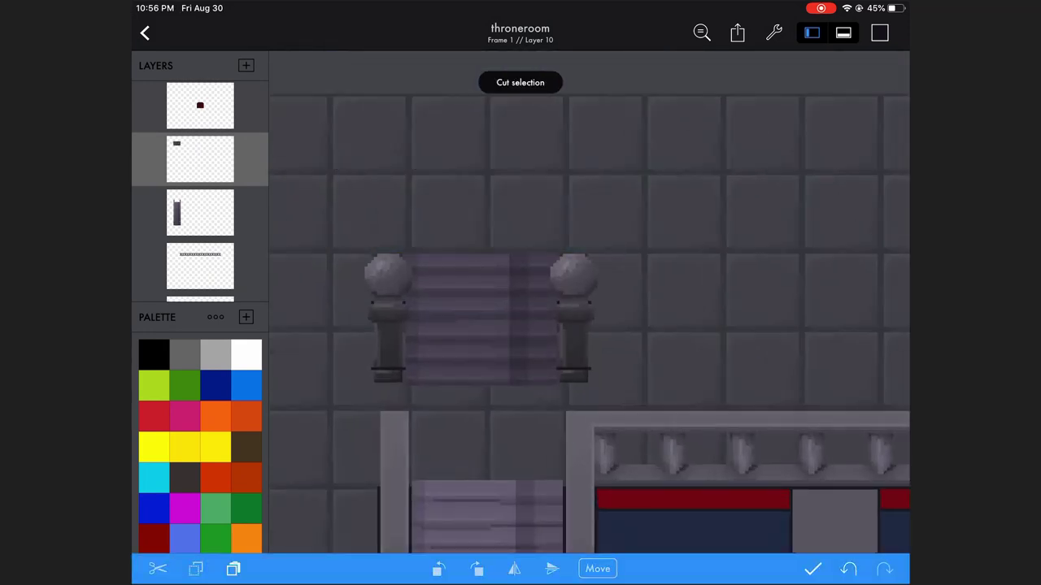
drag(411, 239, 550, 404)
click(813, 569)
scroll(521, 301, up, 3)
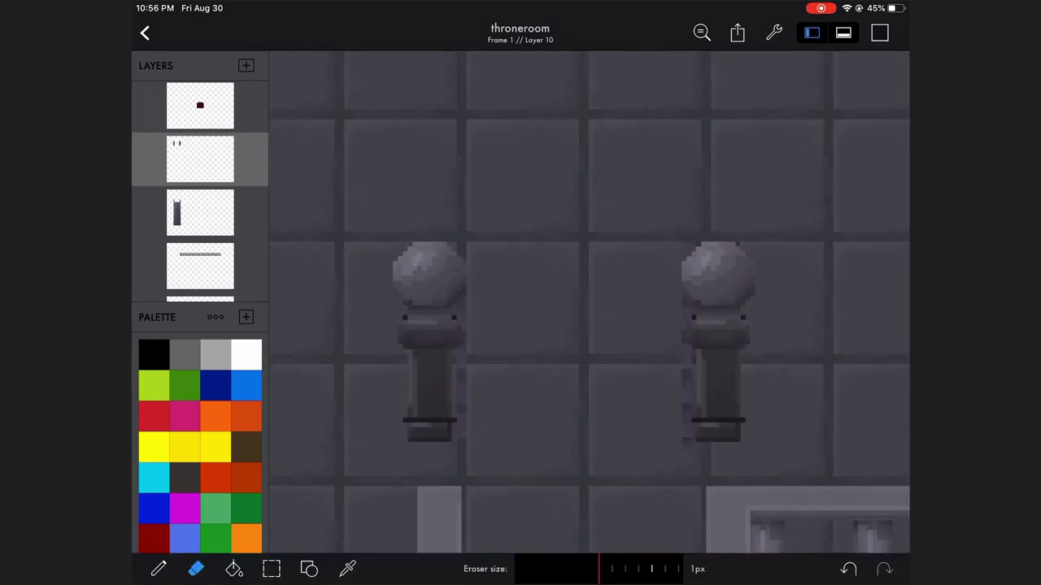
scroll(589, 300, down, 3)
scroll(590, 300, down, 2)
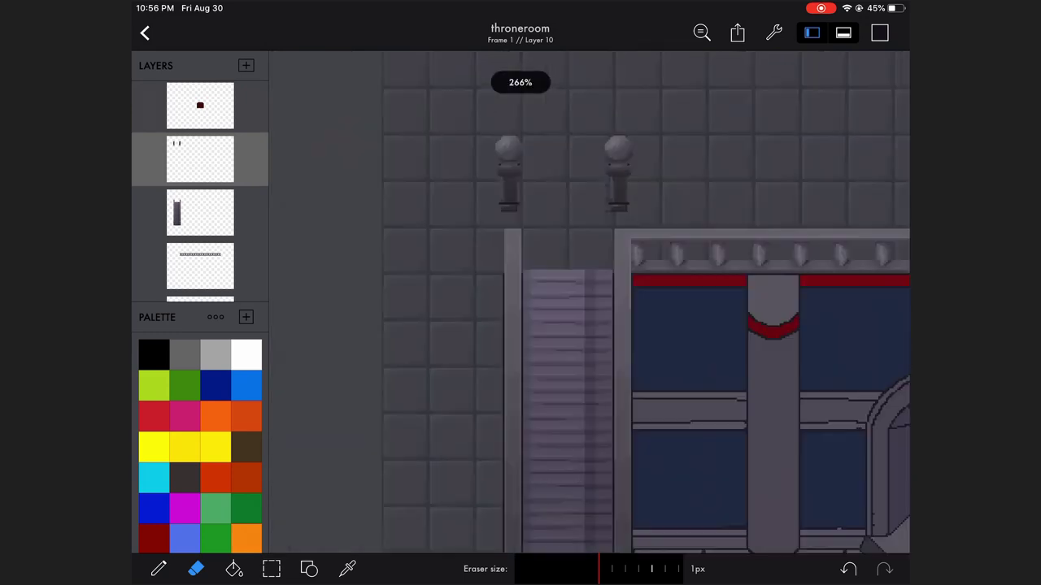
scroll(589, 301, up, 2)
Step: Select one post's ball and move it down toward the railing
click(272, 568)
drag(387, 282, 689, 425)
drag(564, 197, 685, 323)
click(597, 569)
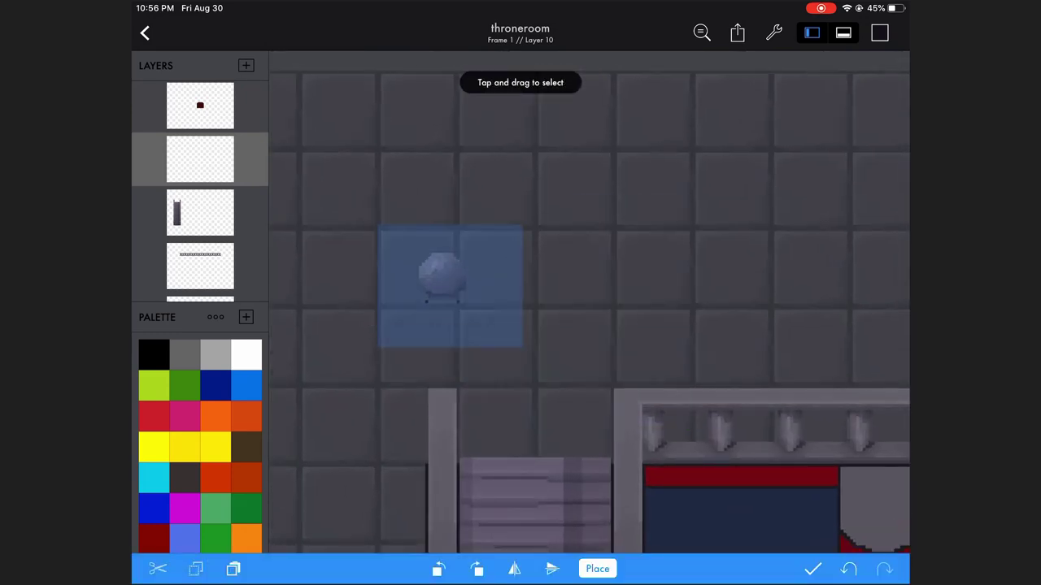
drag(450, 286, 639, 374)
click(813, 569)
Step: Reposition the ball onto the top of the stair rail, nudging it slightly down
drag(593, 303, 658, 382)
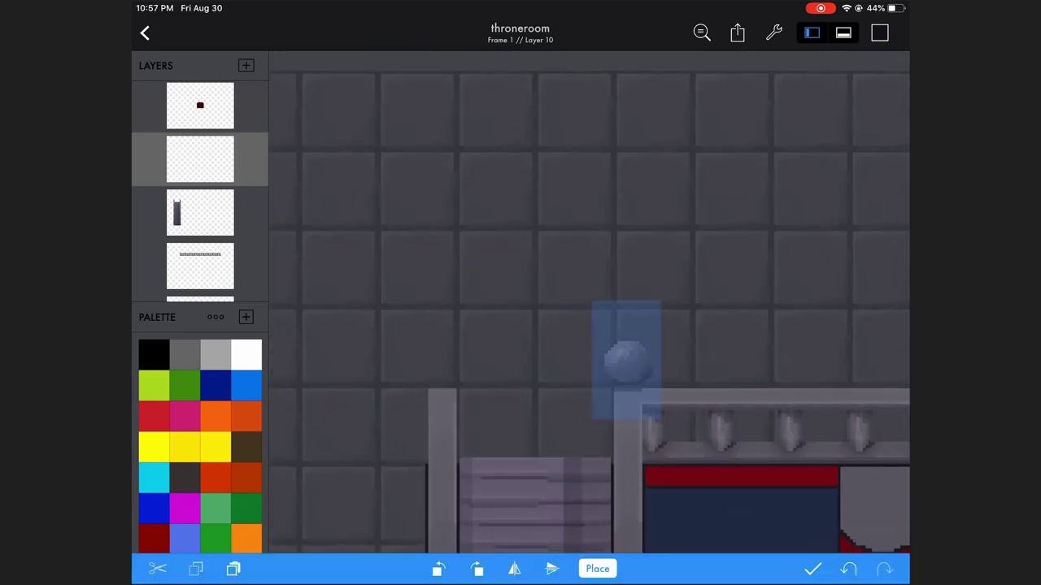
scroll(589, 301, down, 2)
scroll(589, 301, up, 2)
drag(483, 212, 597, 347)
click(598, 568)
drag(531, 254, 531, 260)
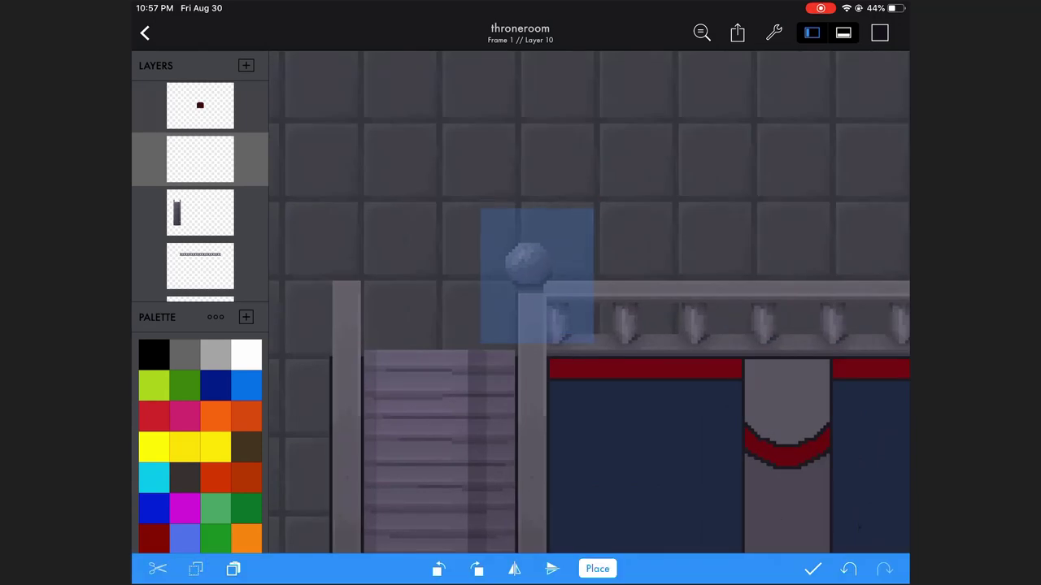
click(813, 569)
scroll(529, 269, down, 2)
scroll(528, 269, up, 3)
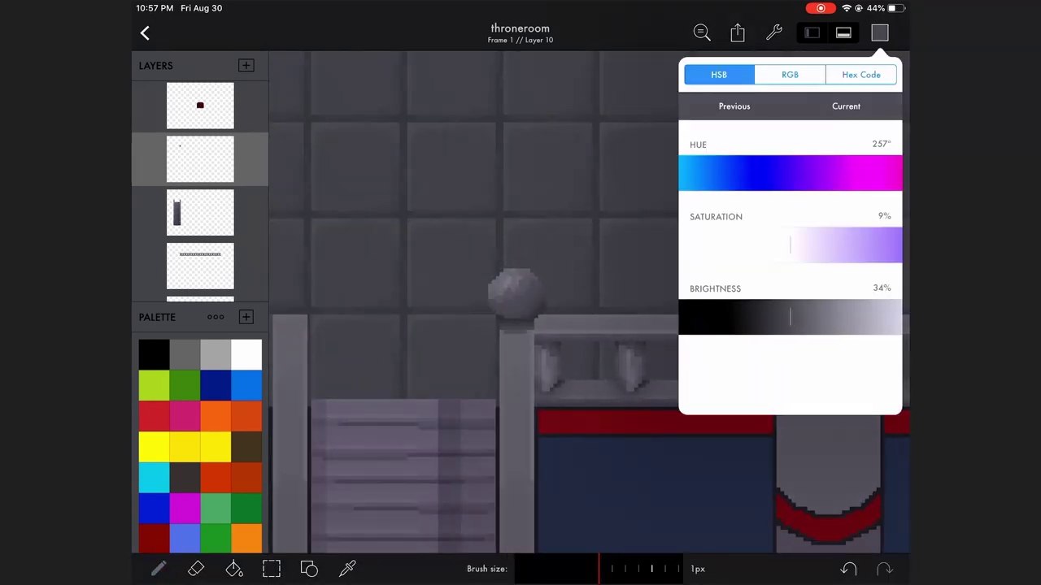
Step: Reselect the ball at the rail top, then undo the last change
click(880, 32)
scroll(590, 301, down, 5)
scroll(589, 301, up, 5)
click(271, 569)
drag(423, 151, 546, 290)
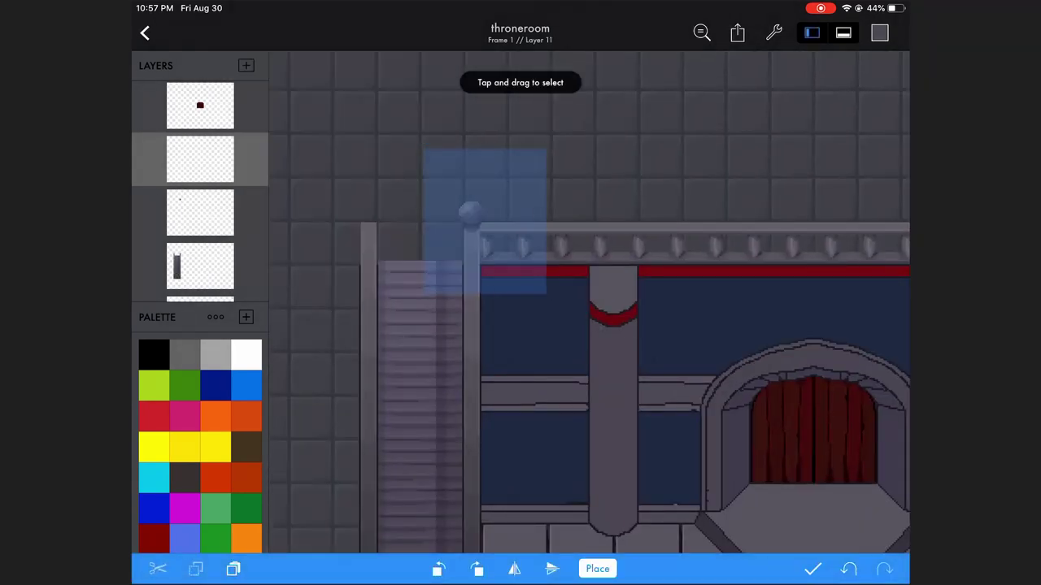
key(ctrl+z)
Step: Add a new layer with 34% opacity
scroll(470, 213, up, 5)
scroll(590, 300, down, 5)
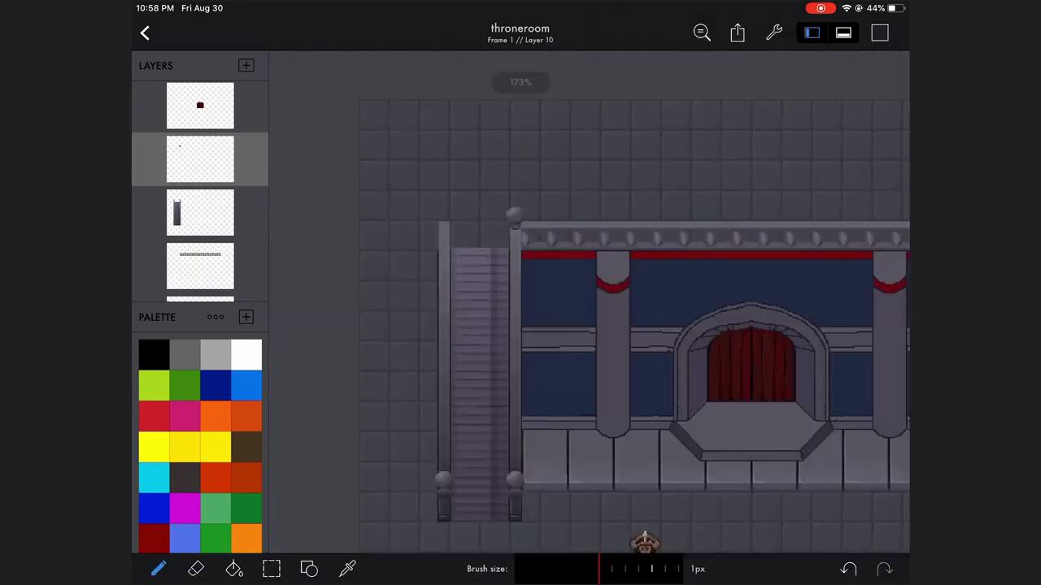
click(246, 65)
scroll(590, 301, up, 3)
scroll(590, 301, up, 3)
click(200, 158)
mouse_move(442, 128)
mouse_down()
mouse_move(332, 127)
mouse_move(351, 131)
mouse_up()
click(196, 569)
Step: Delete the semi-transparent layer
click(200, 159)
scroll(590, 301, down, 5)
scroll(470, 293, up, 5)
click(158, 569)
click(200, 159)
scroll(590, 365, down, 4)
click(268, 259)
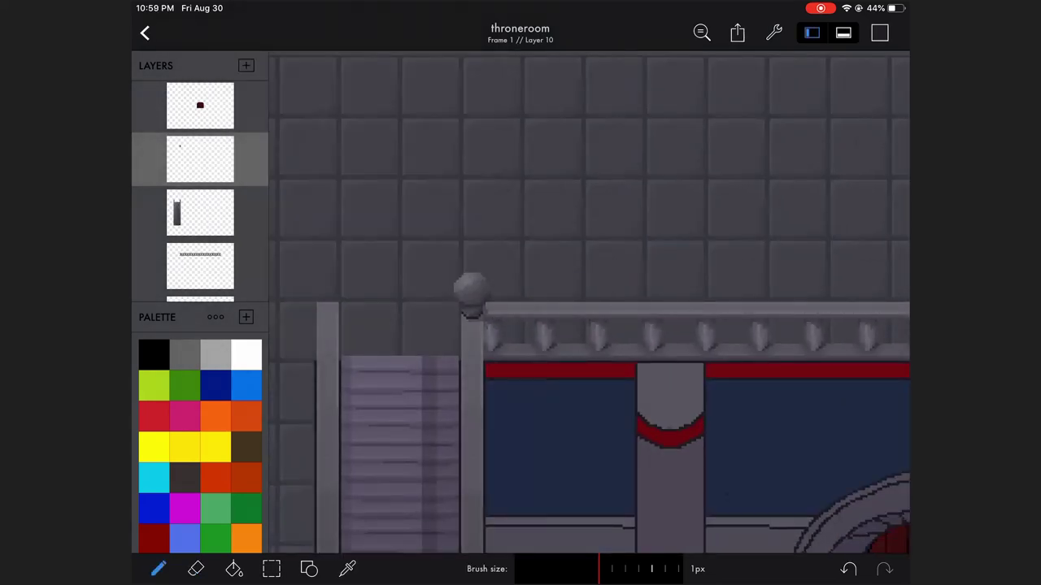
scroll(589, 301, down, 5)
scroll(590, 301, up, 4)
scroll(590, 300, up, 3)
Step: Select the area around the ball, then remove the extra new layers
click(880, 32)
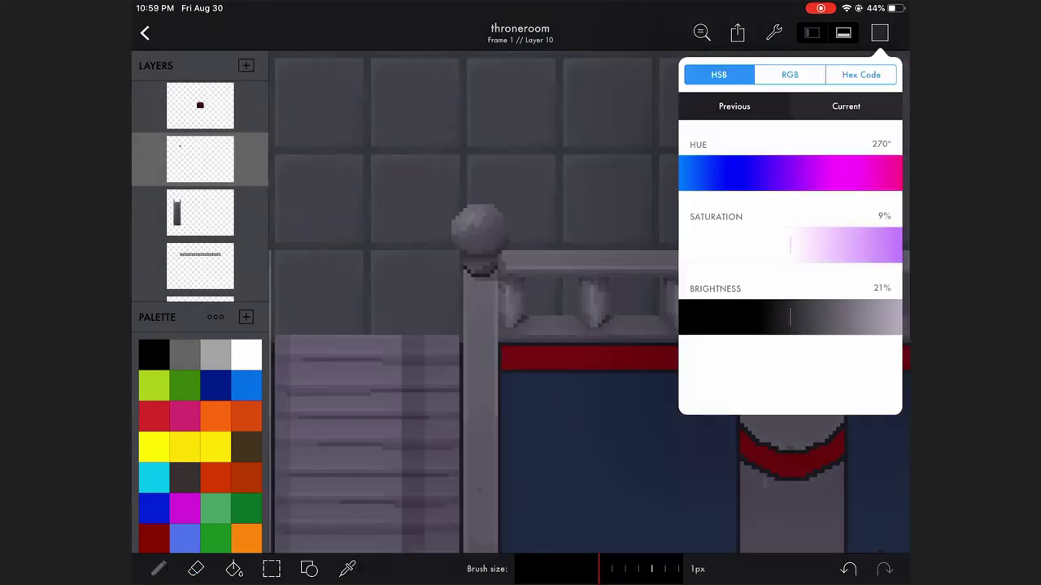
click(880, 33)
click(272, 569)
drag(477, 167, 583, 355)
click(196, 569)
click(200, 159)
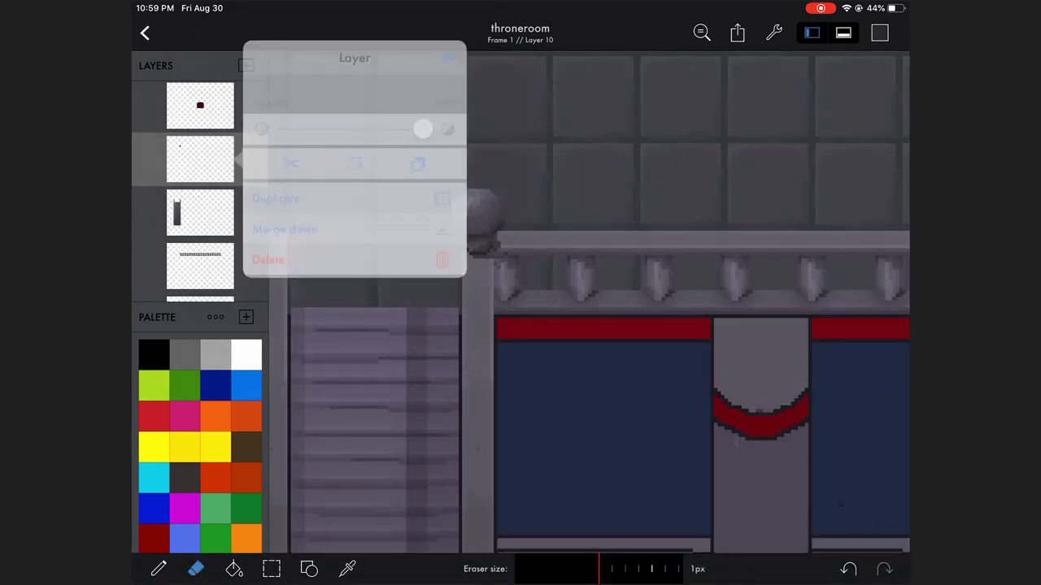
click(269, 259)
scroll(590, 301, up, 2)
click(159, 569)
scroll(590, 301, down, 5)
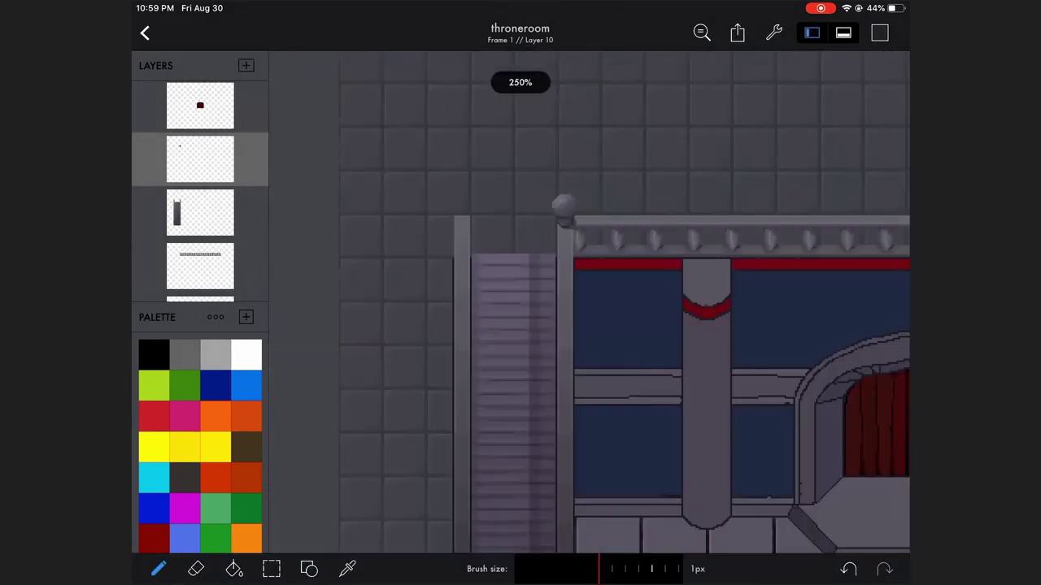
Step: Copy the railing post with its ball finial to the left of the stairs
click(272, 569)
drag(453, 139, 576, 544)
scroll(589, 301, up, 5)
click(812, 568)
click(196, 569)
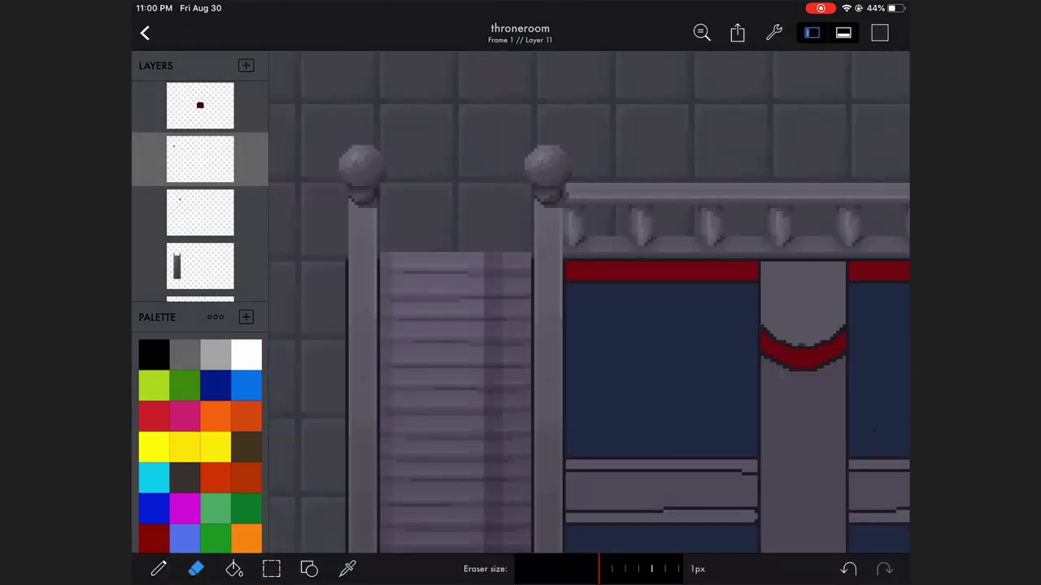
scroll(589, 301, down, 3)
scroll(589, 301, down, 2)
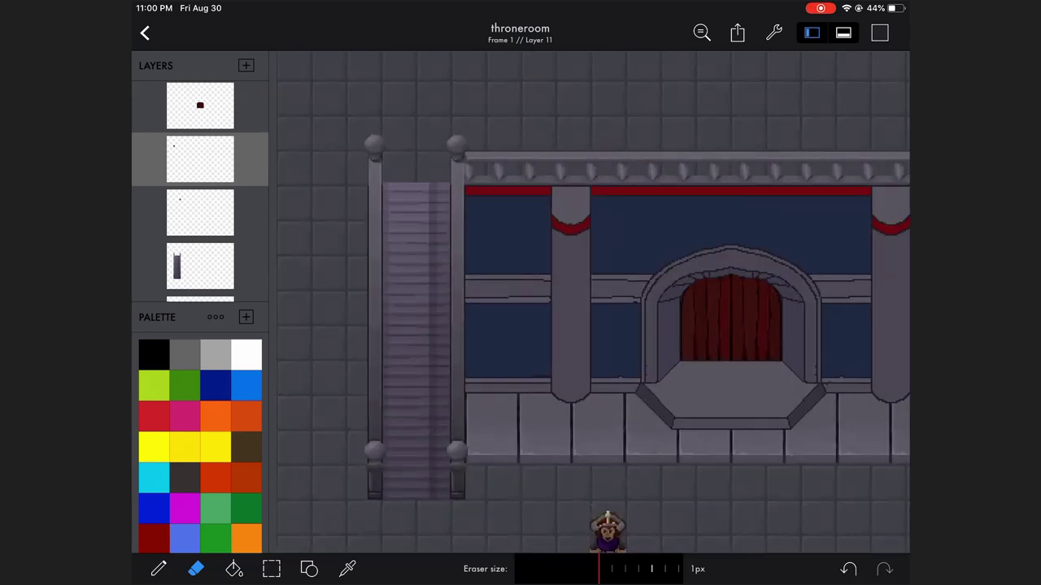
Step: Combine the post layers, then copy the left staircase with its posts to the right side
key(ctrl+z)
scroll(589, 301, down, 3)
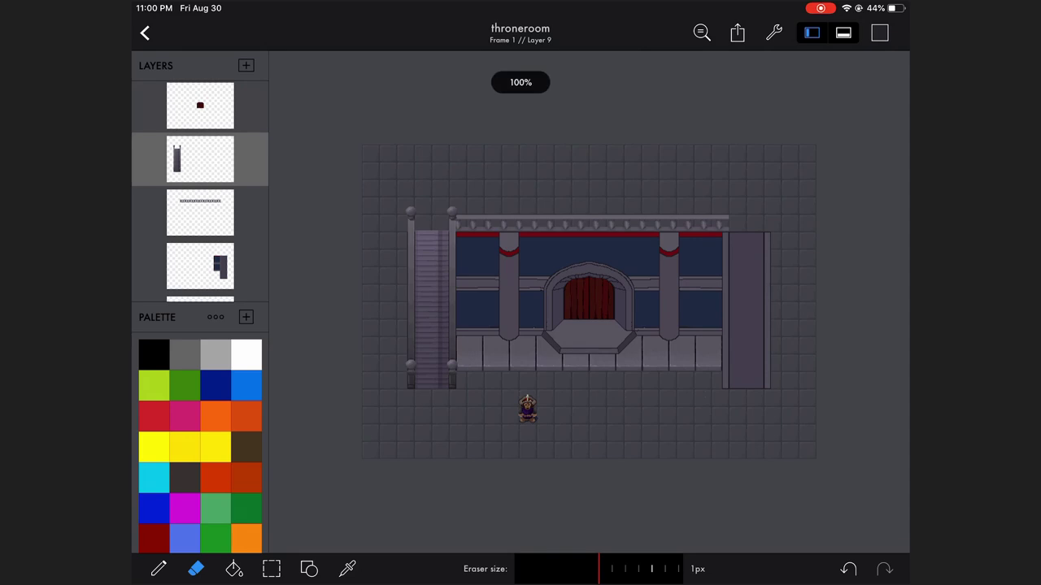
scroll(589, 301, up, 1)
click(272, 569)
drag(361, 144, 542, 411)
drag(452, 277, 680, 294)
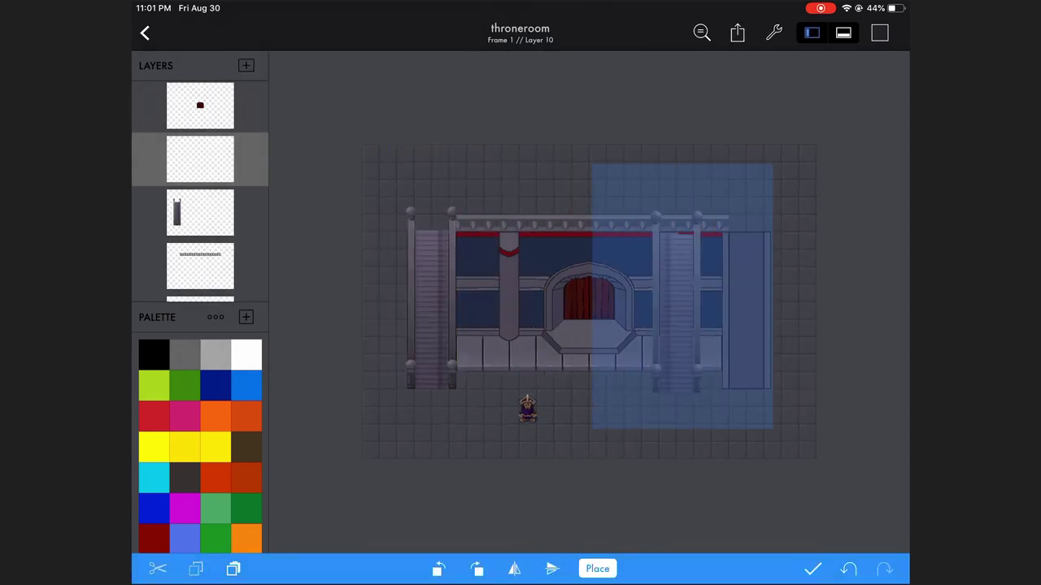
scroll(590, 301, up, 5)
click(812, 569)
scroll(590, 300, down, 5)
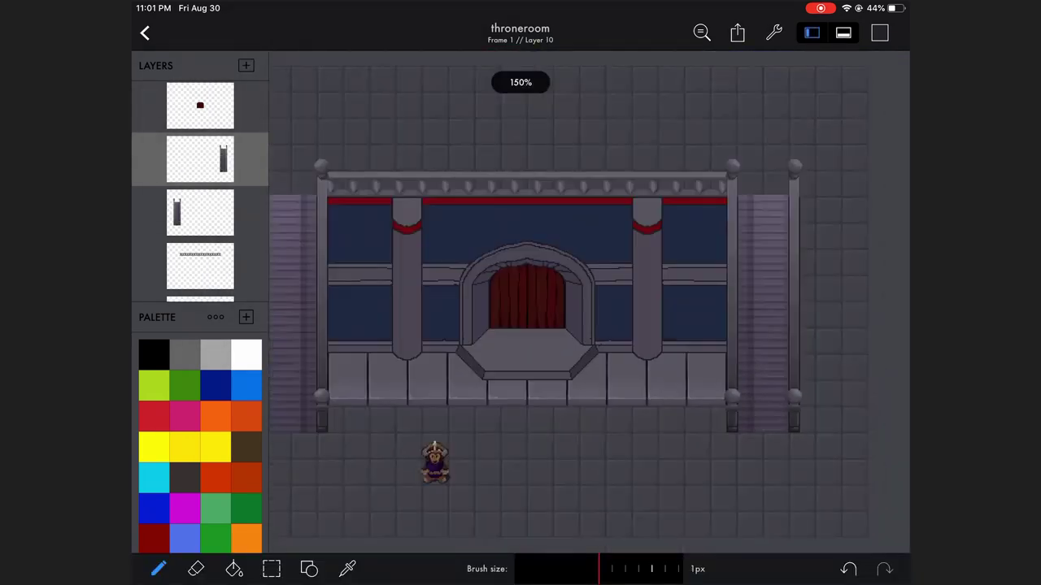
Step: Add a new blank pixel layer for the staircase railing spikes
click(245, 65)
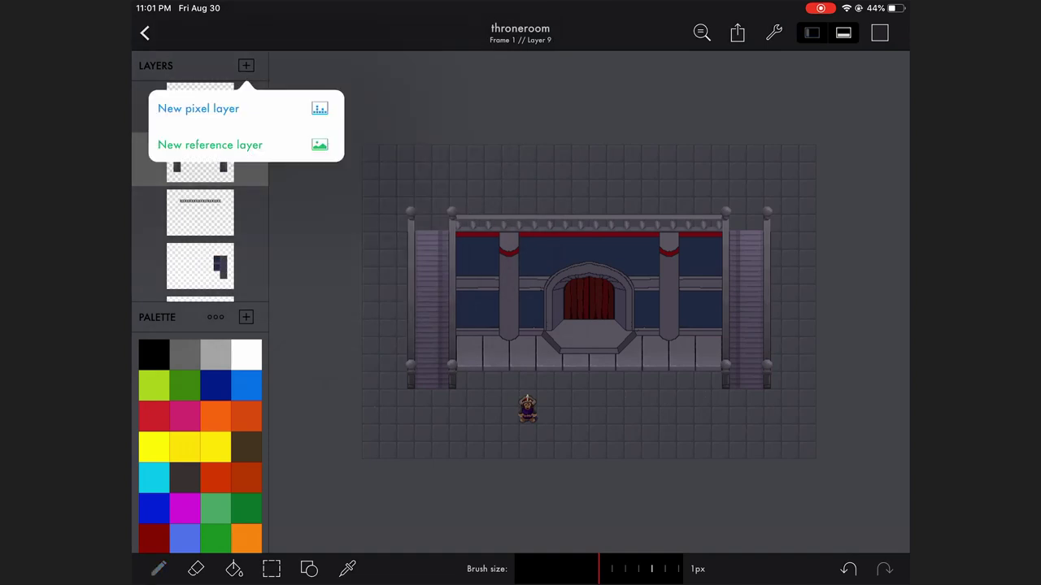
click(199, 105)
scroll(589, 301, up, 5)
Step: Draw a dark spike with the Shape tool and place a copy higher up the stair edge
click(309, 569)
scroll(531, 408, up, 3)
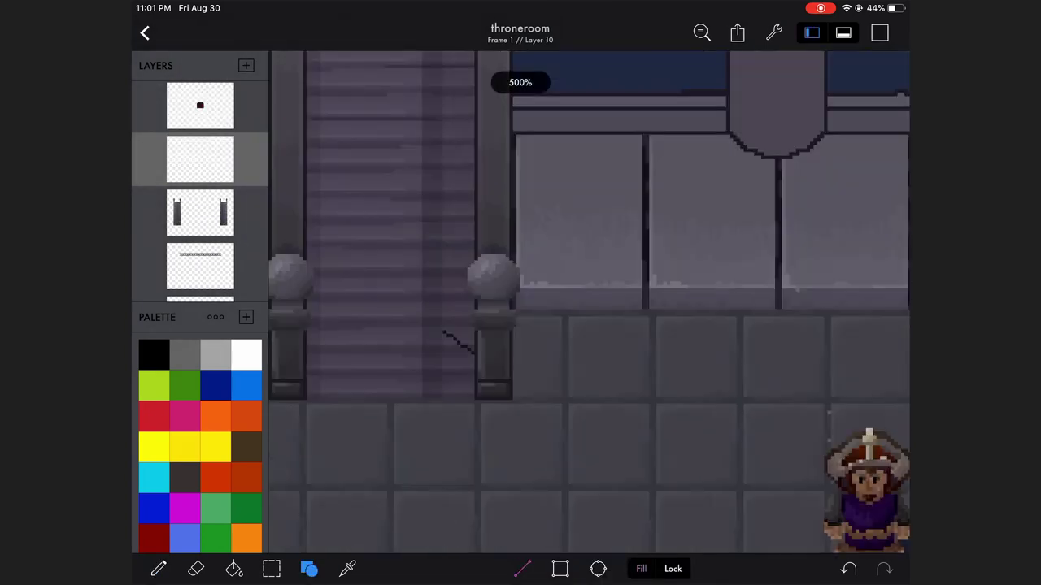
scroll(657, 234, down, 1)
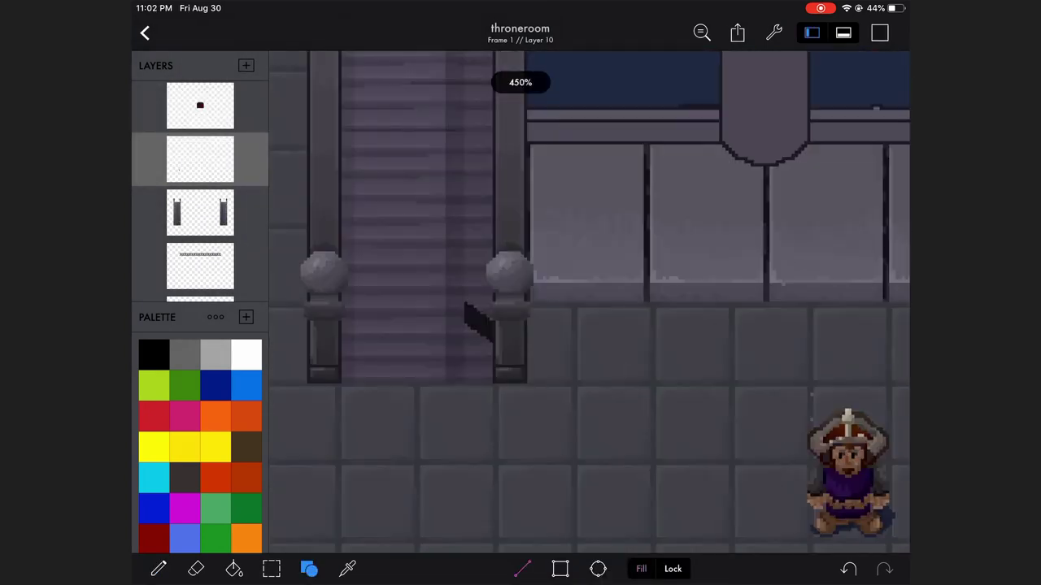
scroll(480, 416, down, 2)
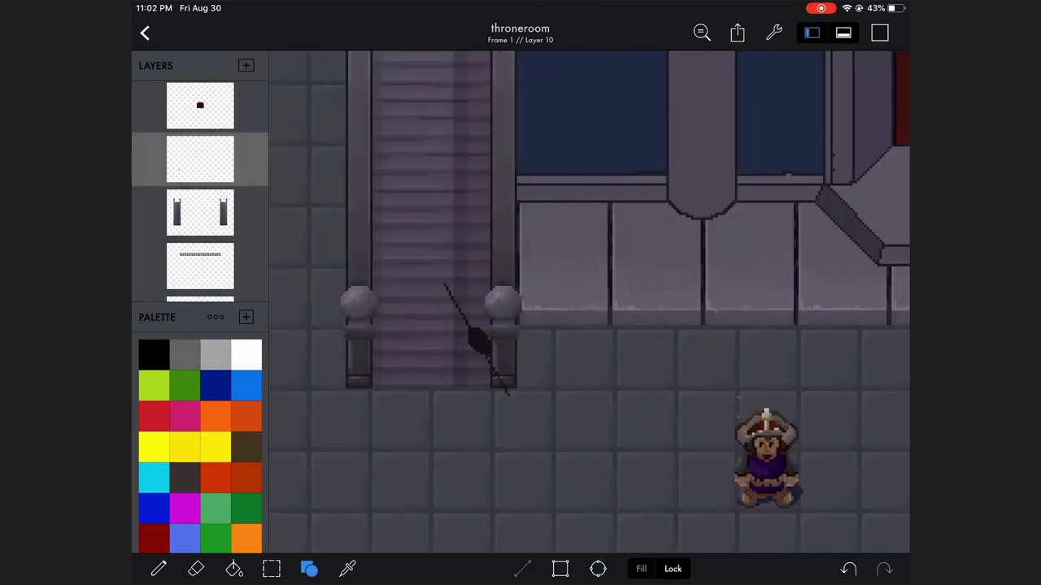
drag(451, 342, 450, 261)
click(808, 567)
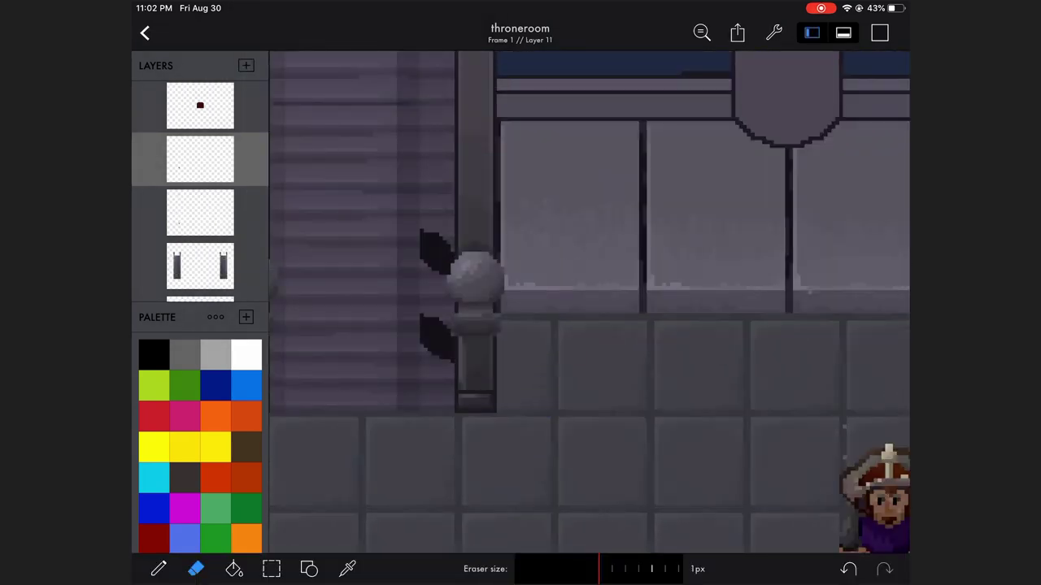
scroll(520, 326, down, 2)
scroll(520, 325, up, 2)
Step: Paste more spike copies down the left staircase's inner edge and commit them
key(ctrl+v)
click(813, 569)
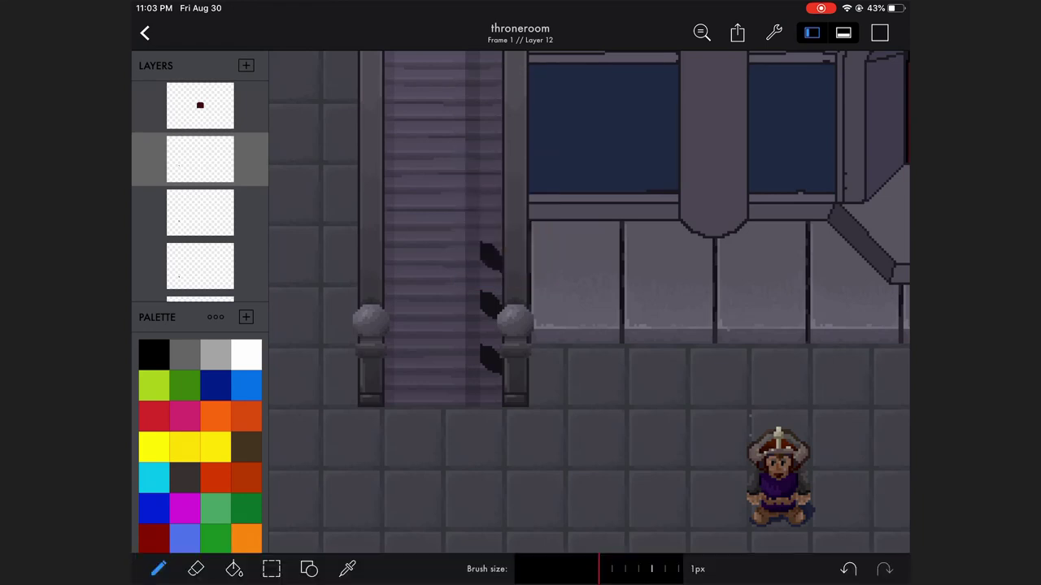
key(ctrl+v)
click(812, 568)
scroll(520, 325, down, 1)
key(ctrl+v)
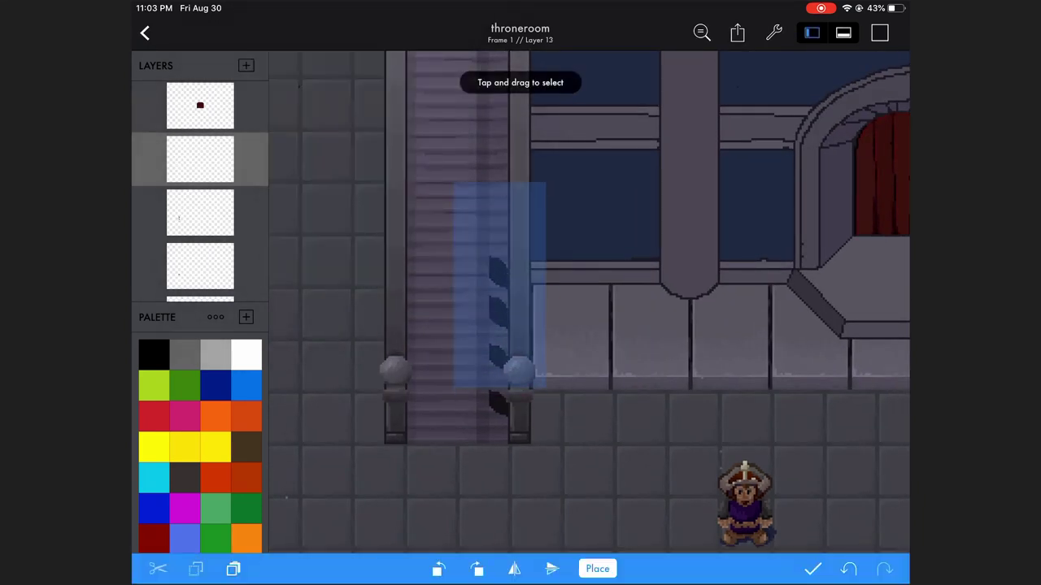
key(Return)
Step: Paste a final set of spikes lower down and merge the copies into one layer
key(ctrl+v)
scroll(520, 325, up, 2)
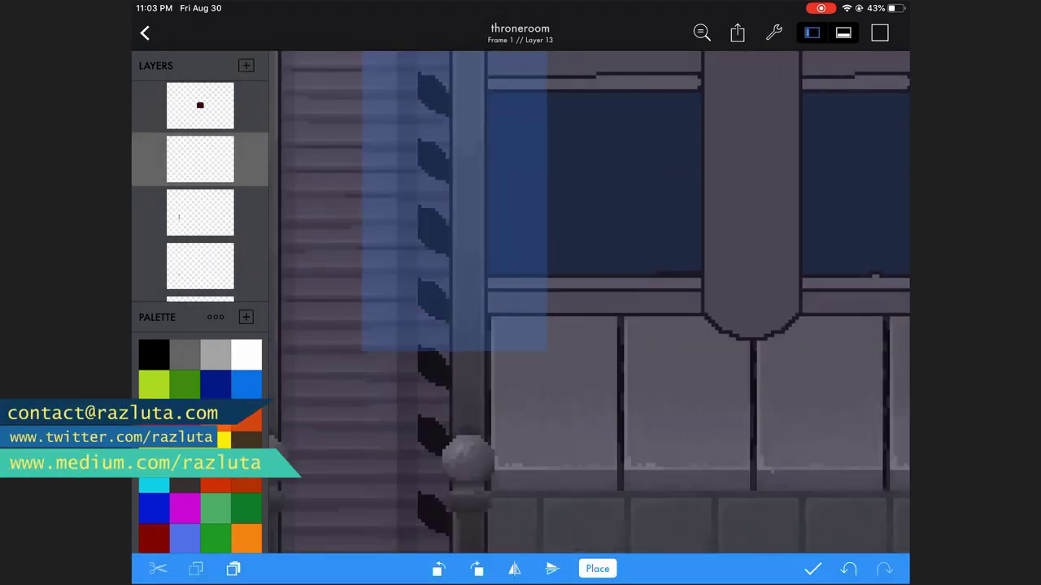
key(Return)
key(Escape)
scroll(520, 325, down, 1)
key(ctrl+v)
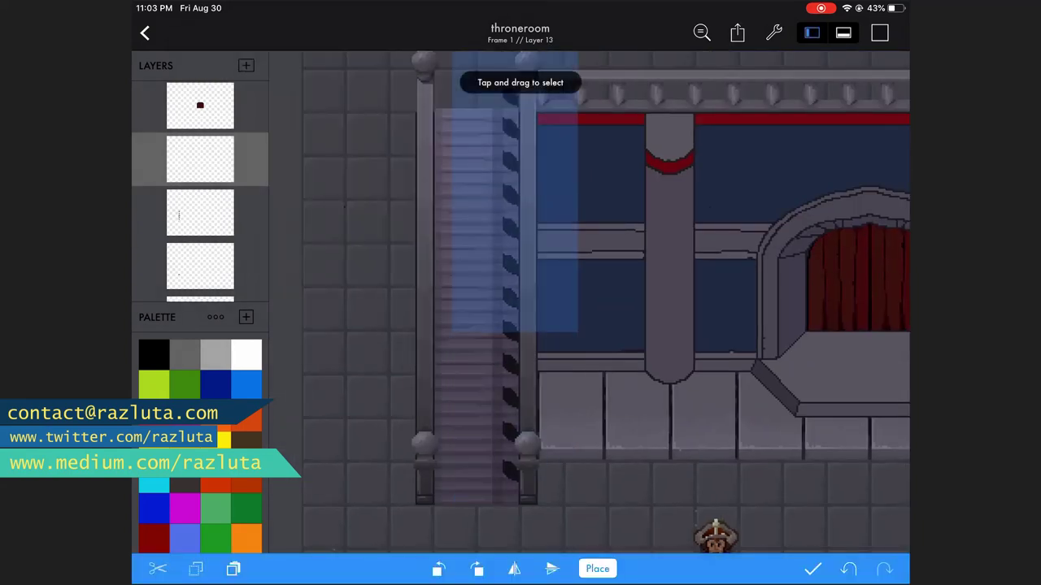
key(Return)
Step: Lower the spike layer's opacity to 16%
scroll(520, 326, up, 2)
scroll(521, 326, down, 2)
key(Return)
key(Escape)
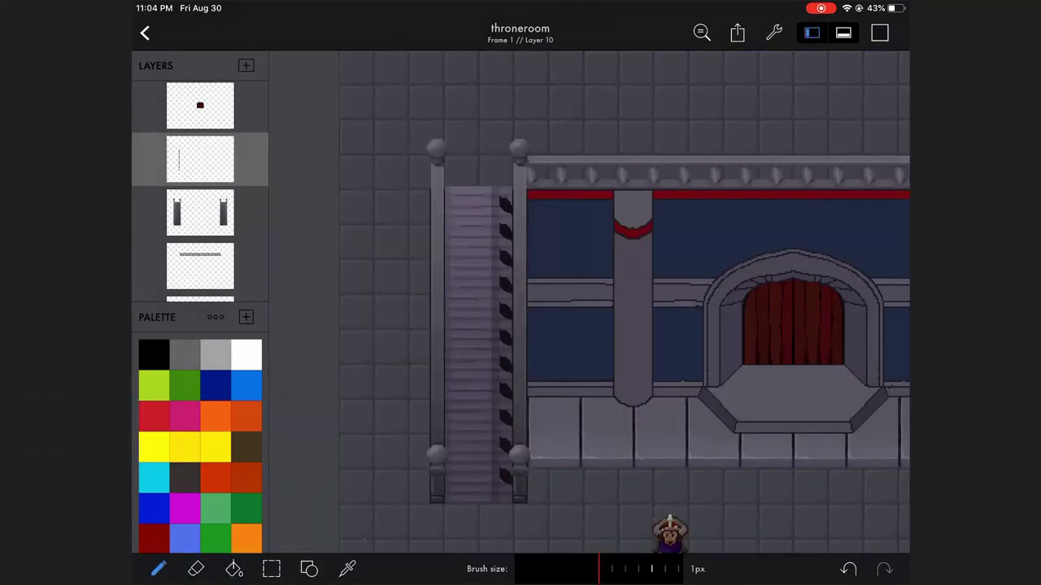
key(Return)
key(Escape)
Step: Paste the faint spike column onto the right staircase railing and zoom out to check the scene
scroll(520, 325, down, 2)
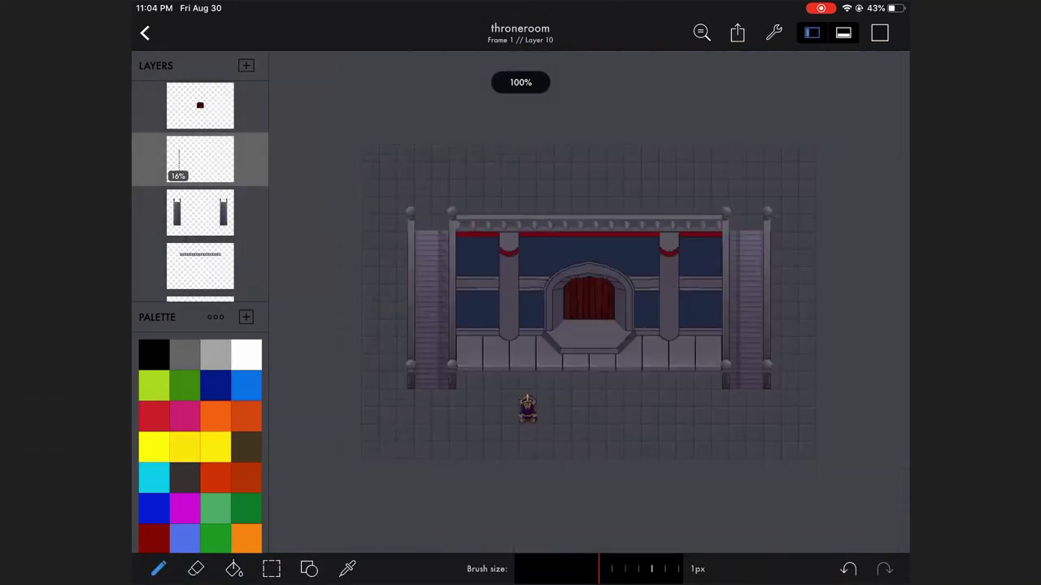
key(ctrl+v)
drag(450, 302, 716, 302)
scroll(675, 325, up, 3)
scroll(580, 293, down, 3)
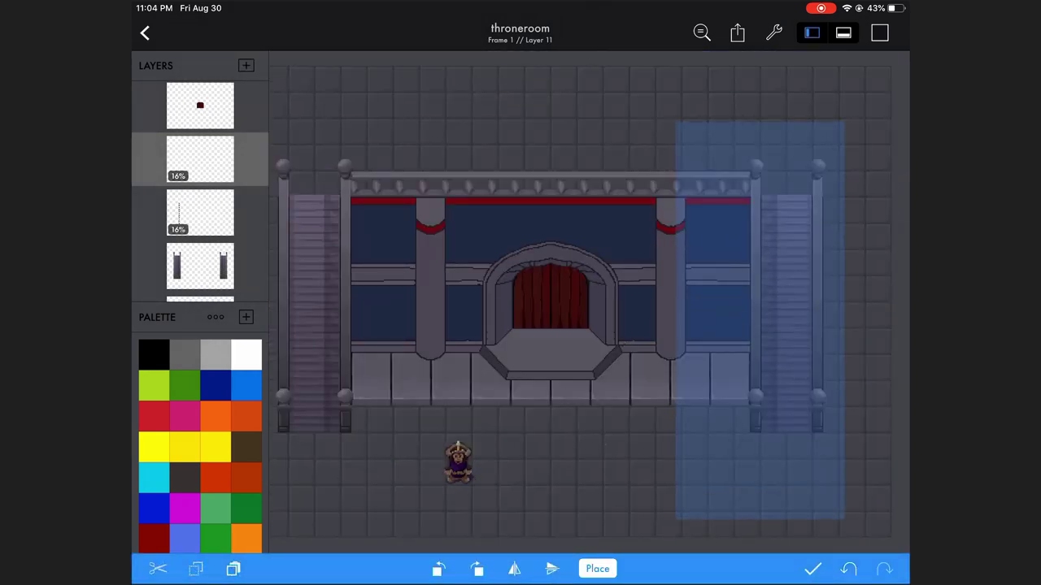
scroll(521, 300, up, 3)
scroll(585, 301, up, 2)
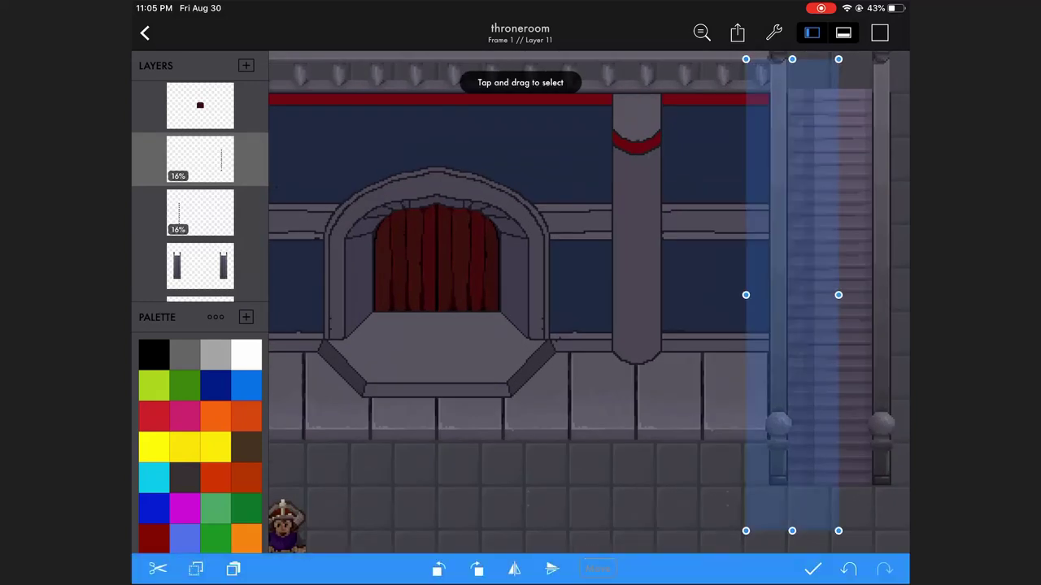
click(813, 570)
scroll(521, 301, down, 3)
scroll(569, 309, up, 1)
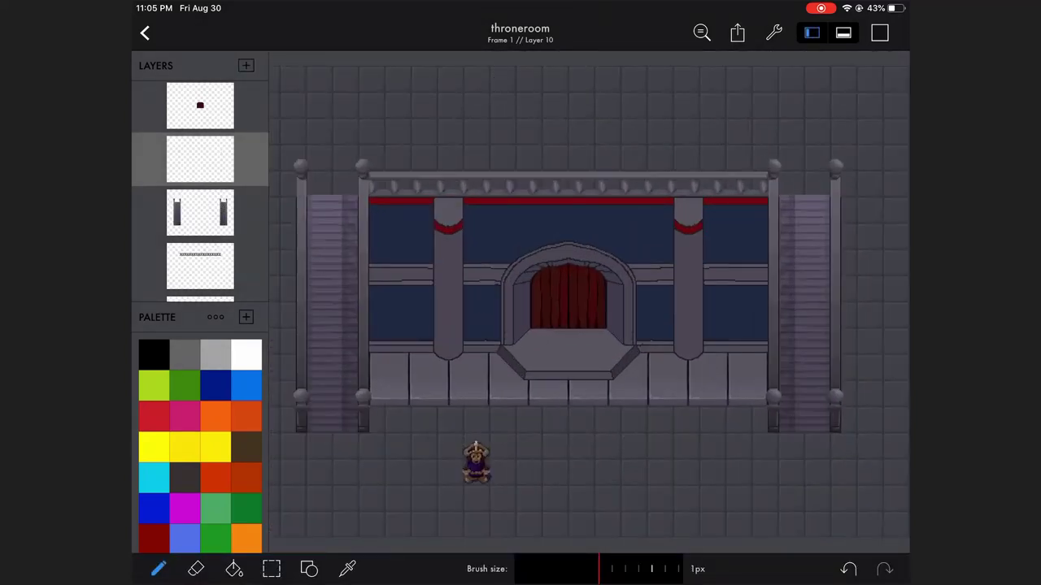
scroll(589, 300, down, 2)
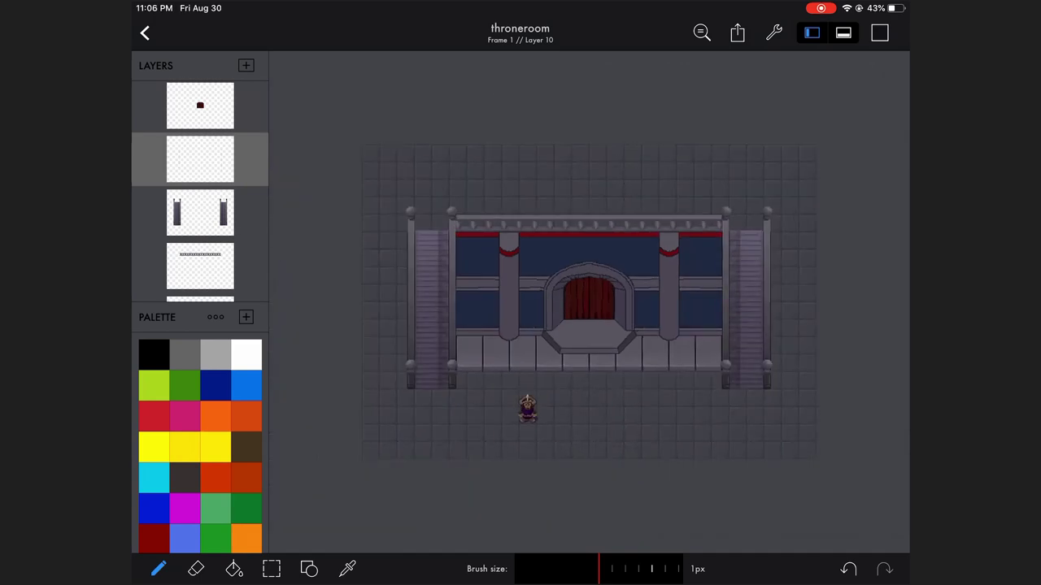
scroll(603, 289, up, 2)
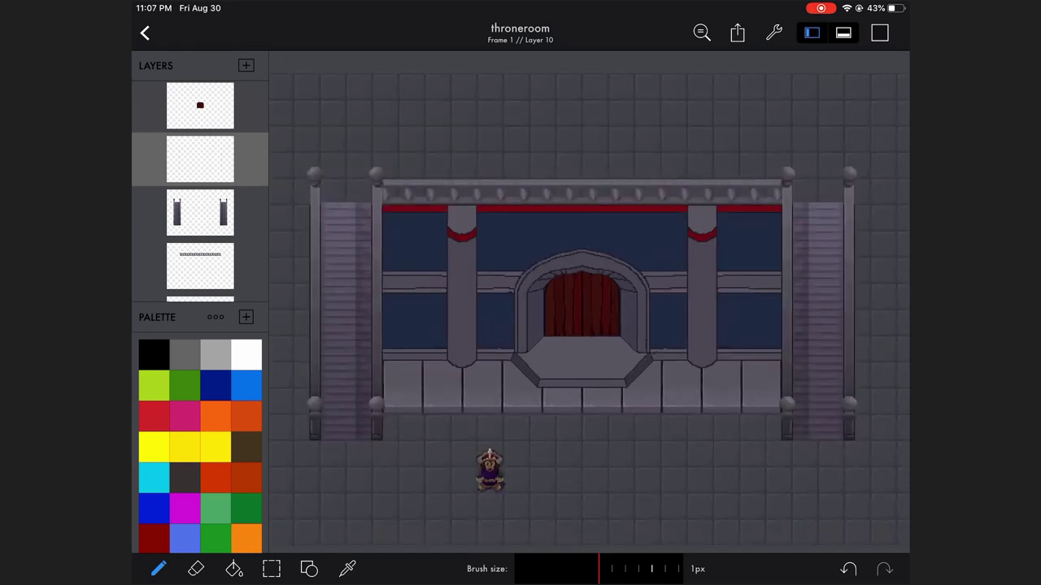
Step: Delete the empty layer
scroll(590, 301, up, 3)
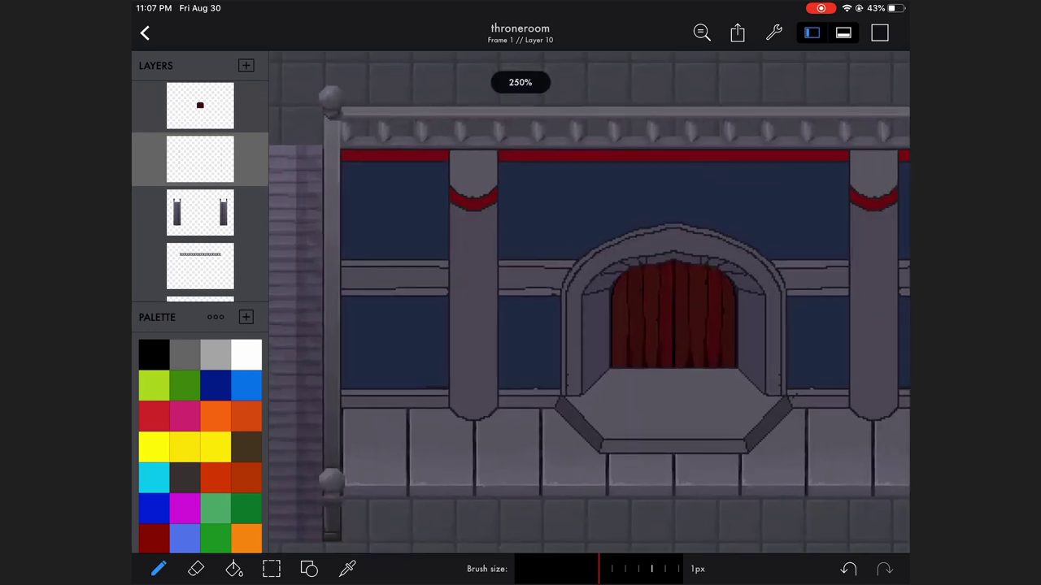
click(201, 232)
click(200, 160)
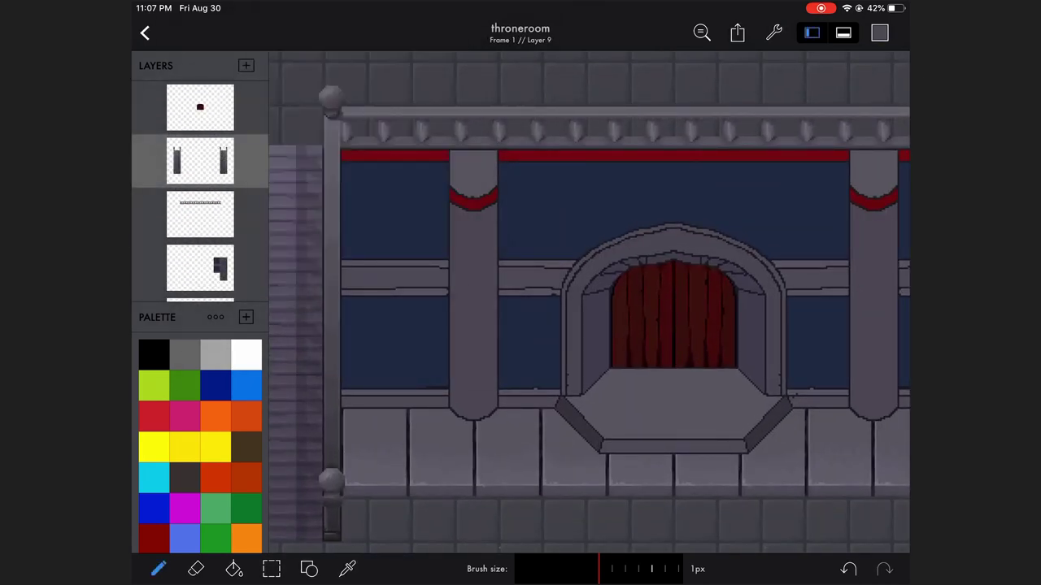
Step: On the rod layer, sample the wall's dark colour and draw a banner rod across the upper-left panel
click(200, 214)
scroll(590, 301, up, 2)
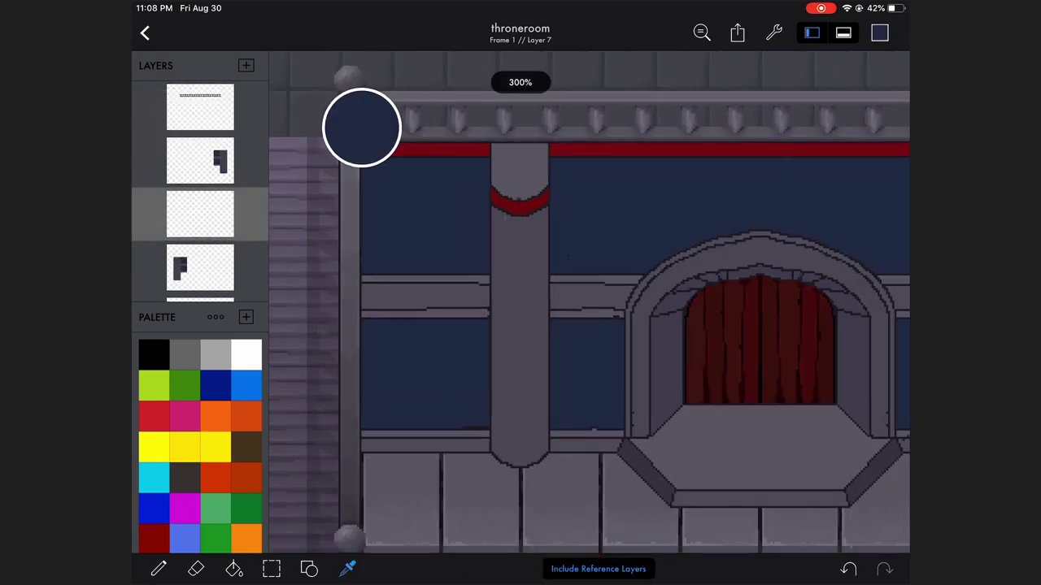
click(880, 32)
click(879, 32)
click(309, 569)
scroll(590, 301, up, 2)
drag(409, 199, 521, 205)
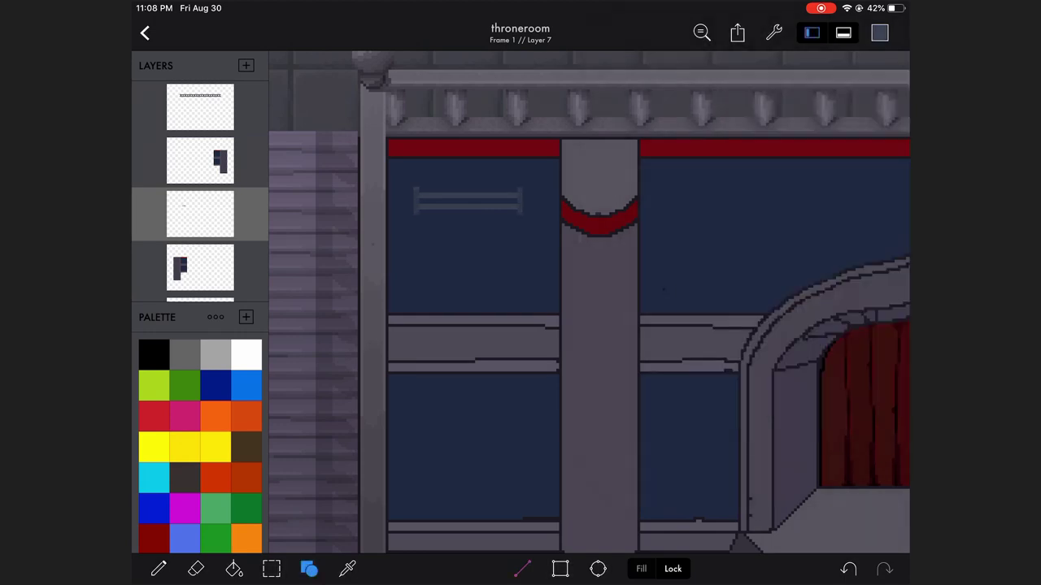
Step: Add a new layer for the banner
click(879, 32)
click(879, 33)
click(196, 569)
click(245, 65)
click(204, 104)
Step: Draw a long dark-red filled rectangle banner hanging beneath the rod
click(880, 33)
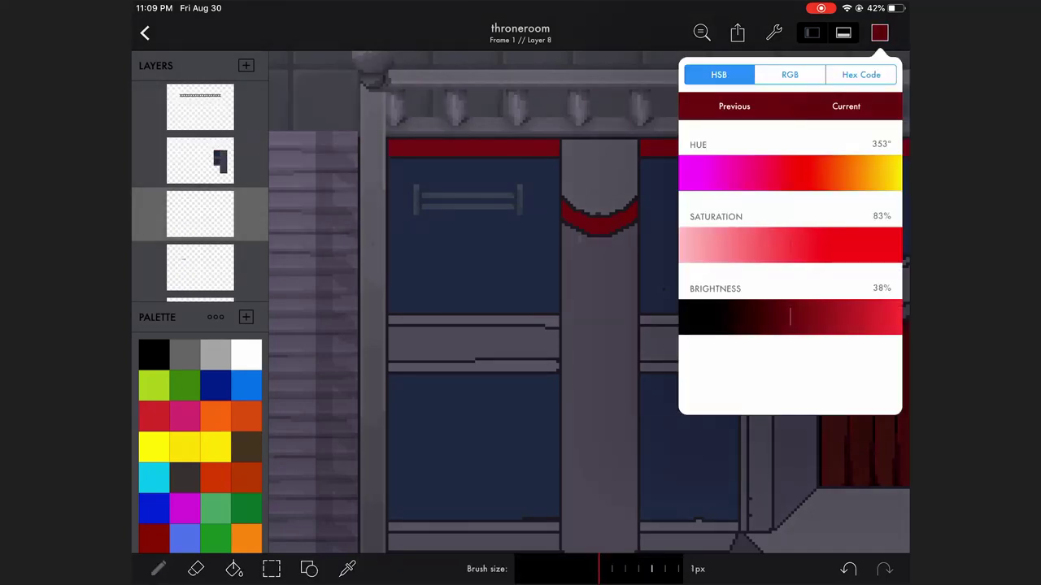
click(309, 569)
drag(434, 201, 497, 270)
key(ctrl+z)
drag(431, 201, 478, 259)
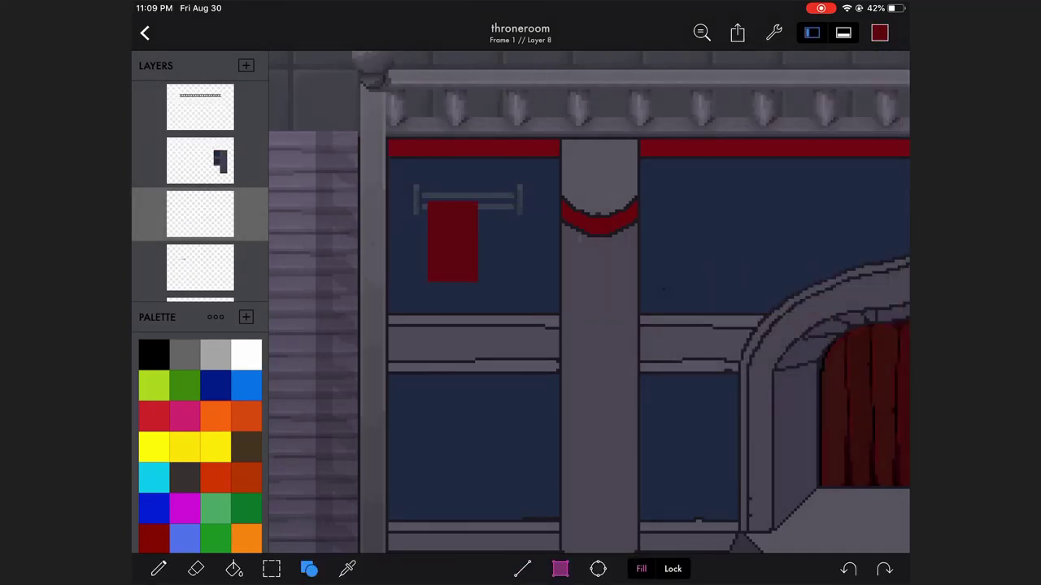
drag(424, 202, 475, 261)
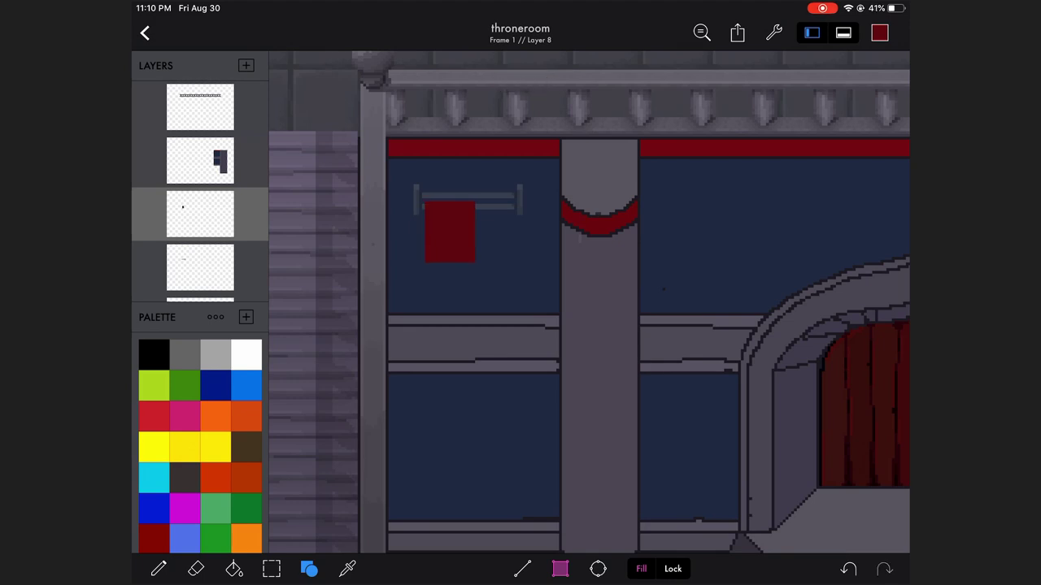
key(ctrl+z)
key(ctrl+z)
drag(427, 203, 506, 307)
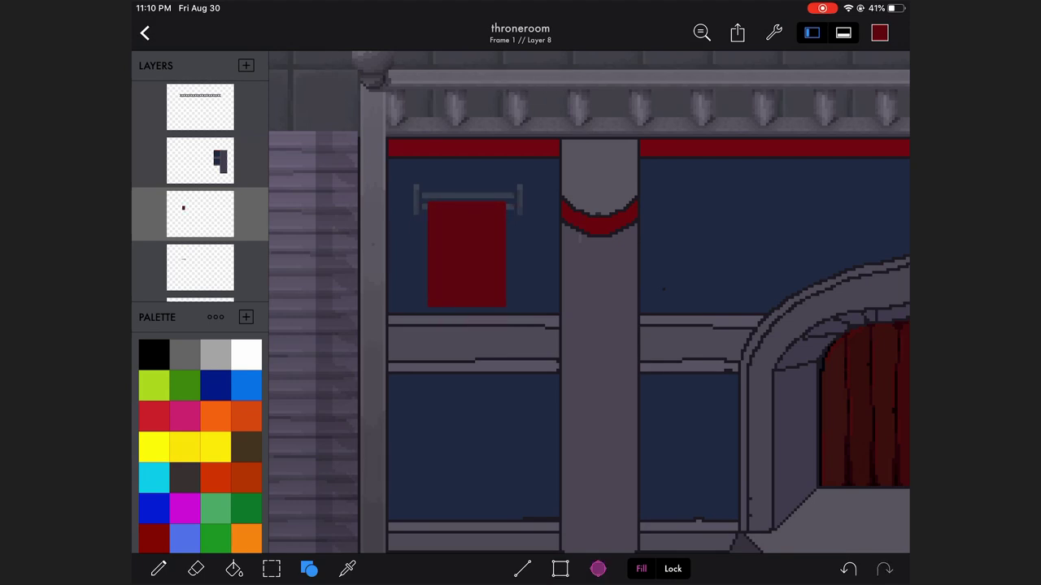
Step: Add a red filled circle at the banner's bottom, redrawing it slightly larger
drag(428, 301, 506, 378)
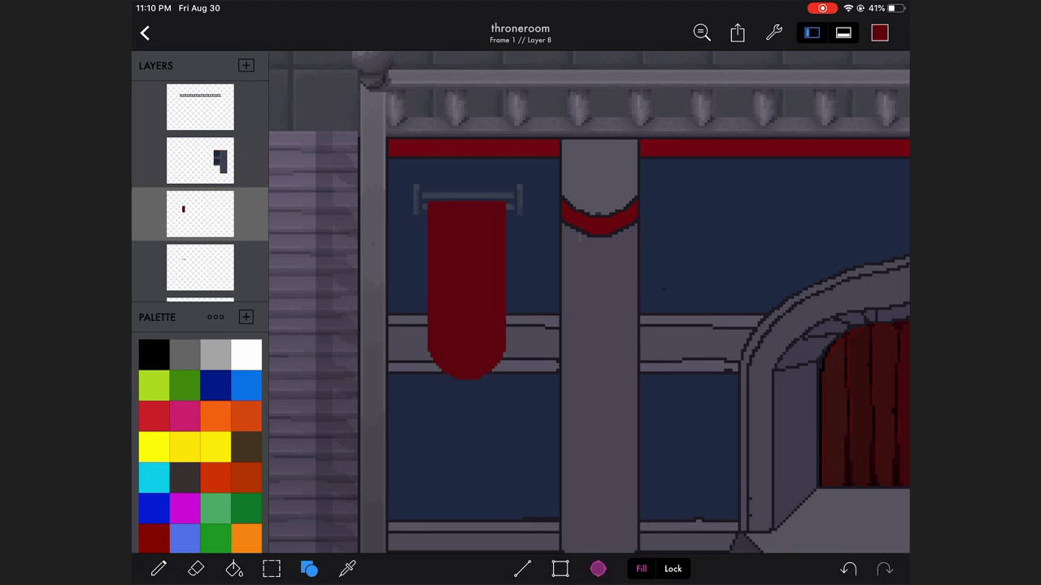
key(ctrl+z)
drag(443, 370, 491, 402)
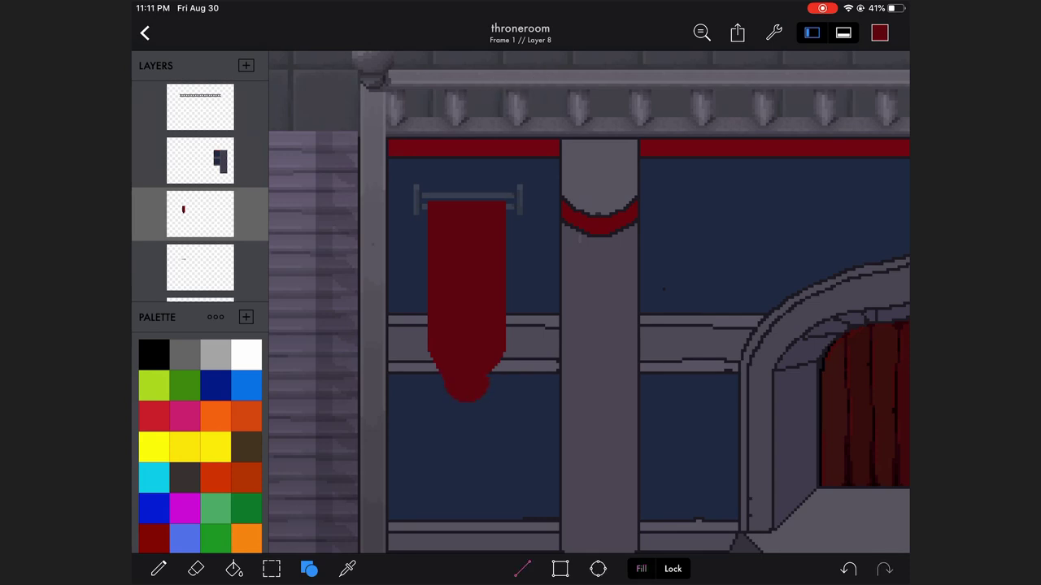
Step: Select and commit the area around the banner, undoing the last tip change
click(271, 568)
drag(357, 167, 545, 439)
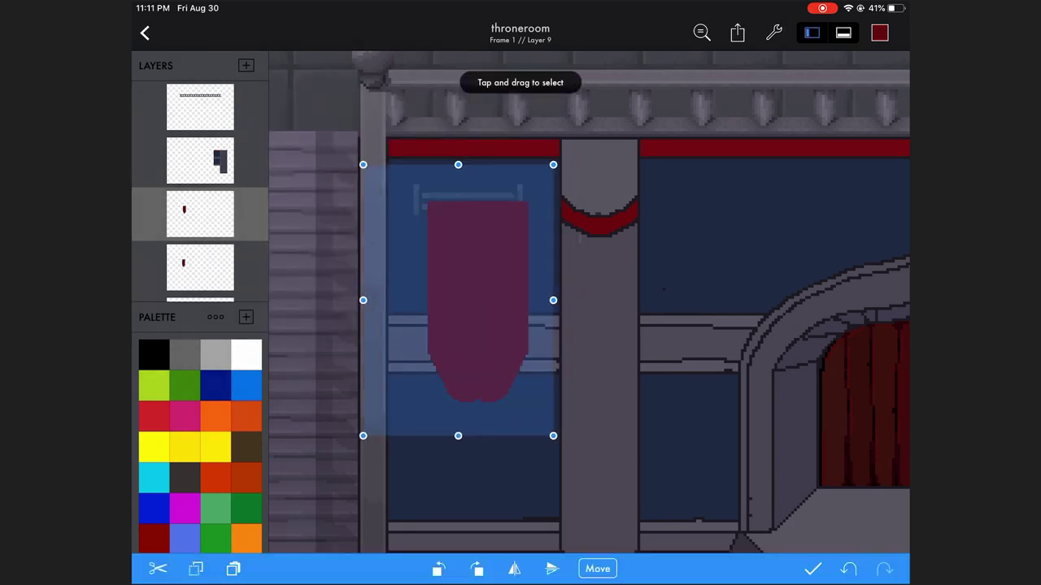
click(597, 568)
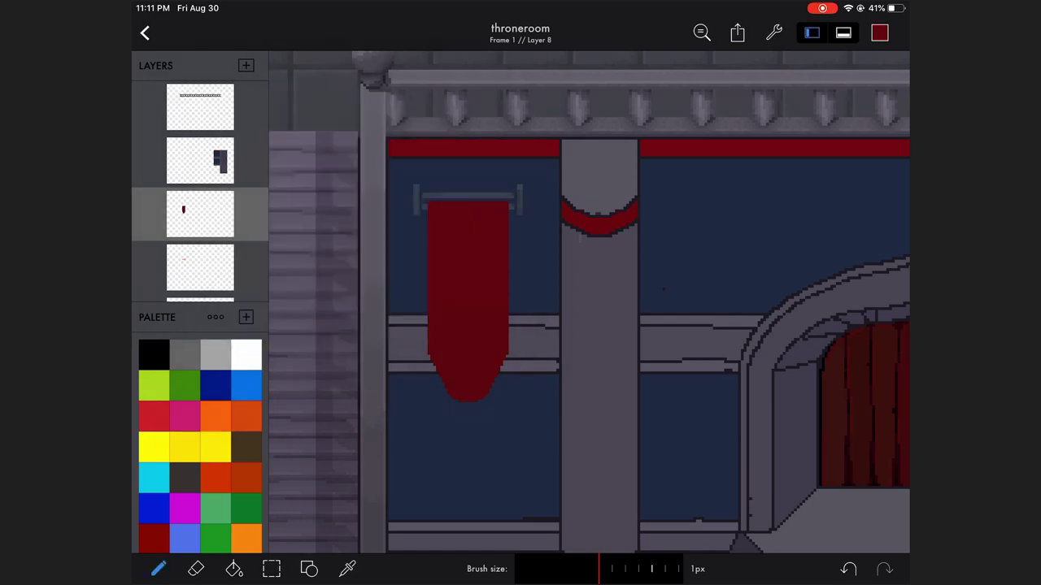
click(309, 568)
key(ctrl+z)
key(ctrl+z)
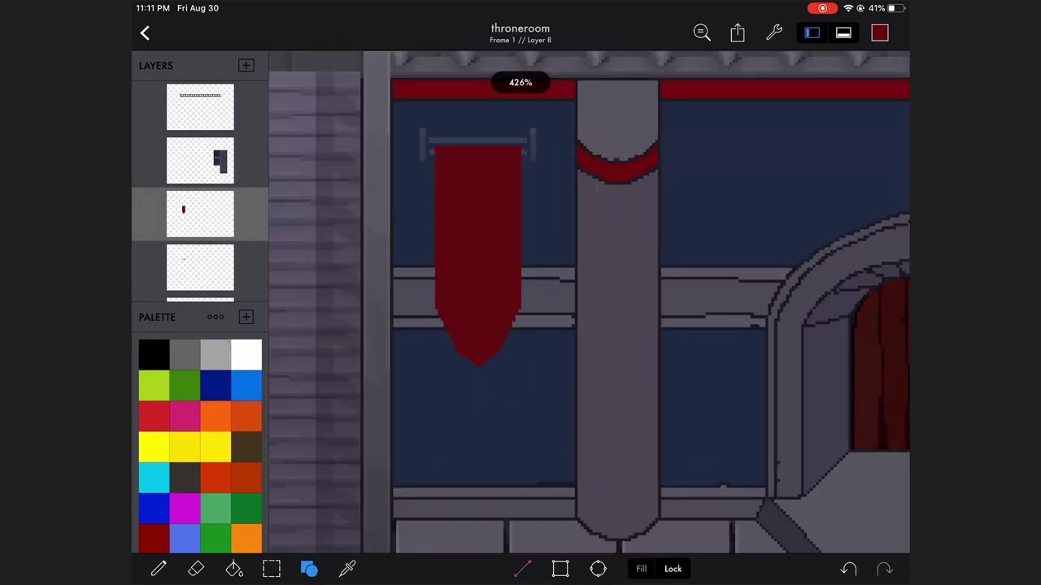
Step: Join the banner pieces into one long shape using rectangle and line strokes
click(272, 568)
click(159, 568)
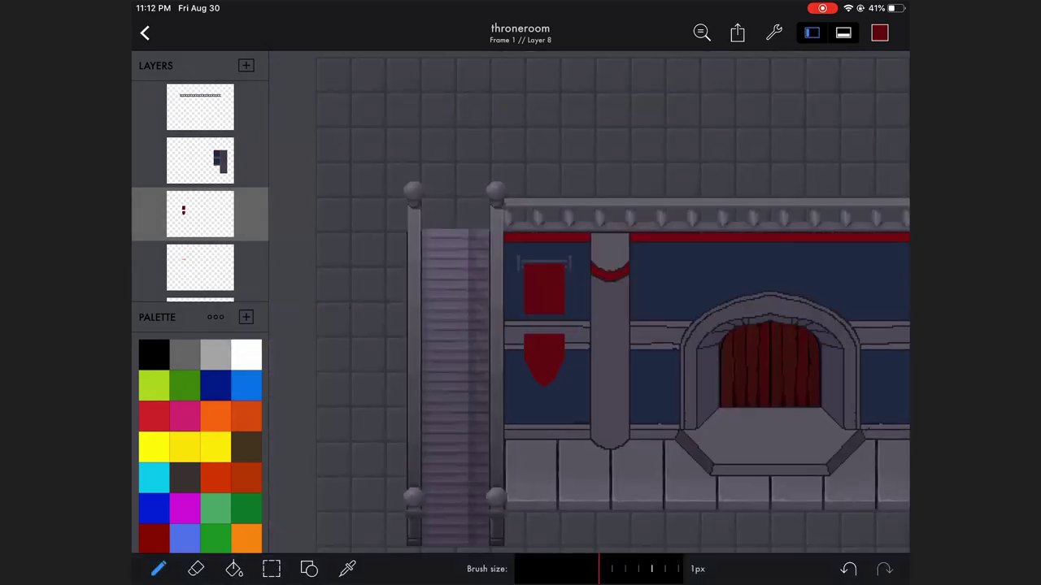
scroll(589, 303, up, 3)
click(308, 568)
scroll(589, 302, down, 3)
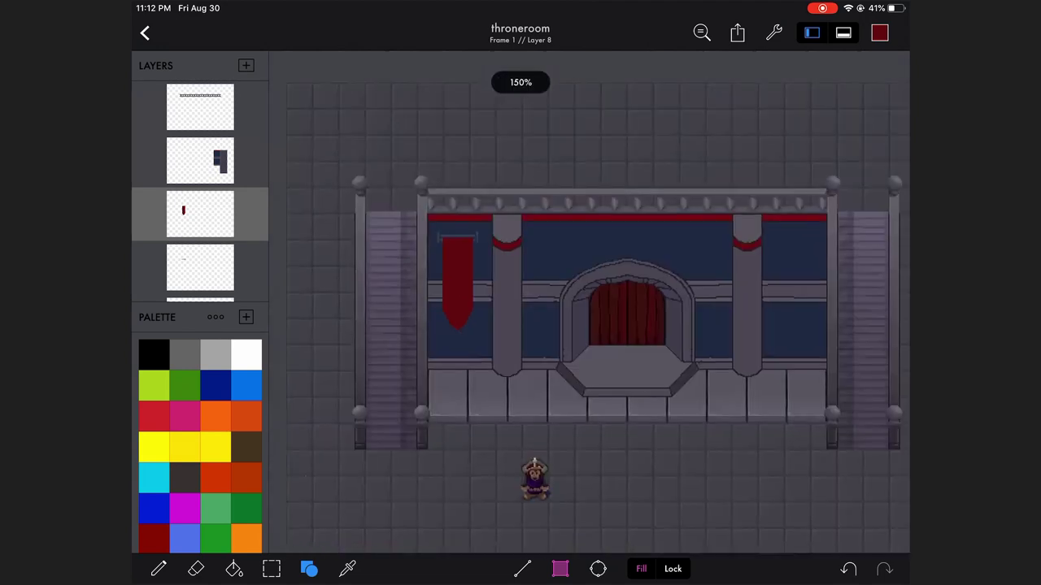
scroll(589, 303, up, 5)
click(522, 568)
click(879, 32)
click(879, 33)
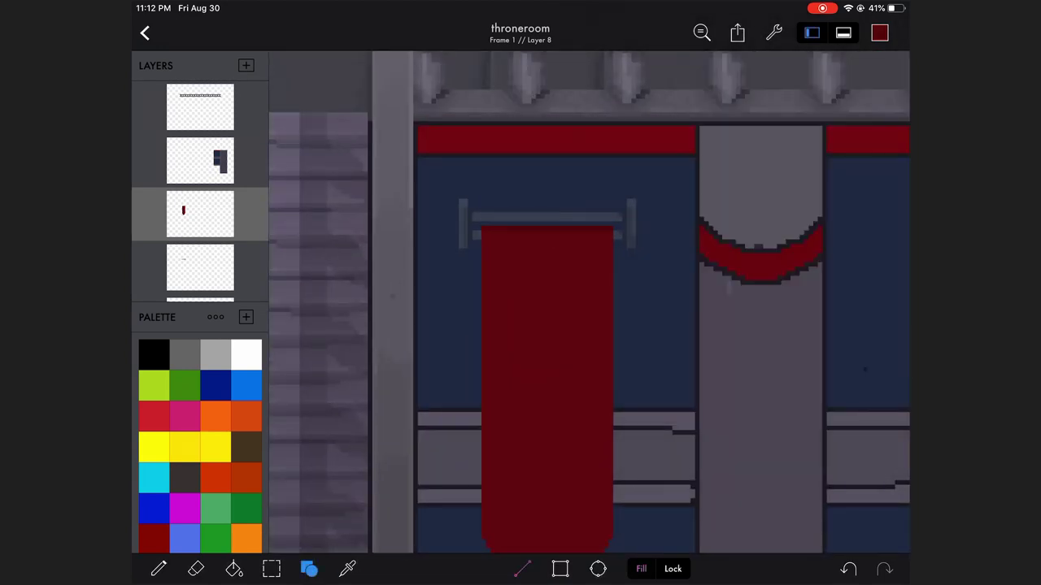
click(879, 32)
click(879, 32)
click(849, 569)
click(885, 568)
Step: Redraw the banner's bottom as a pointed tip with the pencil and eraser
click(879, 33)
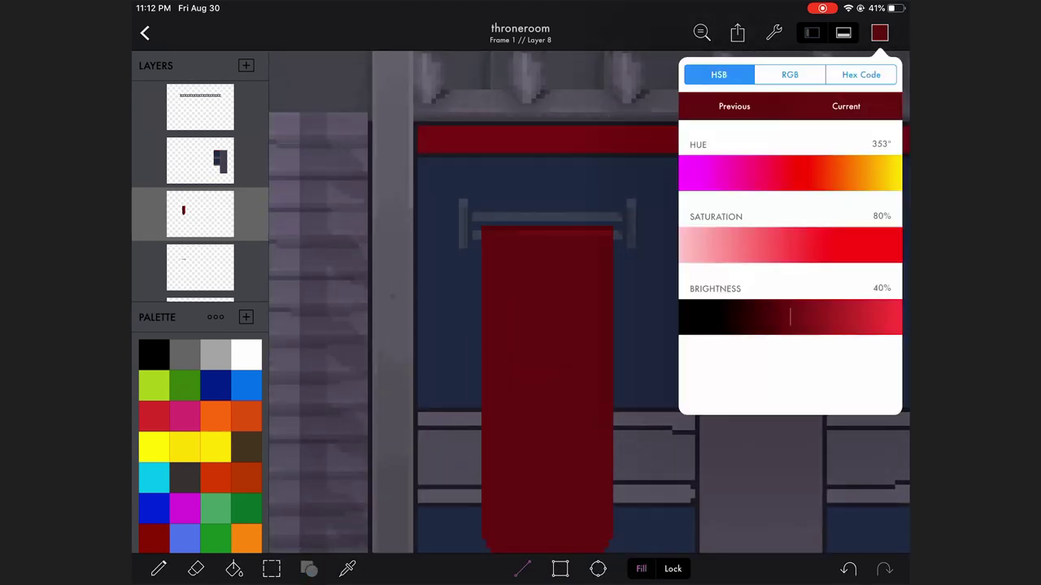
click(879, 32)
scroll(589, 303, down, 2)
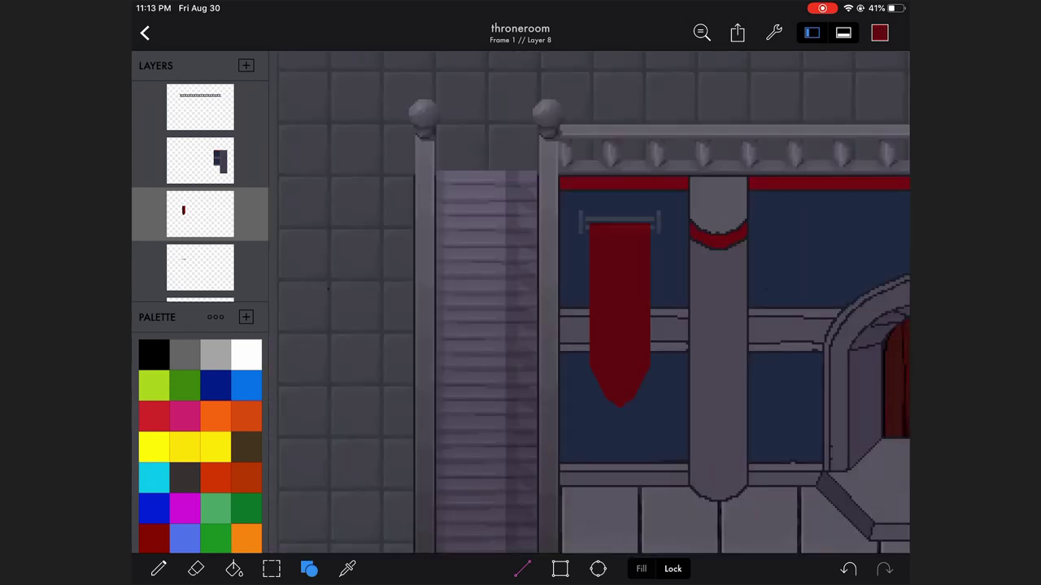
scroll(589, 302, up, 3)
click(159, 568)
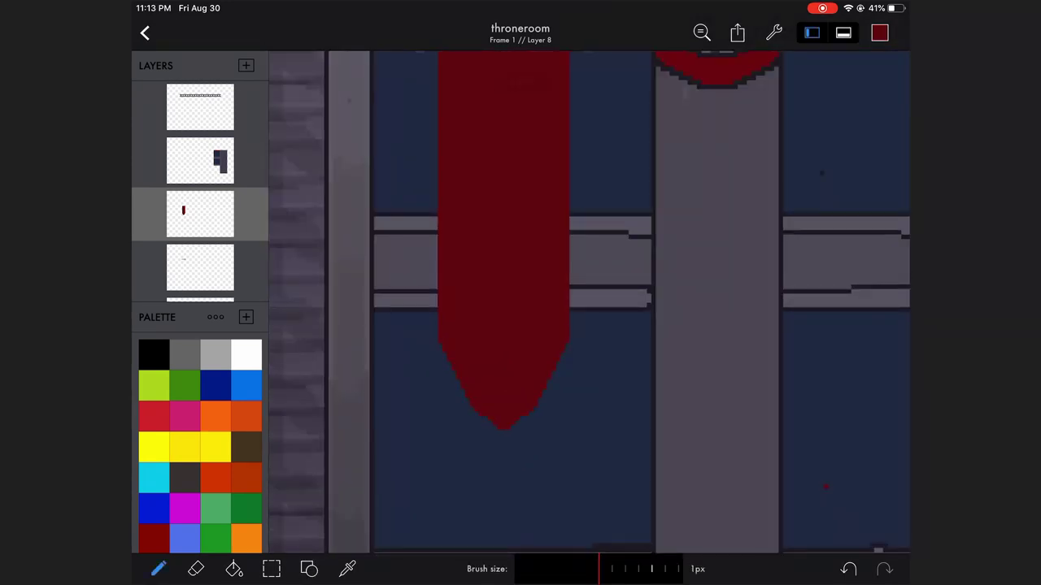
scroll(589, 302, up, 2)
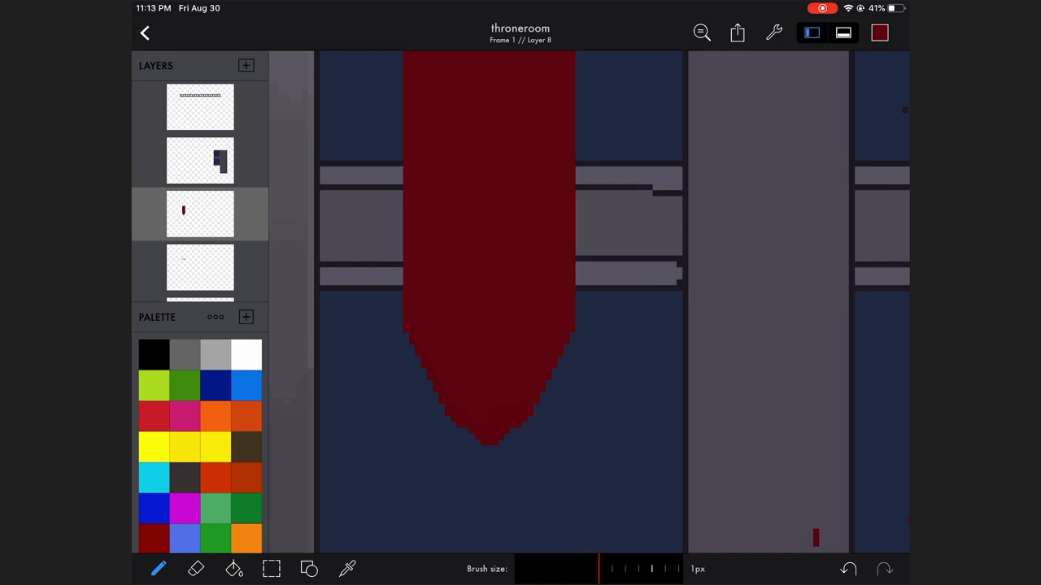
scroll(589, 302, down, 2)
click(196, 569)
click(159, 568)
scroll(589, 303, up, 2)
click(879, 33)
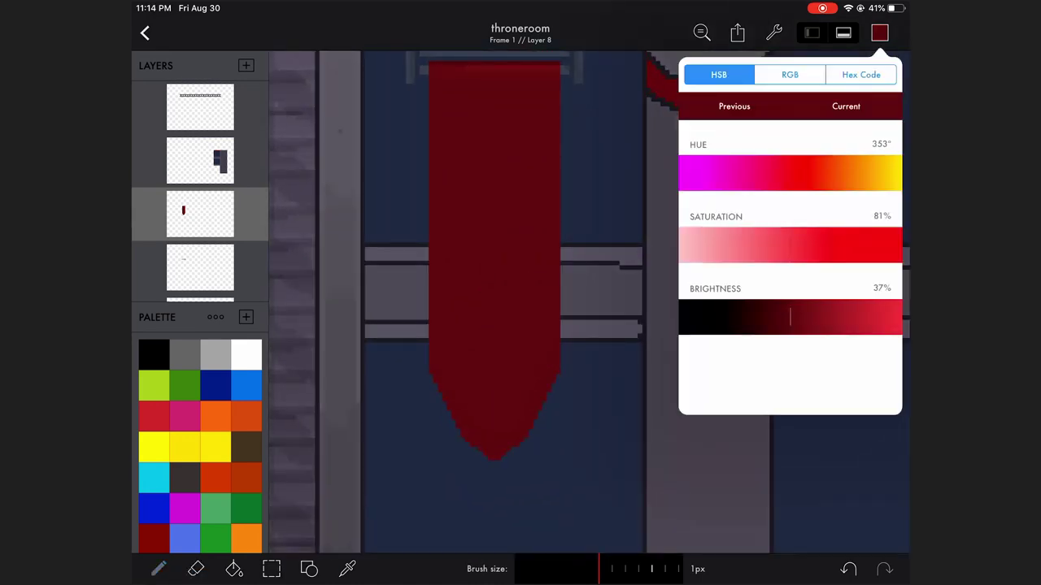
click(879, 32)
click(879, 33)
click(879, 32)
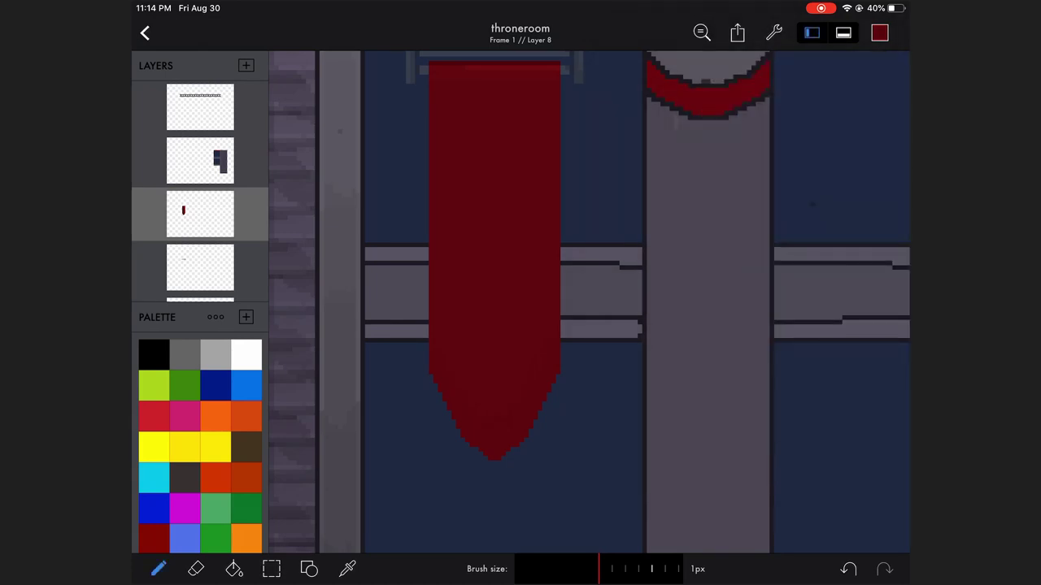
Step: Check the banner tip's colour and undo the last two stray strokes
scroll(589, 303, down, 2)
click(879, 33)
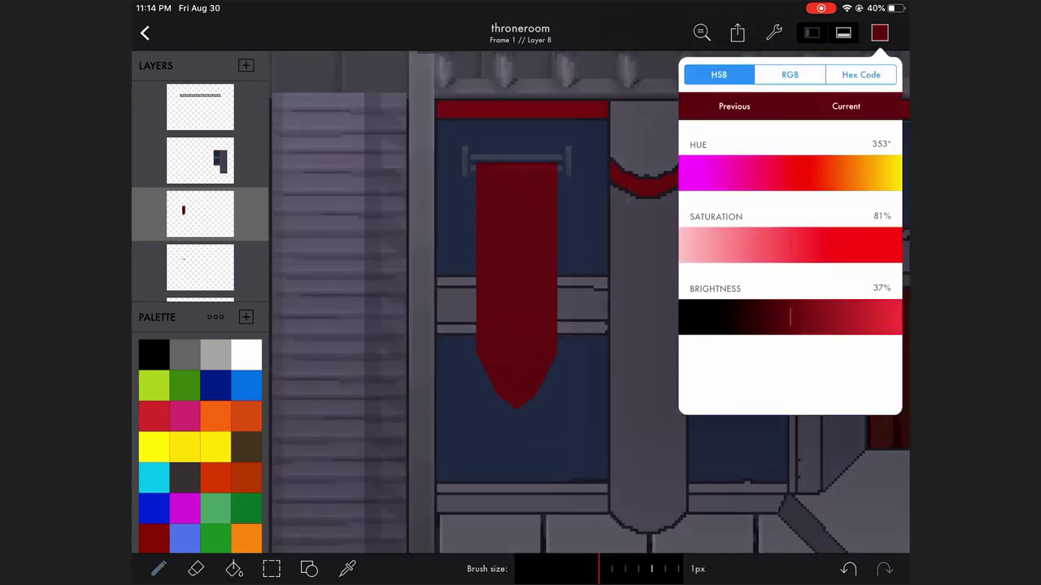
click(879, 32)
scroll(589, 302, up, 1)
scroll(589, 303, down, 2)
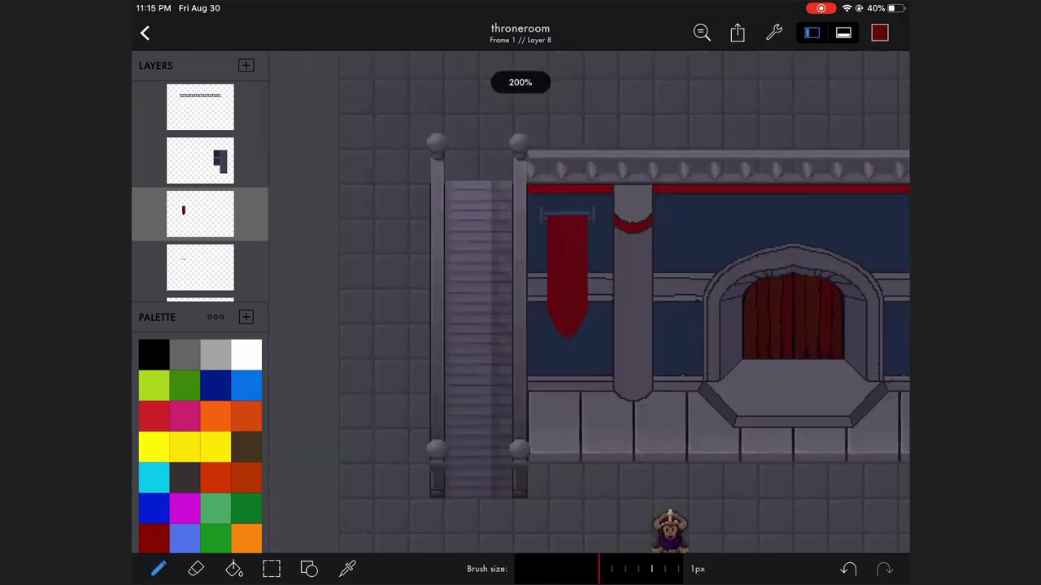
scroll(588, 303, up, 2)
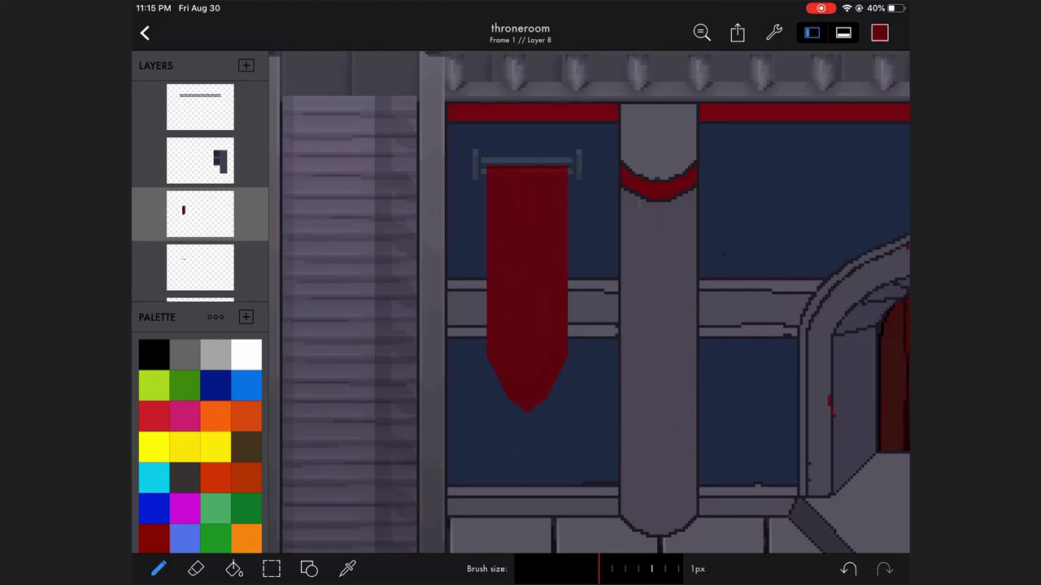
scroll(589, 302, down, 2)
scroll(589, 303, up, 2)
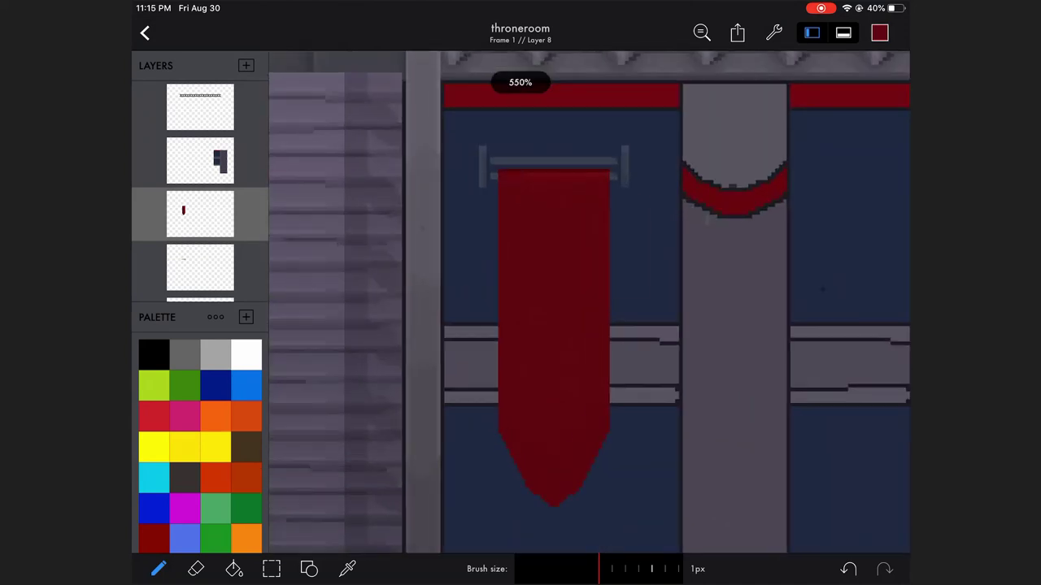
key(ctrl+z)
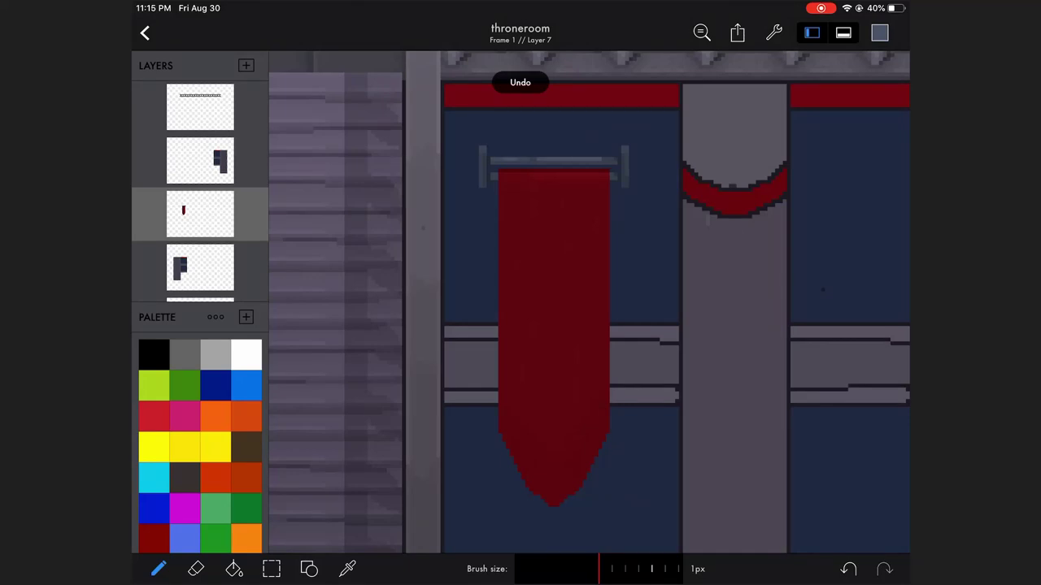
key(ctrl+z)
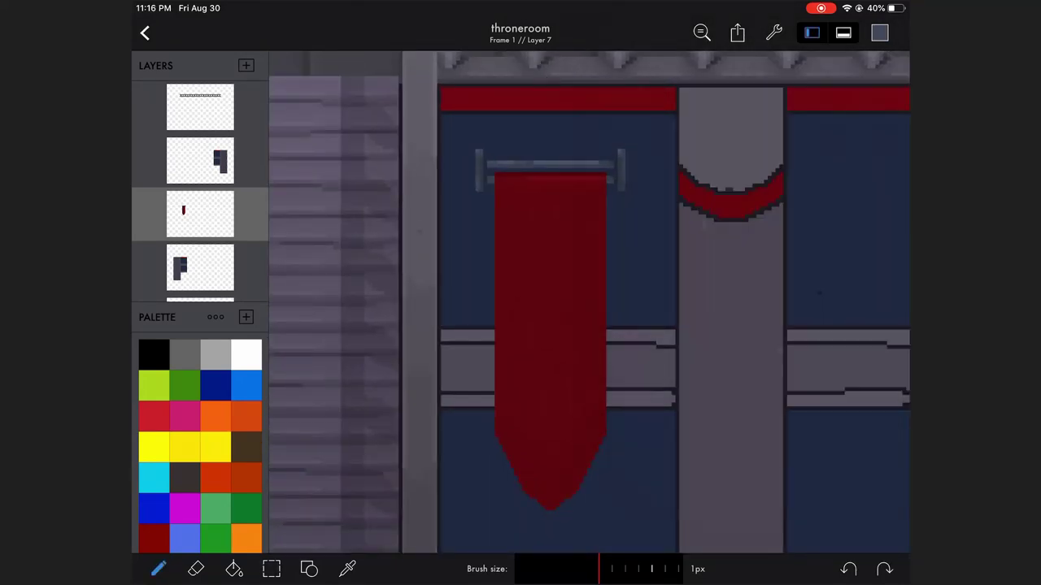
Step: In orange-brown, draw trim lines down the banner's left and right edges
key(ctrl+shift+z)
key(ctrl+z)
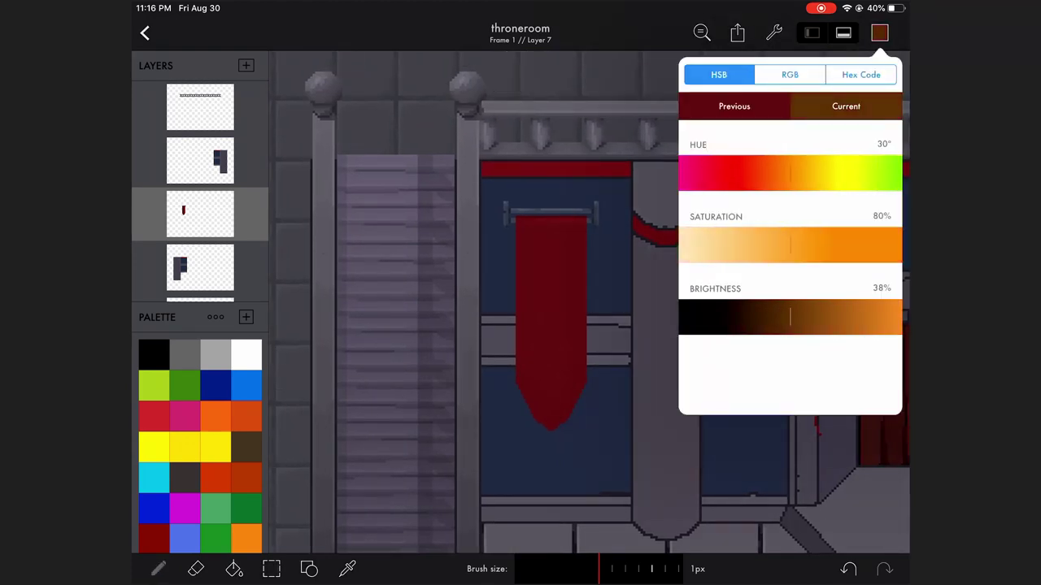
key(Escape)
click(309, 569)
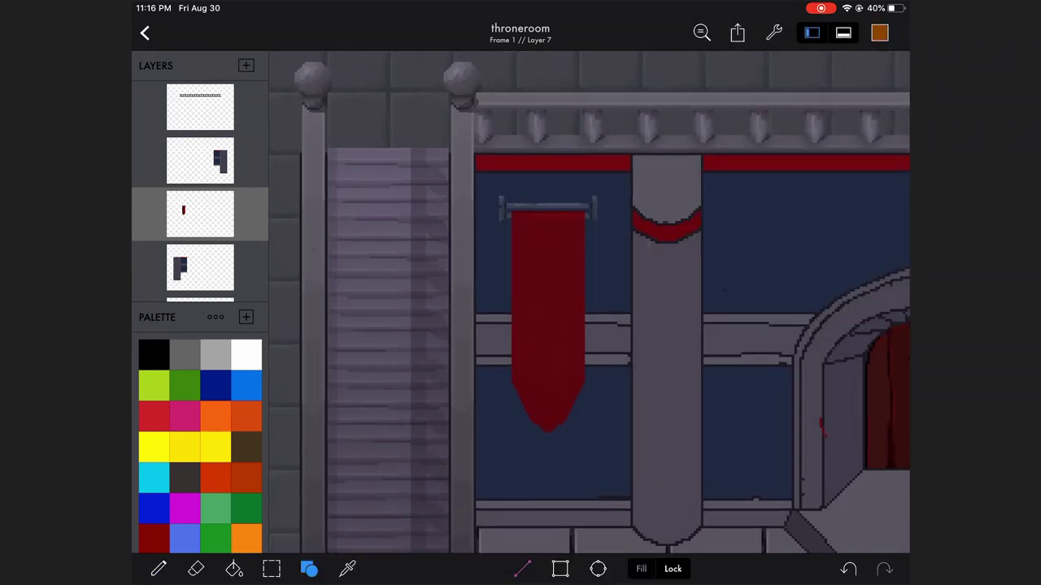
scroll(589, 302, up, 2)
drag(483, 173, 483, 380)
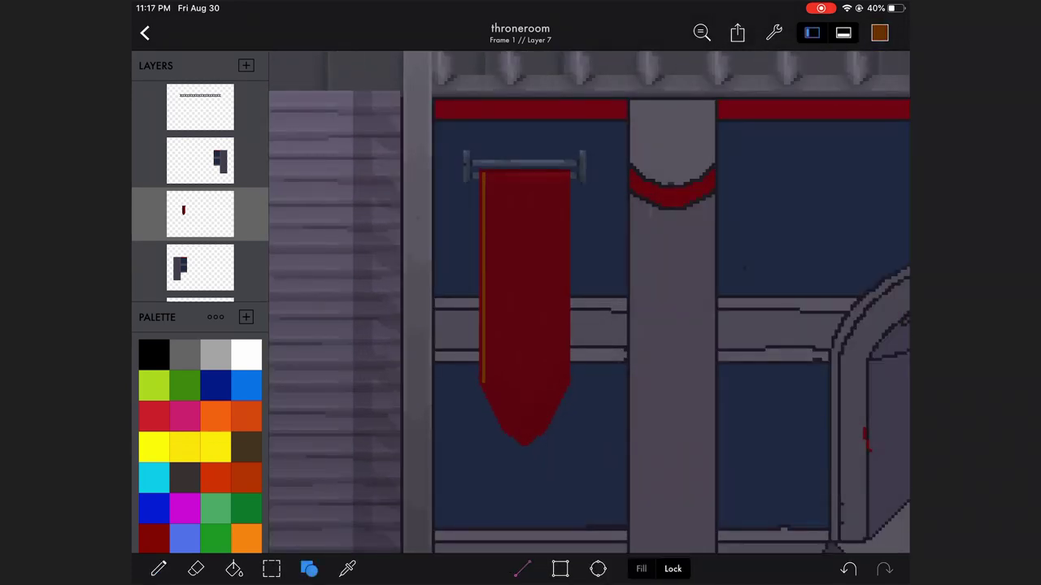
drag(563, 172, 564, 207)
scroll(590, 302, up, 2)
drag(540, 146, 540, 426)
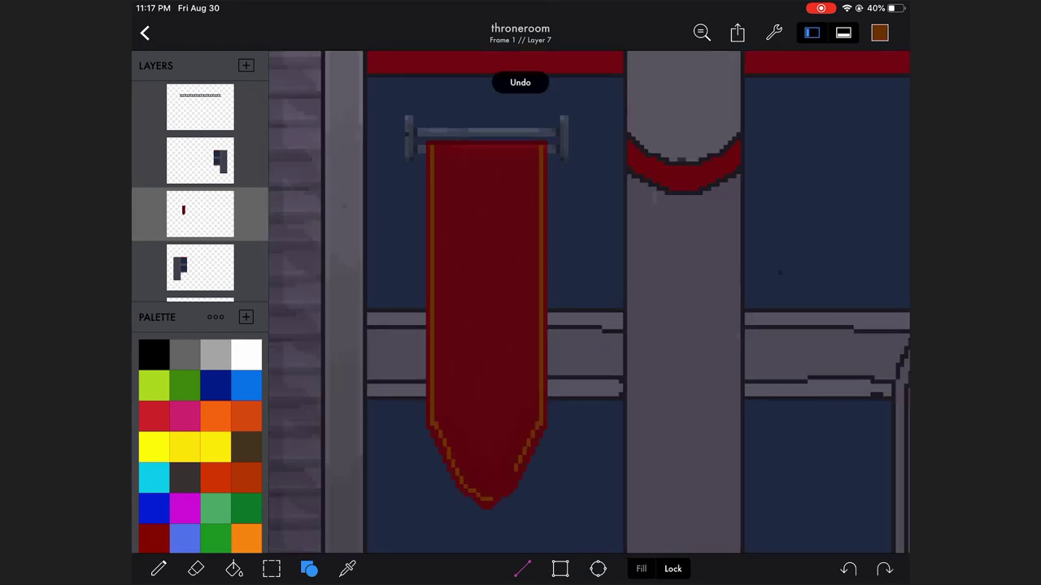
Step: Draw an angled orange trim line along the banner's left side toward its tip
click(158, 570)
scroll(590, 302, down, 2)
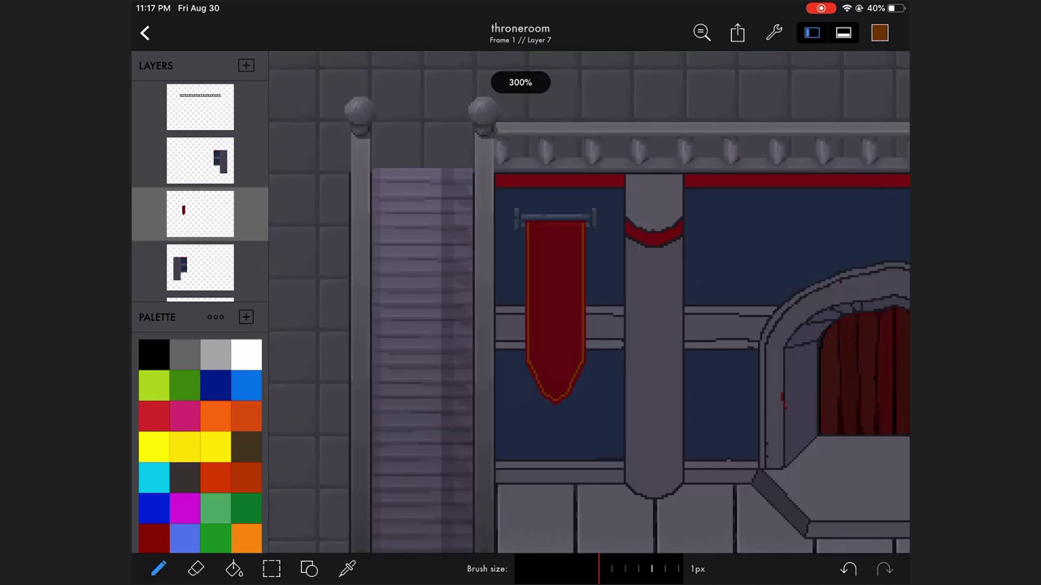
scroll(589, 302, up, 1)
click(309, 569)
mouse_move(472, 196)
mouse_down()
mouse_move(475, 426)
mouse_move(433, 372)
mouse_up()
scroll(589, 302, up, 2)
scroll(590, 302, down, 3)
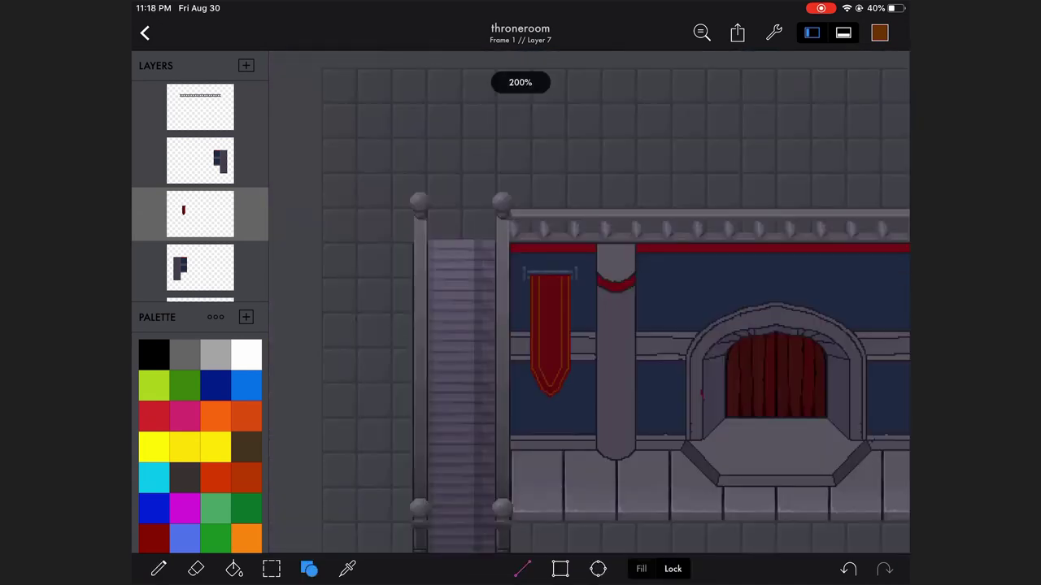
scroll(589, 303, up, 2)
scroll(590, 302, up, 1)
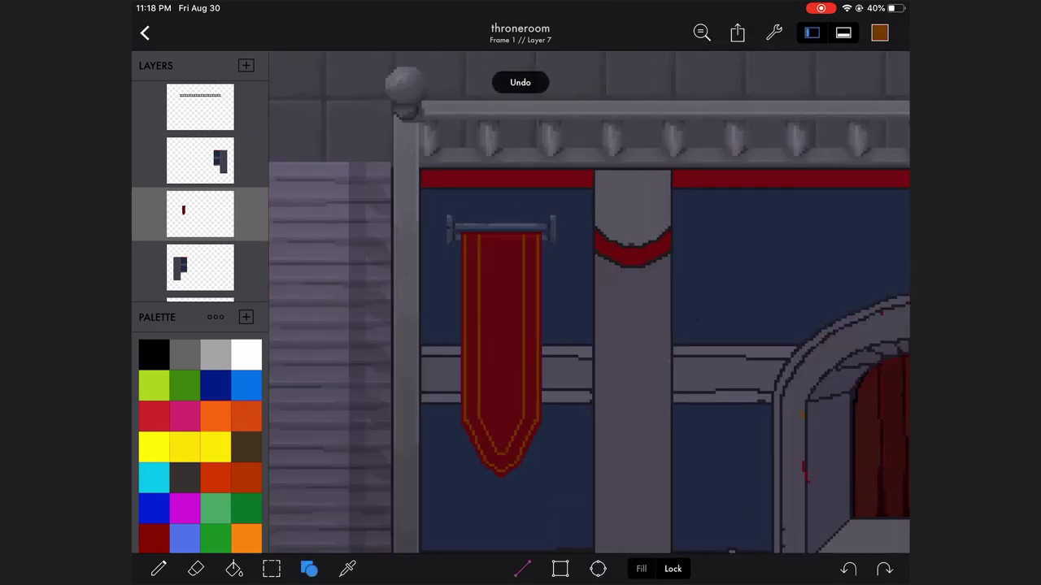
Step: Switch the drawing colour to dark red and undo the last stripe pixel
click(879, 32)
click(879, 32)
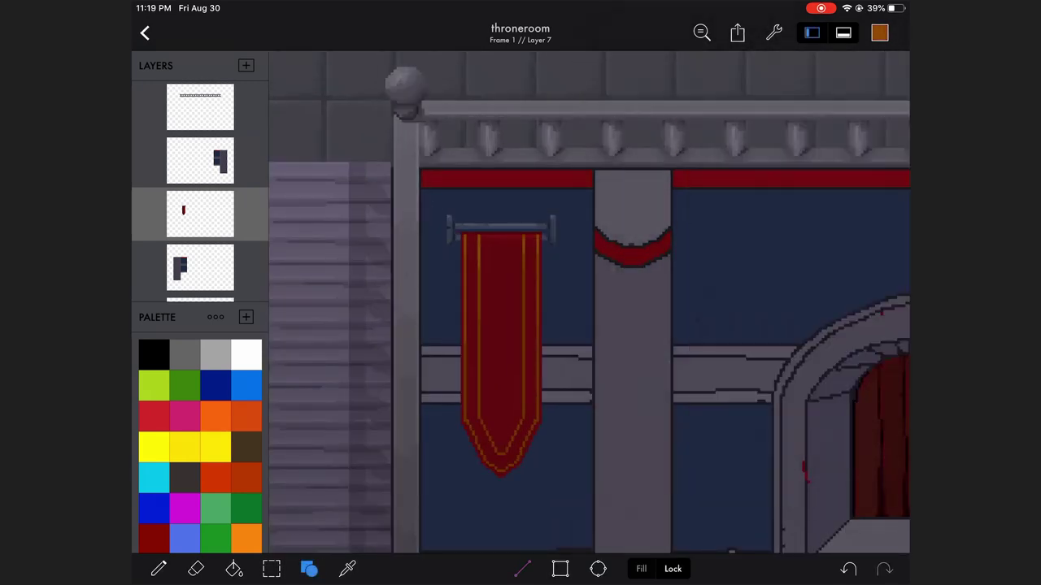
scroll(590, 303, down, 3)
scroll(590, 302, up, 2)
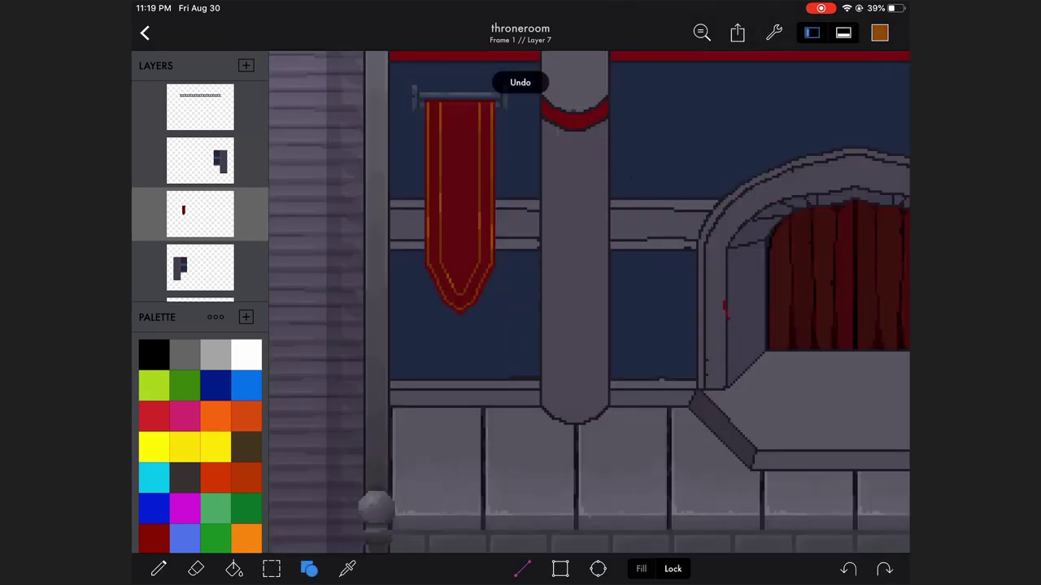
scroll(590, 302, down, 1)
scroll(590, 302, down, 2)
scroll(589, 303, up, 3)
click(879, 33)
click(879, 32)
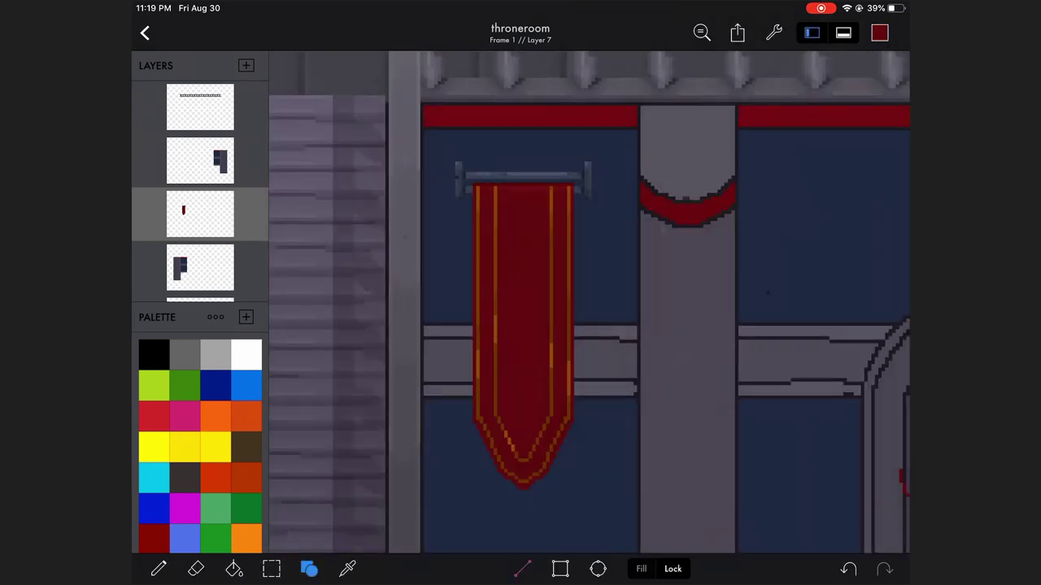
key(ctrl+z)
click(879, 33)
click(879, 32)
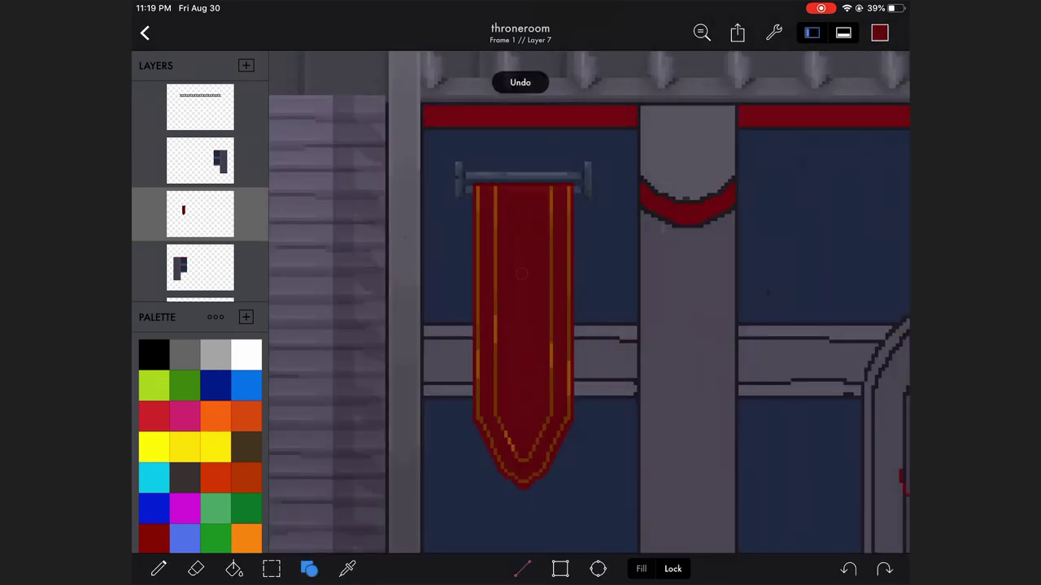
click(879, 32)
click(879, 33)
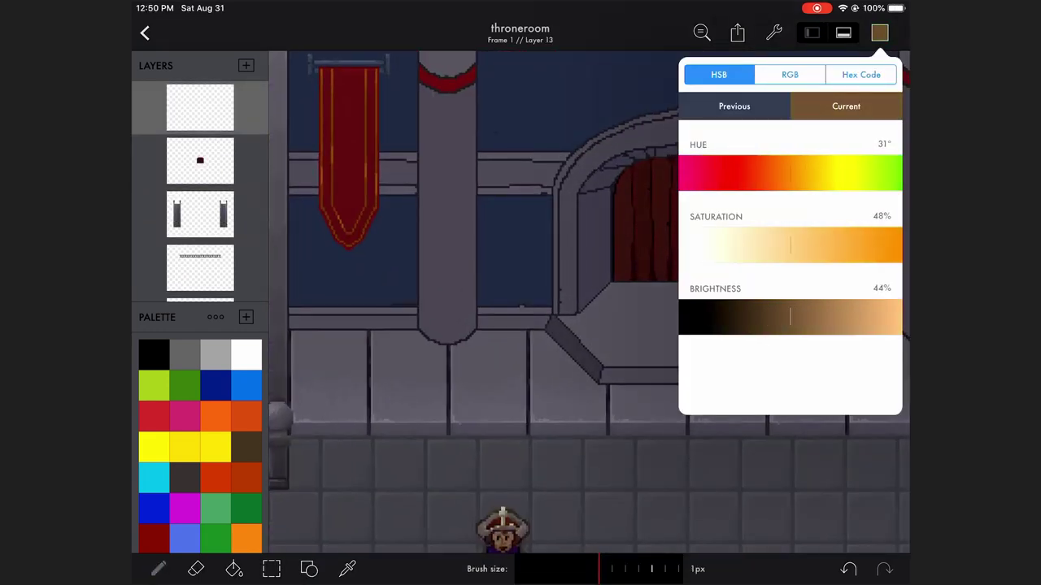
Step: Draw an ellipse base and a rectangular shaft for the candlestand, undoing the widened top
click(309, 569)
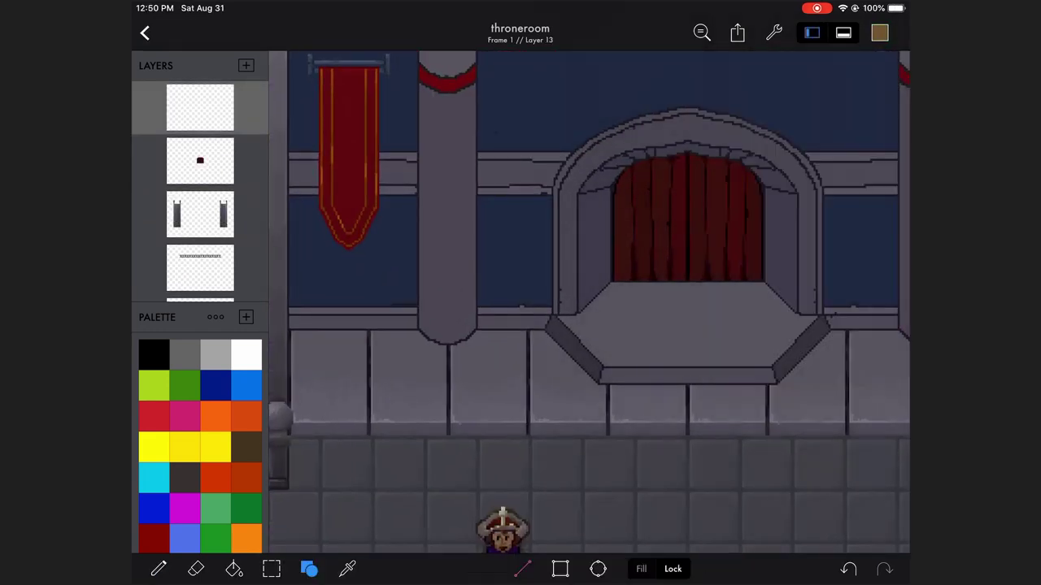
click(597, 569)
drag(488, 348, 518, 361)
click(561, 570)
scroll(589, 301, down, 3)
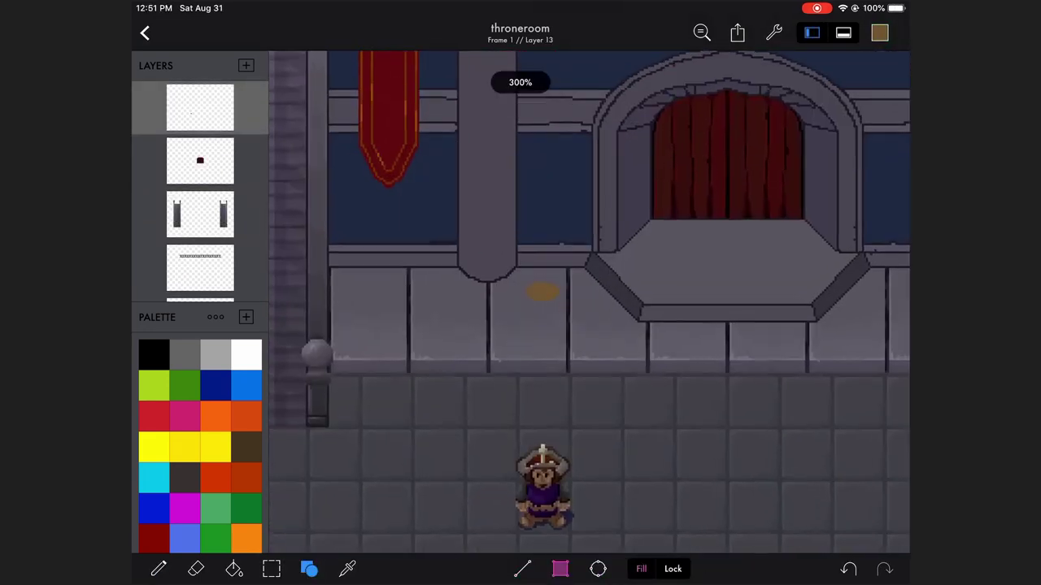
drag(533, 299, 555, 227)
key(ctrl+z)
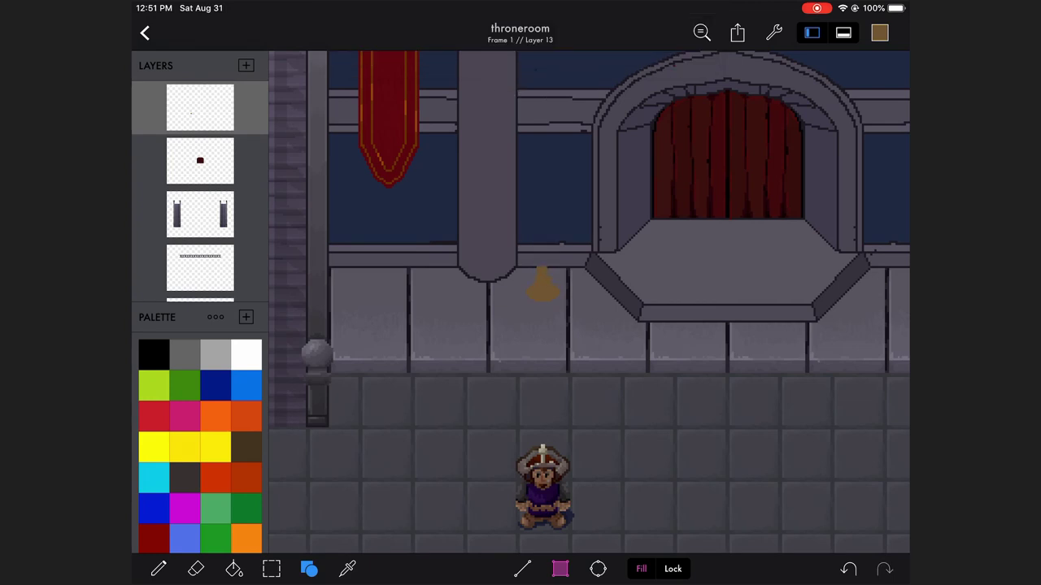
key(ctrl+shift+z)
key(ctrl+z)
key(ctrl+z)
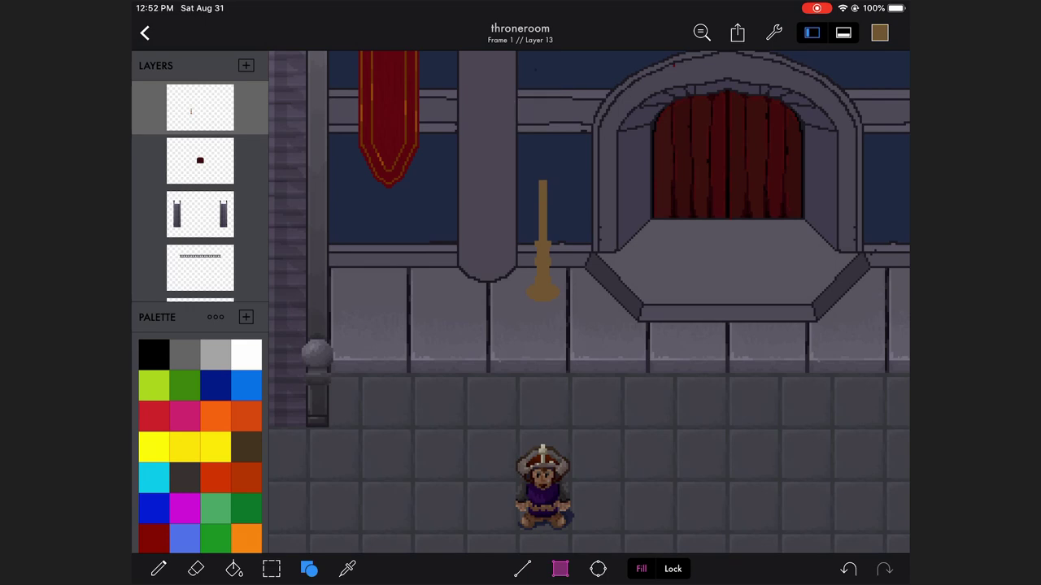
Step: On a new layer, draw the candlestand's upper part and a flat wide cap
click(272, 569)
drag(534, 49, 626, 232)
click(599, 567)
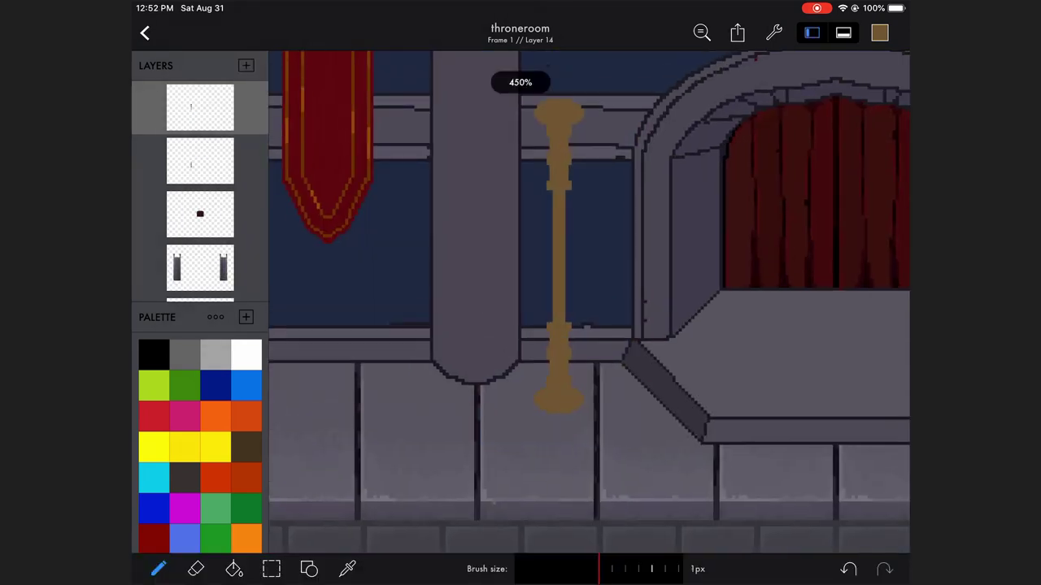
click(158, 568)
click(309, 569)
drag(519, 98, 600, 120)
click(272, 568)
mouse_move(517, 96)
mouse_down()
mouse_move(603, 121)
mouse_move(559, 112)
mouse_up()
click(158, 568)
Step: Undo stray strokes and a stray pixel near the candlestand base
scroll(590, 301, down, 3)
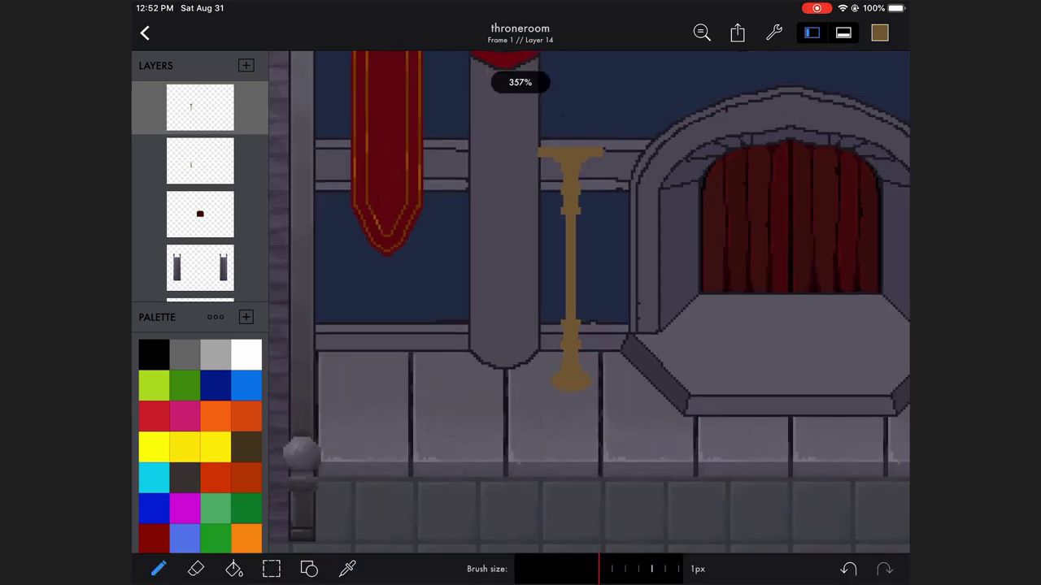
scroll(590, 300, down, 5)
scroll(590, 301, up, 5)
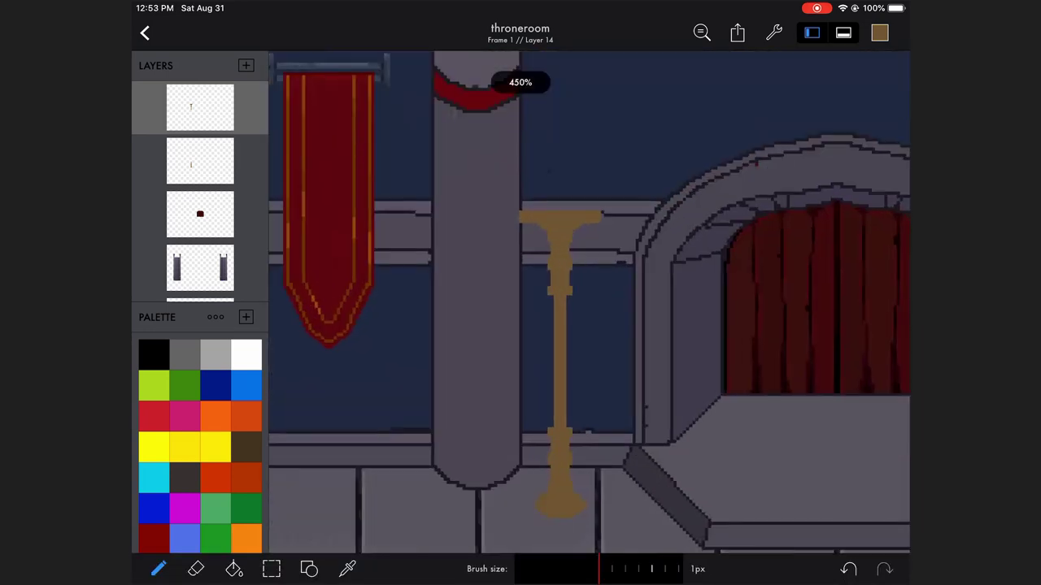
click(880, 32)
click(880, 33)
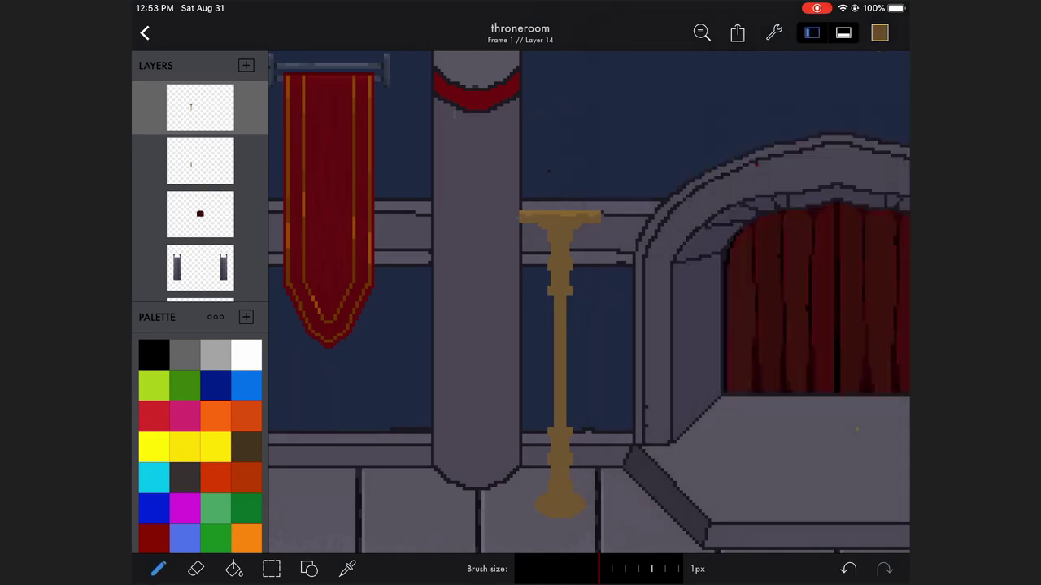
key(ctrl+z)
key(ctrl+shift+z)
scroll(589, 301, down, 3)
scroll(614, 213, up, 5)
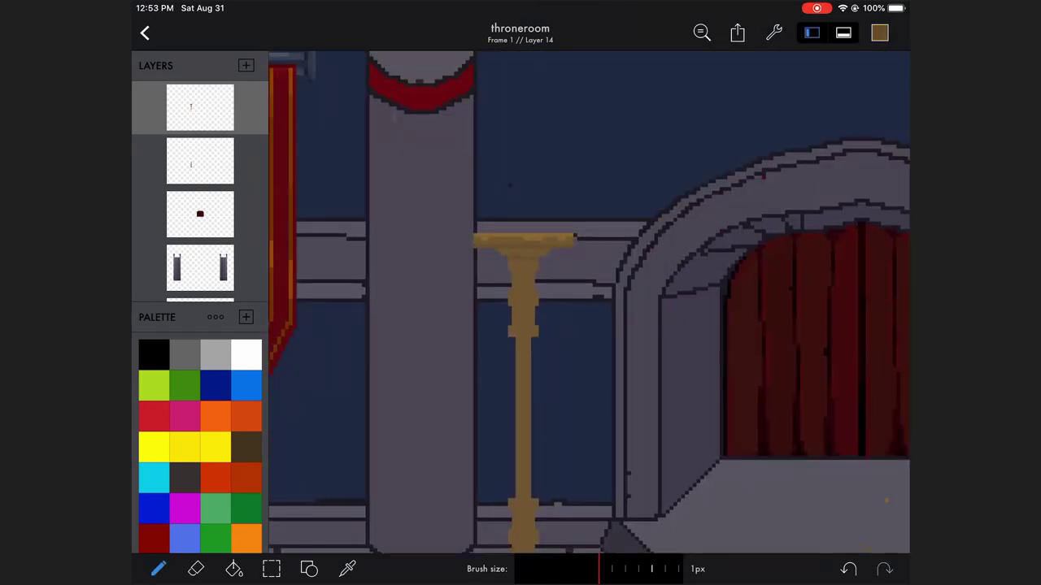
key(ctrl+z)
scroll(521, 325, up, 3)
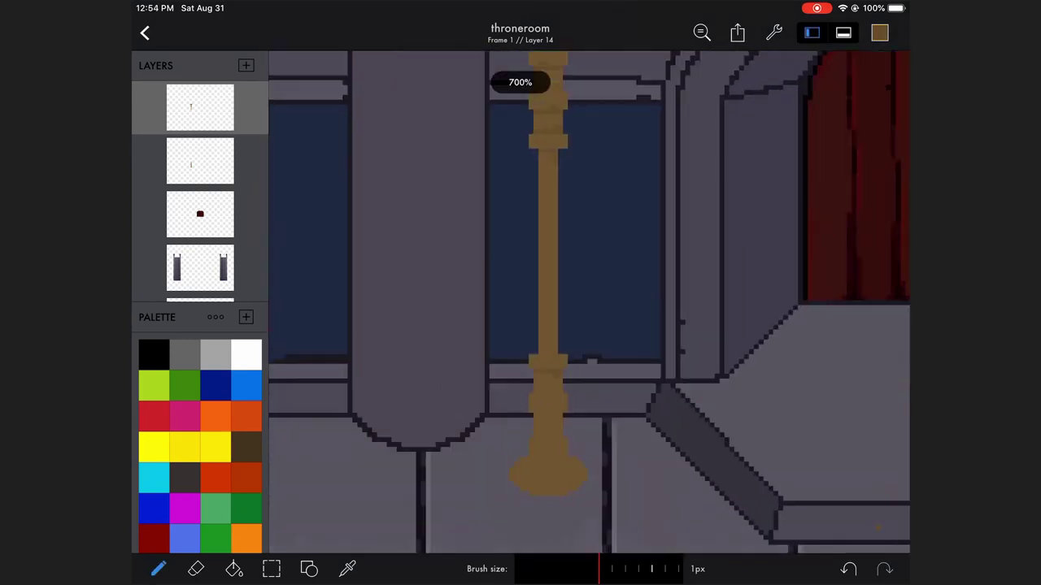
key(ctrl+z)
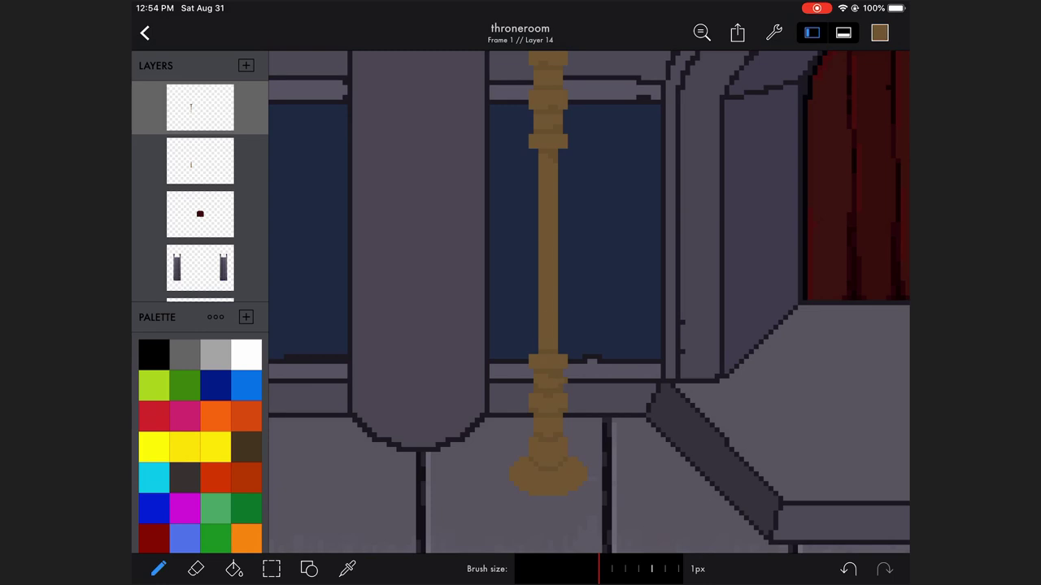
click(158, 569)
scroll(589, 302, down, 2)
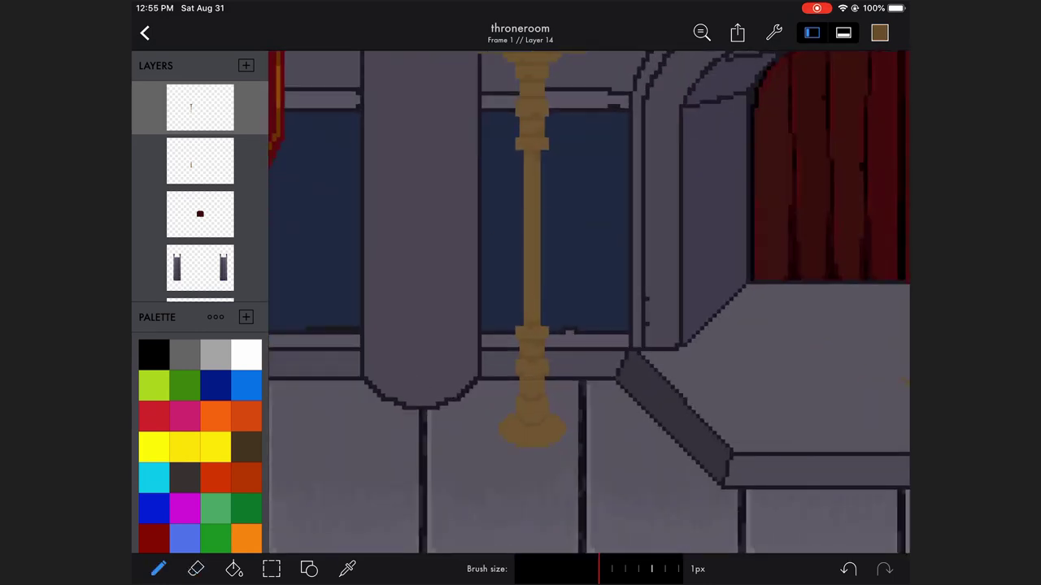
scroll(590, 303, up, 3)
click(880, 33)
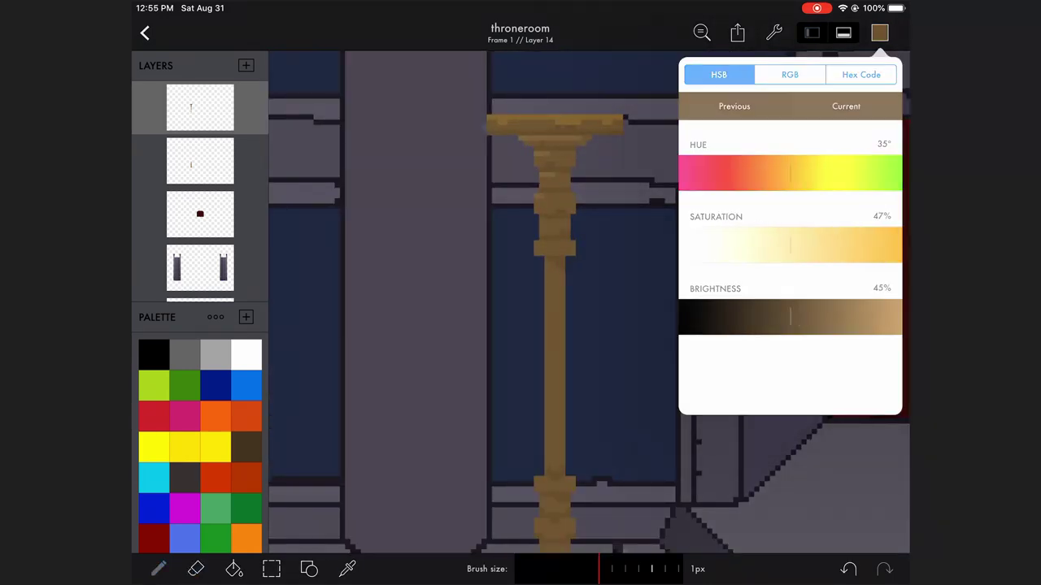
Step: On a new layer, paint orange-gold highlight strokes down the candlestand
click(880, 33)
scroll(589, 302, down, 3)
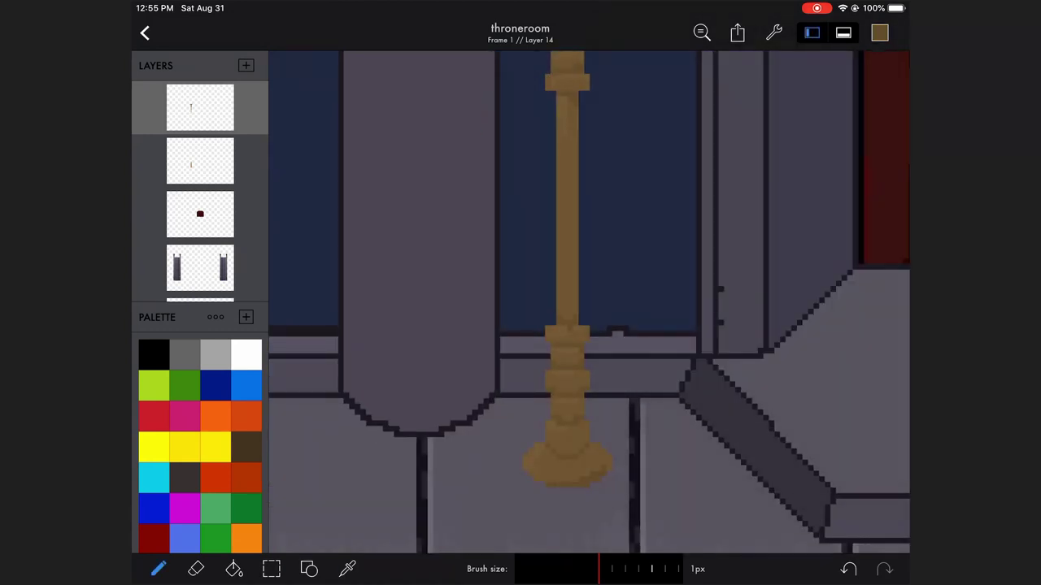
scroll(589, 303, down, 3)
scroll(590, 303, up, 2)
click(246, 65)
click(197, 106)
click(880, 33)
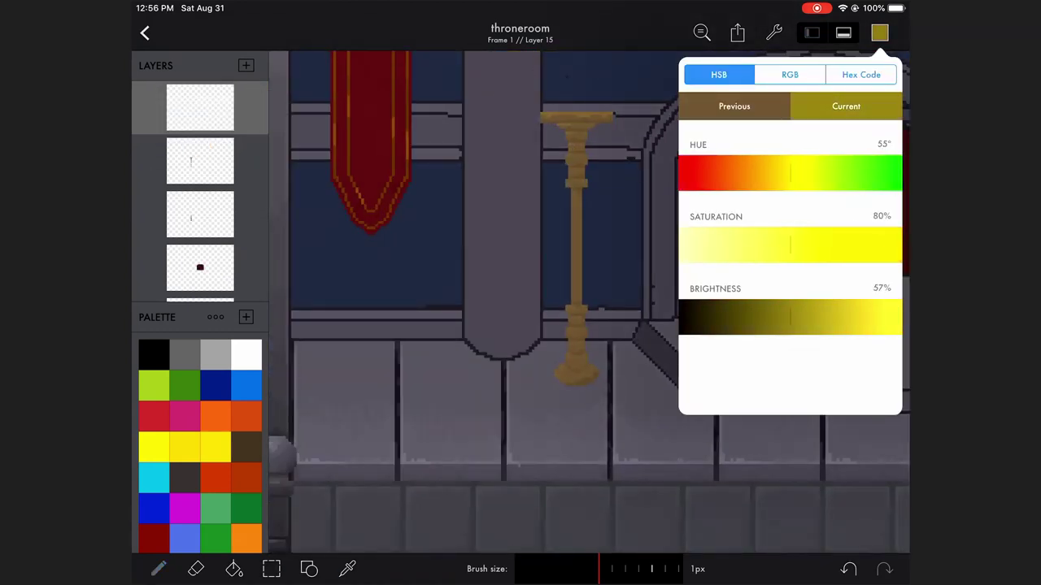
drag(790, 173, 753, 173)
click(880, 33)
drag(599, 97, 536, 244)
drag(600, 274, 539, 400)
drag(600, 155, 544, 325)
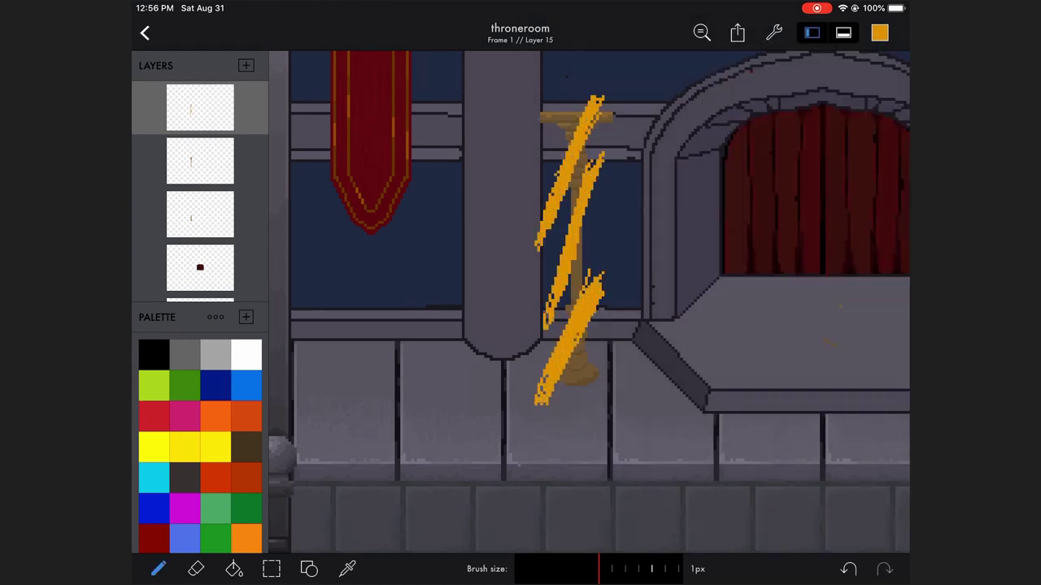
Step: Lower the highlight layer to 24% opacity, cut the orange strokes and erase strays
click(200, 107)
drag(453, 122, 306, 123)
click(271, 569)
drag(501, 84, 565, 422)
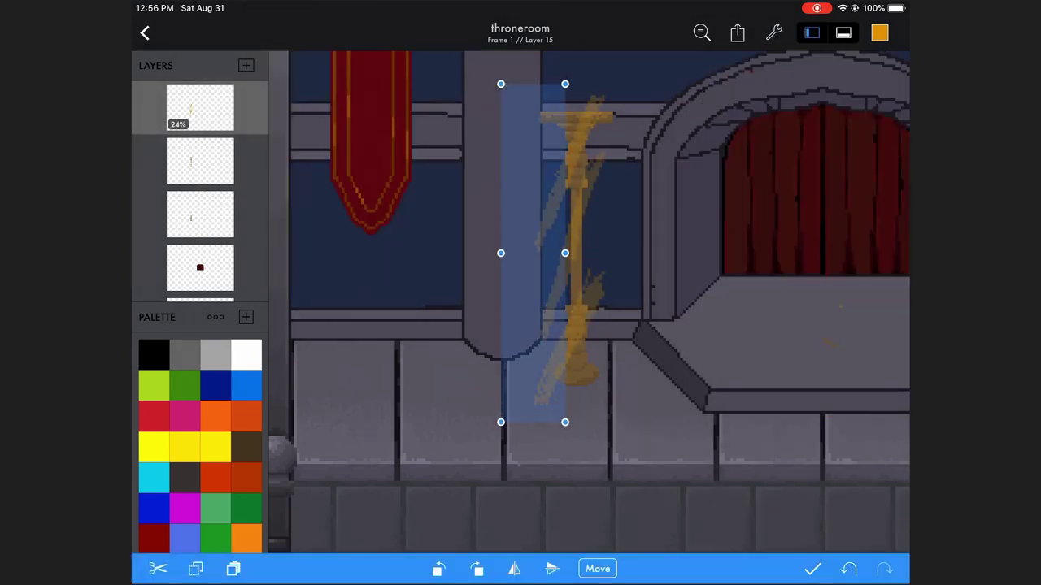
click(157, 570)
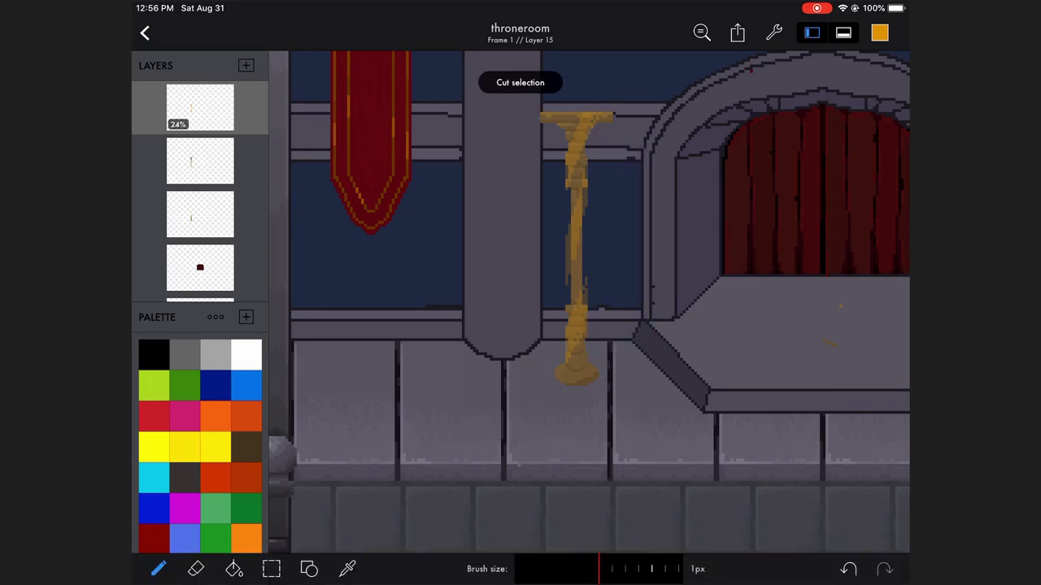
scroll(536, 301, up, 3)
click(196, 569)
drag(523, 289, 523, 372)
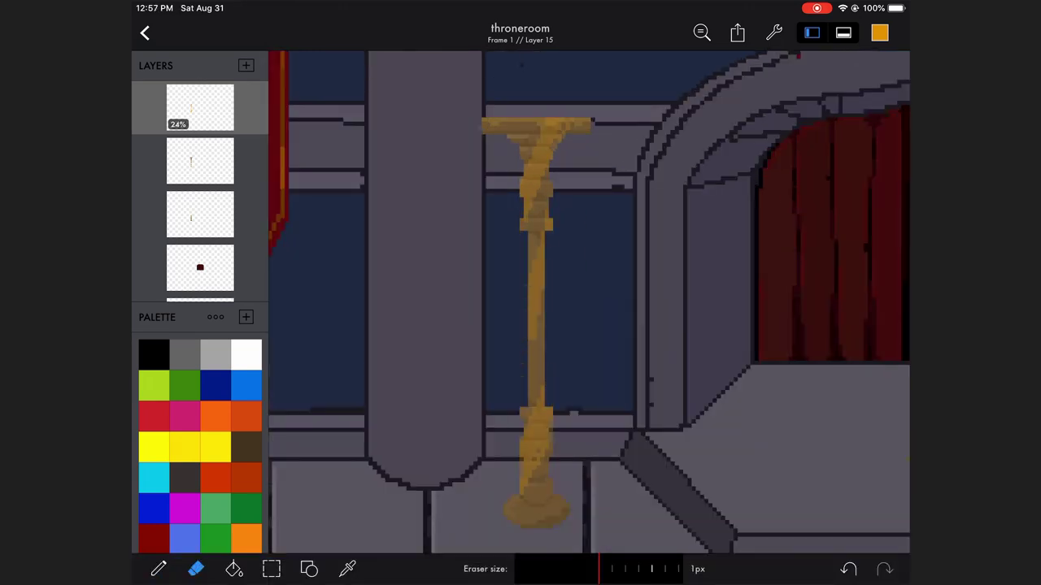
Step: Lower the highlight opacity further, then draw and cut away a trial white line
scroll(536, 301, down, 3)
click(199, 106)
drag(306, 130, 294, 130)
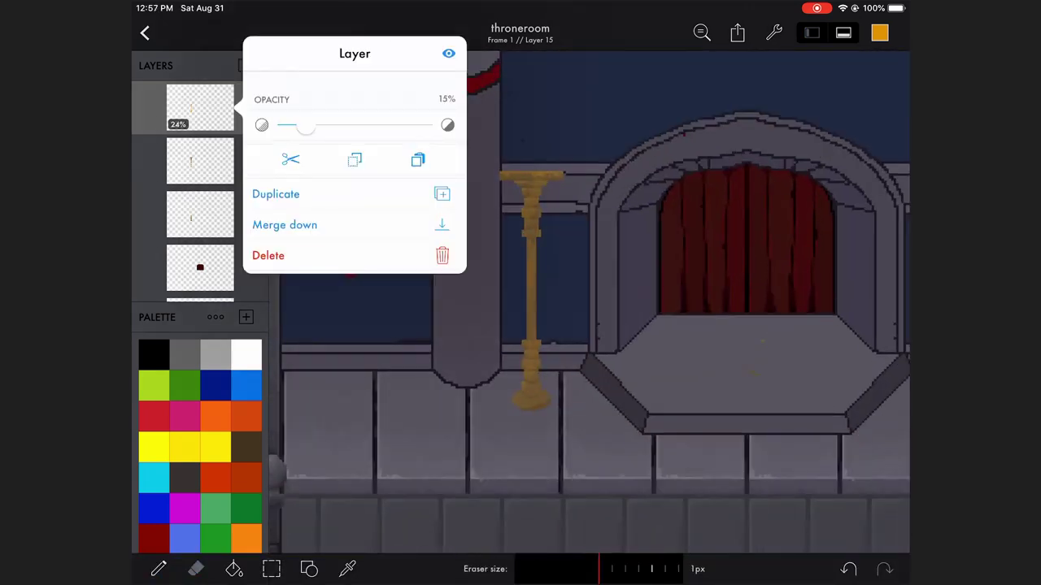
click(651, 326)
click(848, 569)
click(159, 569)
click(246, 355)
drag(506, 181, 458, 476)
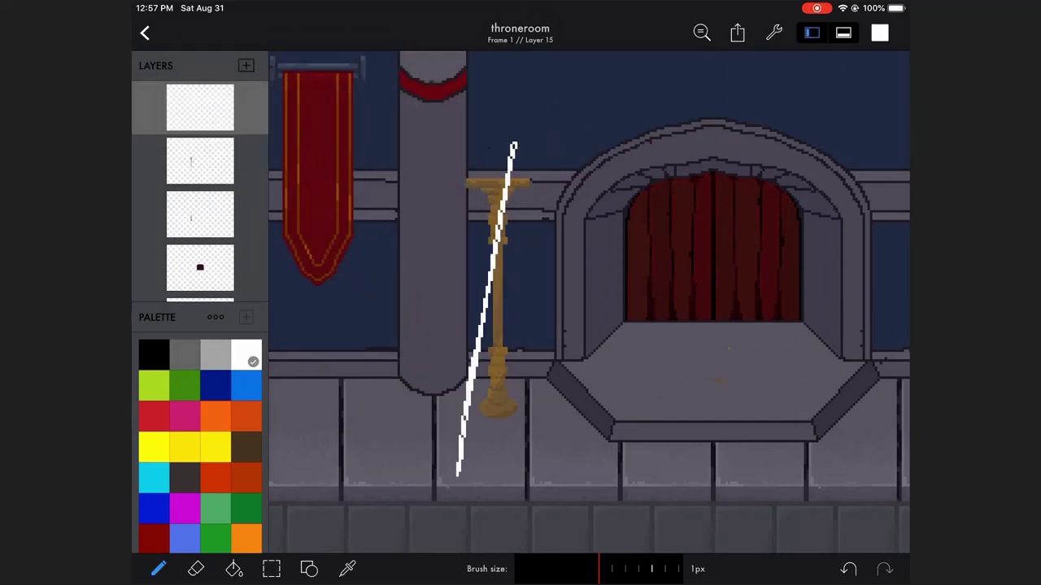
click(271, 569)
click(159, 570)
Step: Set the top layer to 8% opacity and delete the faint extra highlight layers
click(199, 159)
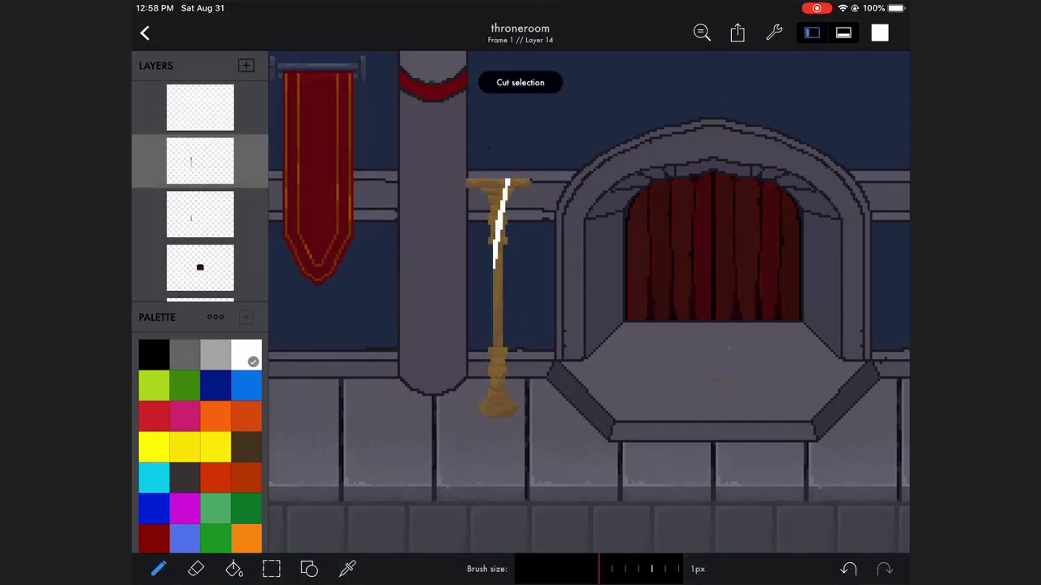
click(199, 106)
drag(297, 130, 289, 130)
click(651, 325)
drag(227, 106, 171, 105)
click(196, 569)
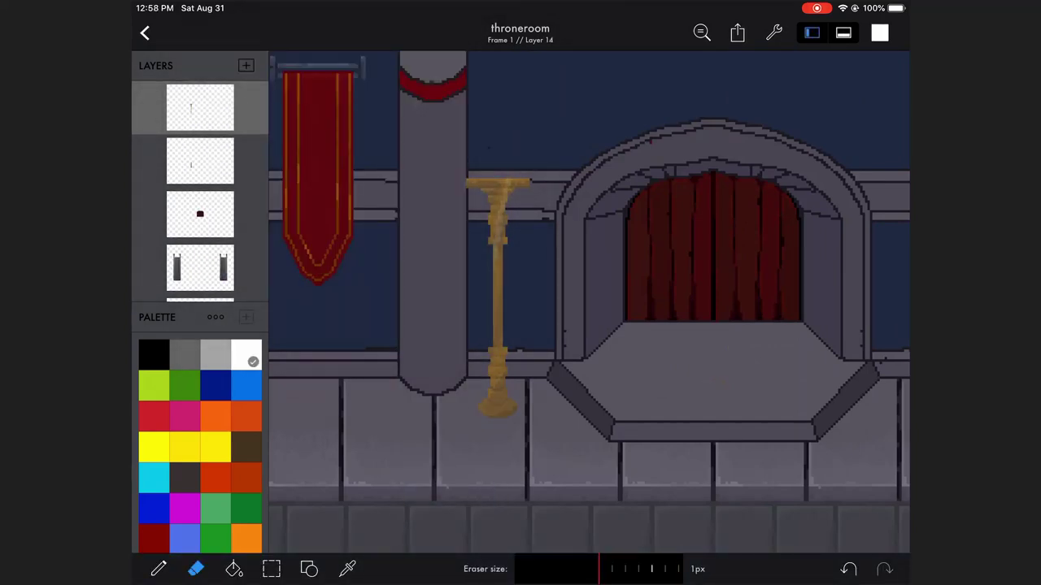
scroll(590, 301, down, 3)
scroll(590, 301, down, 3)
scroll(520, 309, up, 5)
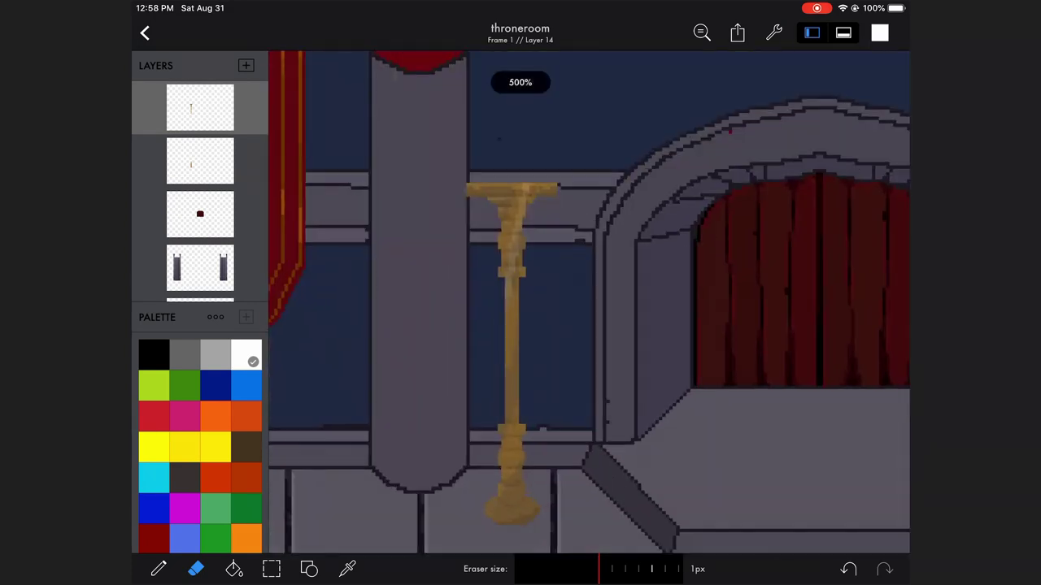
drag(228, 105, 171, 106)
click(199, 106)
click(650, 366)
click(159, 569)
click(880, 33)
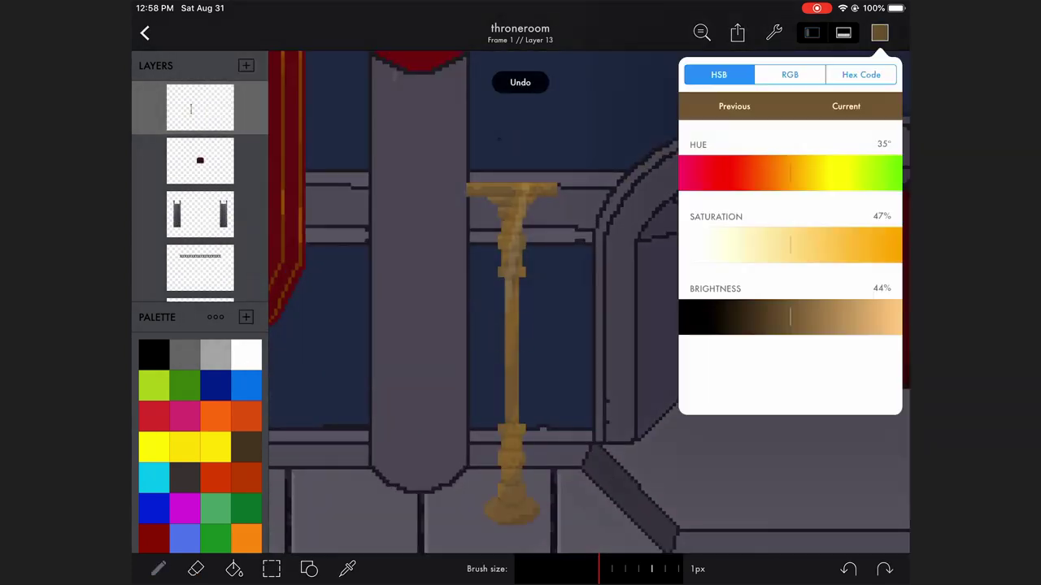
click(520, 325)
scroll(589, 301, up, 3)
drag(590, 301, 585, 309)
scroll(590, 300, down, 2)
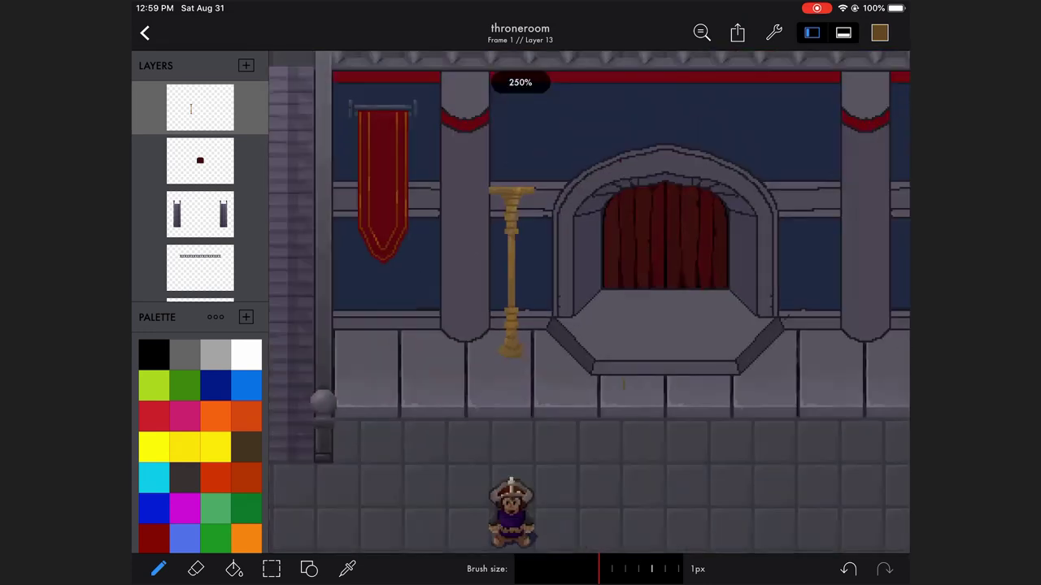
scroll(590, 301, down, 5)
click(246, 65)
scroll(520, 309, up, 3)
click(476, 197)
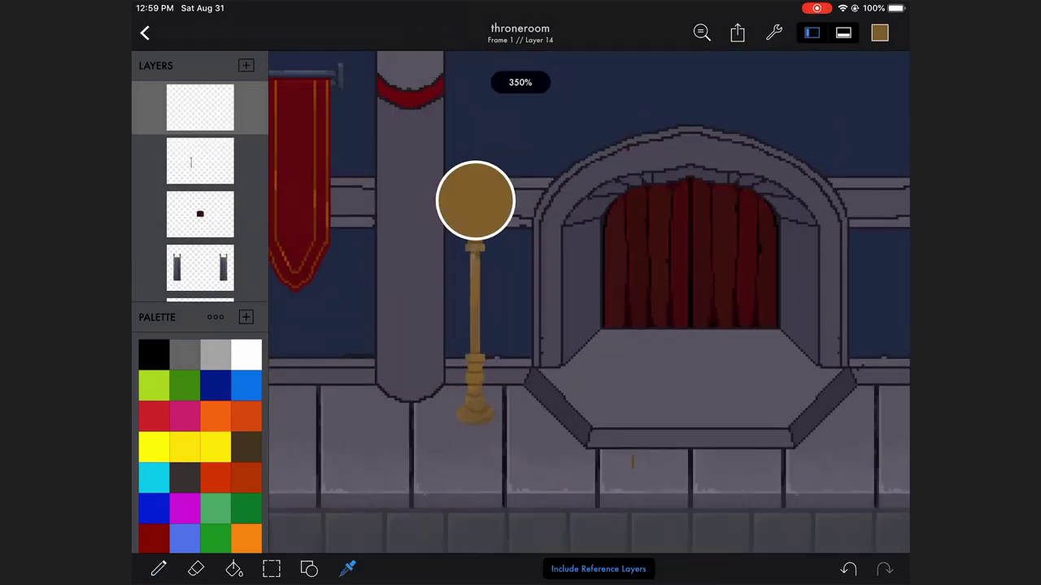
click(880, 32)
click(520, 325)
click(200, 106)
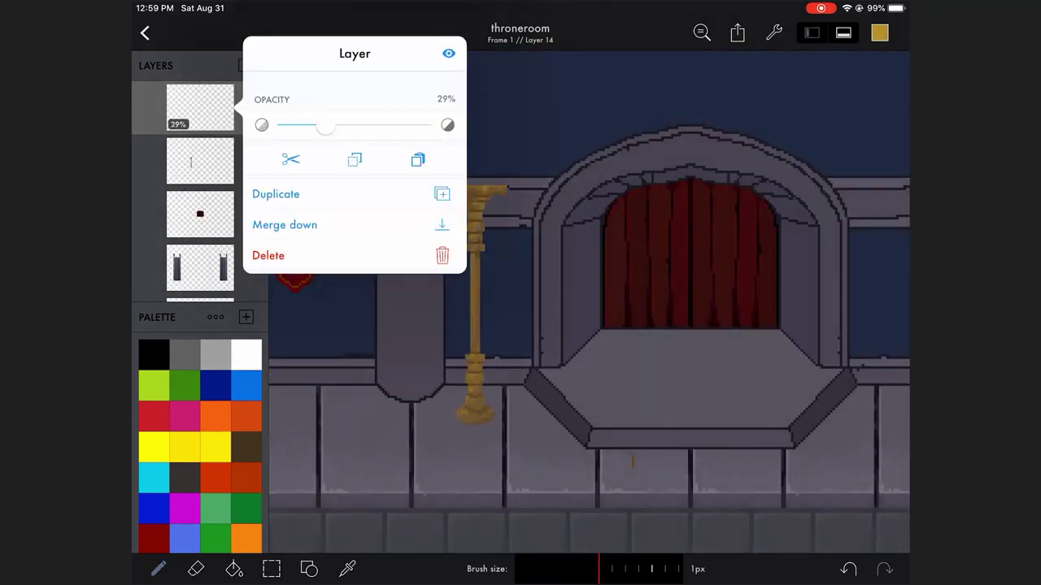
click(267, 252)
scroll(589, 301, down, 5)
click(272, 569)
scroll(589, 301, up, 3)
mouse_move(425, 154)
mouse_down()
mouse_move(517, 314)
mouse_move(519, 287)
mouse_up()
click(158, 570)
scroll(590, 301, down, 5)
scroll(571, 342, up, 3)
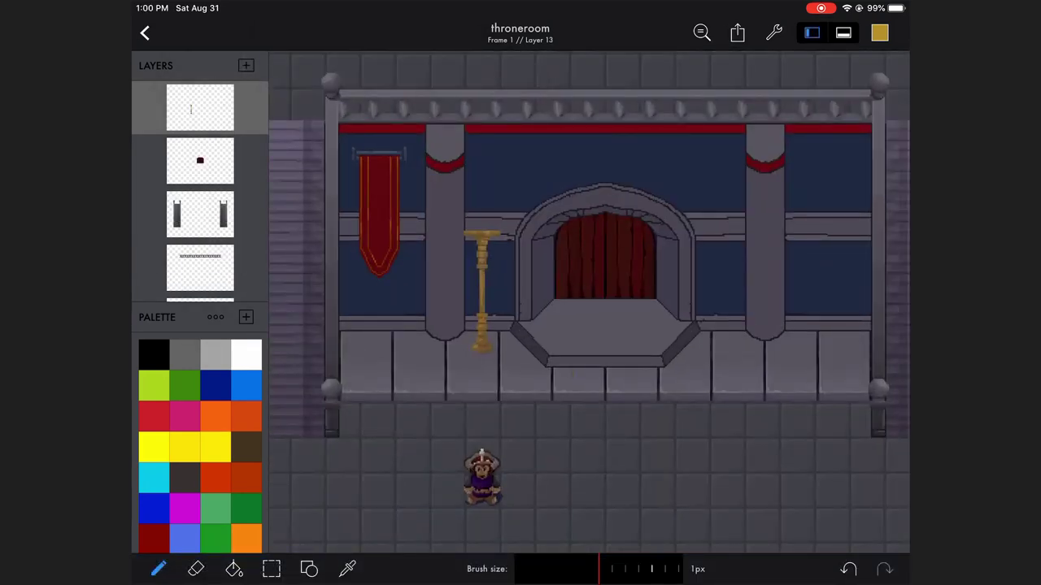
scroll(570, 366, up, 3)
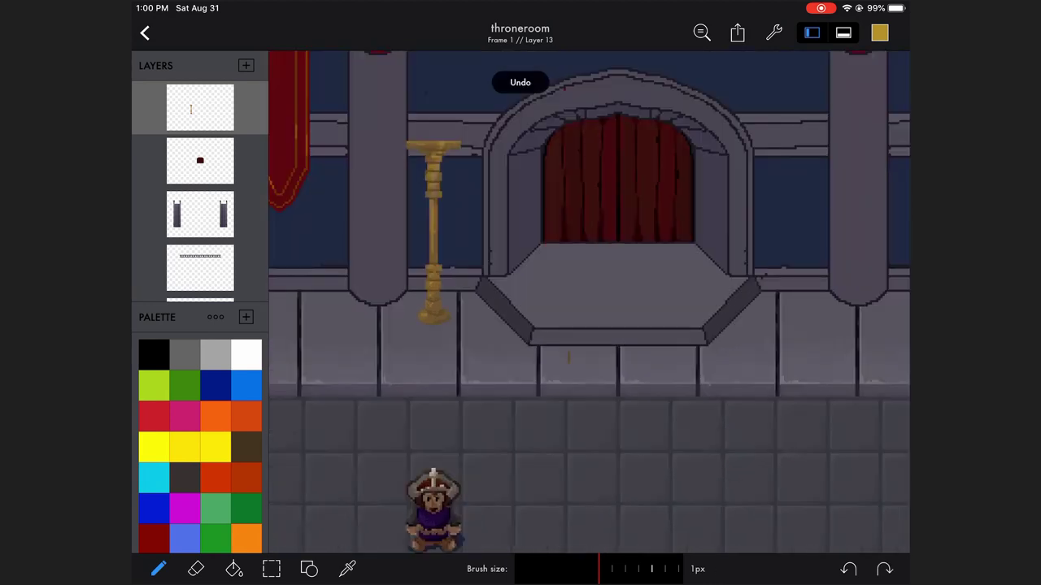